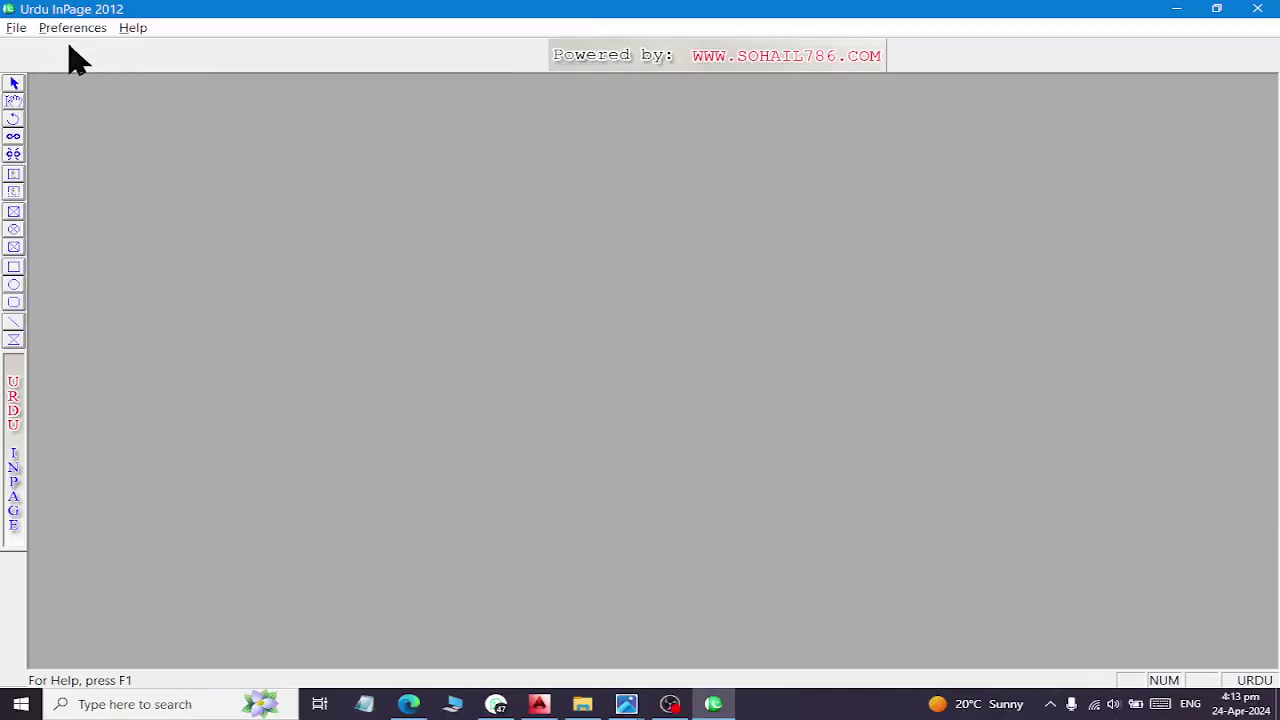
Create a new blank A4 (210x297mm) portrait document in InPage
click(18, 28)
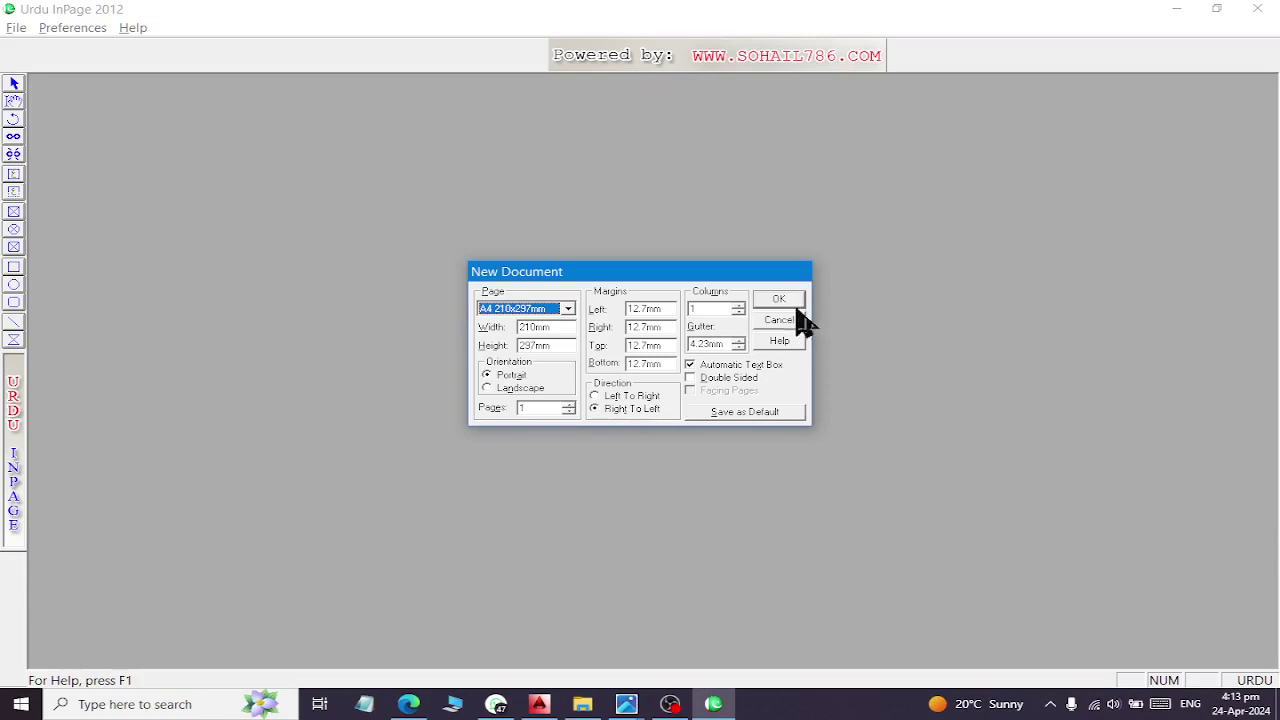
click(783, 302)
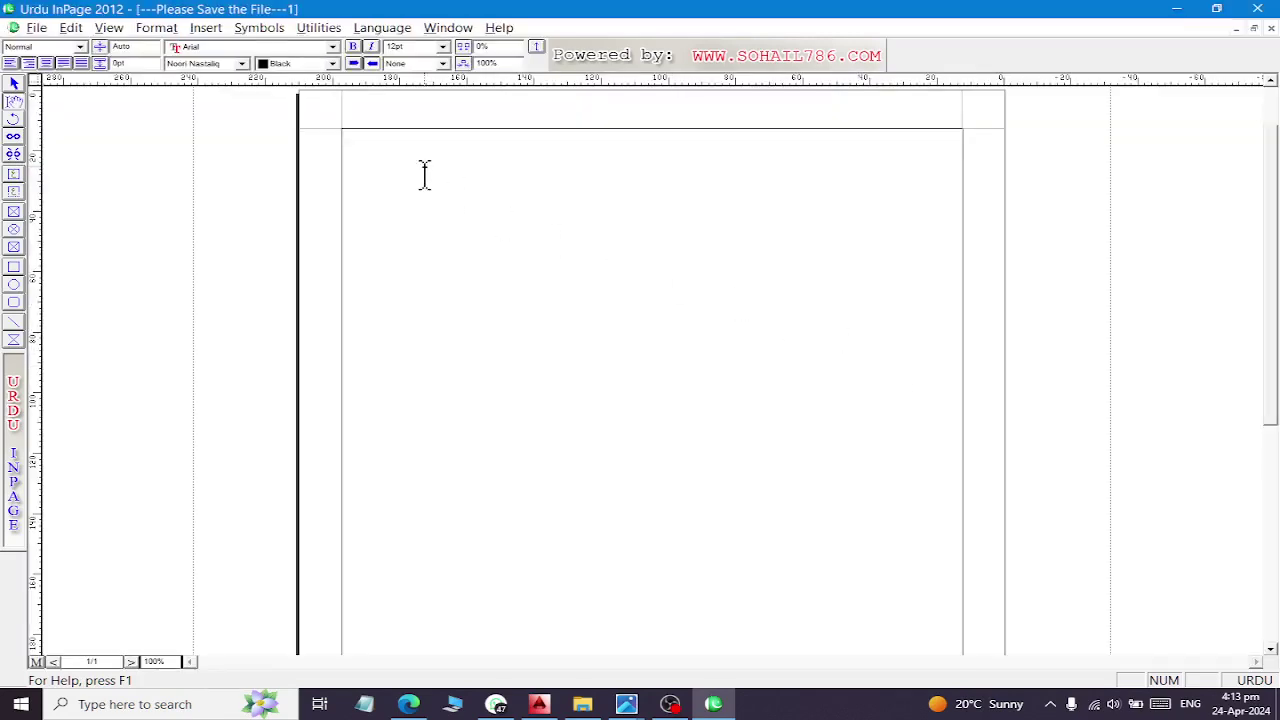
Select the Phonetic keyboard in Keyboard Preferences and display its layout chart
click(70, 28)
mouse_move(118, 334)
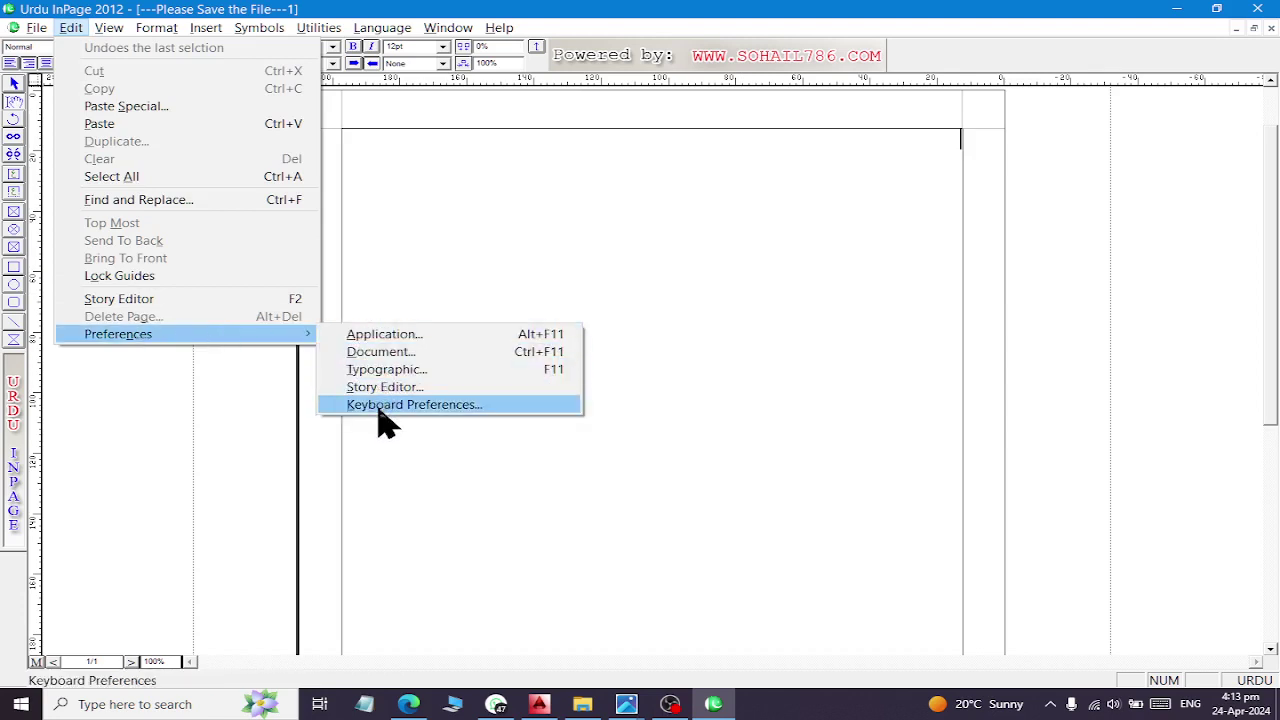
click(388, 405)
click(680, 332)
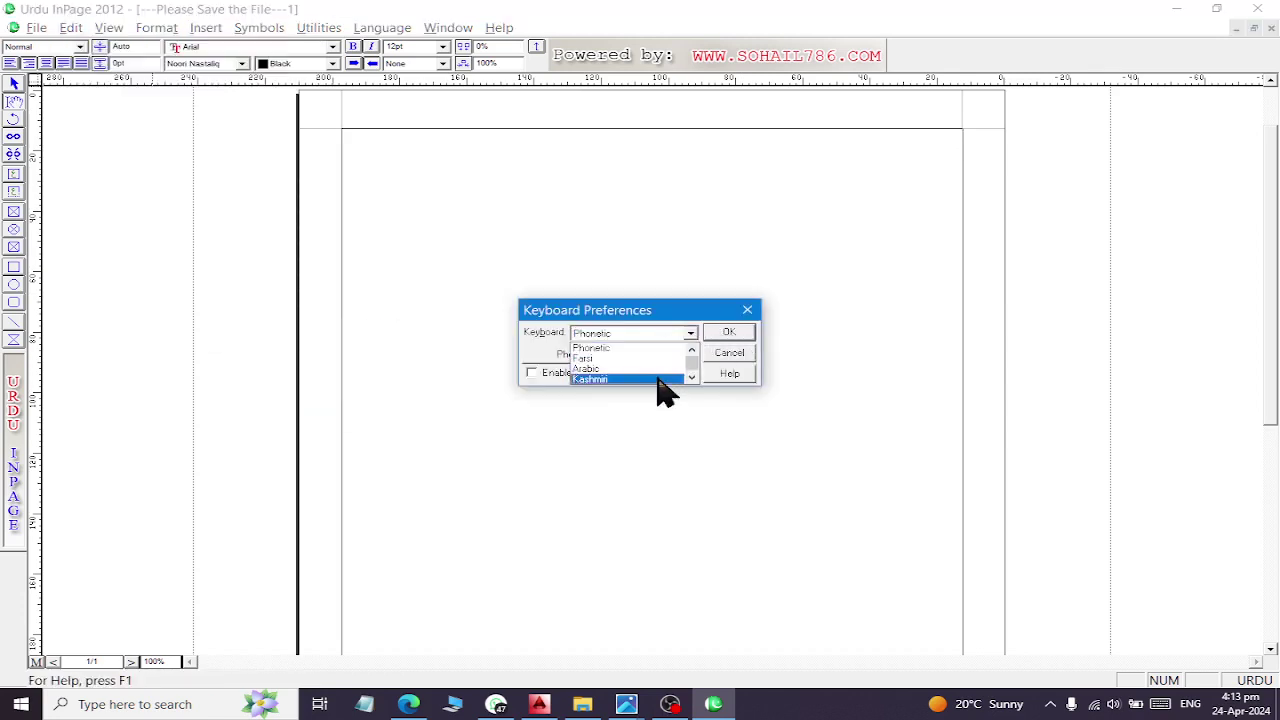
click(636, 348)
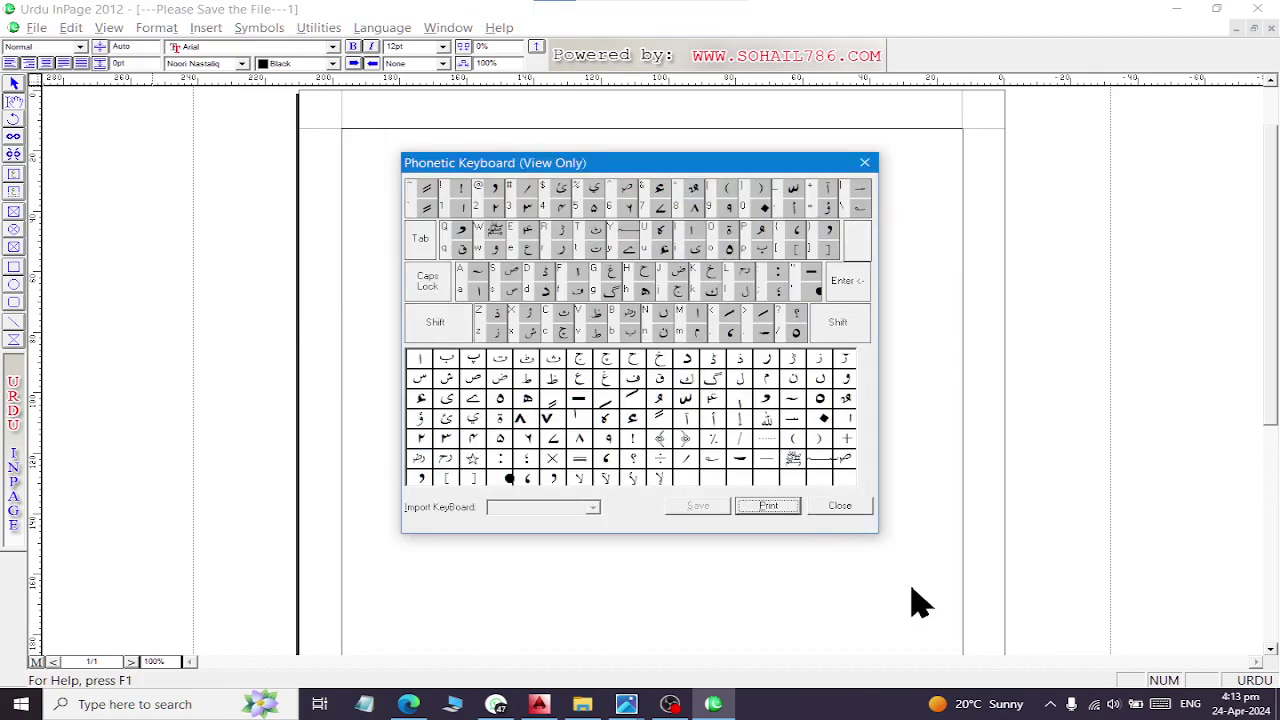
Snip the Phonetic layout chart, close the dialogs, and switch to WhatsApp Web
key(super+shift+s)
mouse_move(386, 128)
mouse_down()
mouse_move(911, 598)
mouse_move(889, 543)
mouse_up()
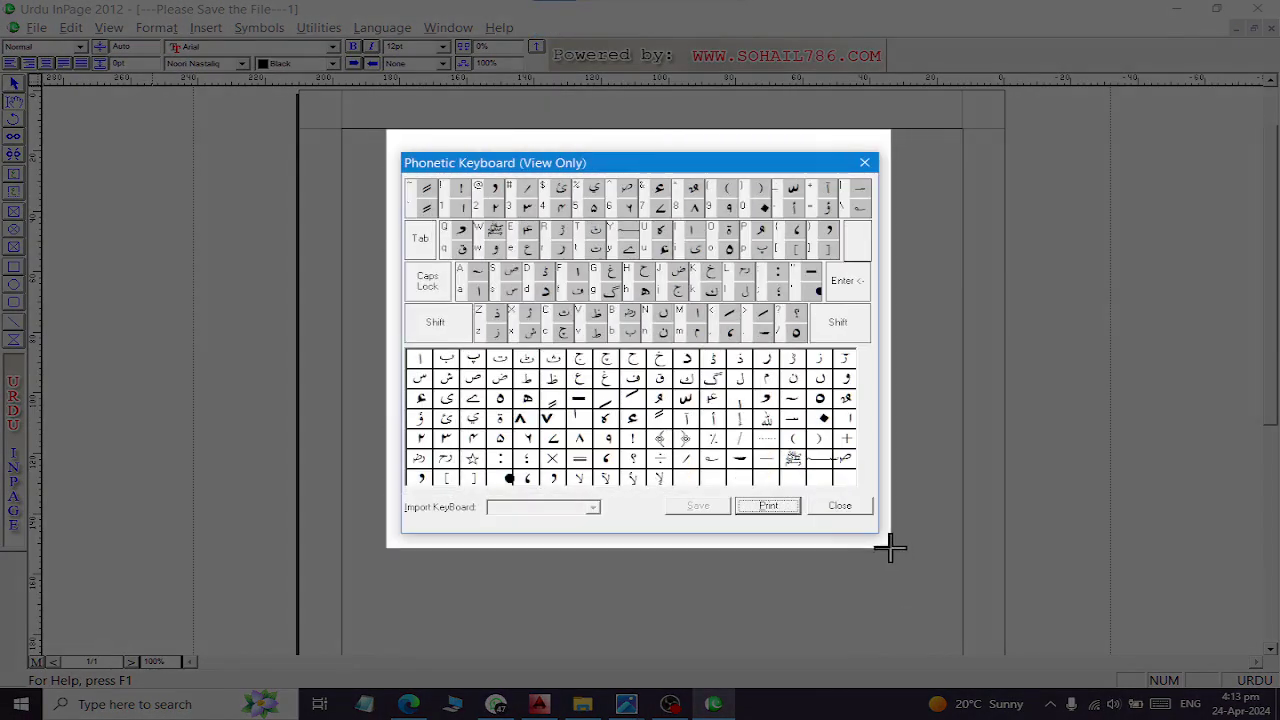
click(840, 505)
click(729, 334)
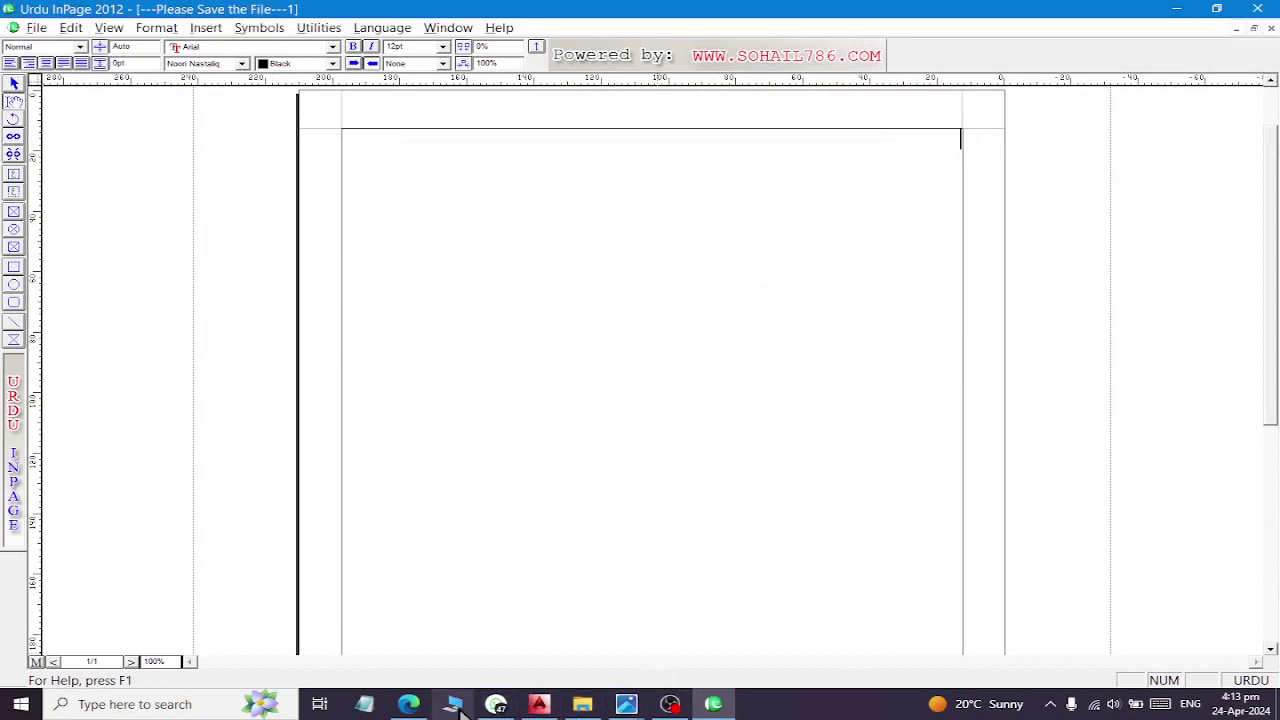
click(497, 706)
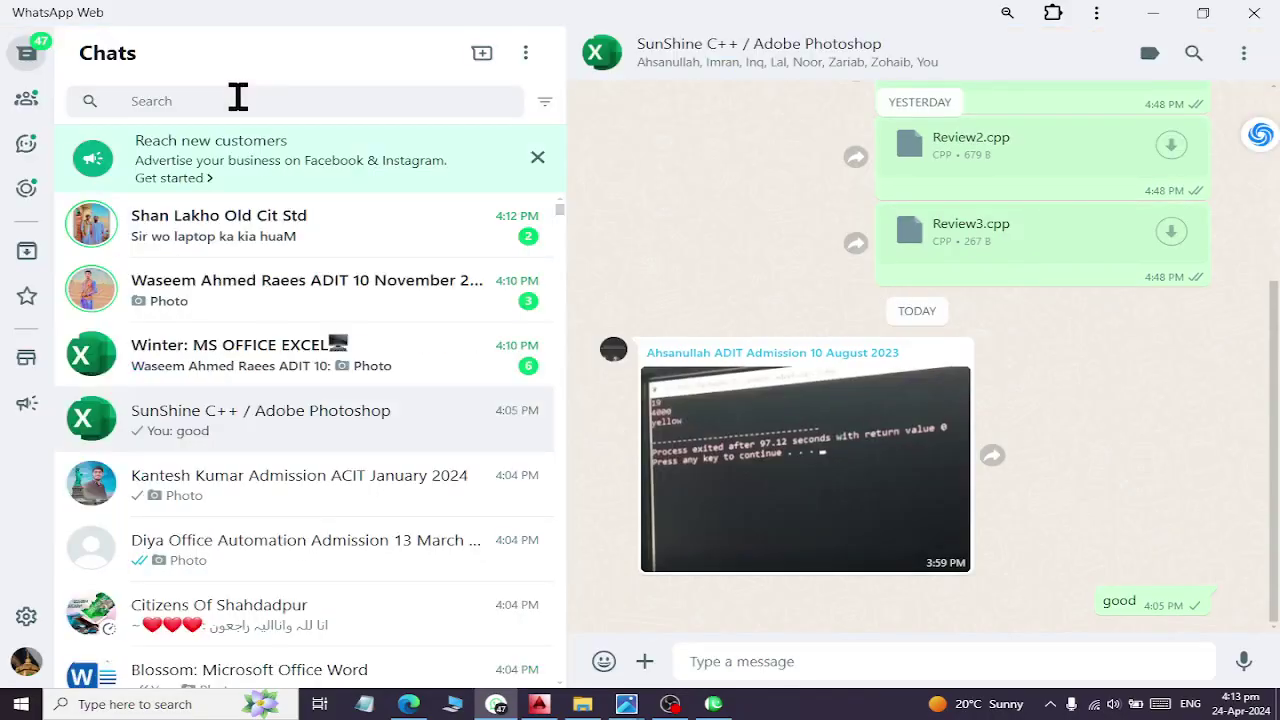
Reply 'abhi sahi nhi hua' to the chat with the unread message
click(238, 96)
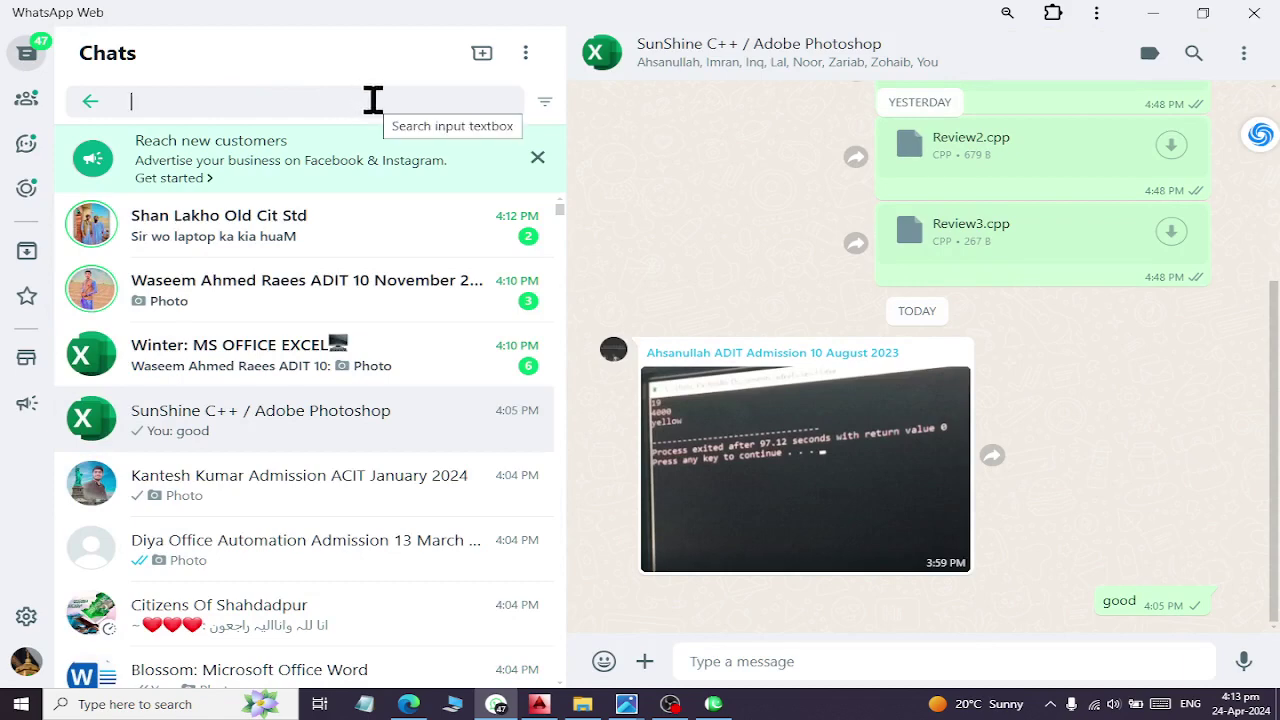
click(335, 237)
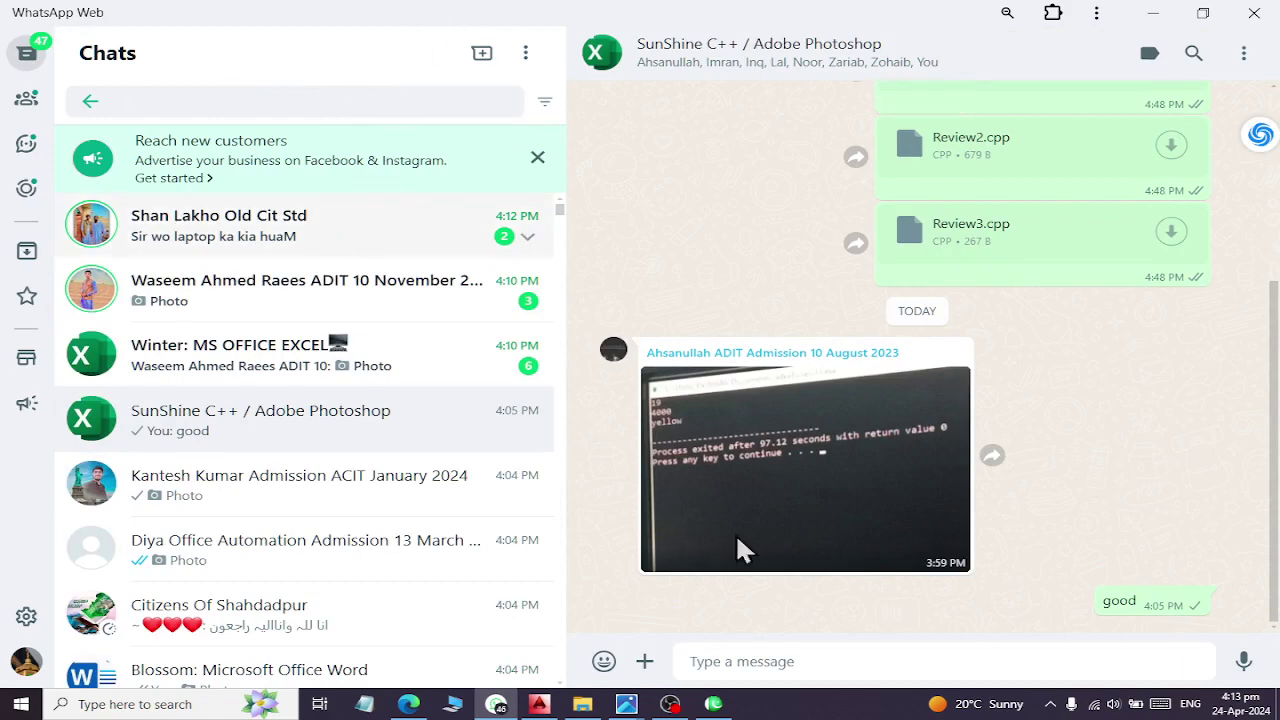
text(abhi s)
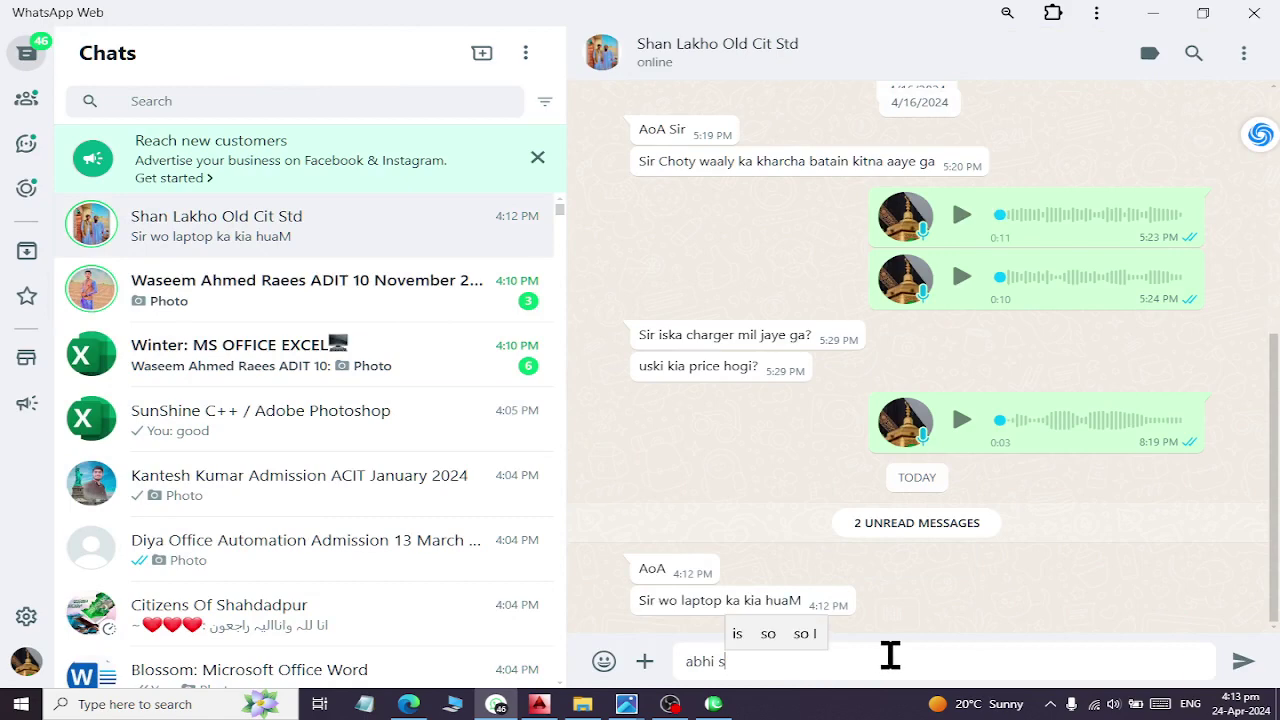
text(ahi nhi hua)
key(Return)
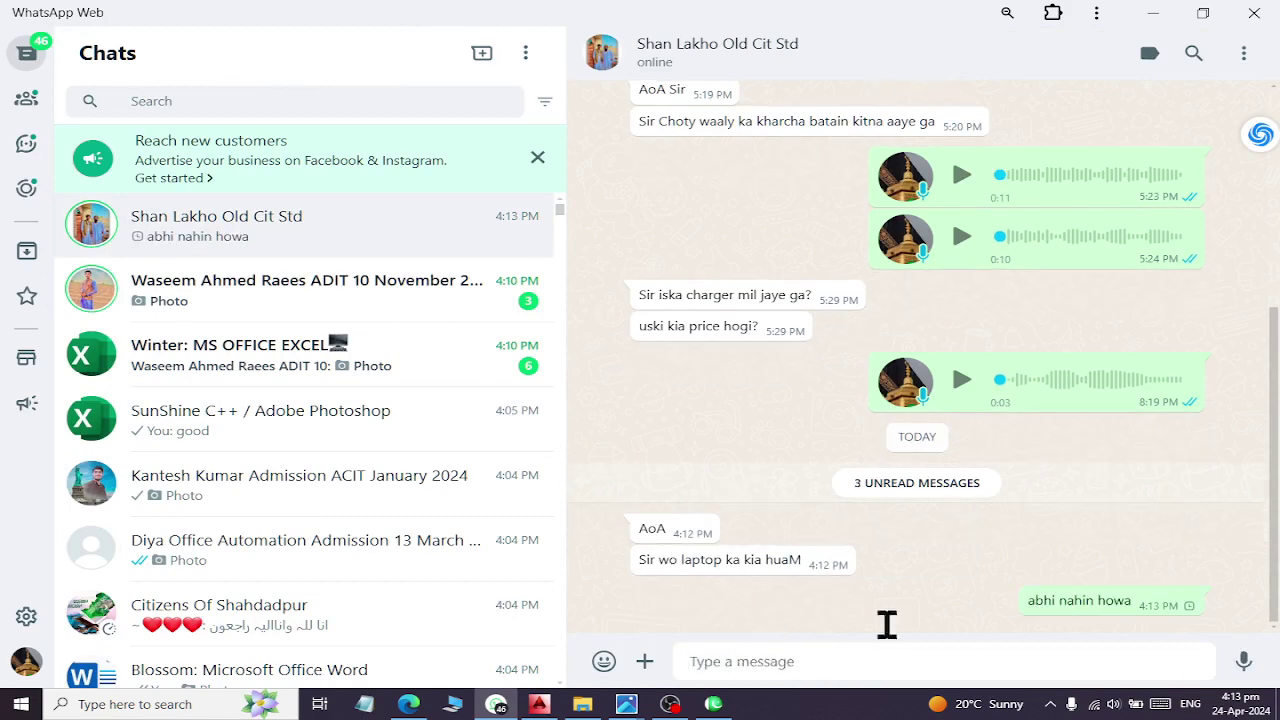
Paste and send the keyboard chart image to the SunShine C++ / Adobe Photoshop group
click(303, 100)
text(su)
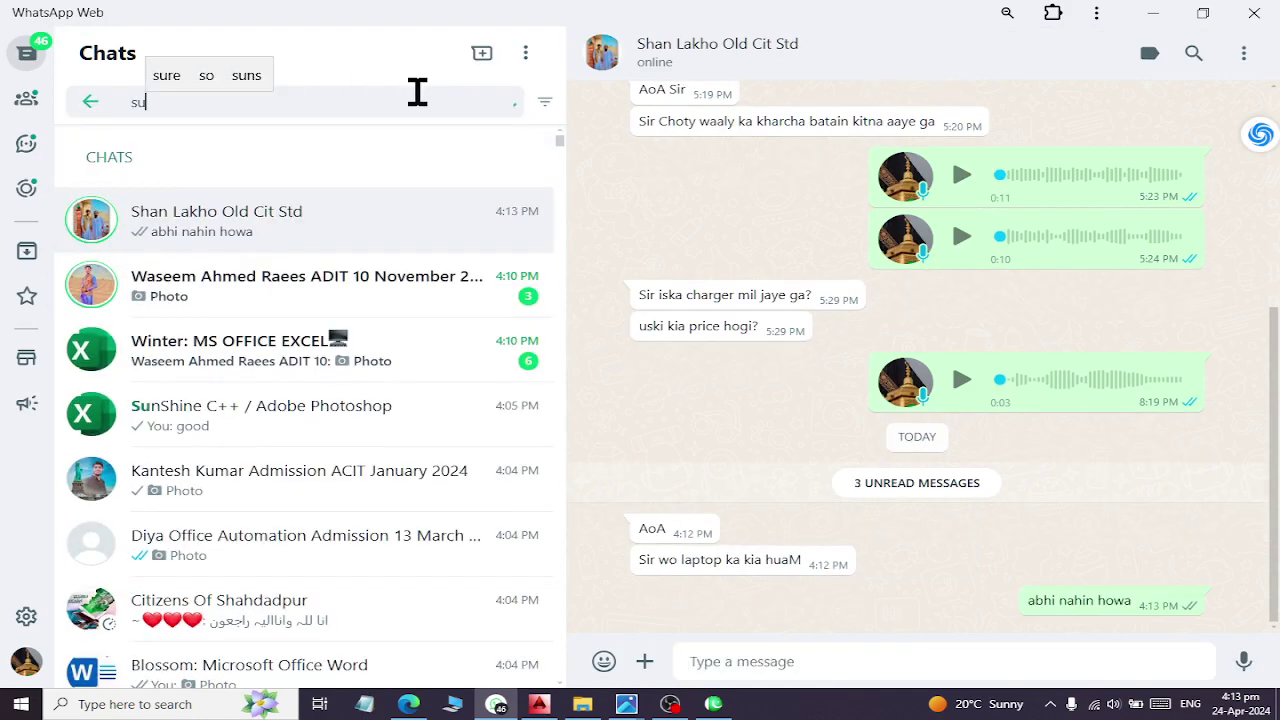
text(nshine)
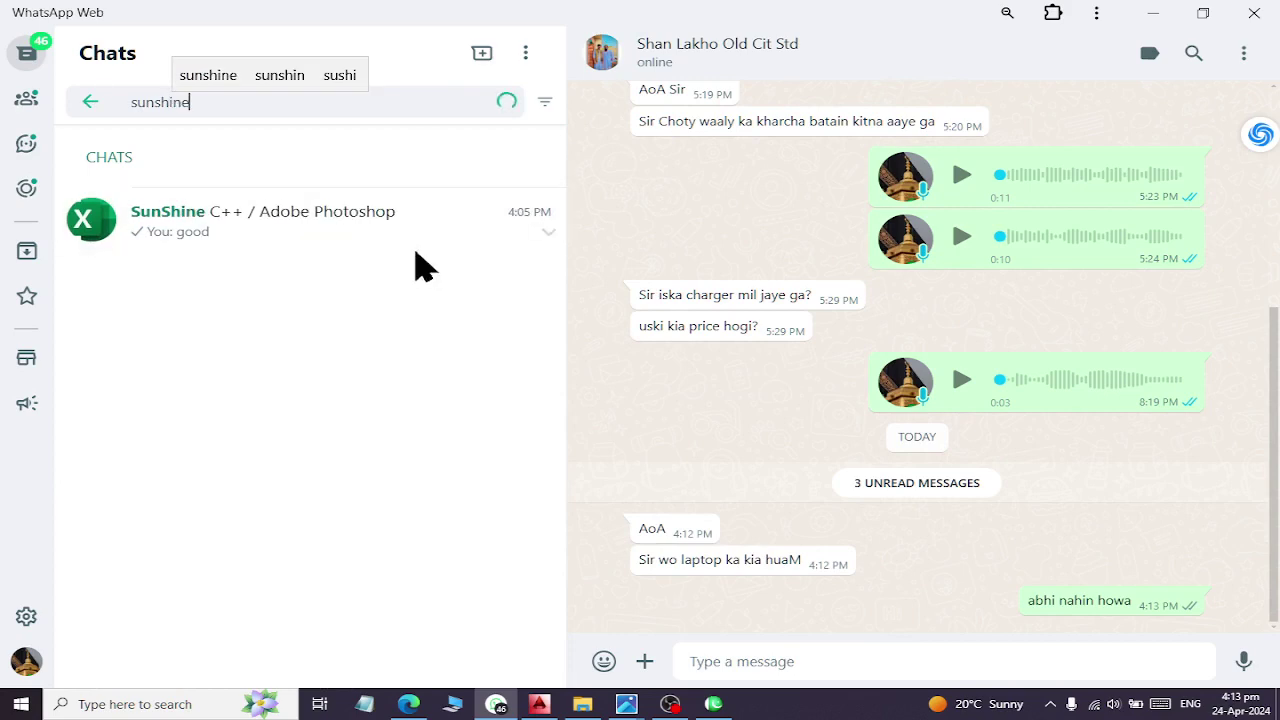
click(385, 225)
key(ctrl+v)
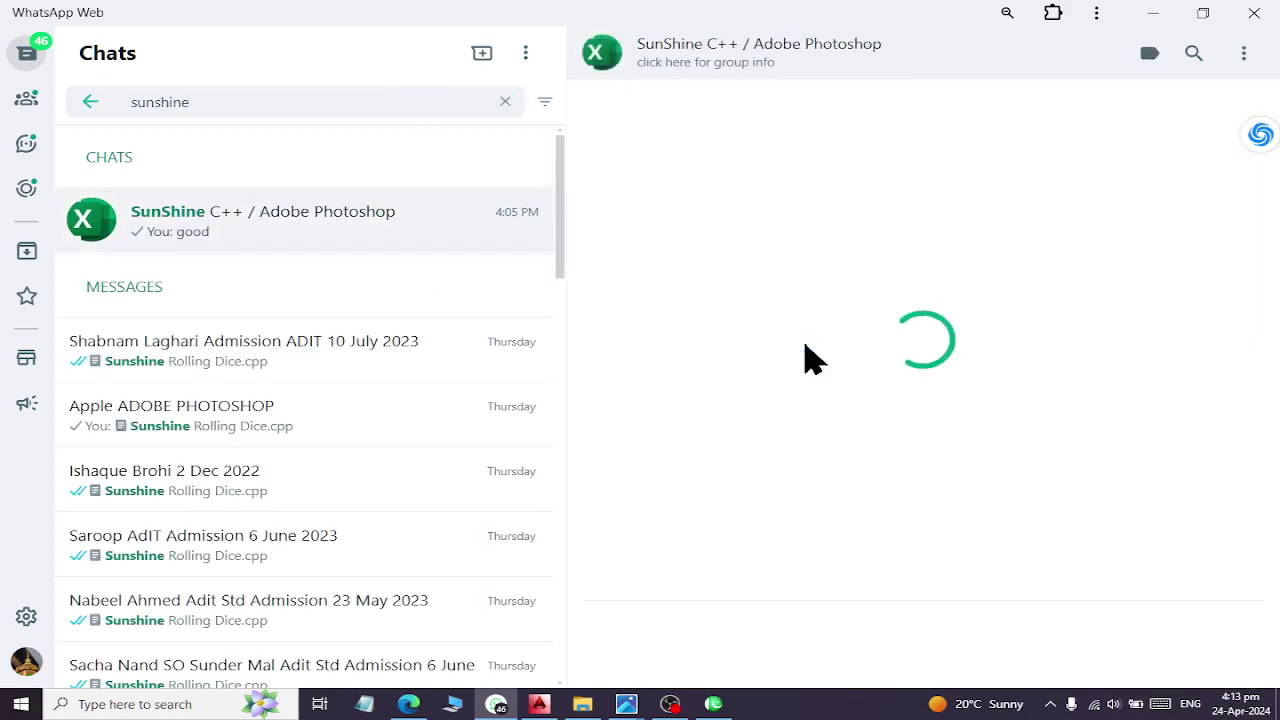
key(Return)
Minimize the WhatsApp window to bring InPage back to front
click(180, 102)
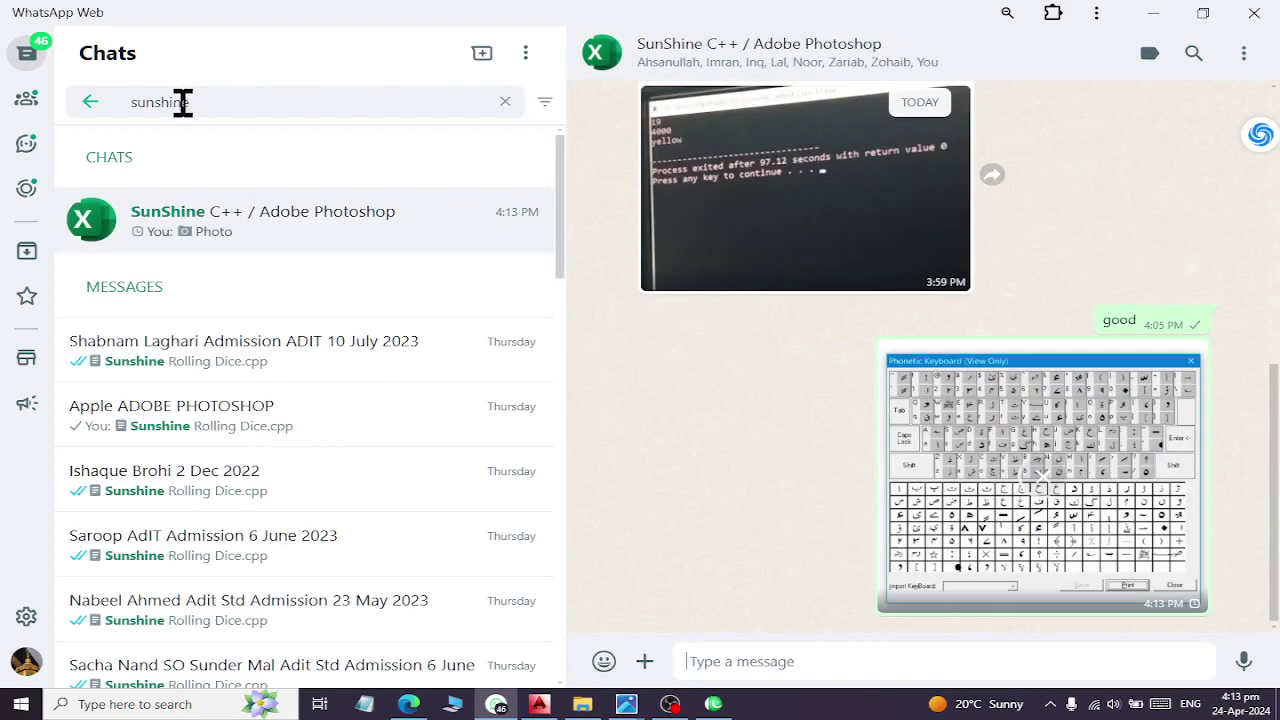
right_click(710, 14)
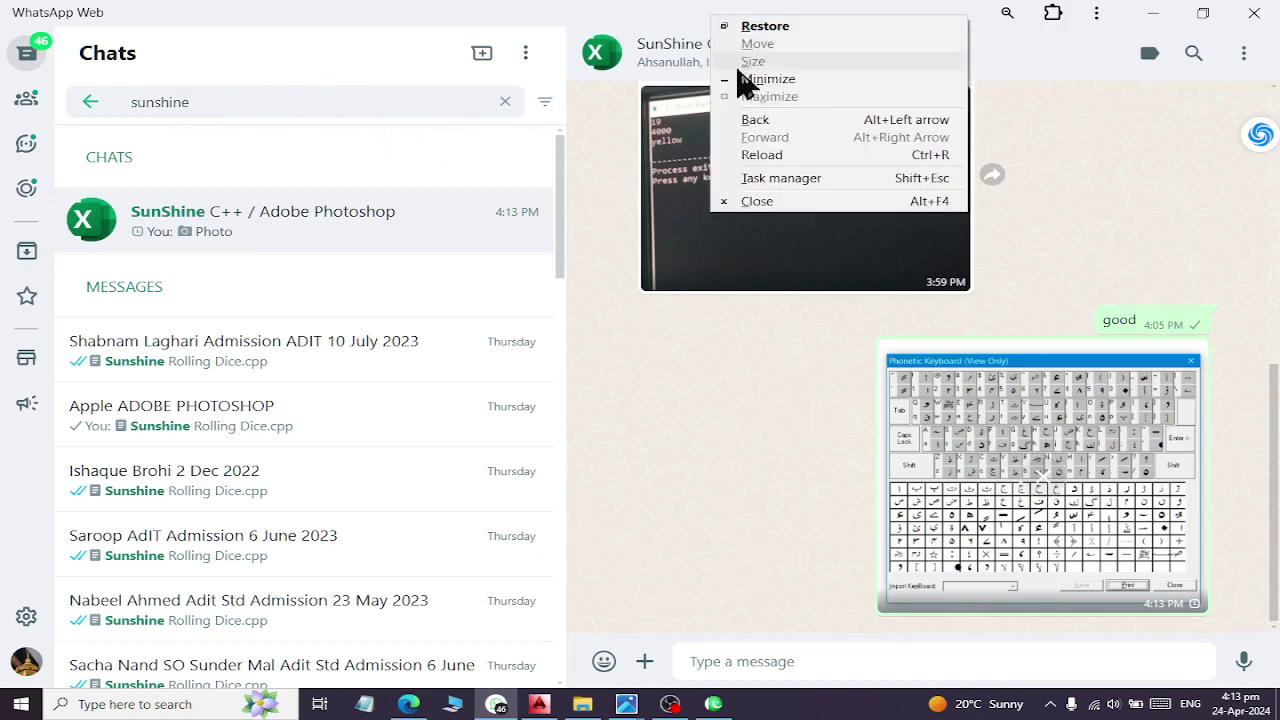
click(768, 79)
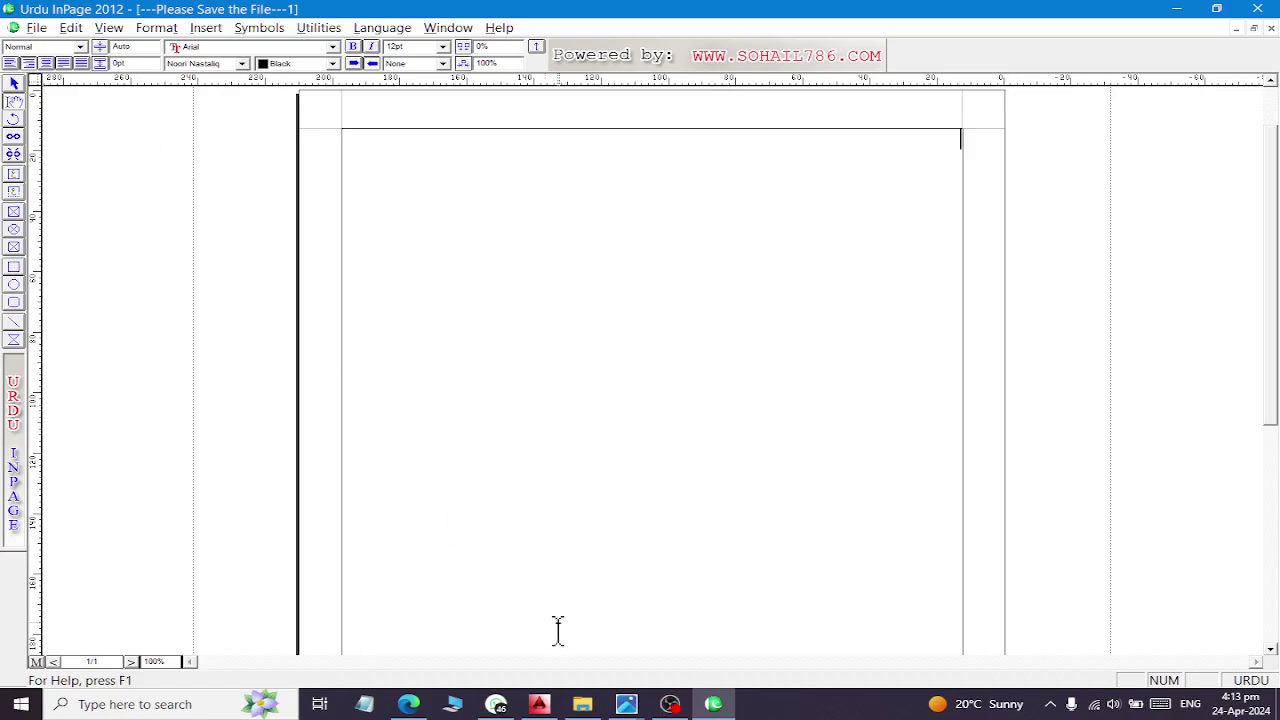
View the reference banner 04.jpg in the Photos app
click(627, 704)
click(580, 610)
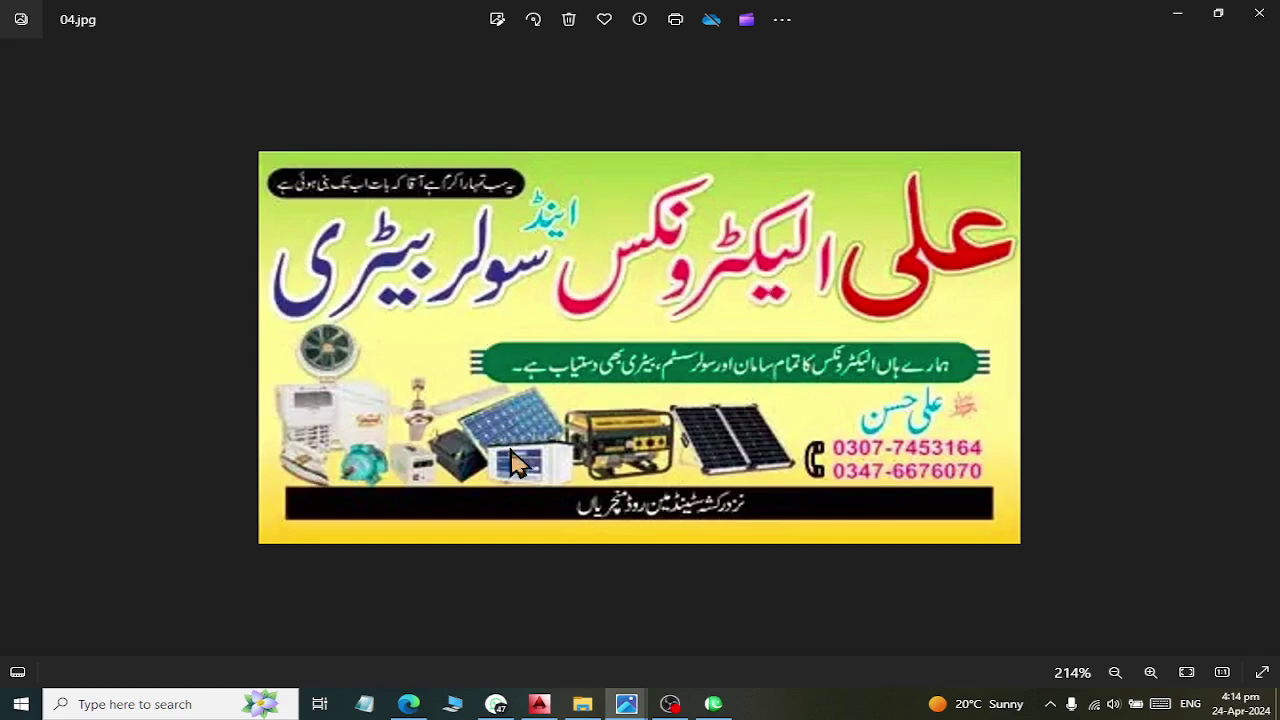
mouse_move(670, 704)
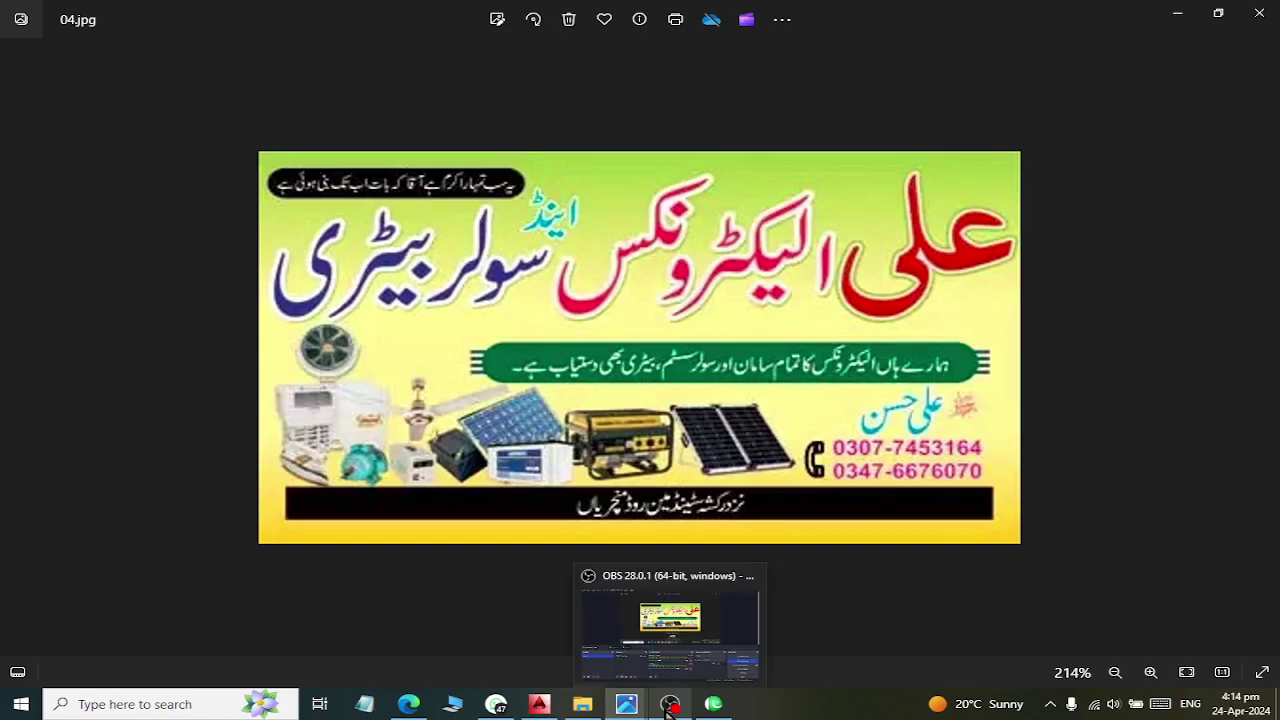
Draw a wide text box at the page top and start typing Urdu, beginning with 'ل'
click(713, 704)
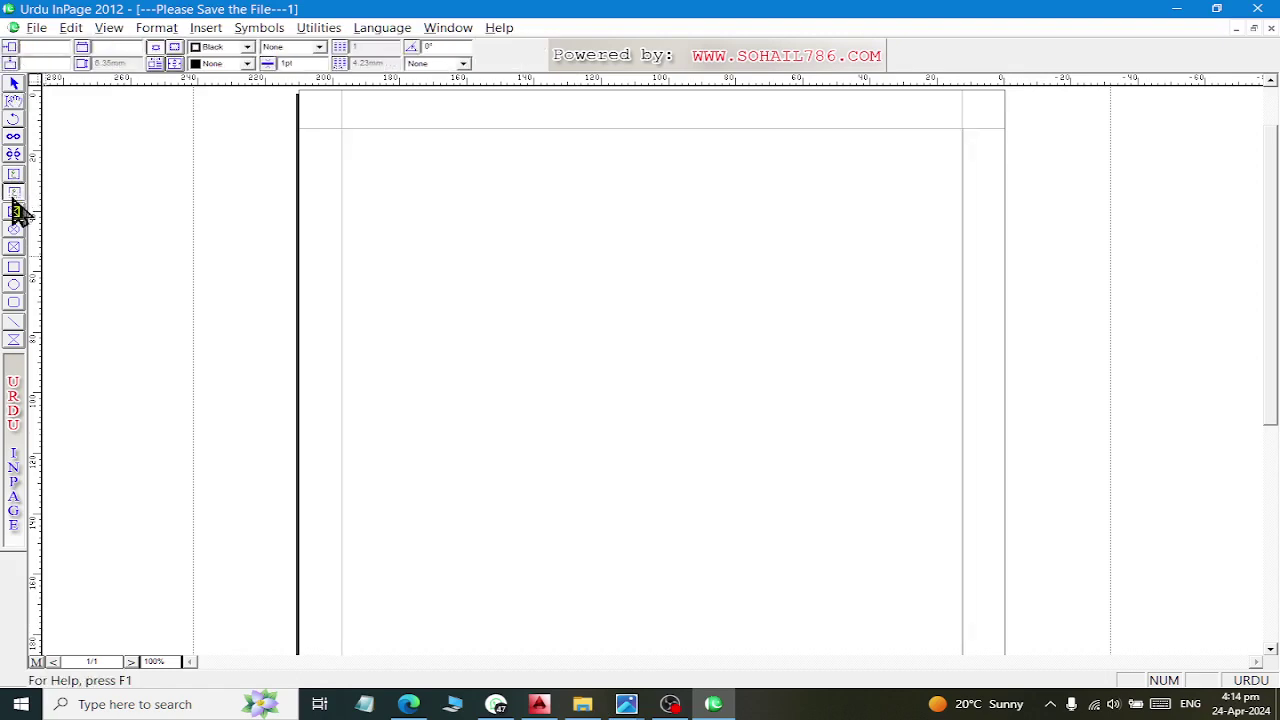
click(14, 209)
drag(425, 214, 886, 235)
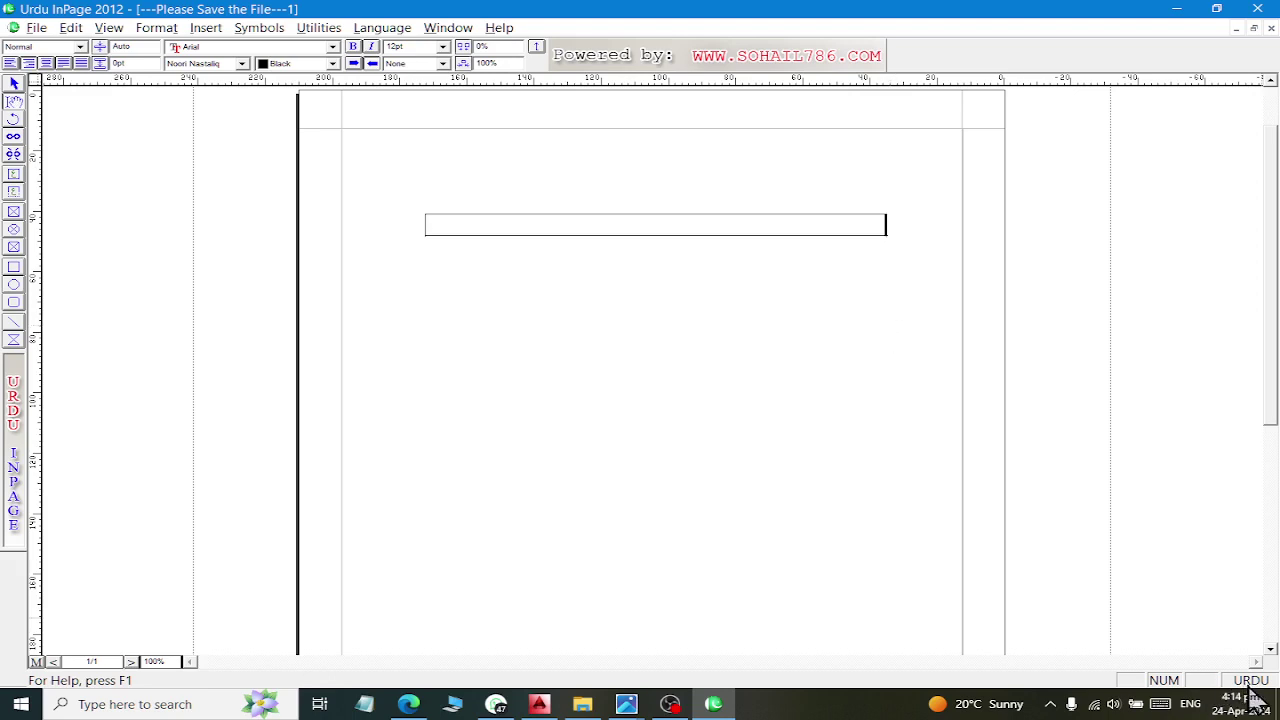
click(1249, 684)
click(1249, 684)
text(ل)
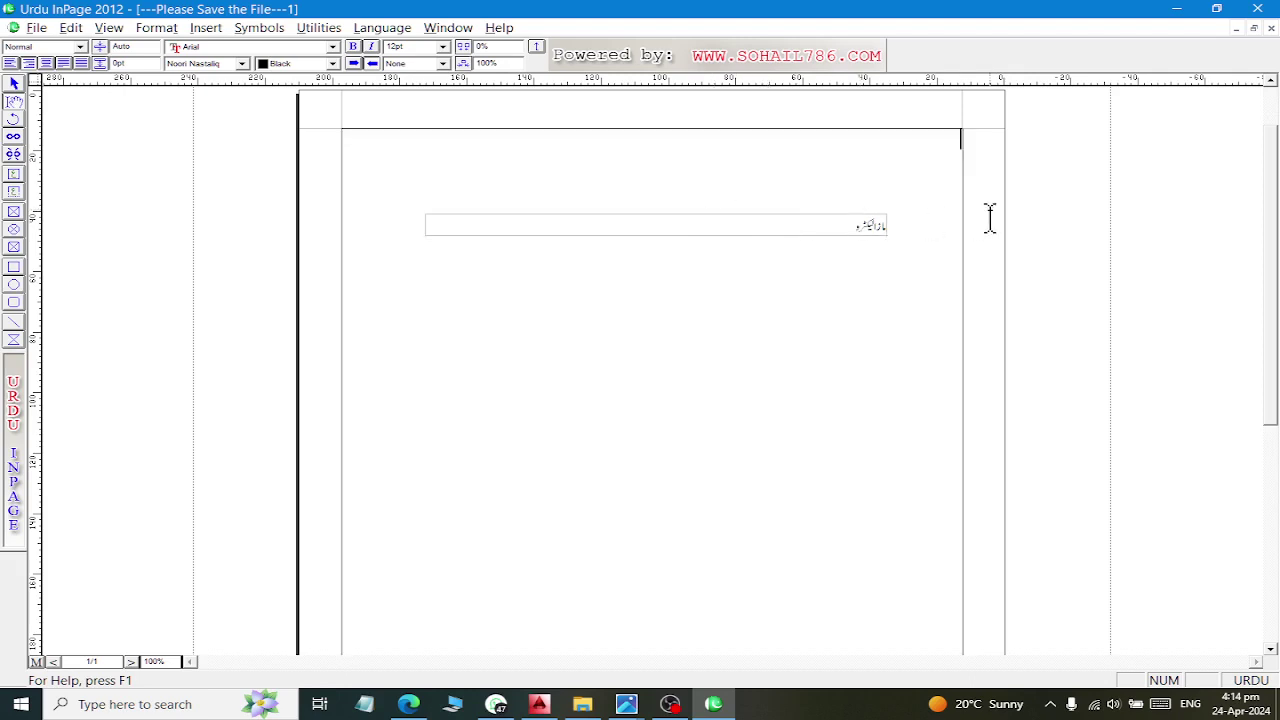
Set the typed Urdu shop name to 48pt
double_click(810, 230)
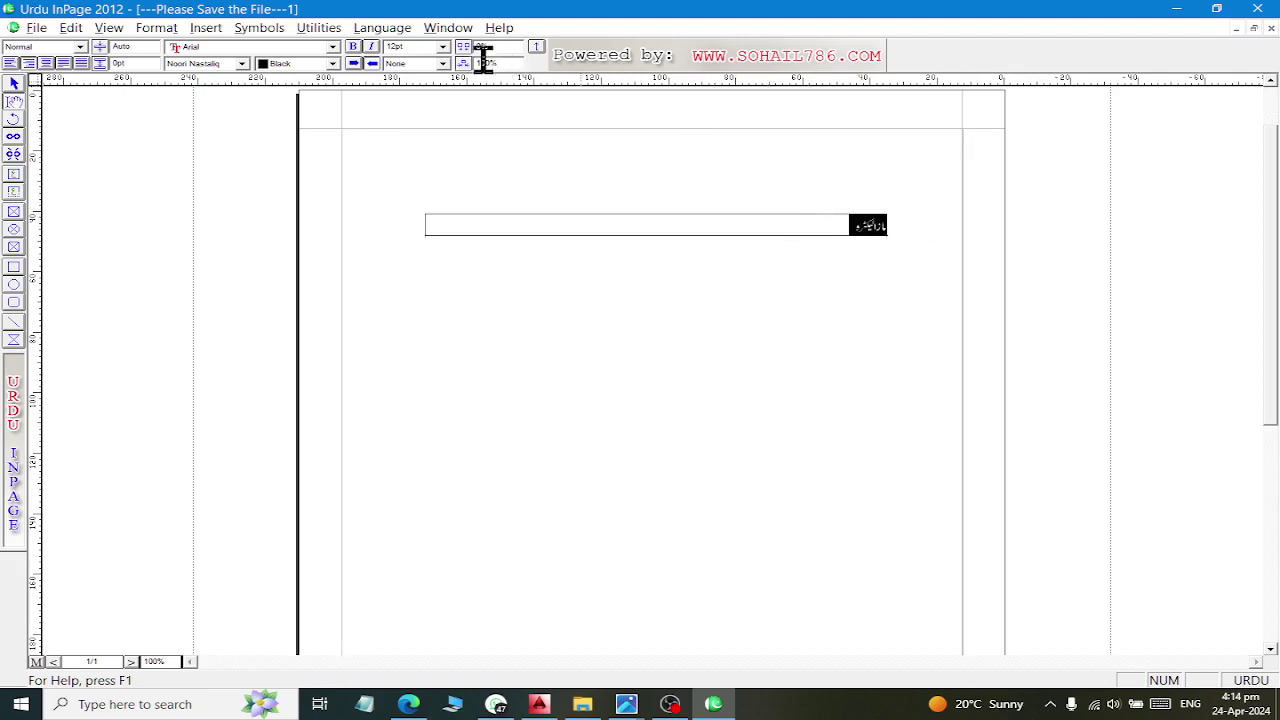
click(445, 48)
click(433, 128)
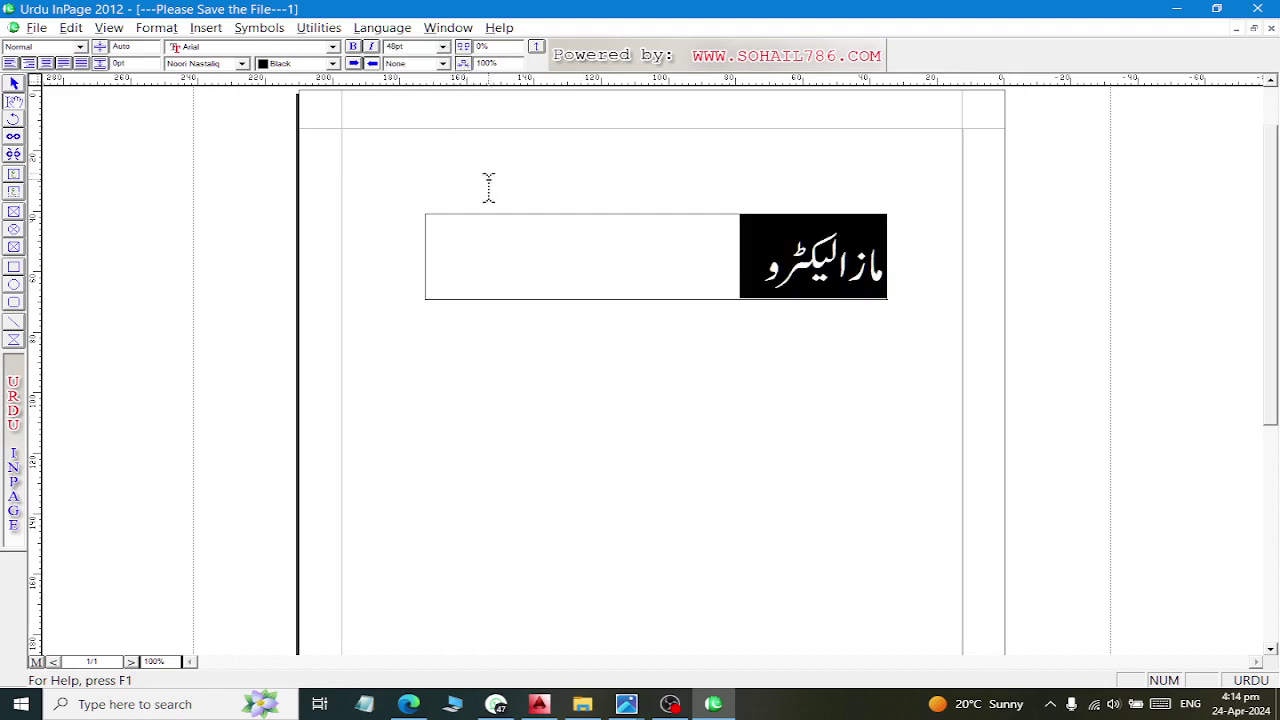
click(722, 268)
Fix the first word with 'عا' and finish the title with 'نکس اینڈ سولربیٹری'
click(870, 262)
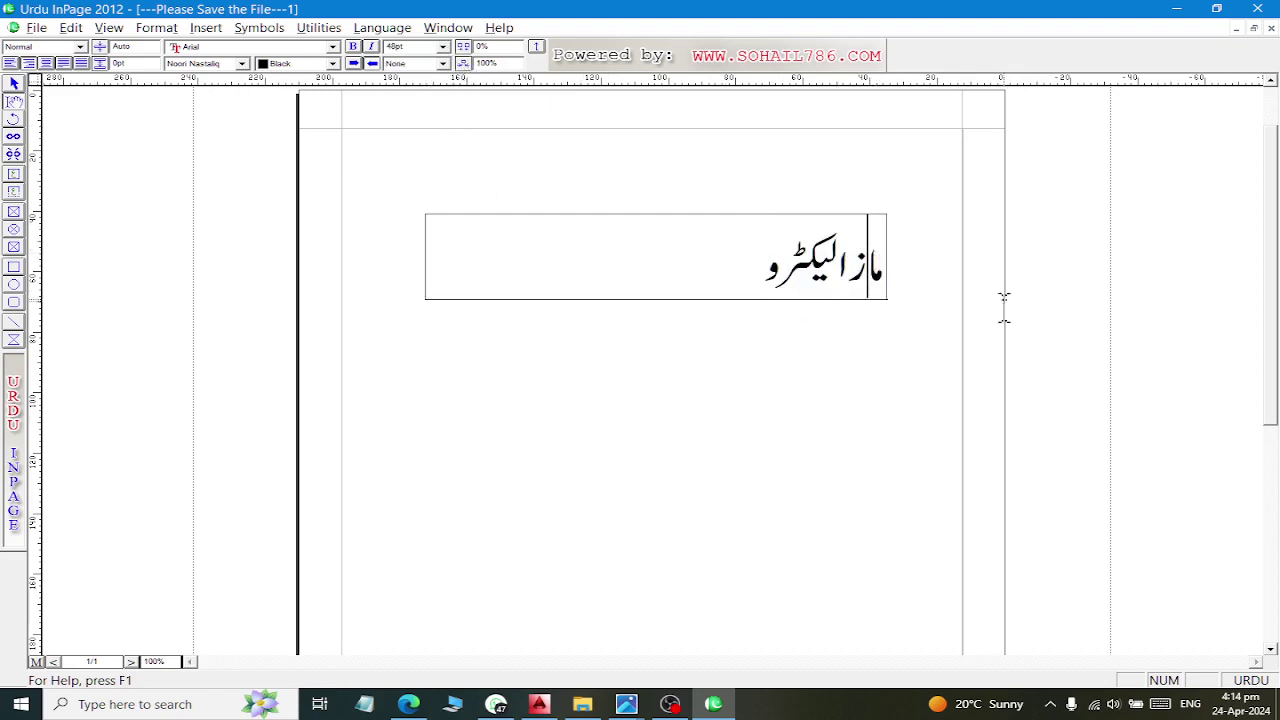
key(Delete)
text(ع)
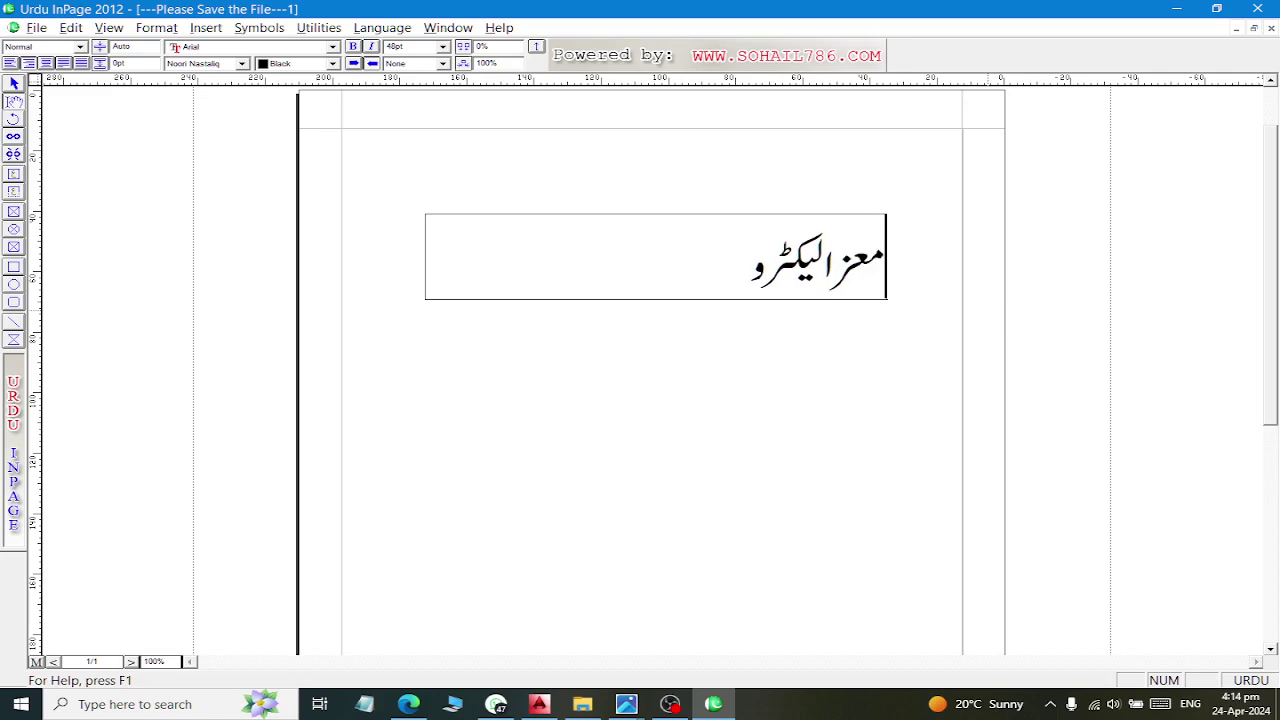
text(ا)
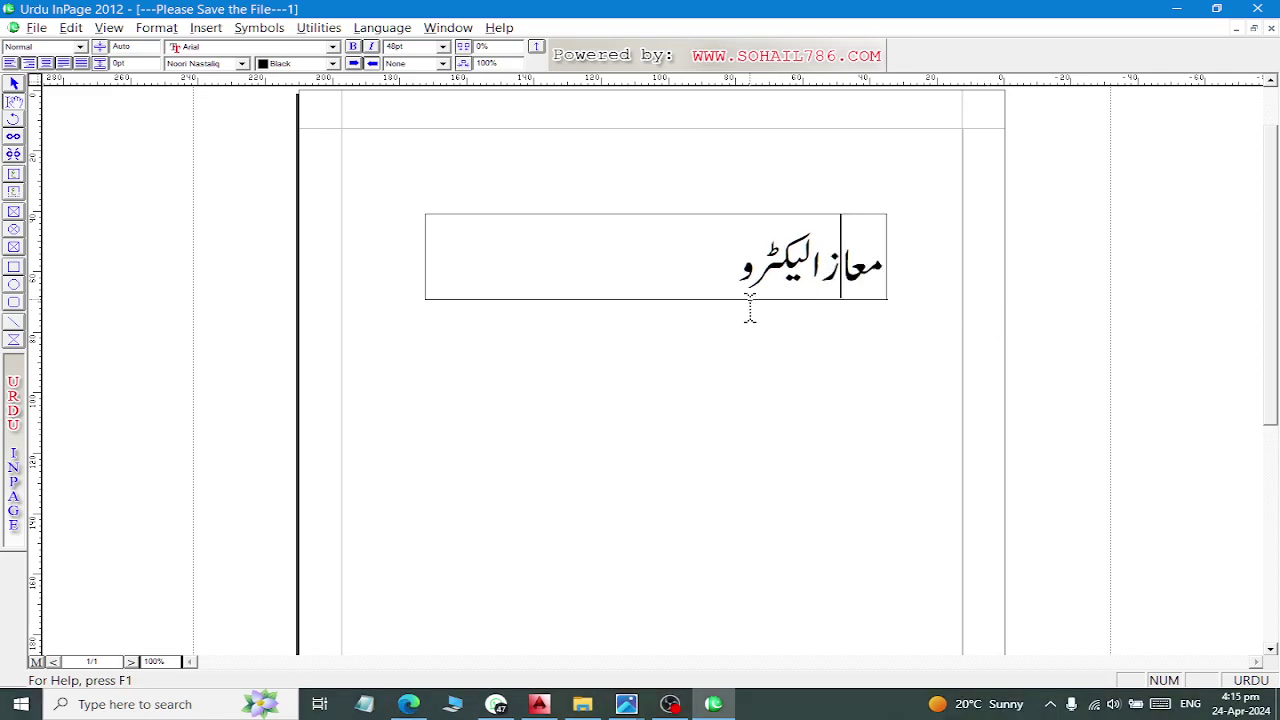
click(717, 272)
text(نکس)
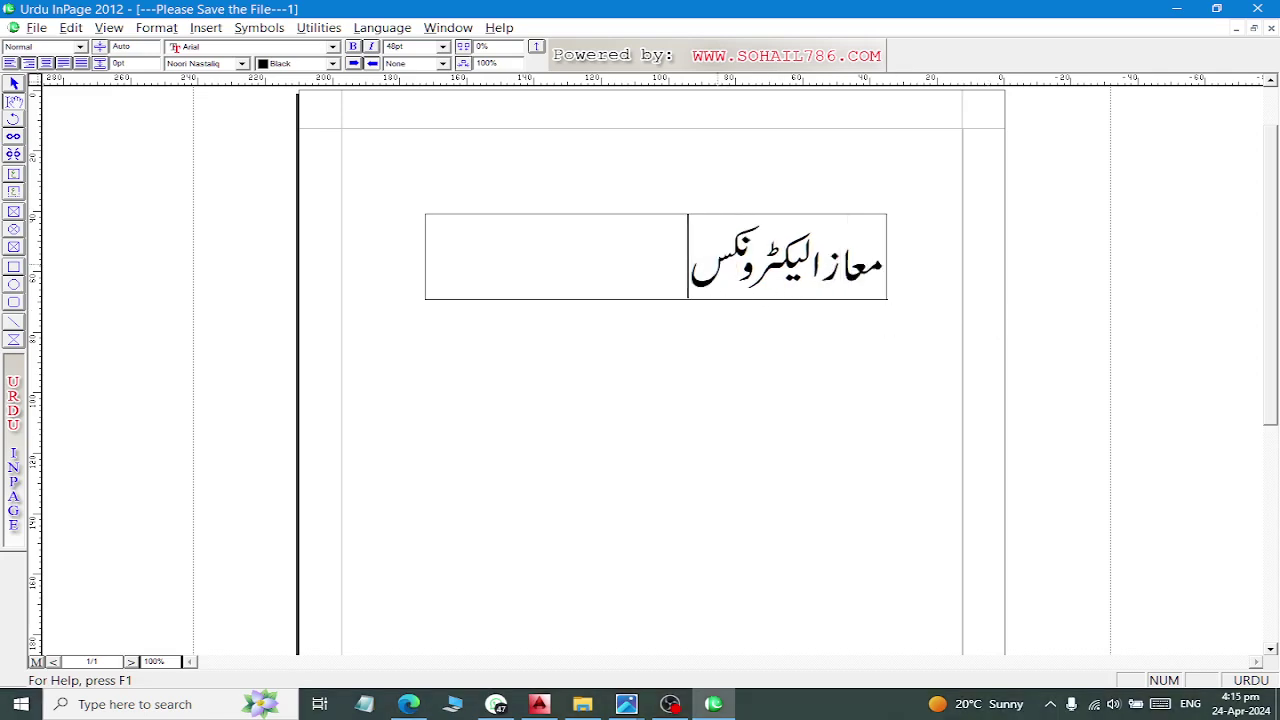
text( اینڈ سو)
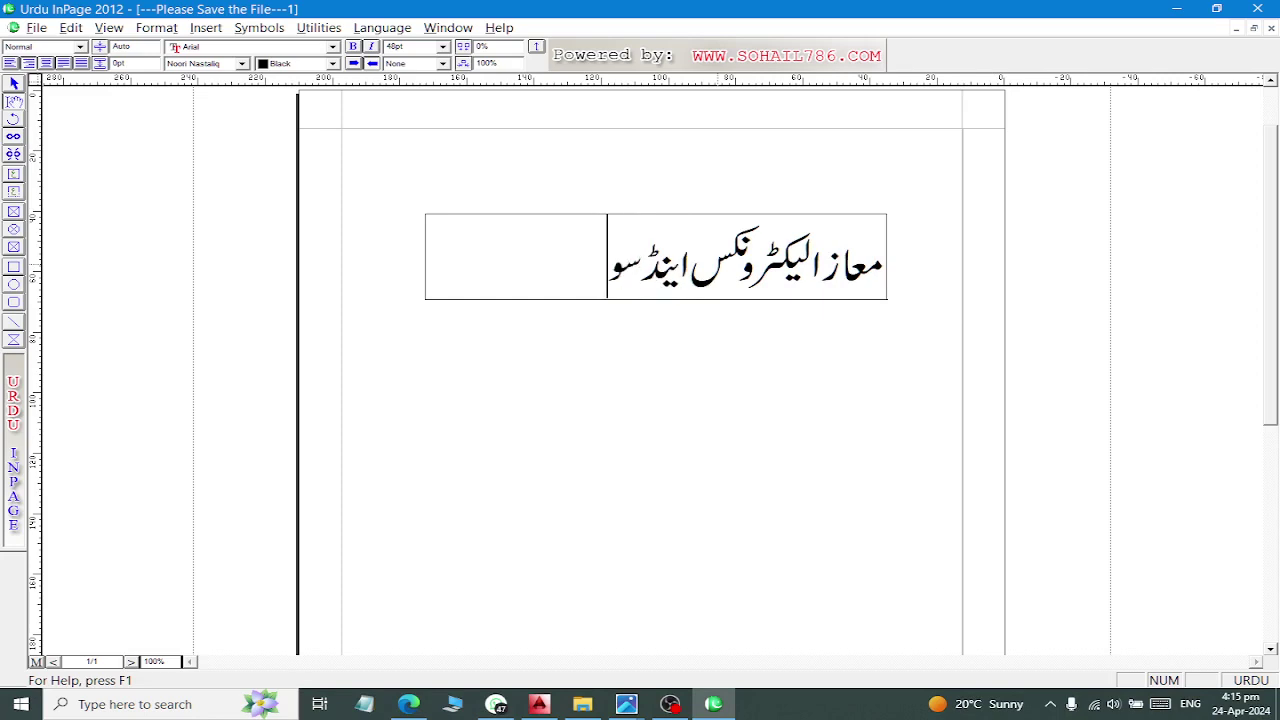
text(لربی)
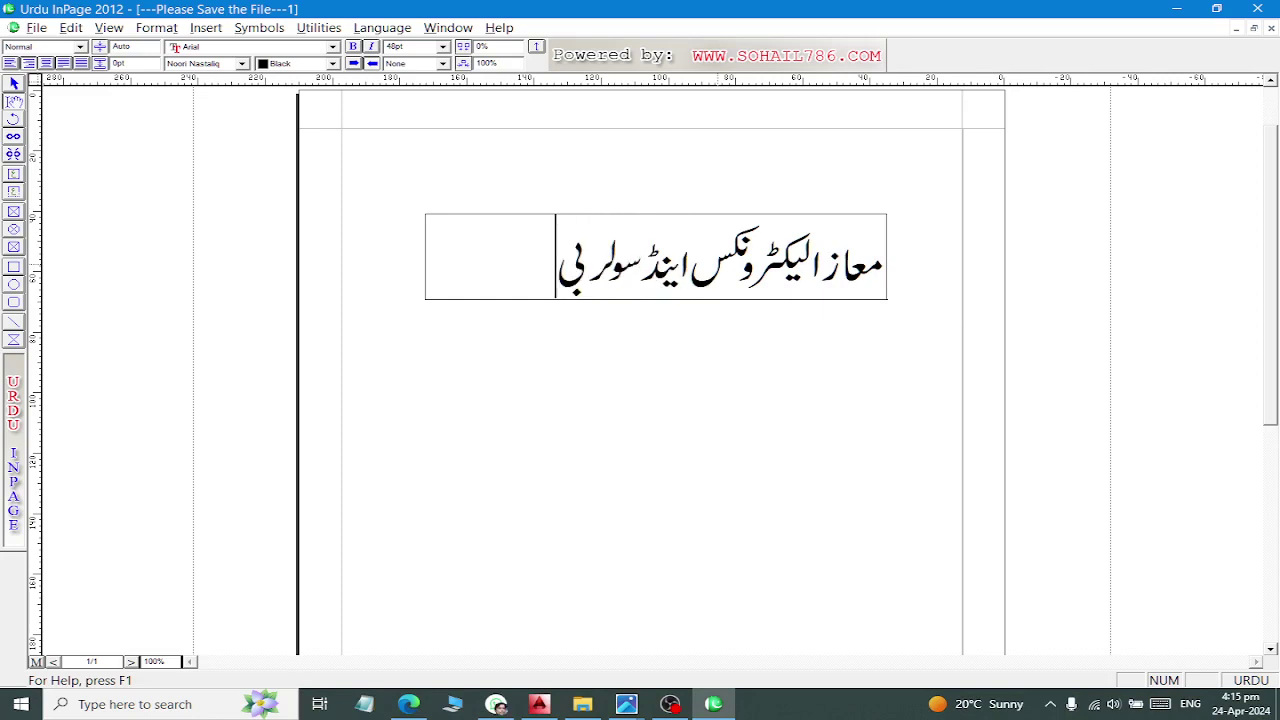
text(ٹری)
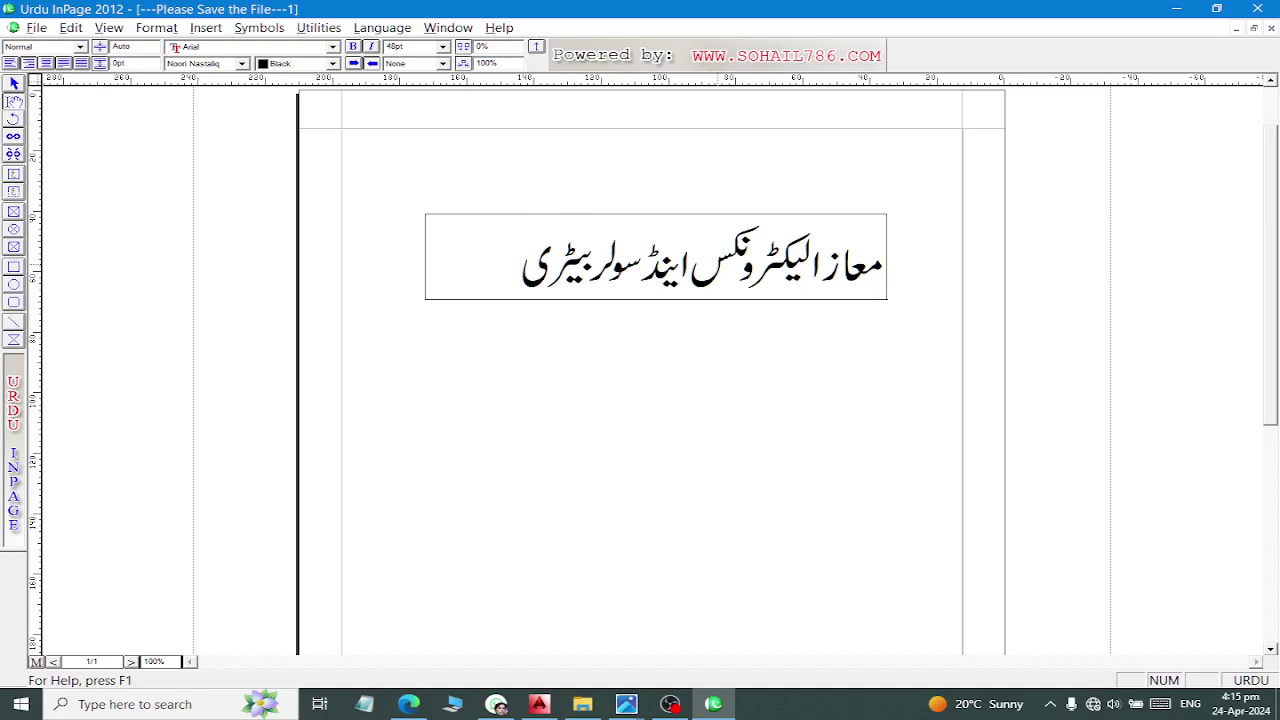
key(alt+Tab)
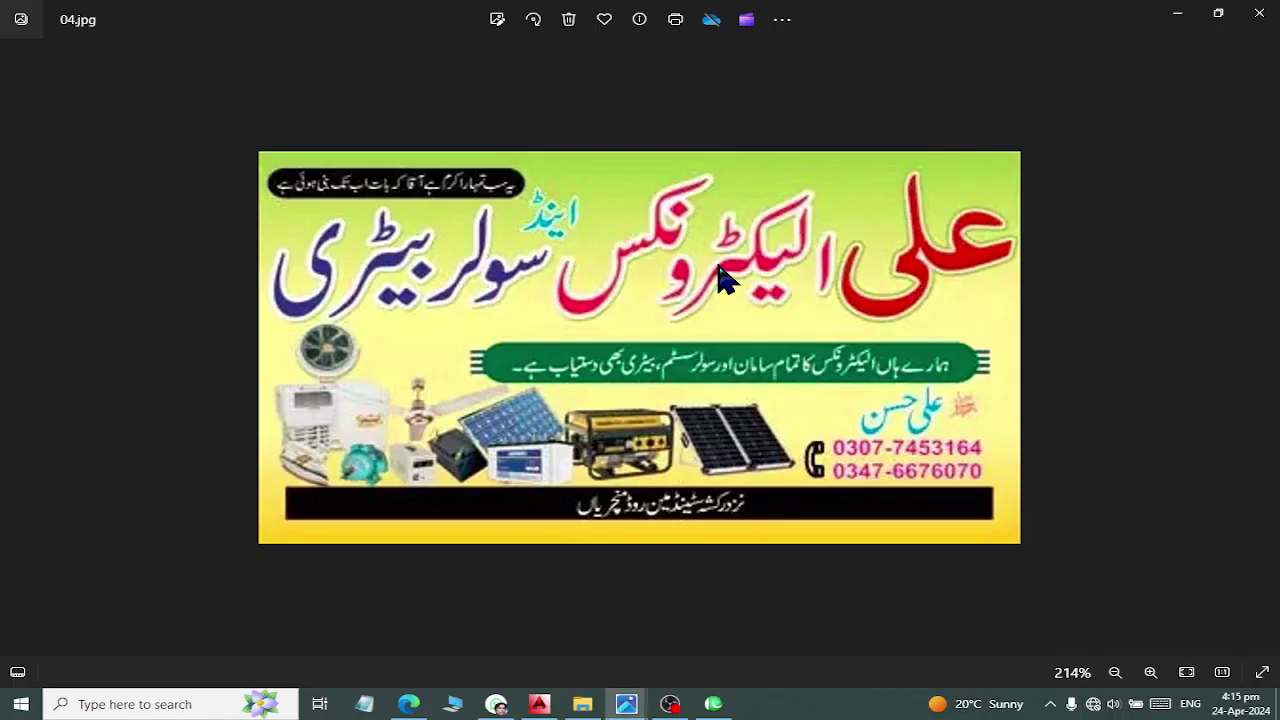
Recheck 04.jpg, then return to InPage with the Text Box tool selected
key(alt+Tab)
key(alt+Tab)
key(alt+Tab)
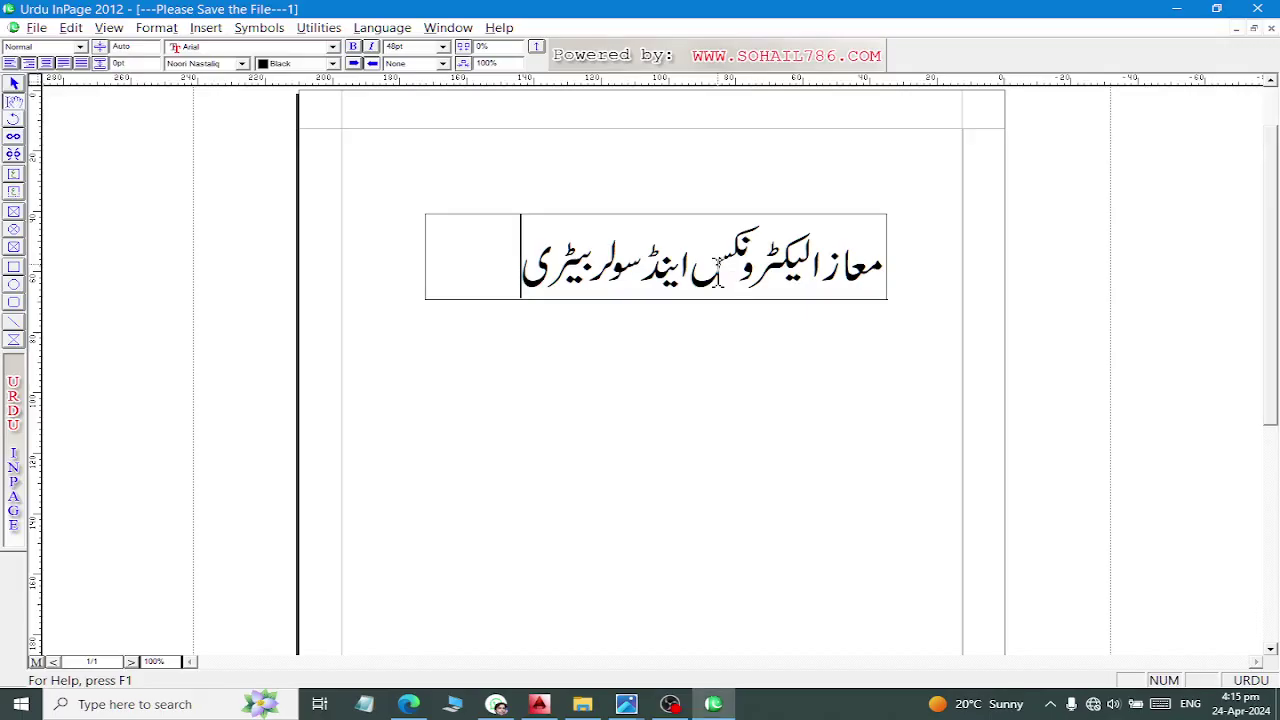
key(alt+Tab)
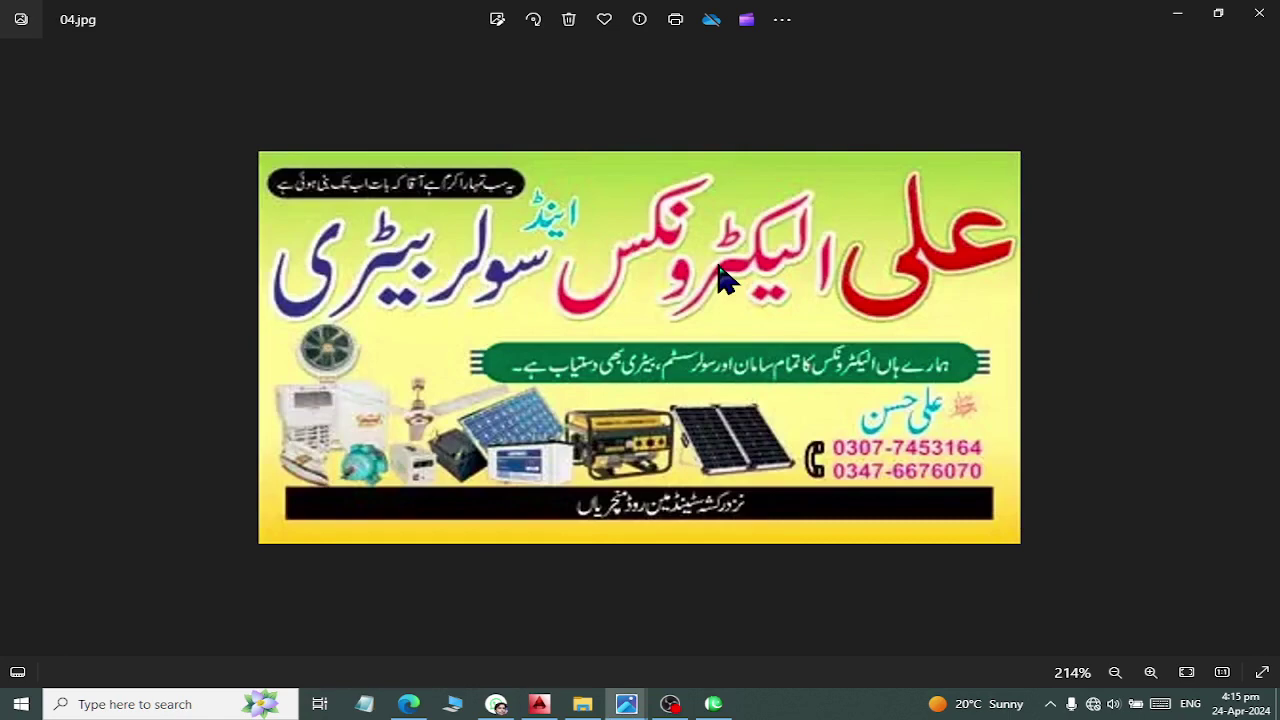
key(alt+Tab)
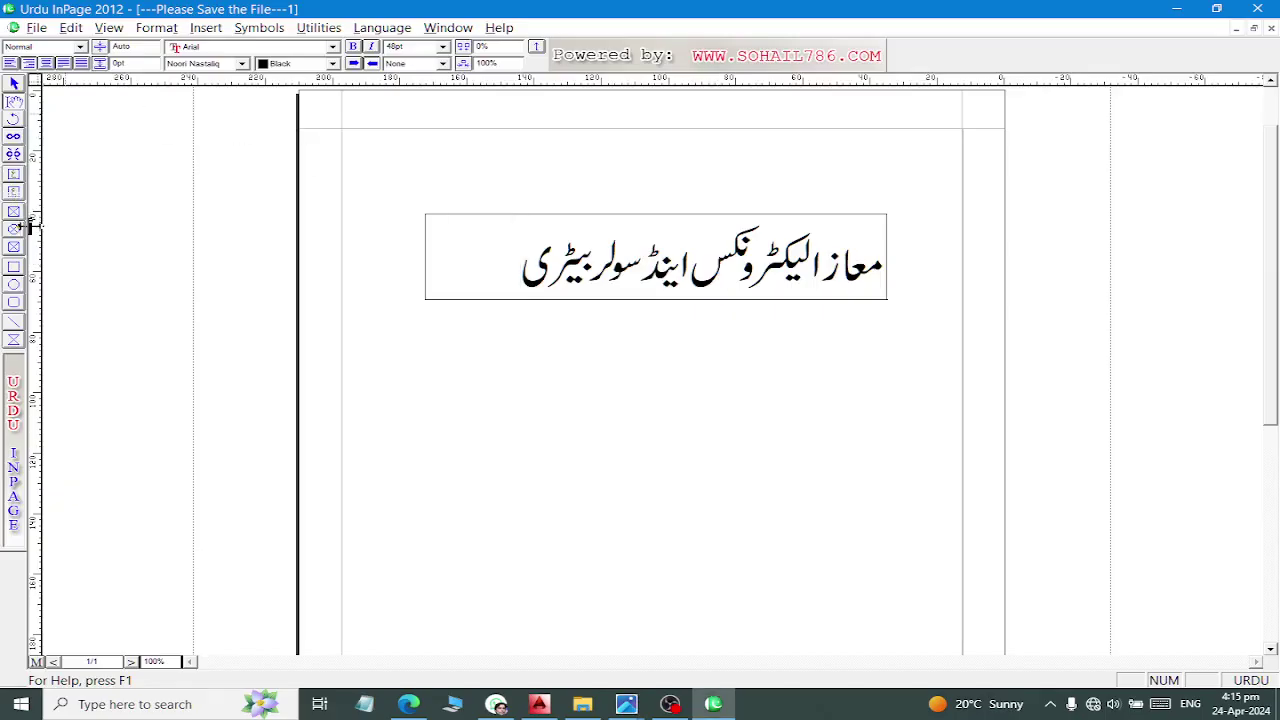
click(14, 211)
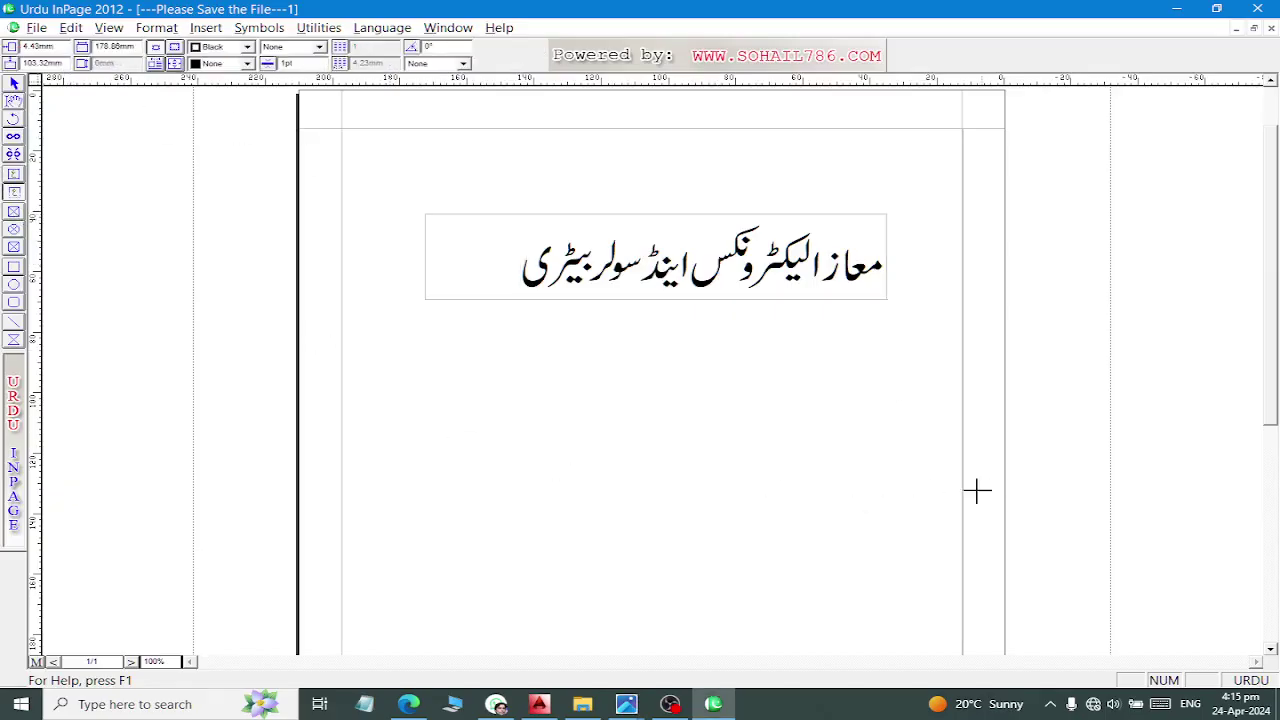
Draw a second text box below the heading and set its text to 36pt
drag(388, 403, 982, 424)
key(alt+Tab)
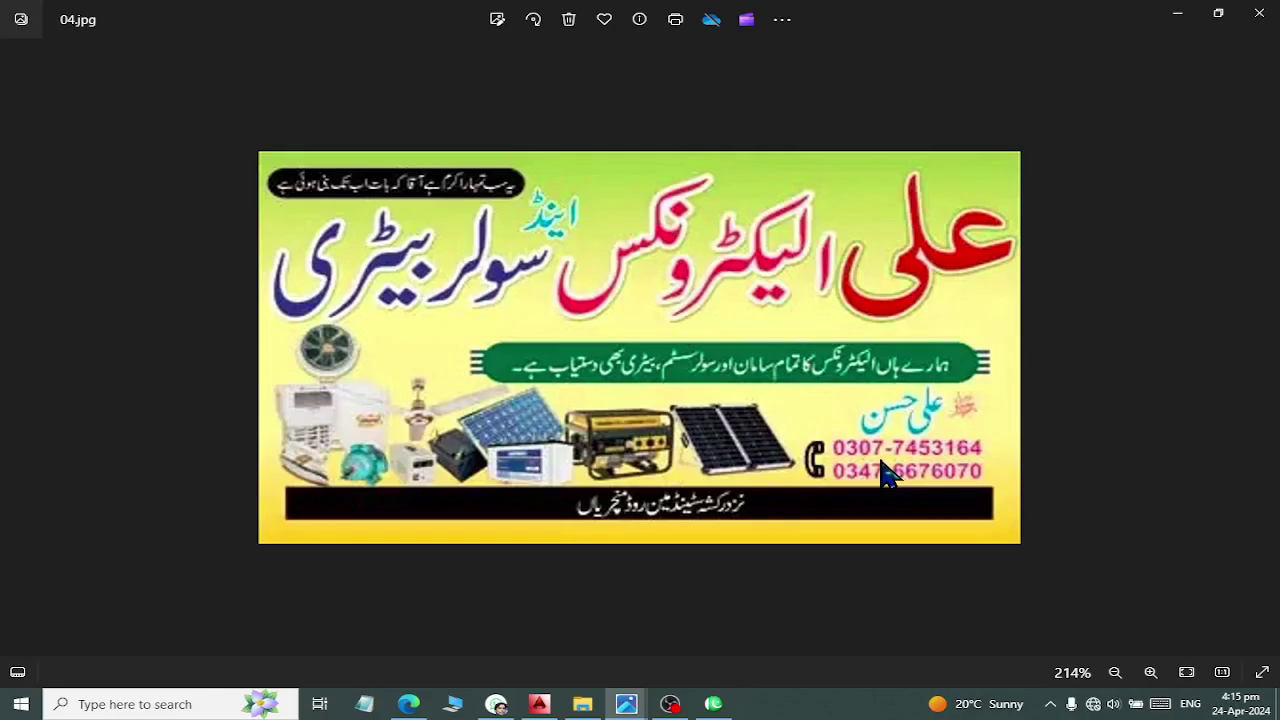
key(alt+Tab)
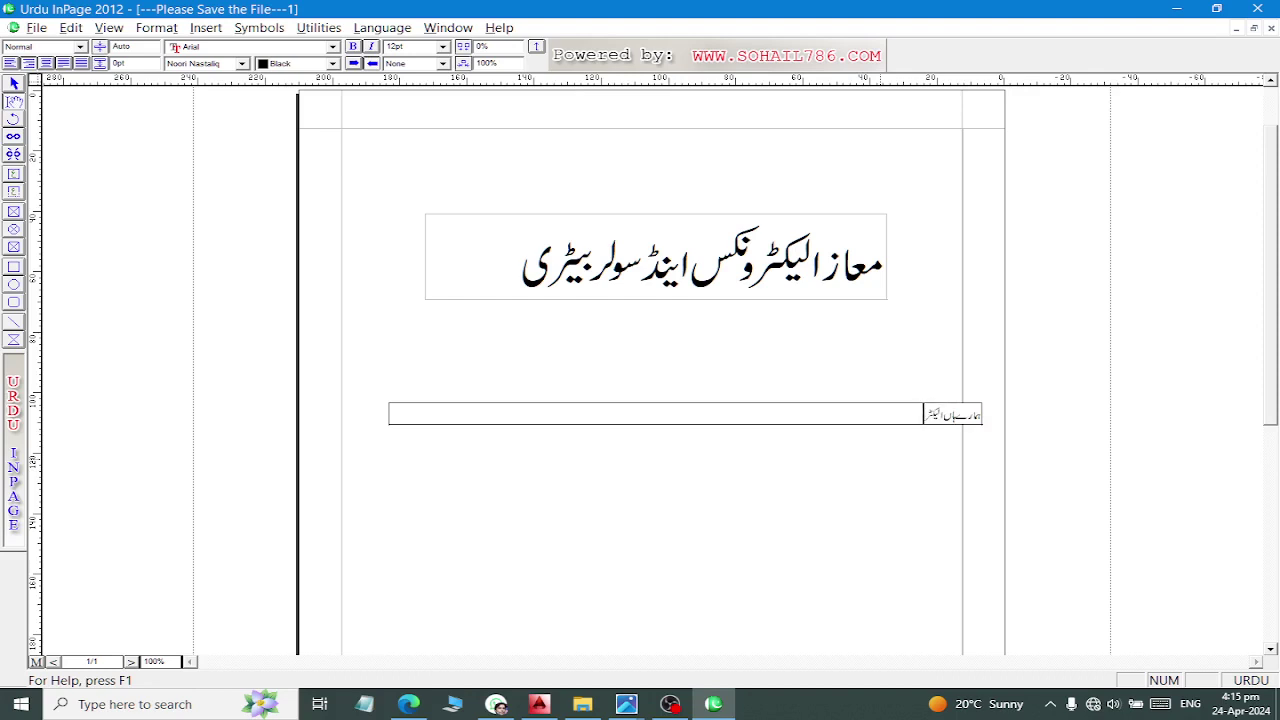
key(ctrl+a)
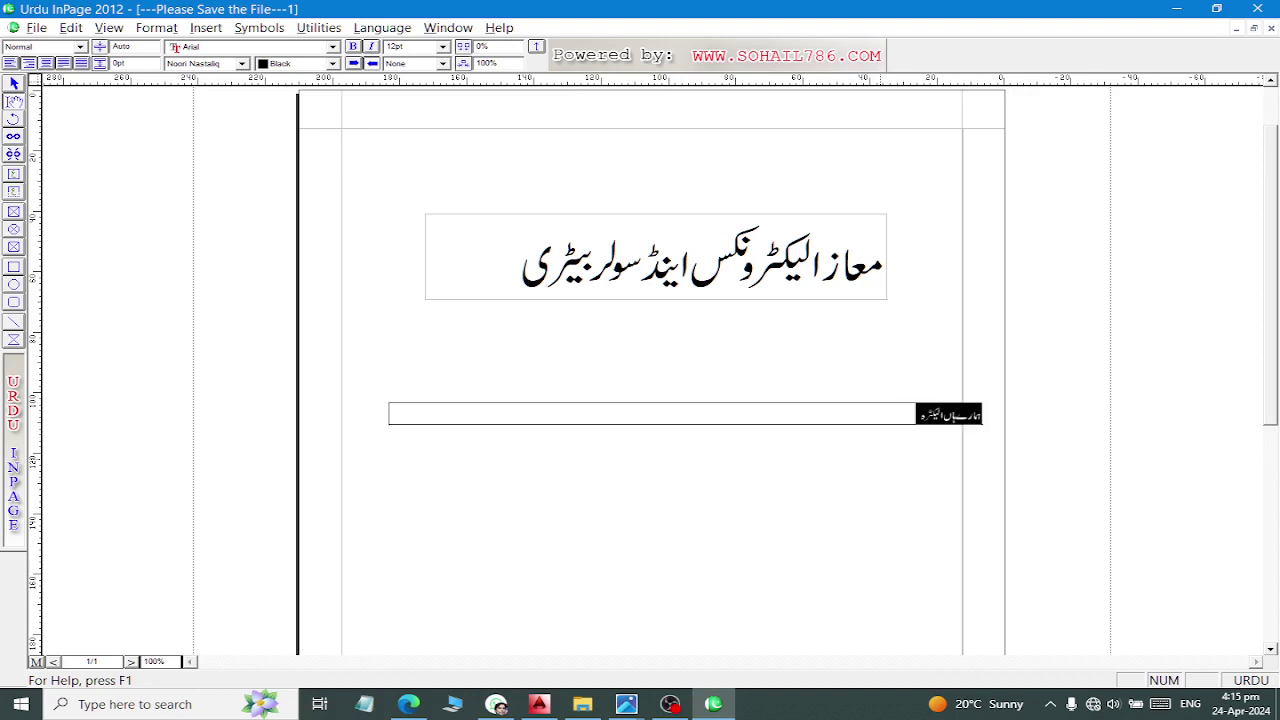
click(442, 47)
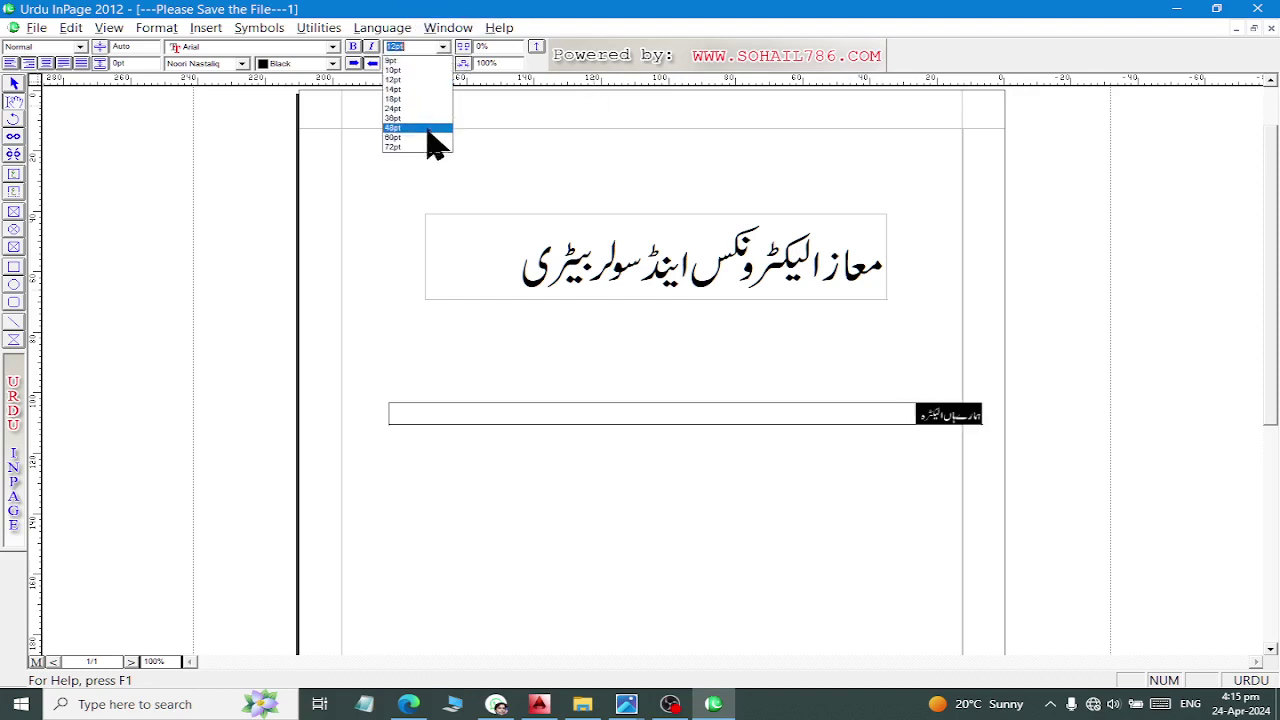
click(422, 128)
Continue the line with 'ونکس کا تمام سامان', correcting a mistyped letter
click(800, 455)
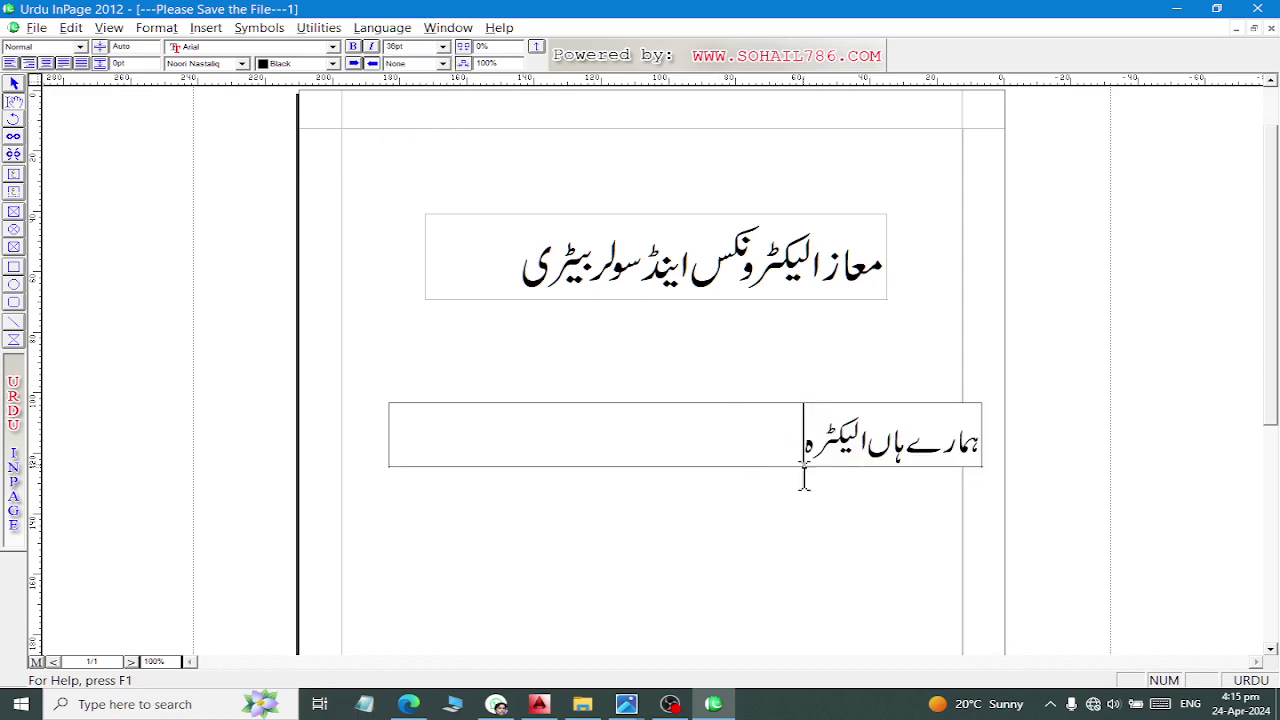
text(ق)
key(BackSpace)
key(BackSpace)
text(و)
text(نکس)
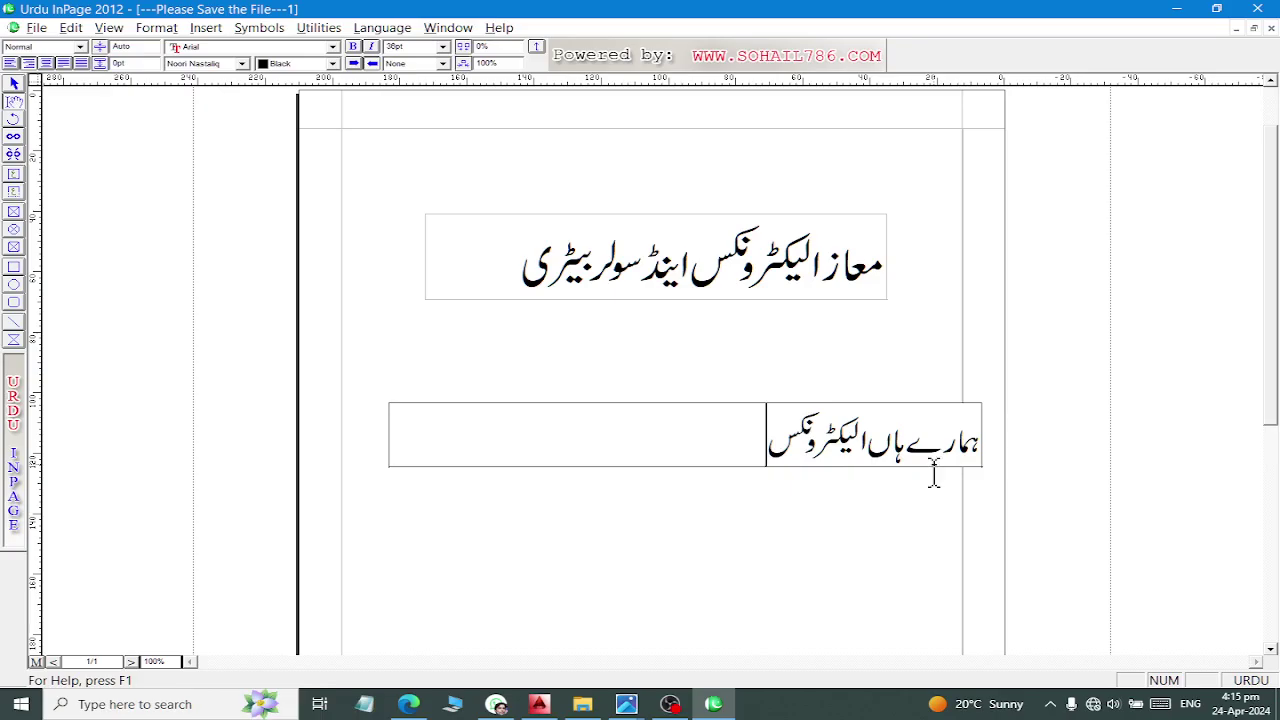
key(alt+Tab)
key(alt+Tab)
text(کا تمام)
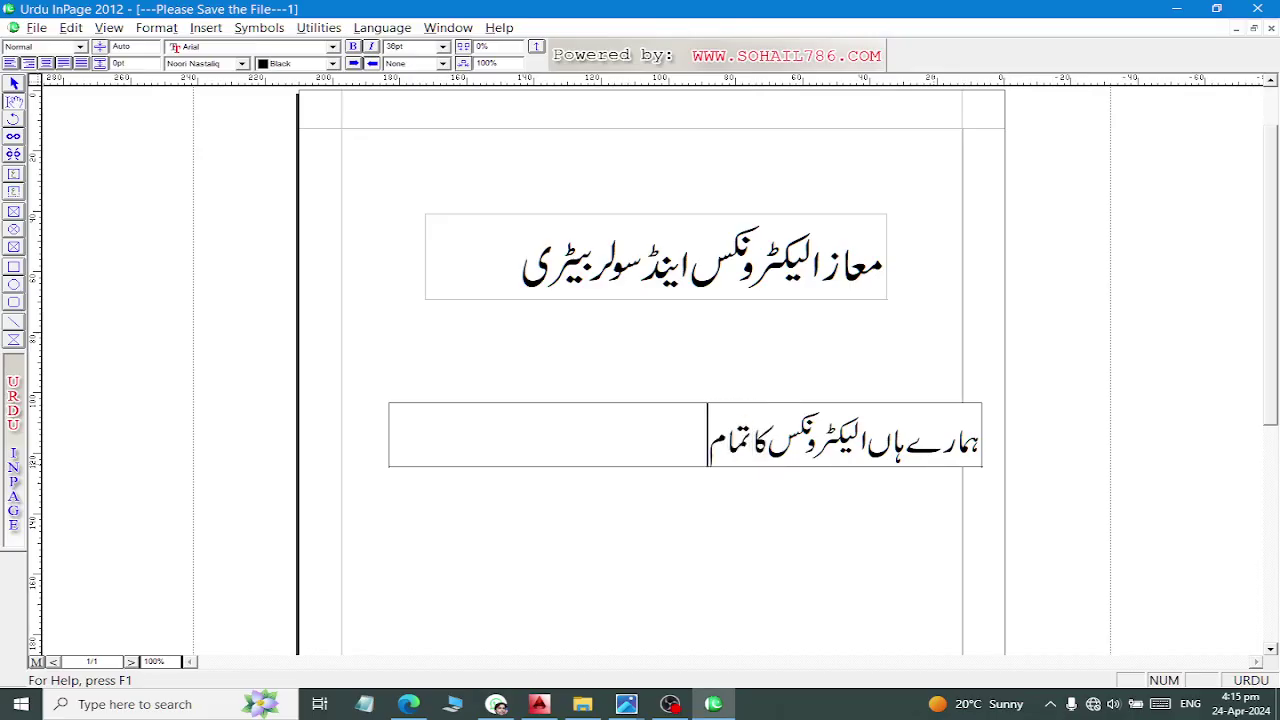
text( سامان)
Finish the line with 'اور سولر سسٹم بیٹری بھی دستیاب ہے' and select it all
key(alt+Tab)
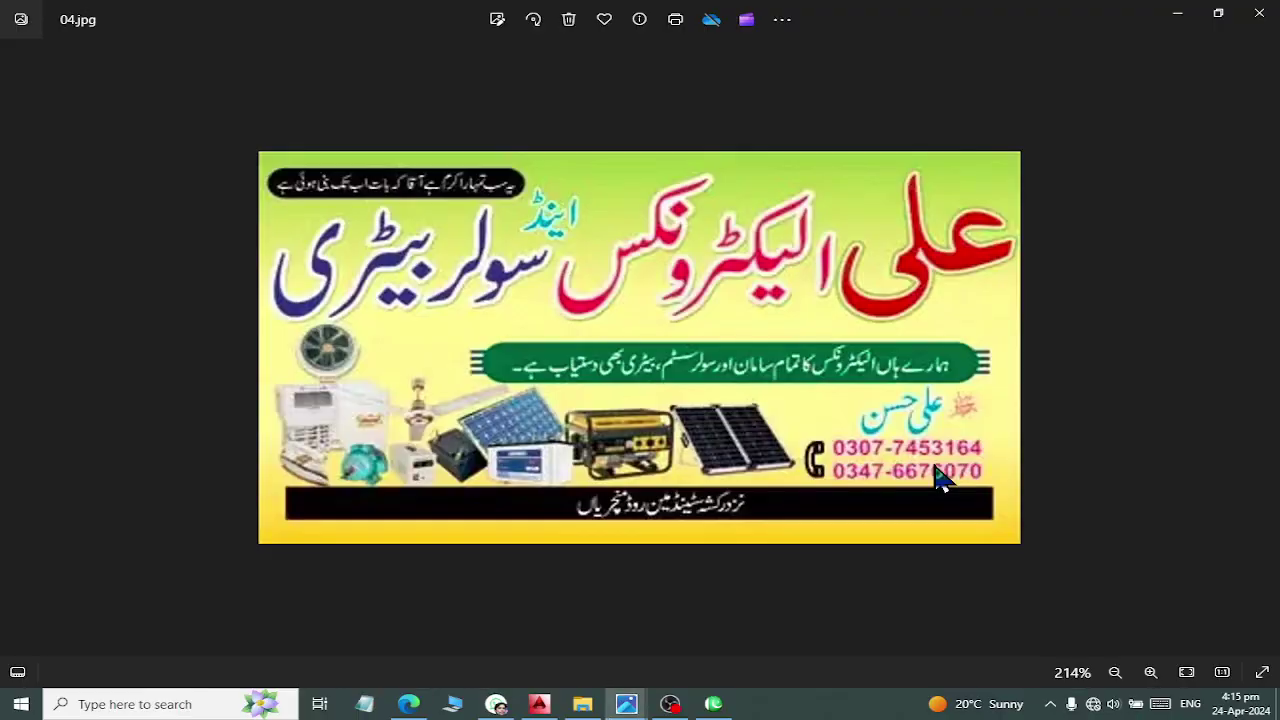
key(alt+Tab)
text(اور)
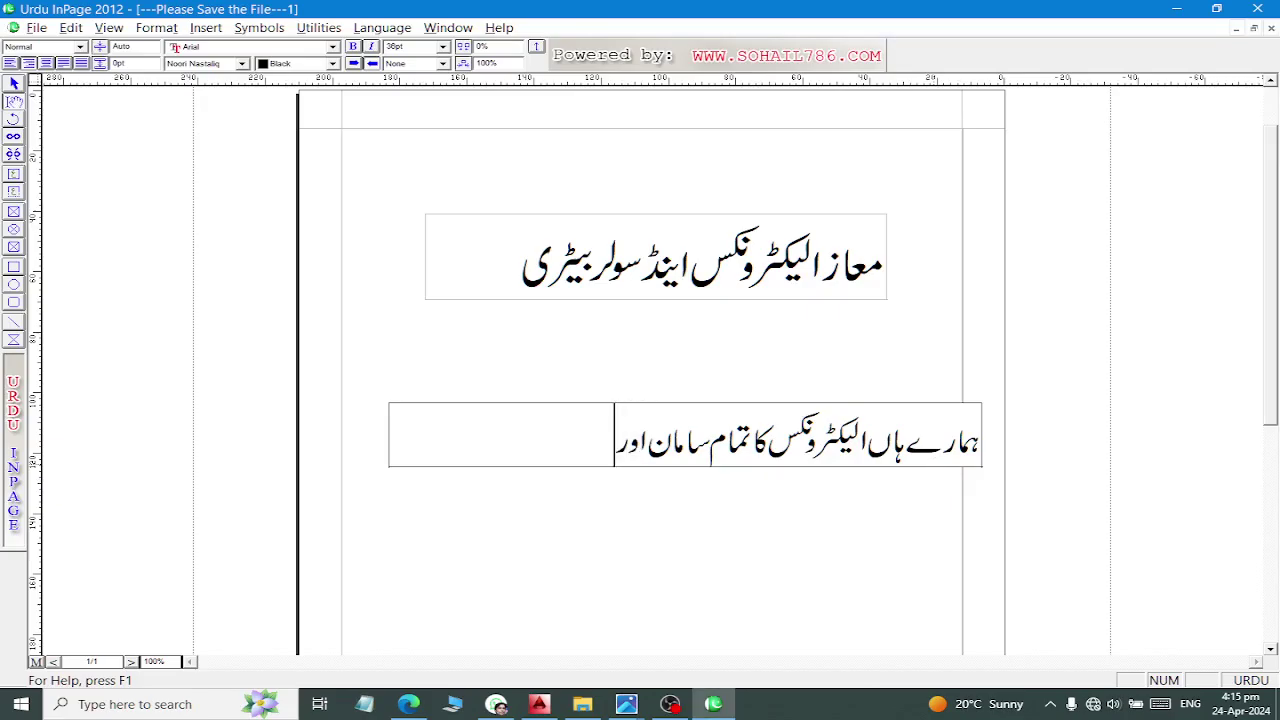
text( سولر سس)
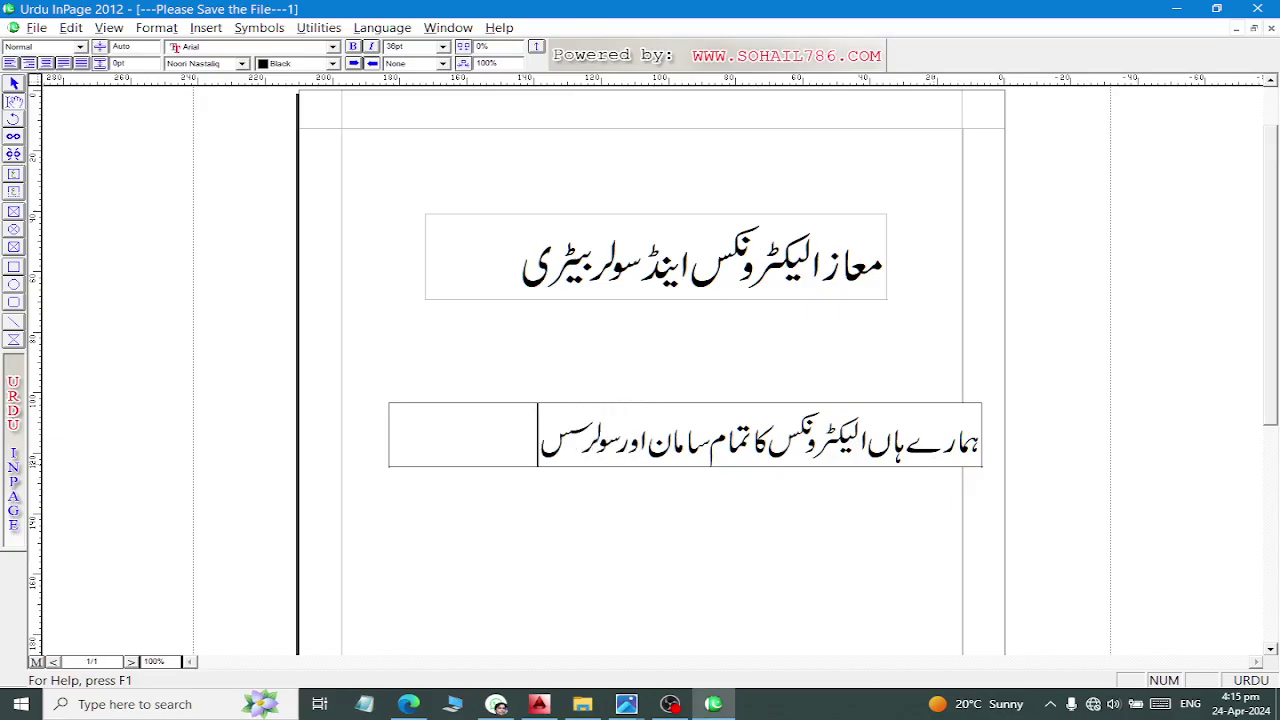
text(ٹم)
key(alt+Tab)
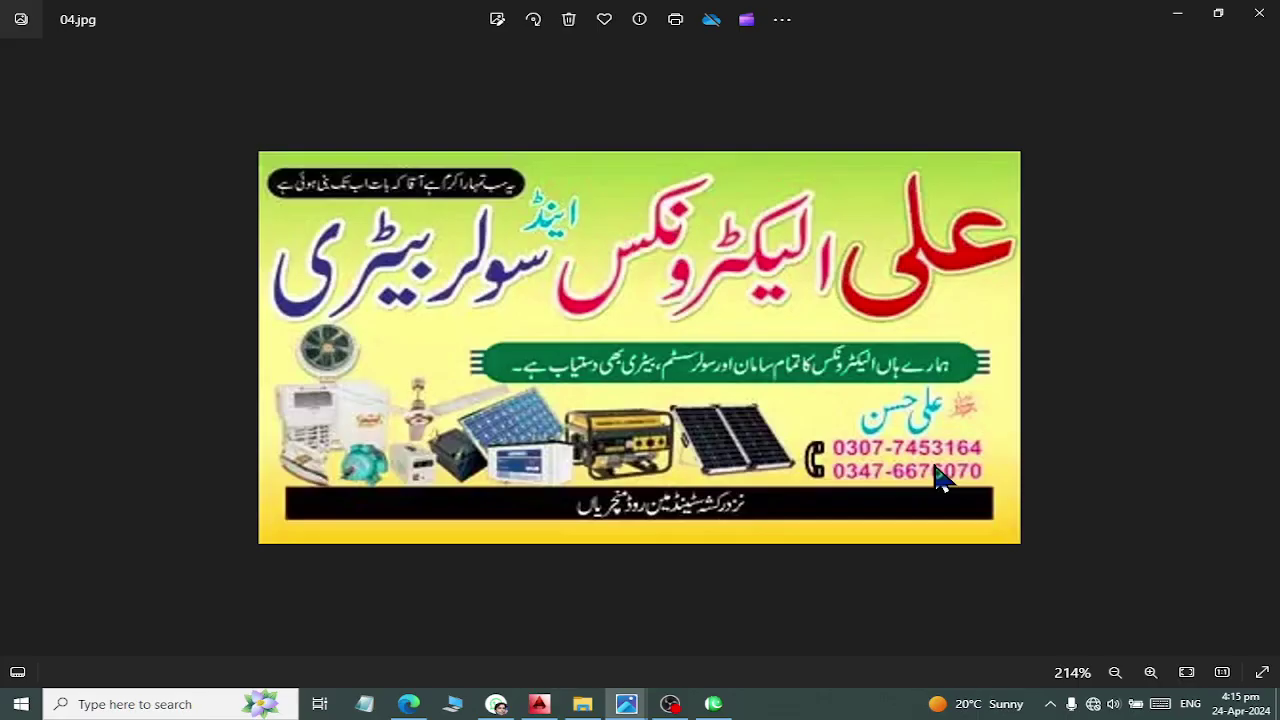
key(alt+Tab)
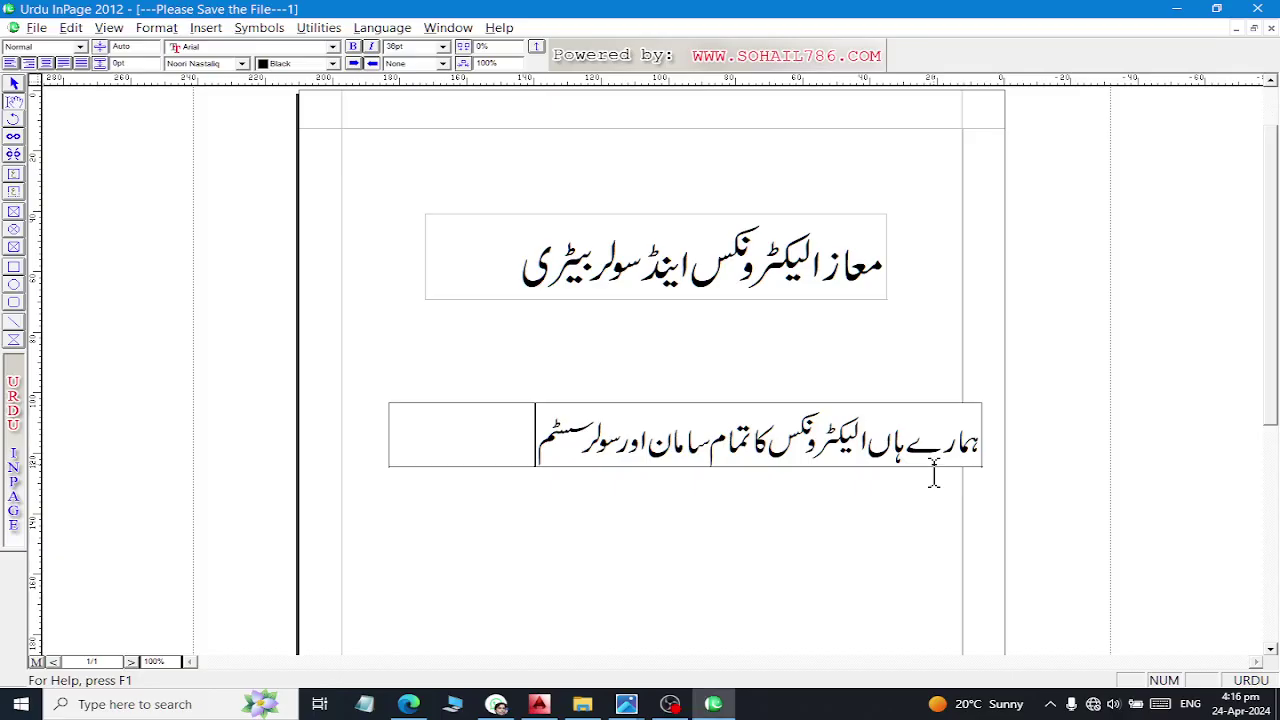
text(بیٹر)
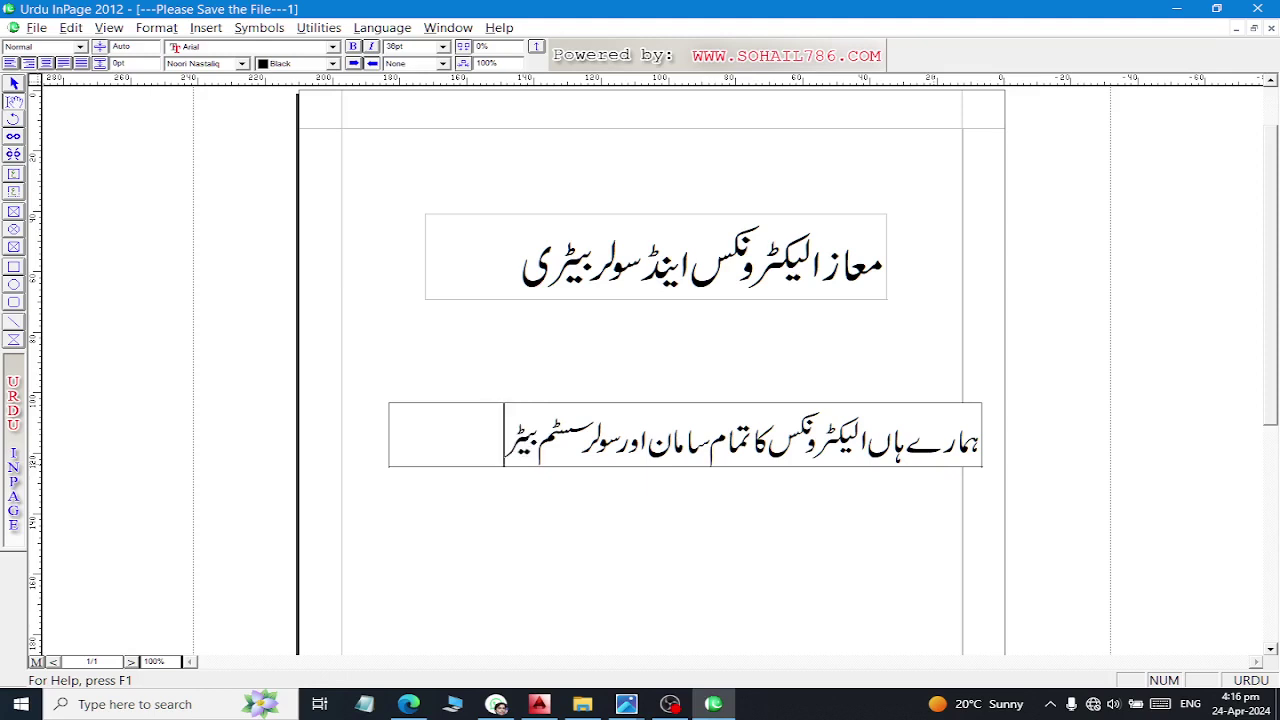
text(ی بھی)
text( دستیاب)
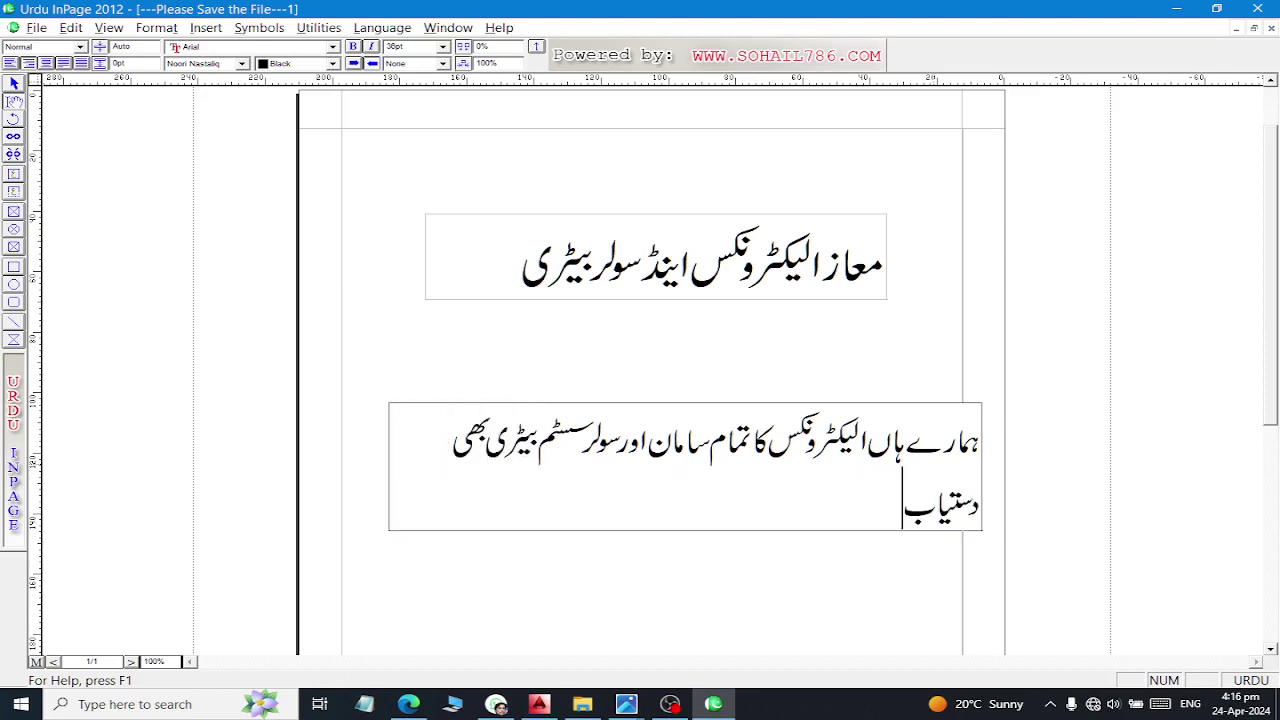
text( ہے۔)
key(ctrl+a)
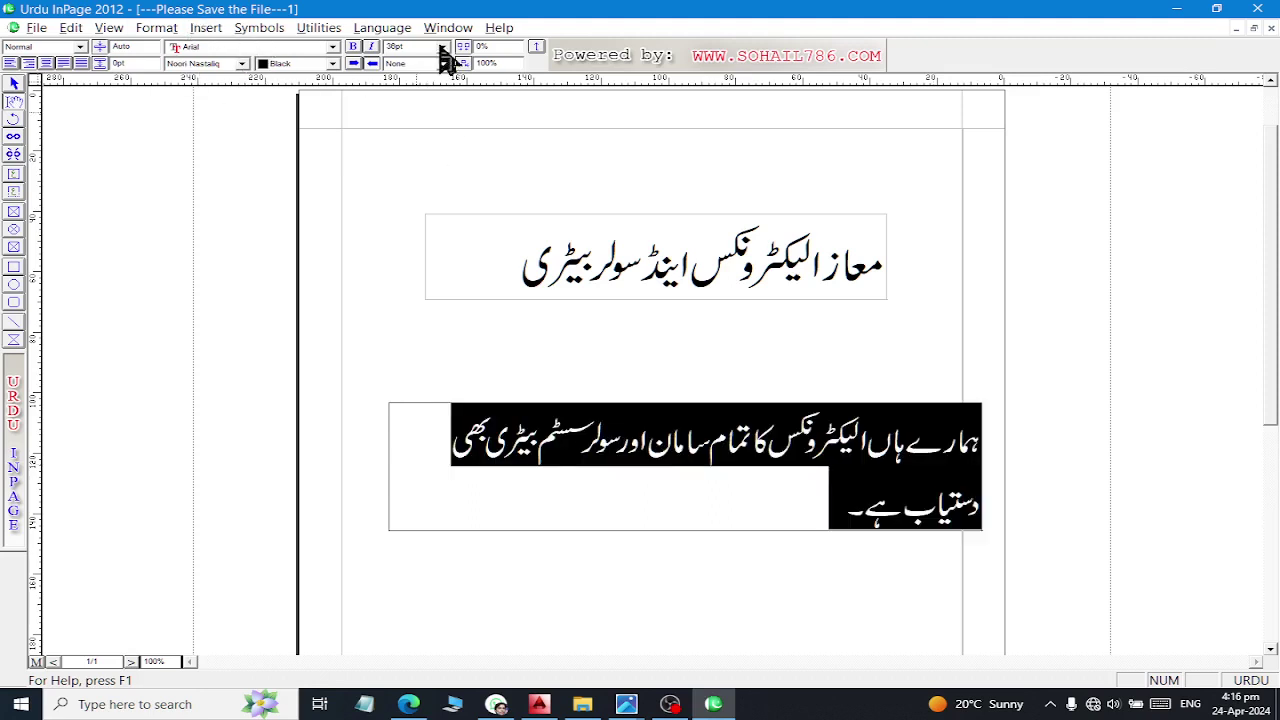
Shrink the sentence to 24pt and nudge its text box slightly left
click(443, 47)
click(418, 117)
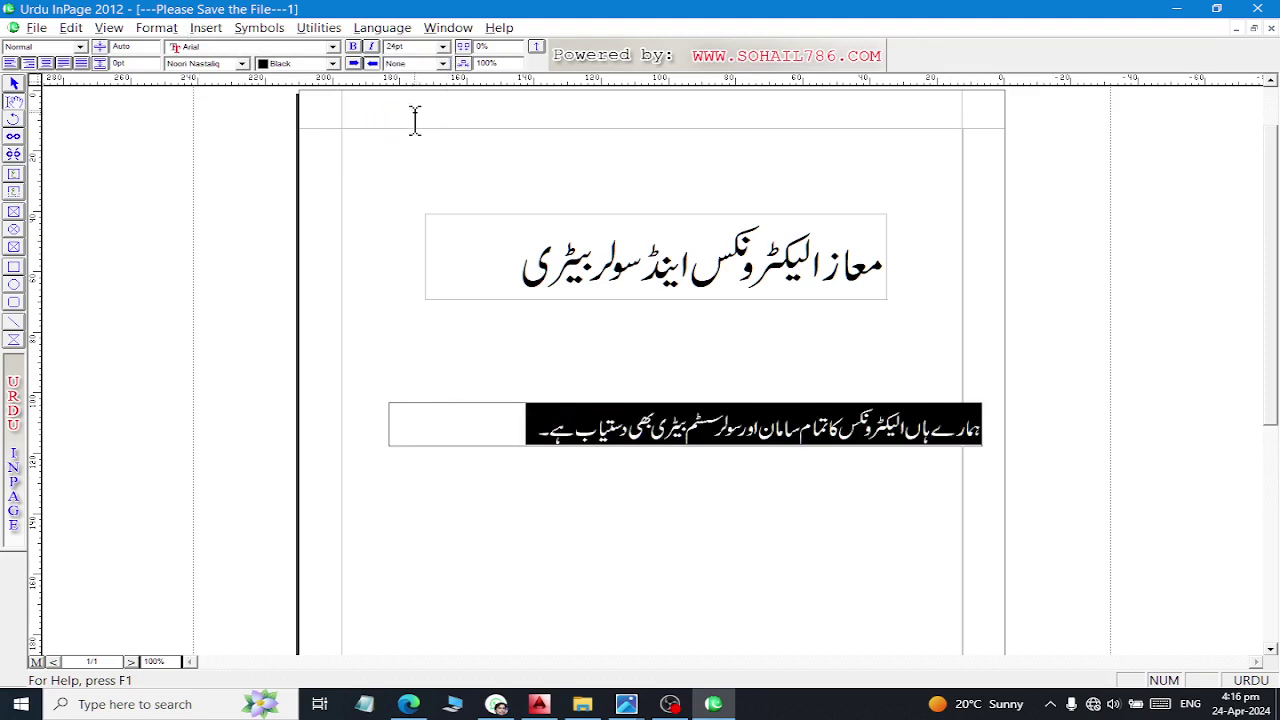
click(521, 443)
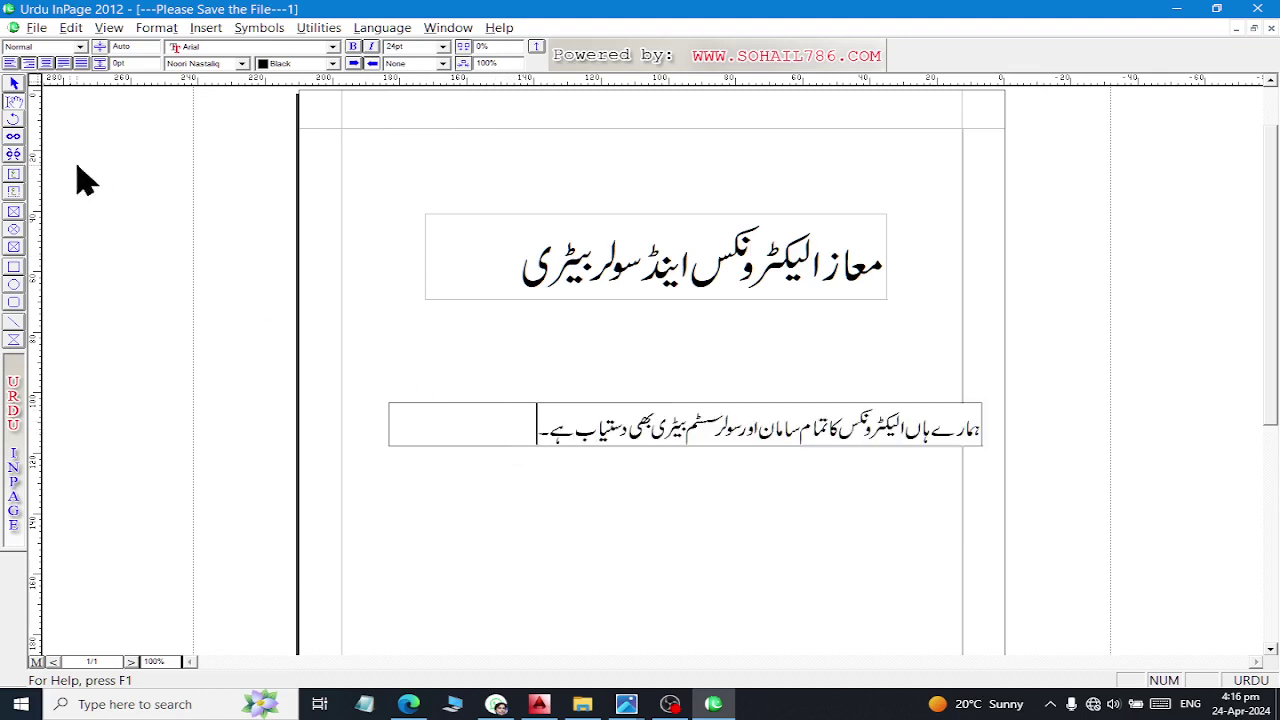
click(14, 84)
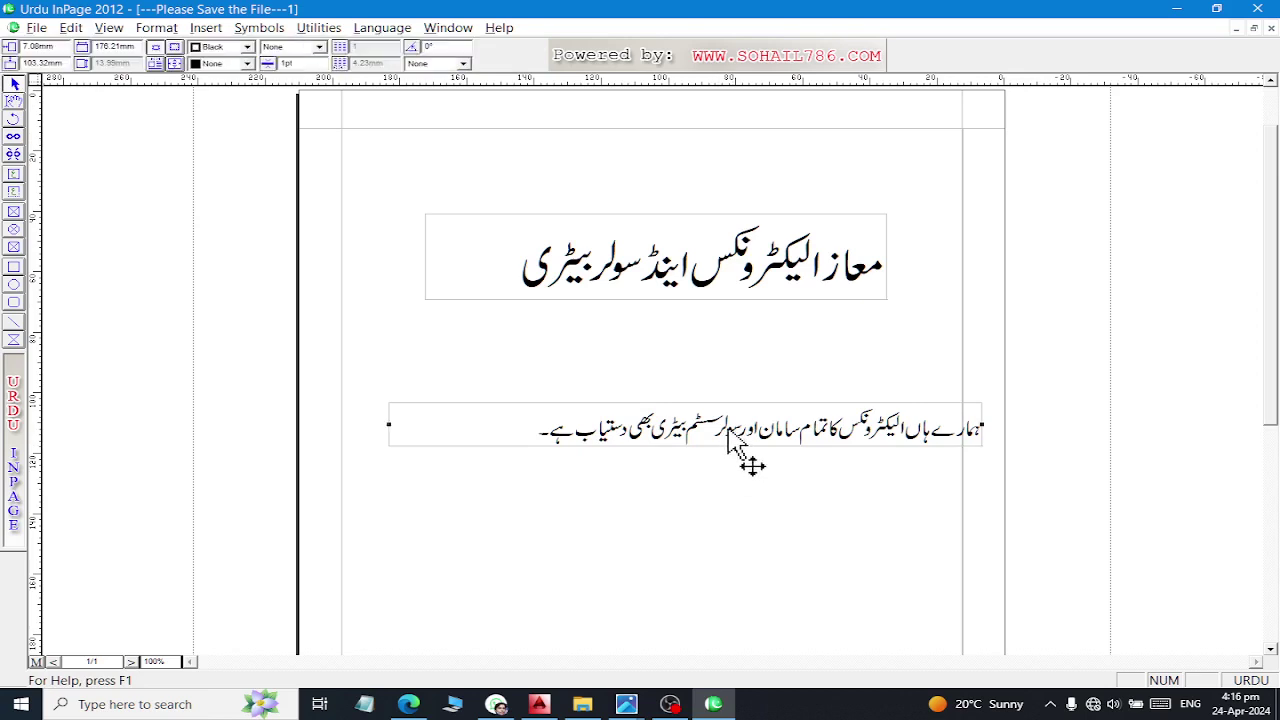
drag(718, 450, 703, 432)
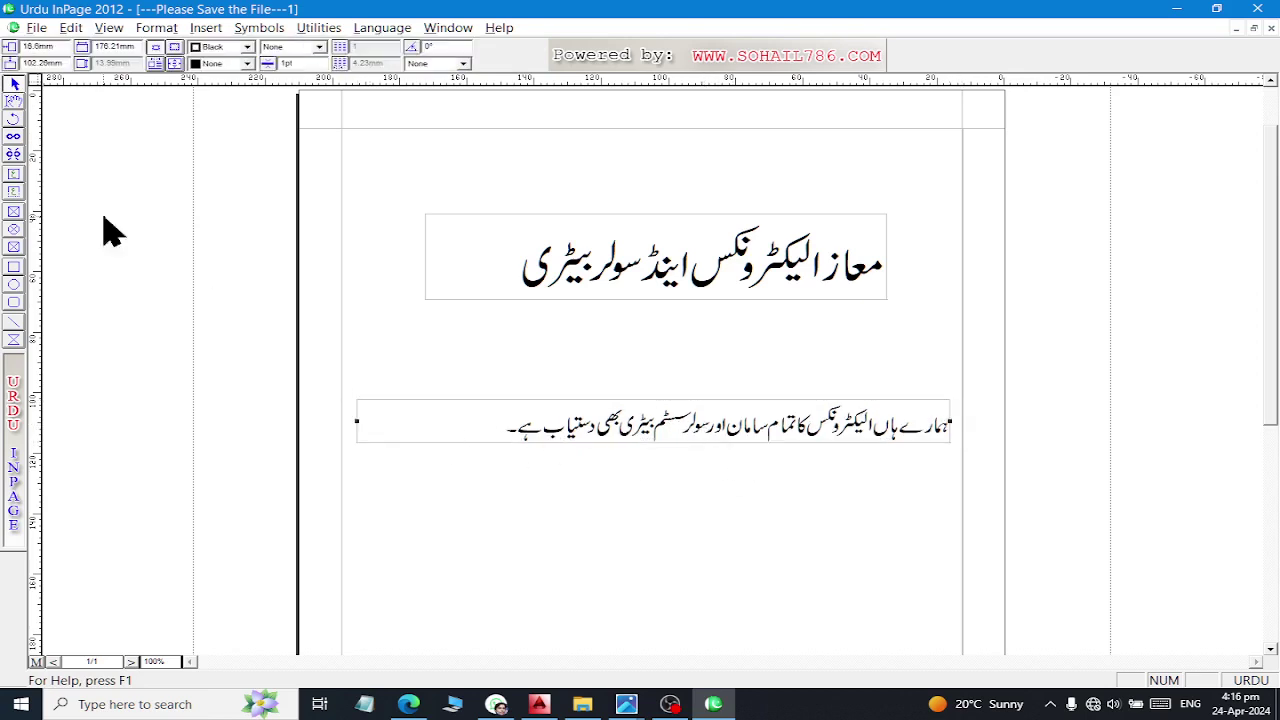
Reselect the sentence and enlarge it to span the box, entering size 36
click(14, 101)
mouse_move(483, 422)
mouse_down()
mouse_move(645, 448)
mouse_move(946, 462)
mouse_up()
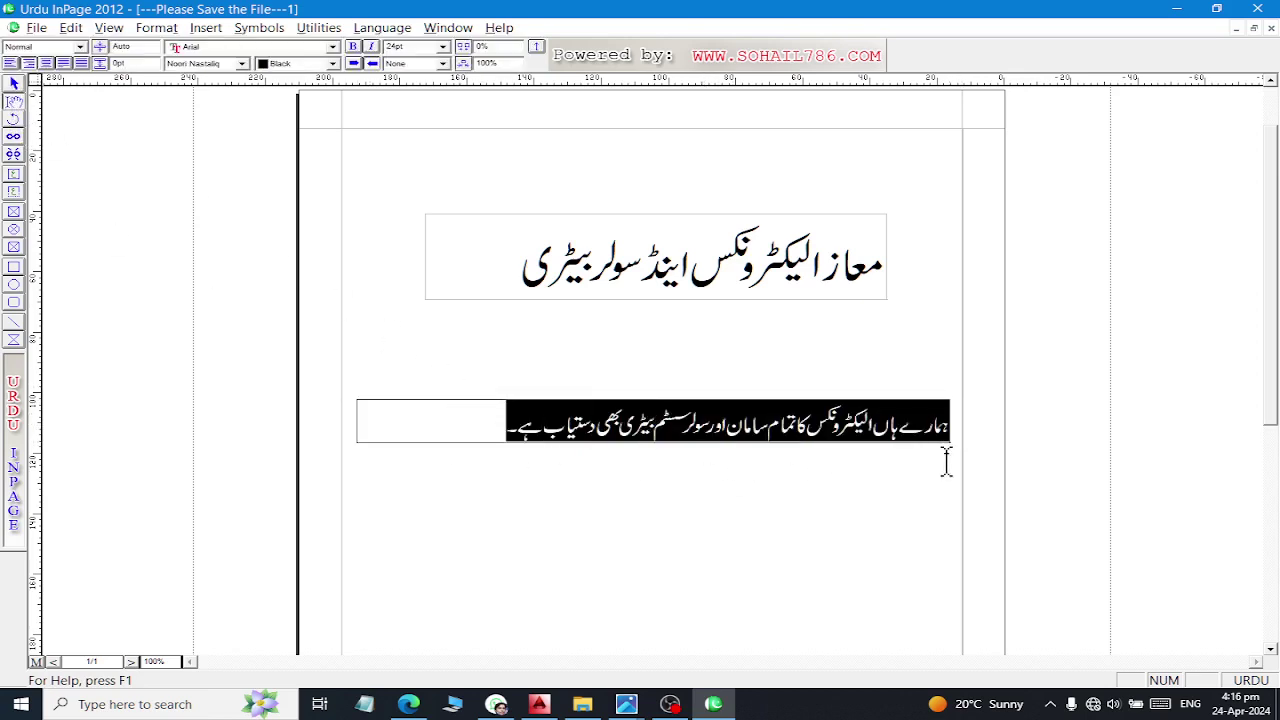
double_click(422, 46)
text(36)
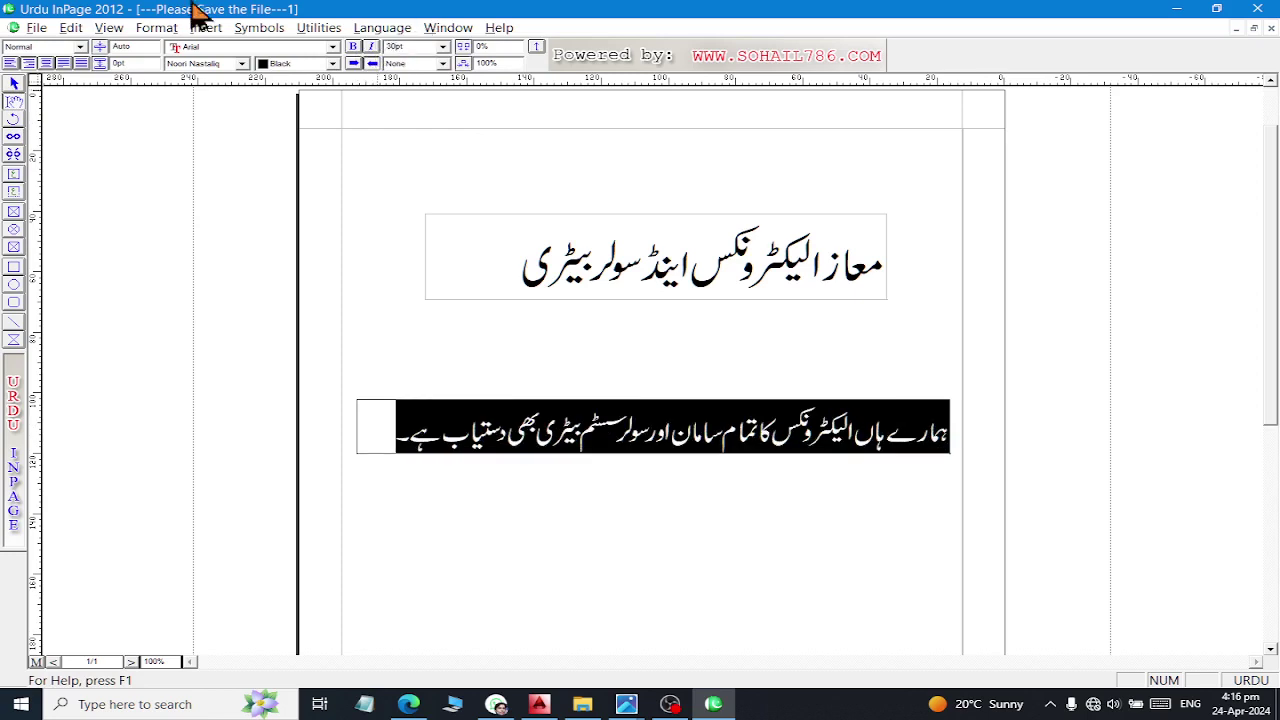
click(14, 84)
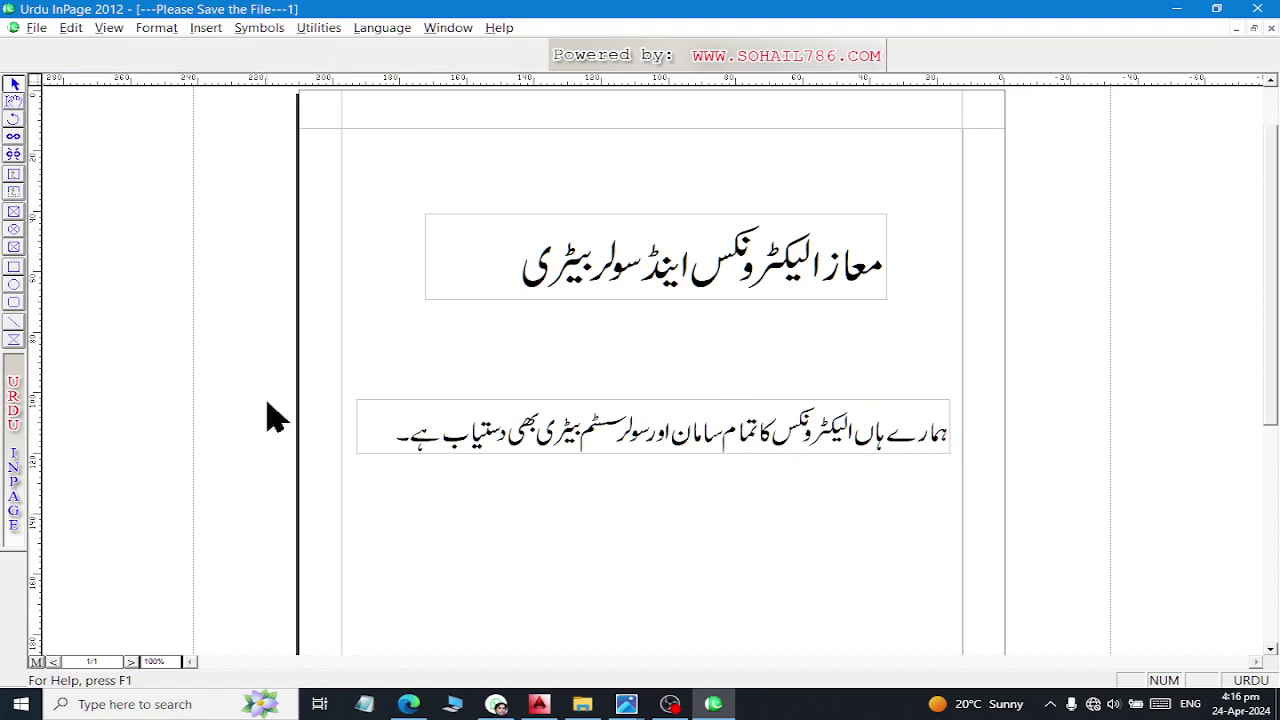
click(14, 193)
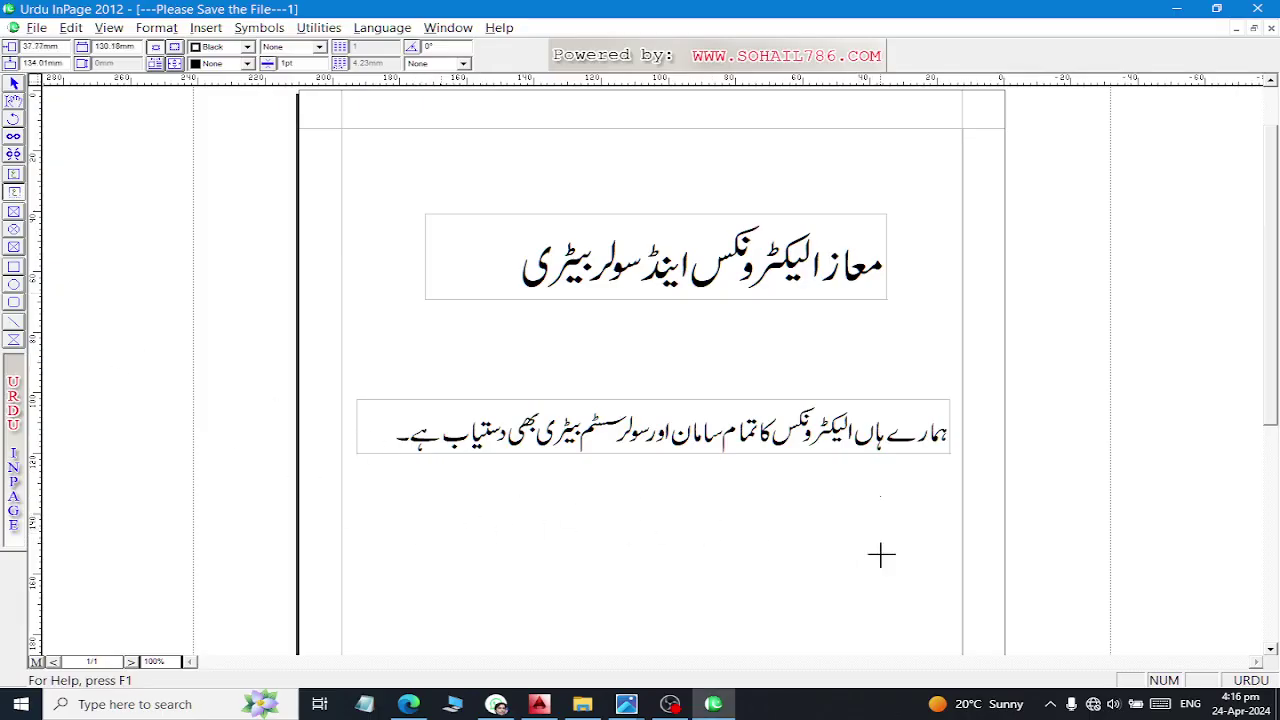
Draw a third text box below the sentence and set its text to 36pt
drag(440, 496, 880, 517)
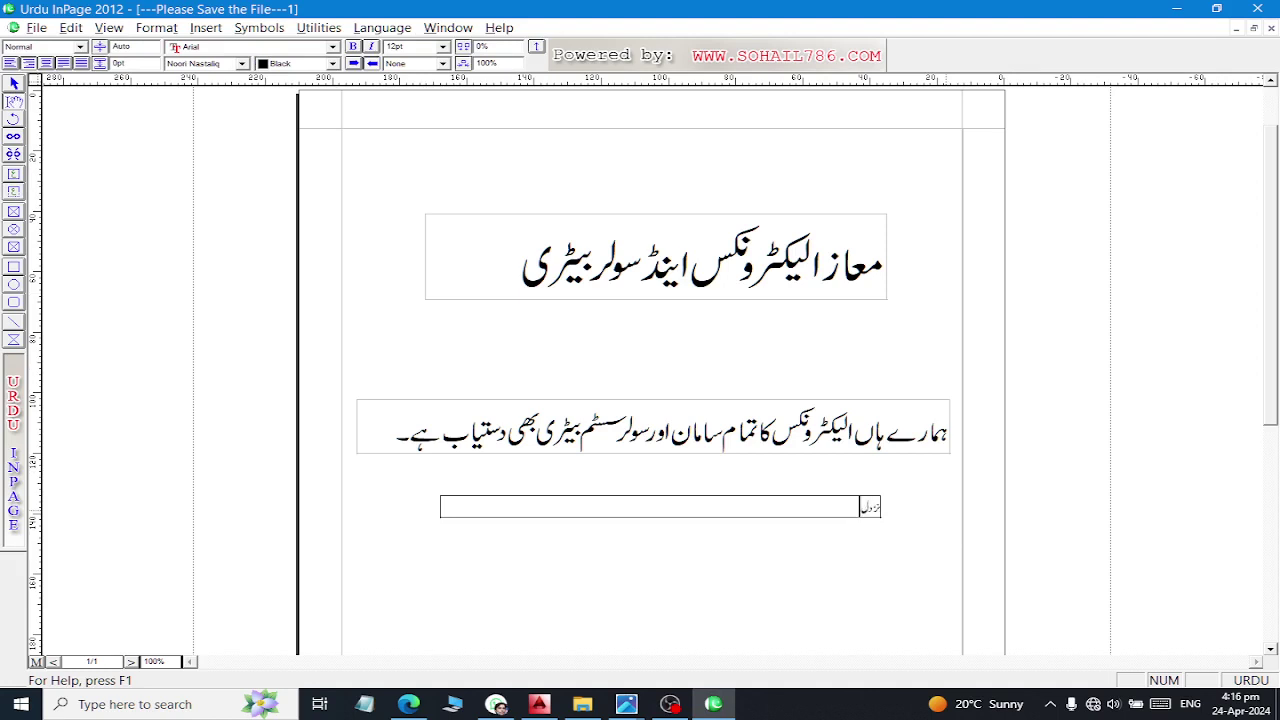
key(ctrl+a)
click(443, 47)
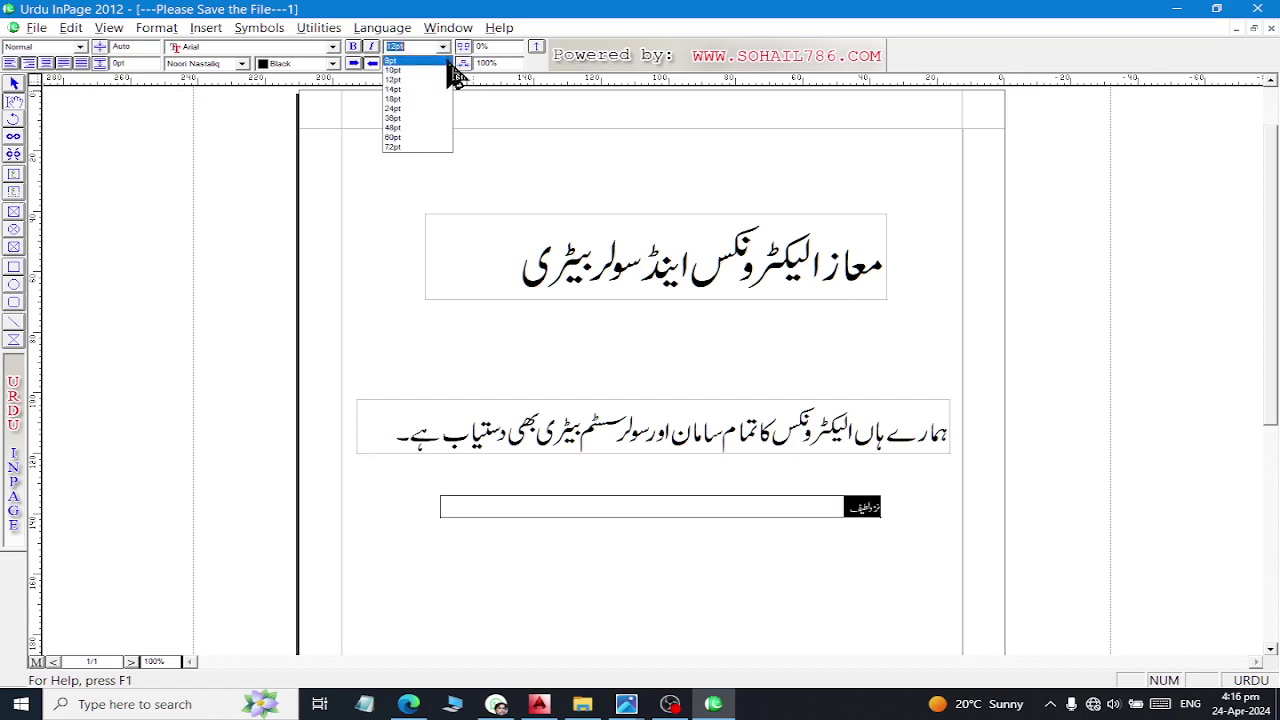
click(439, 122)
click(868, 552)
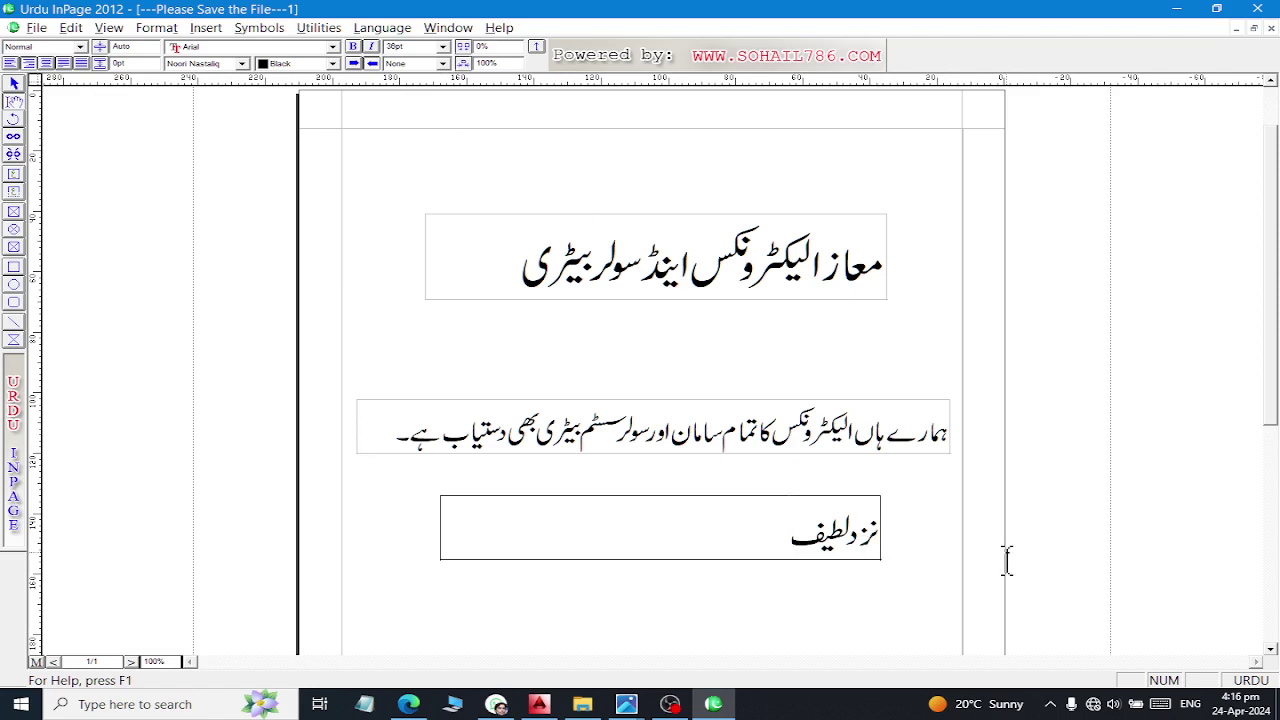
Type the address 'پارک ہالہ چوک شہداد پور' and check it against 04.jpg
text(پارک)
text( ہال)
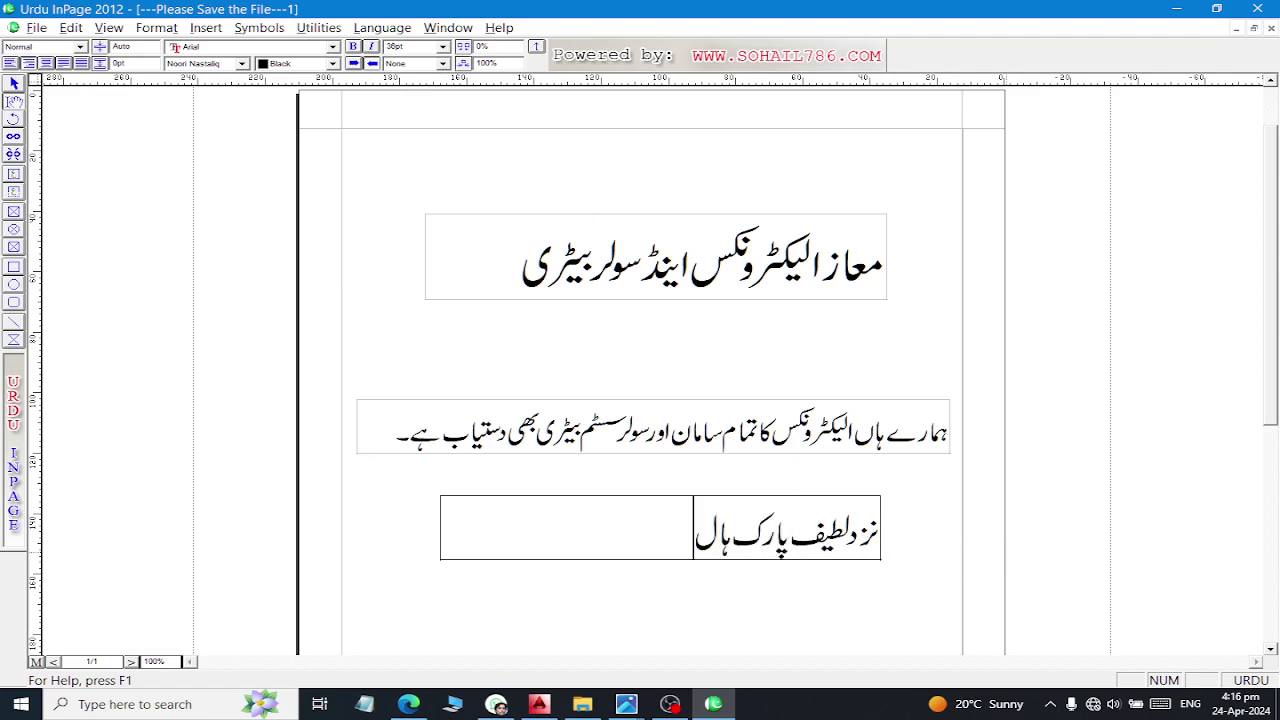
text(ہ چوک)
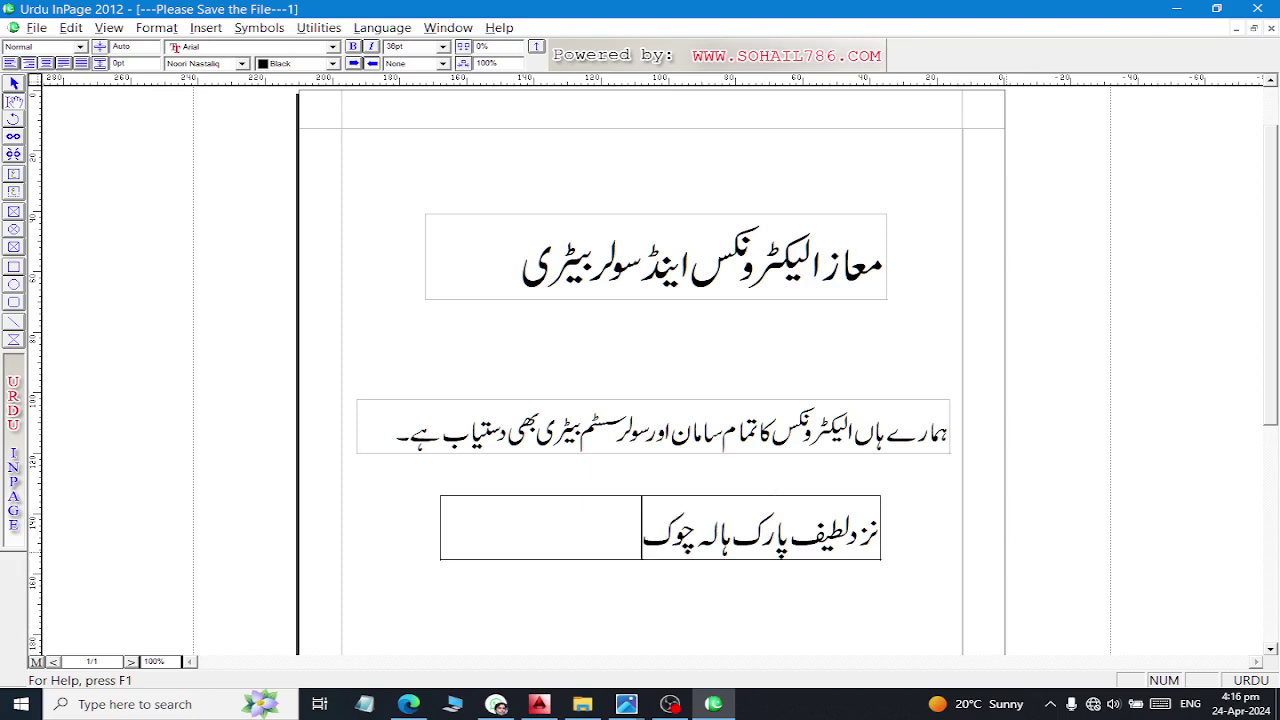
text( شہداد پور)
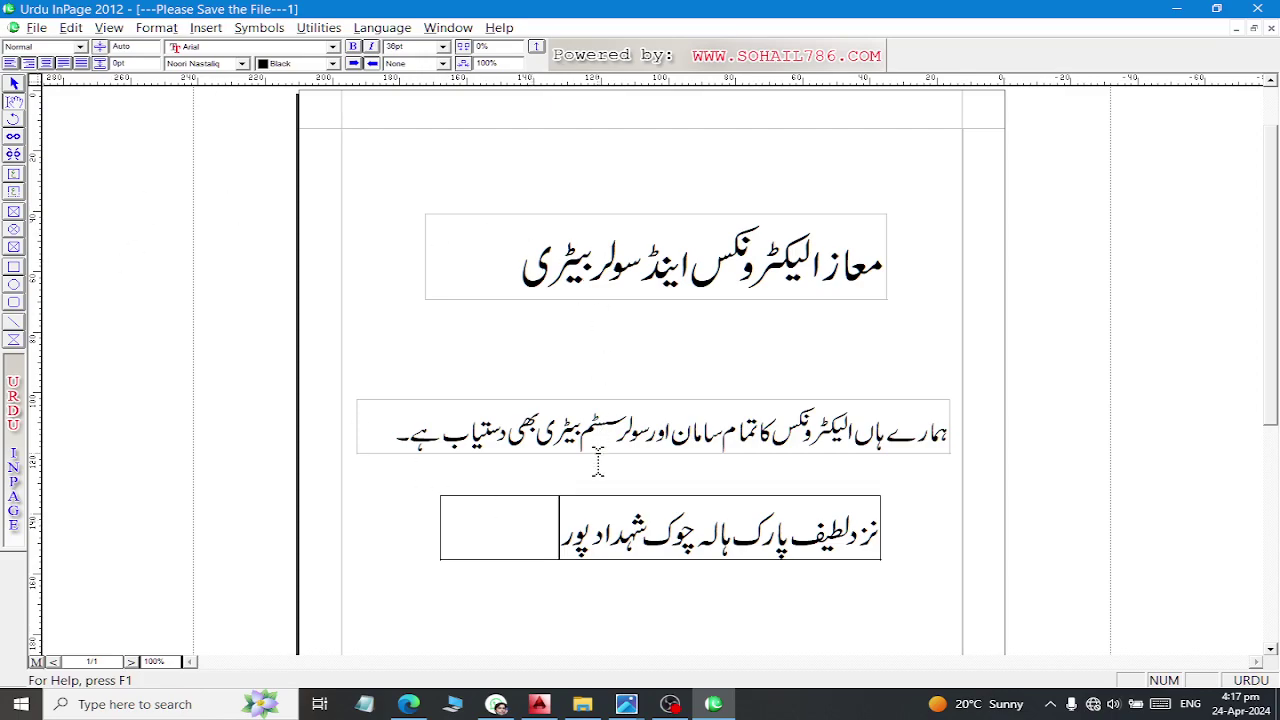
key(alt+Tab)
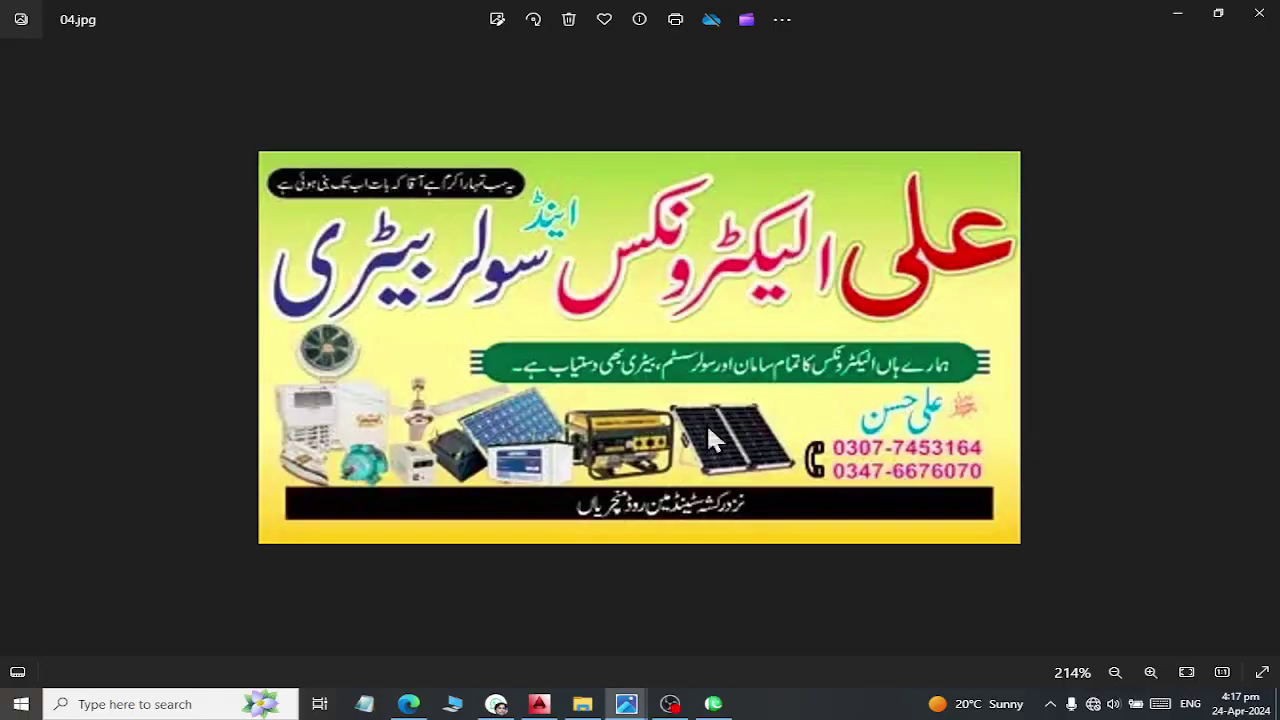
key(alt+Tab)
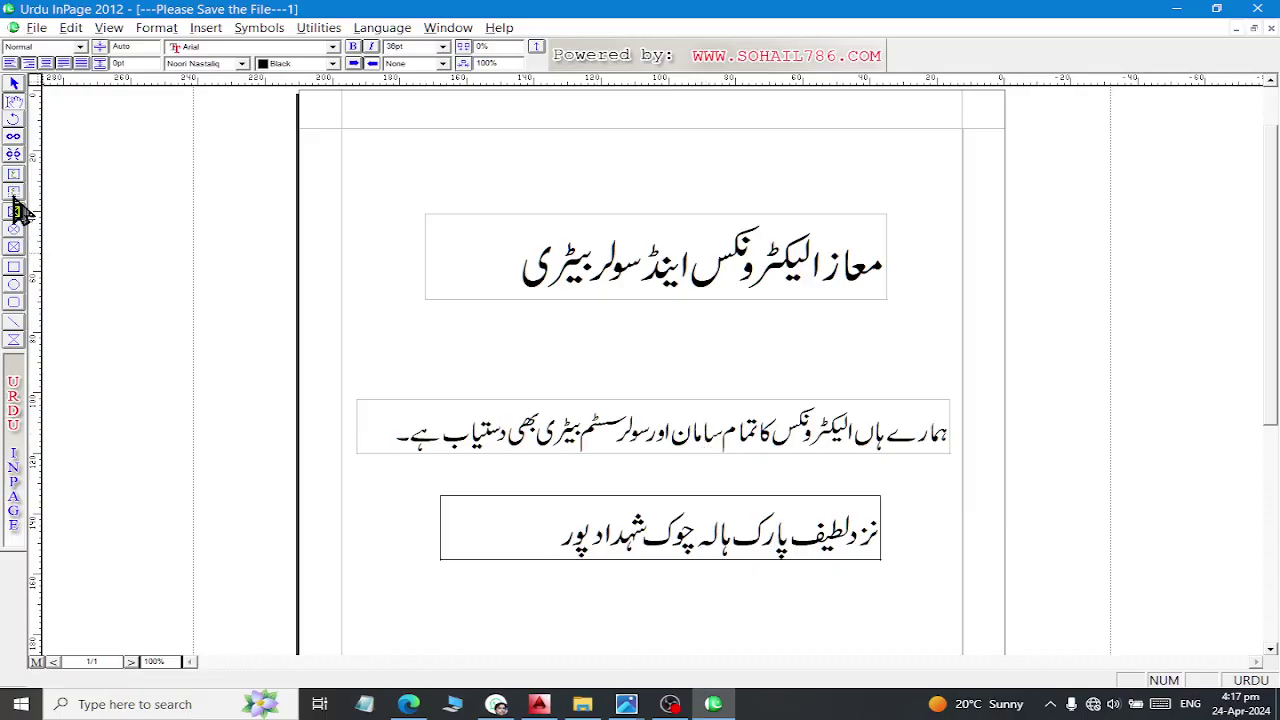
Draw a text frame below the address and set the owner's name in it to 48pt
click(14, 192)
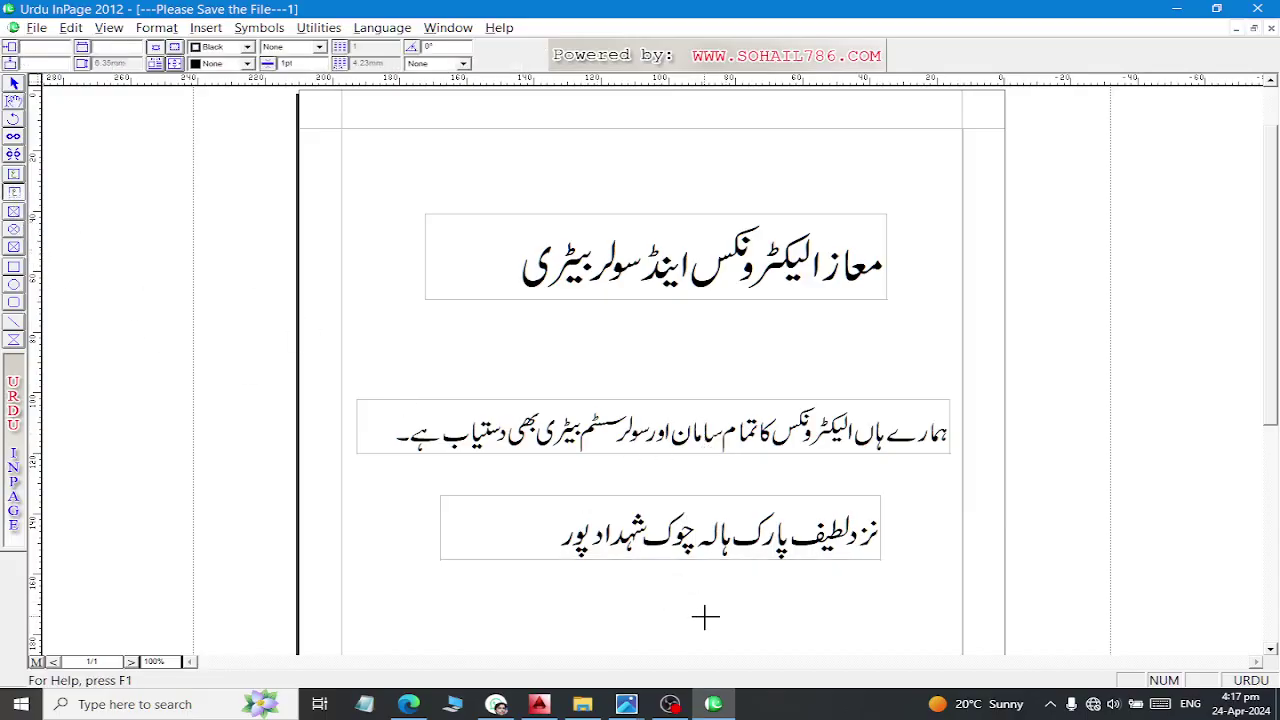
scroll(586, 613, down, 1)
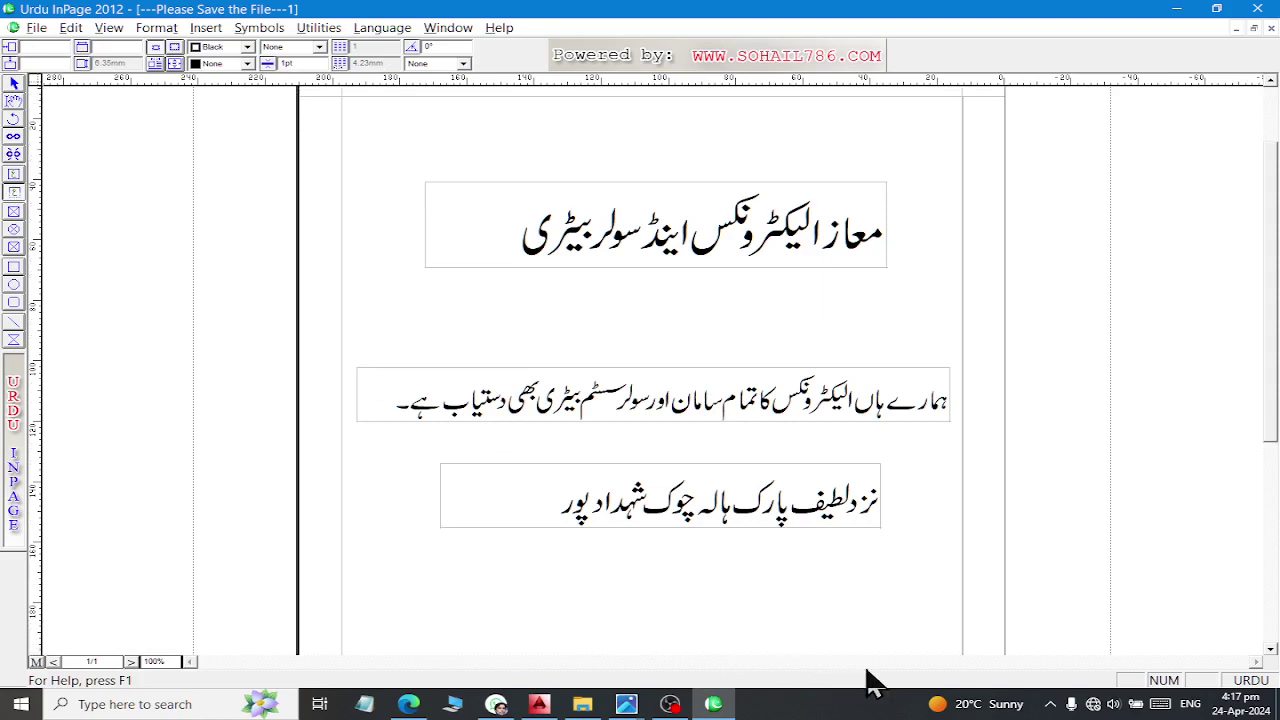
drag(550, 560, 765, 582)
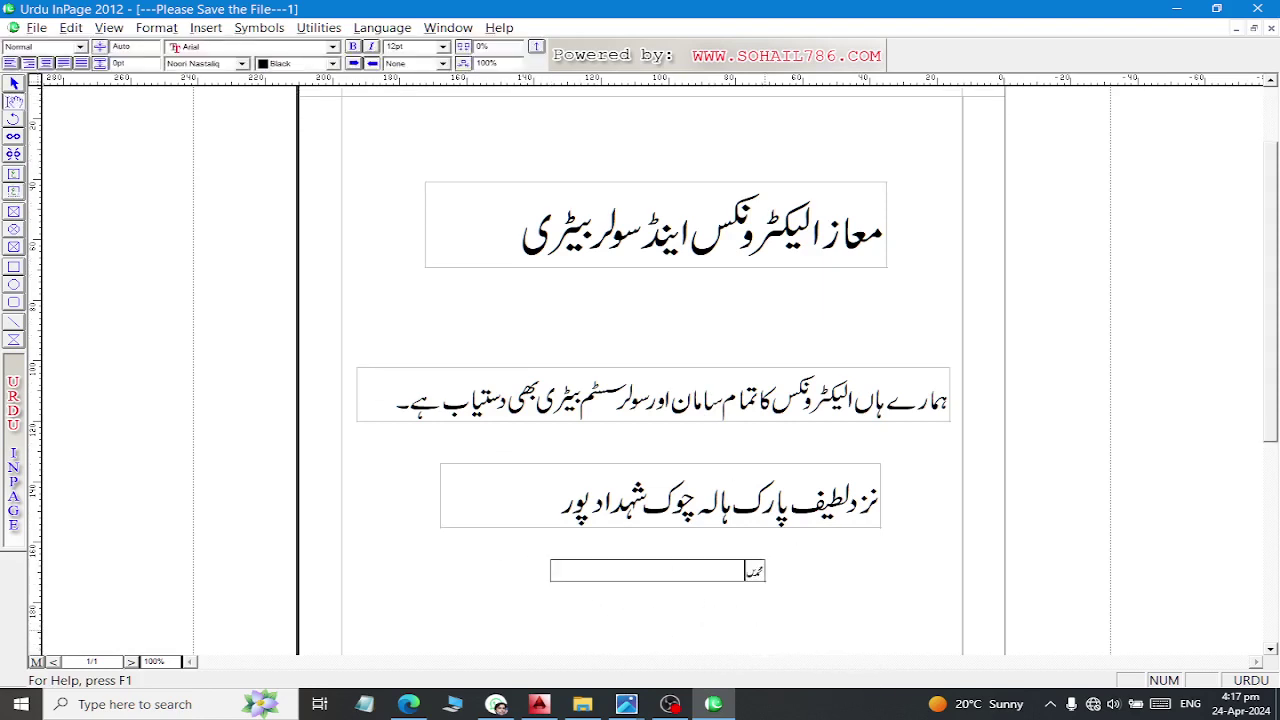
key(ctrl+a)
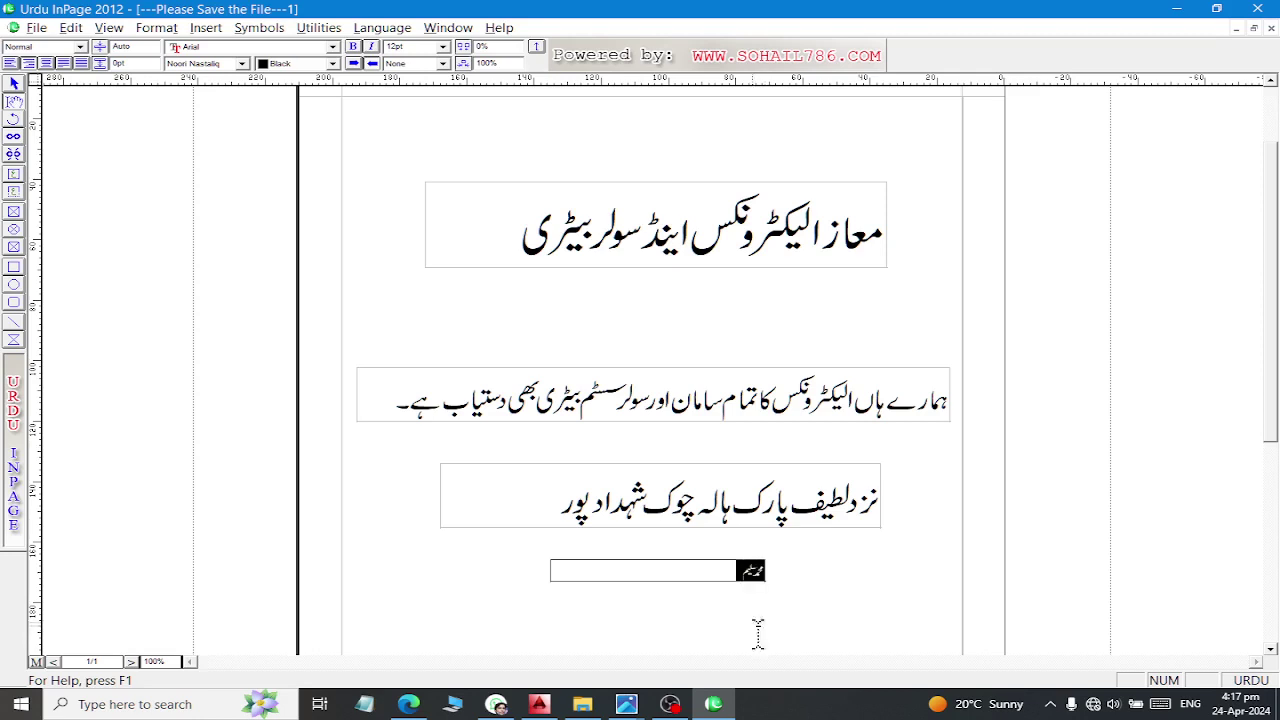
click(442, 48)
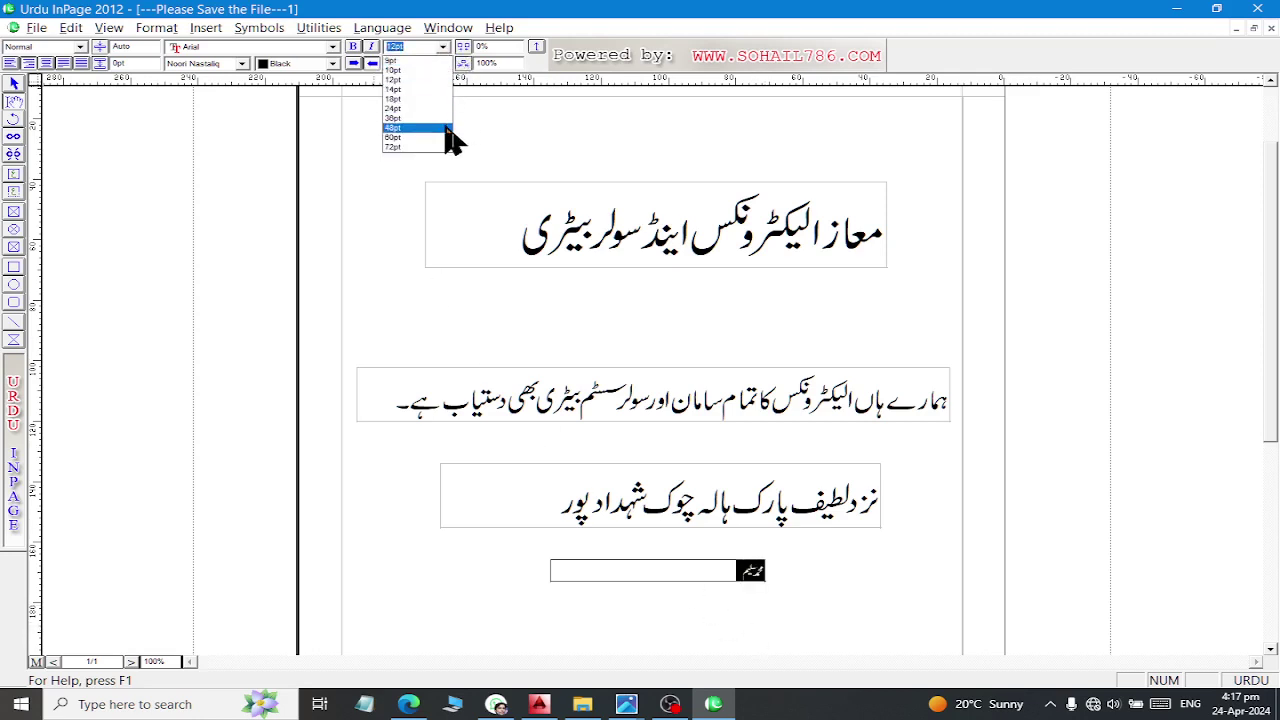
click(447, 128)
click(14, 84)
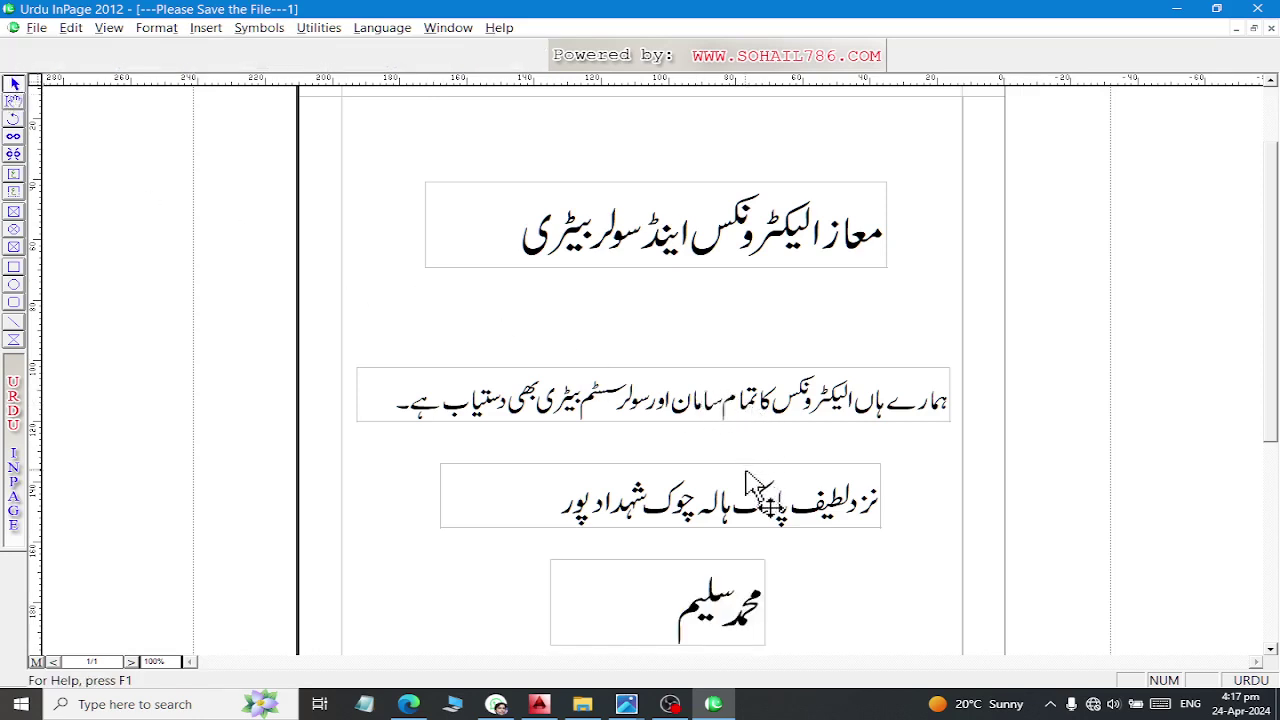
click(630, 258)
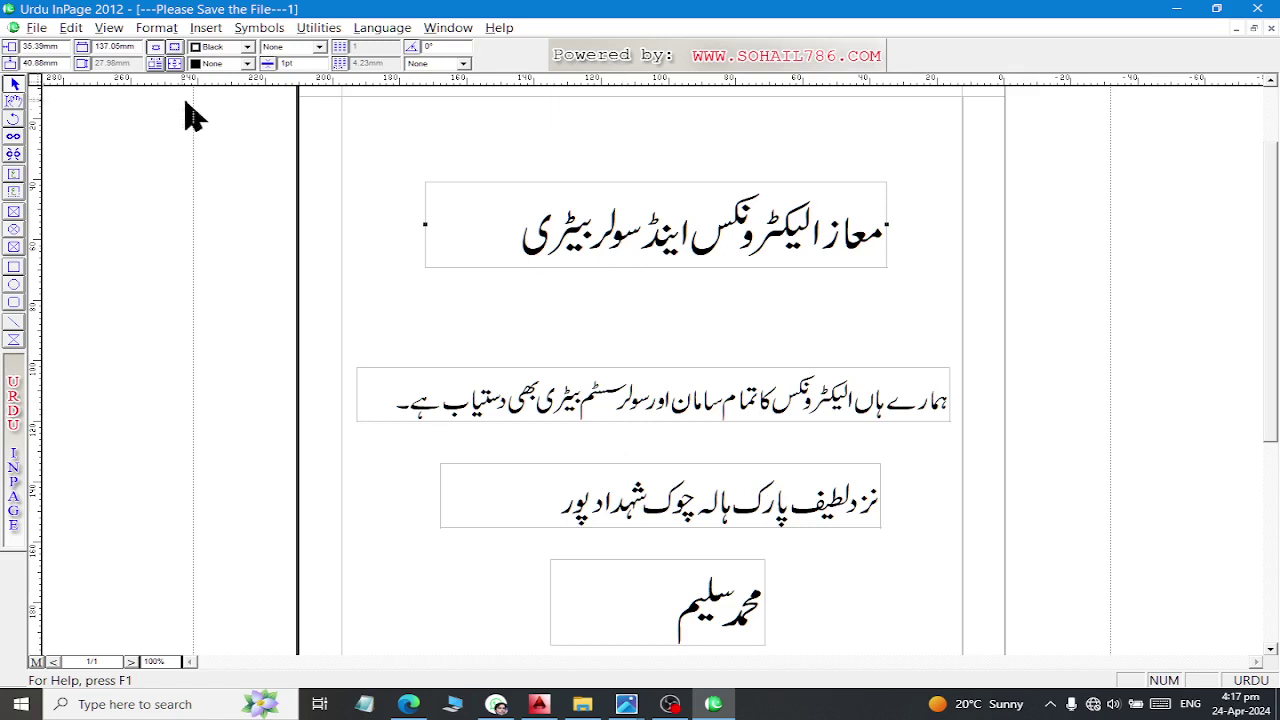
Start a selected-objects picture export of the title frame, saving to Documents
click(36, 27)
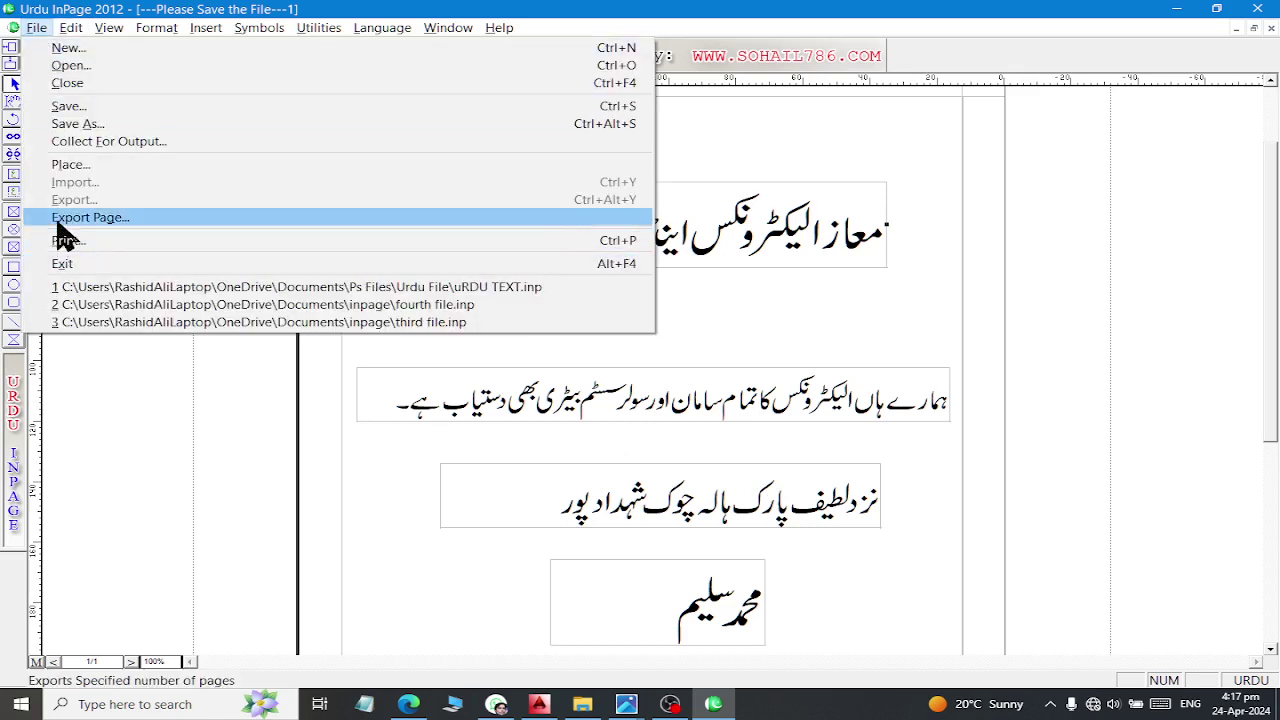
click(40, 218)
click(510, 343)
click(718, 326)
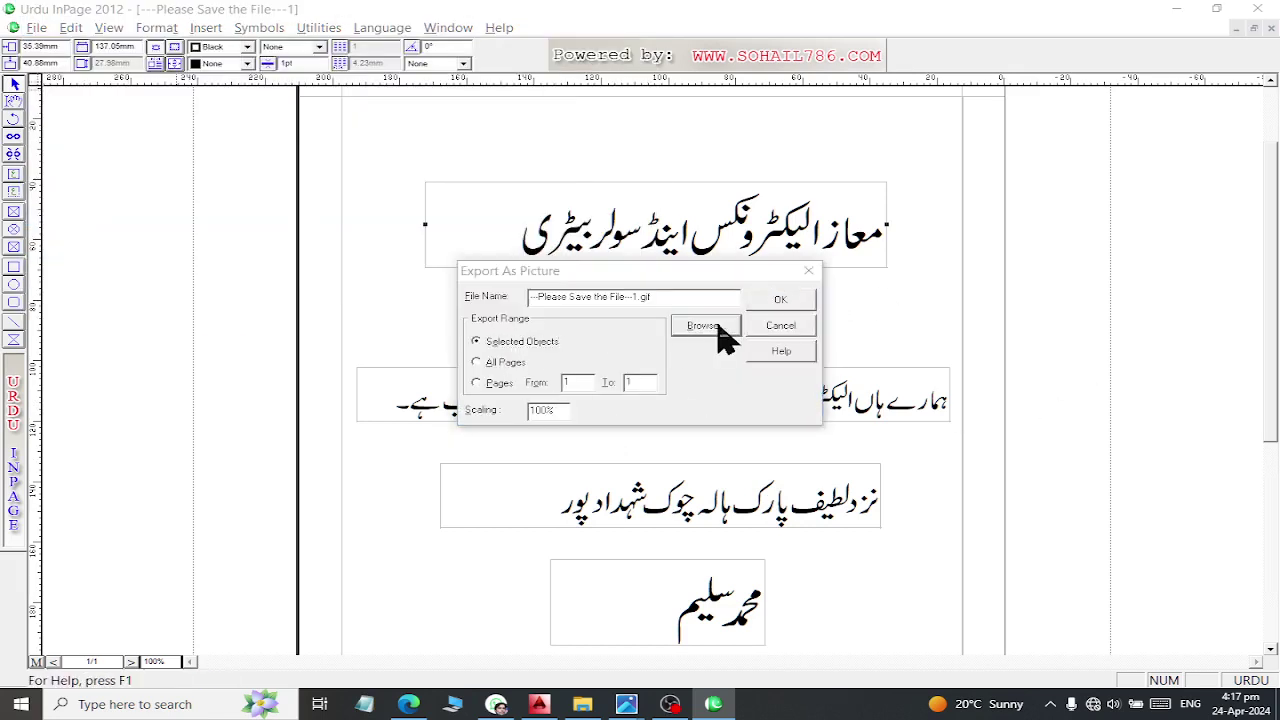
click(564, 273)
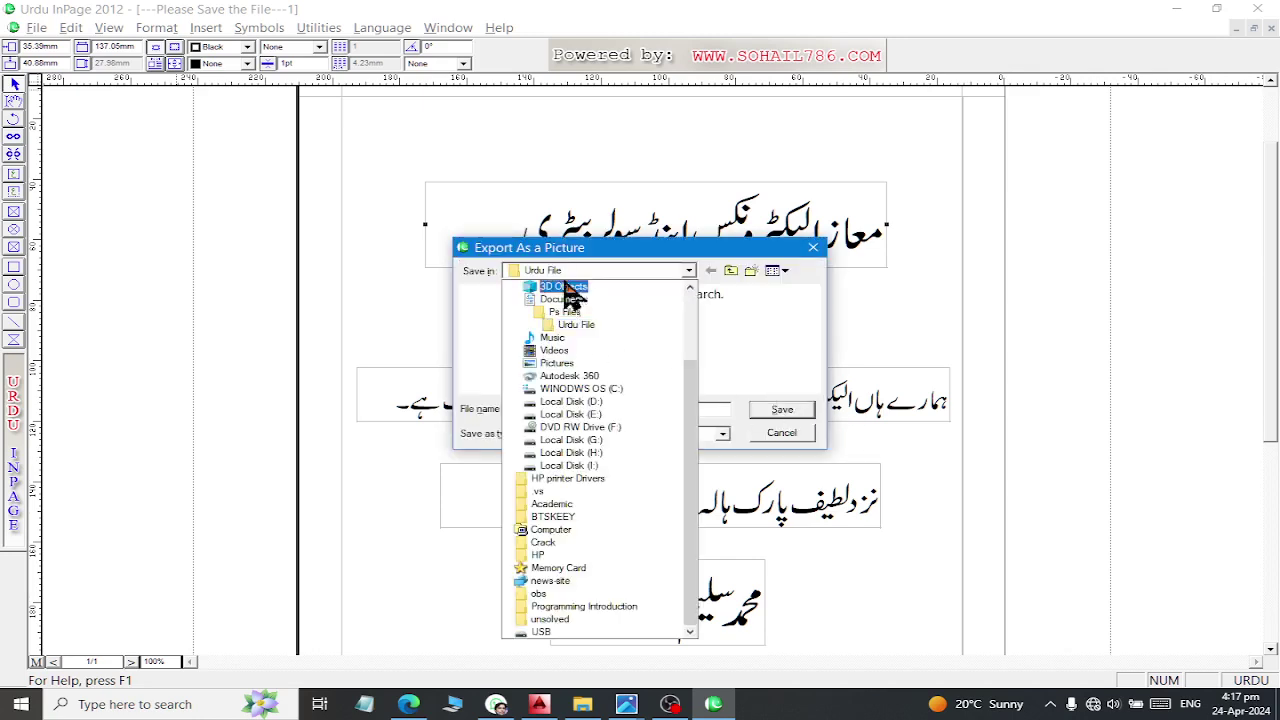
click(563, 299)
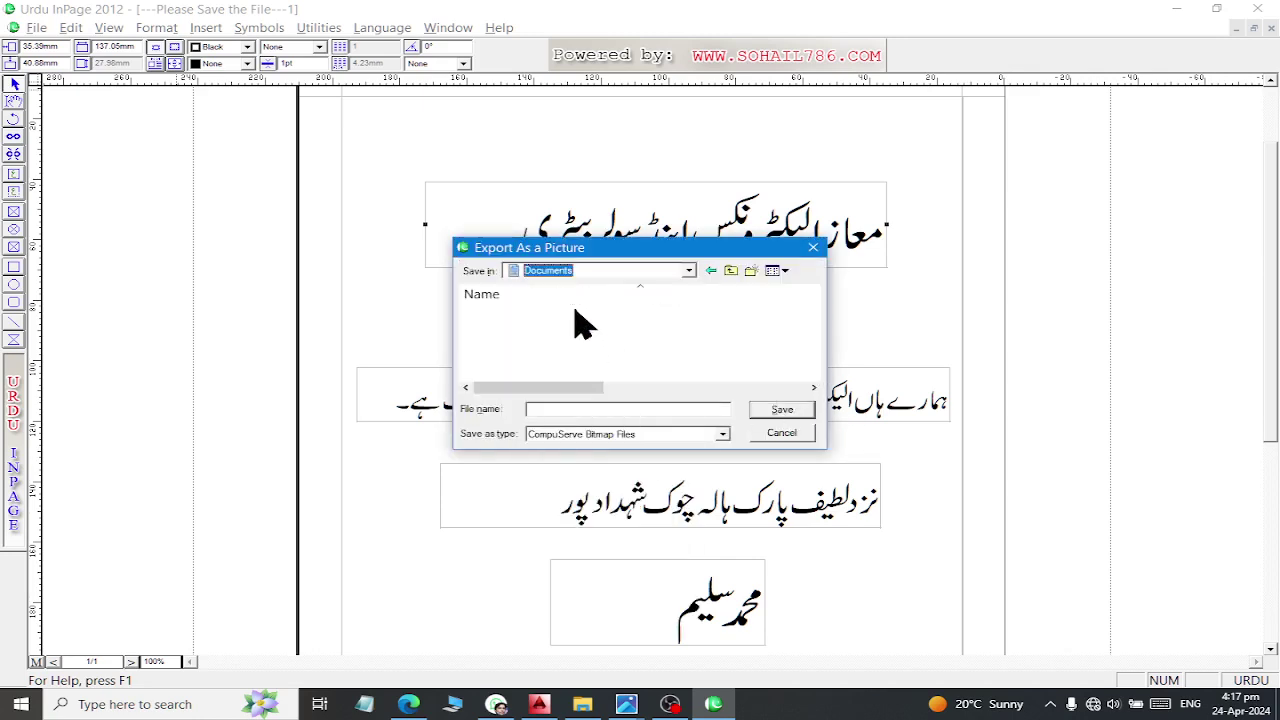
scroll(616, 310, down, 10)
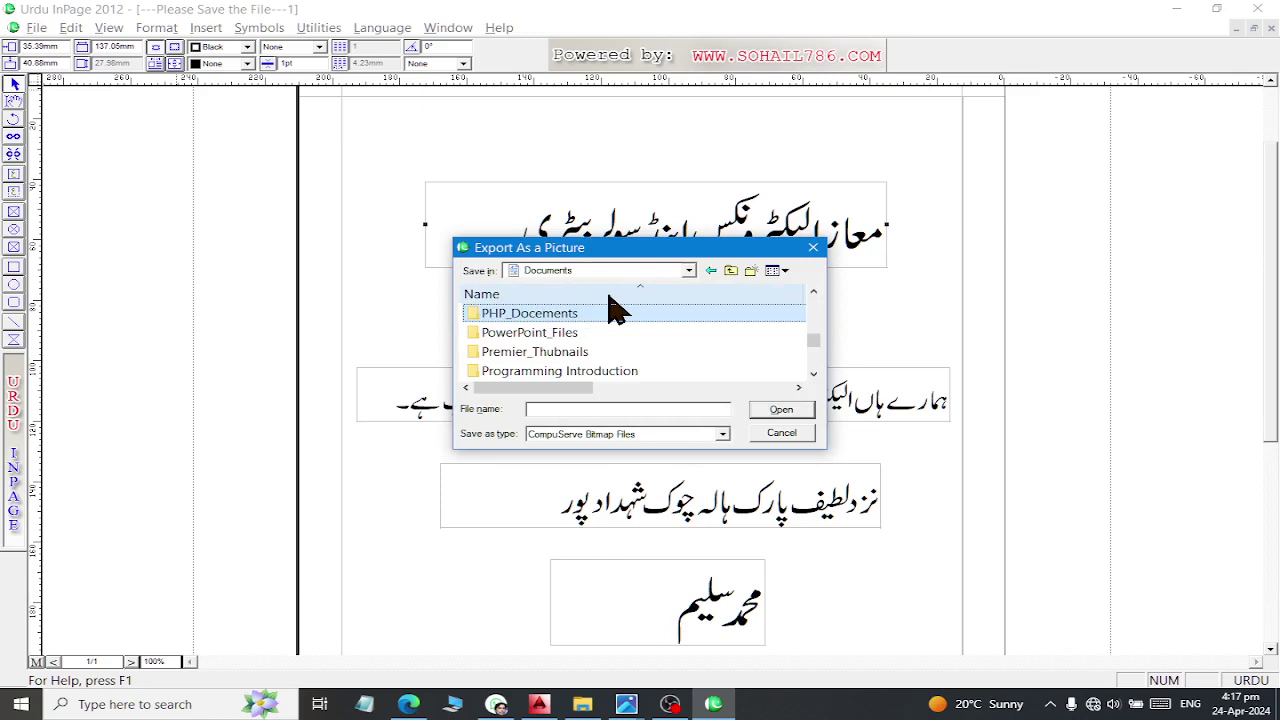
scroll(616, 310, up, 3)
Save the title frame as EPS 'maaz 1' in Ps Files\Urdu File
scroll(616, 310, down, 4)
double_click(616, 310)
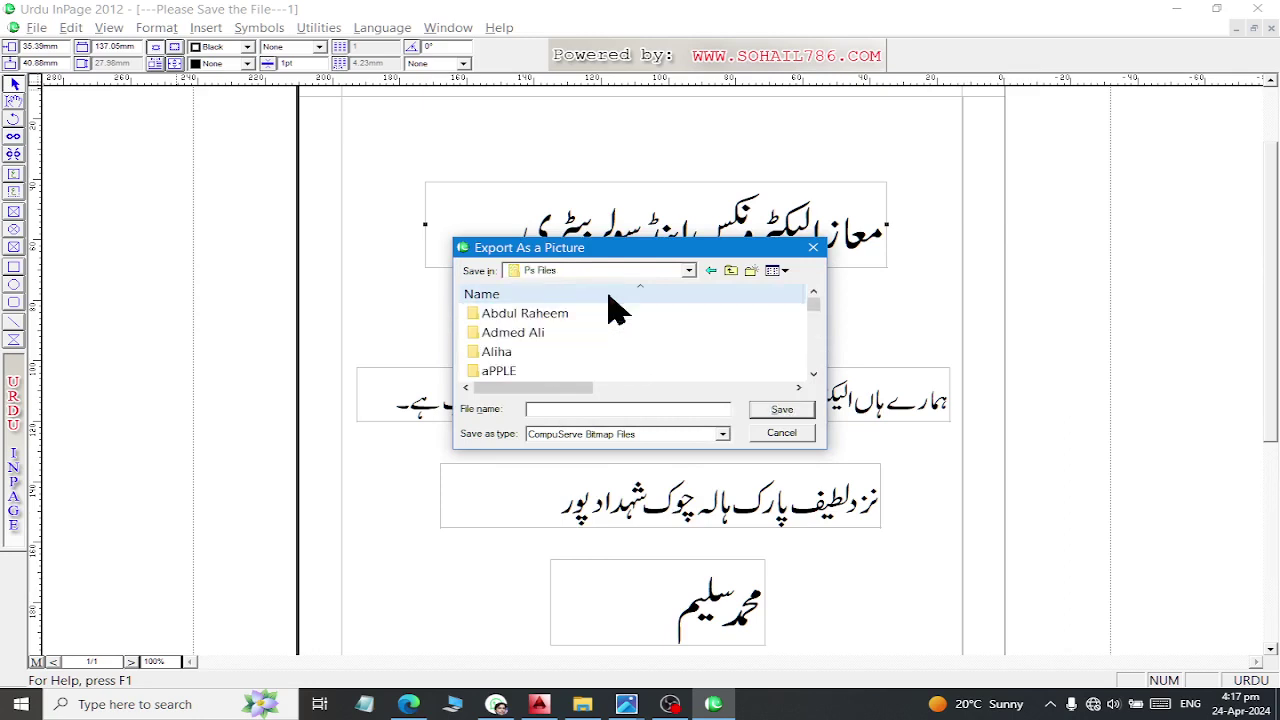
scroll(616, 310, down, 10)
click(616, 313)
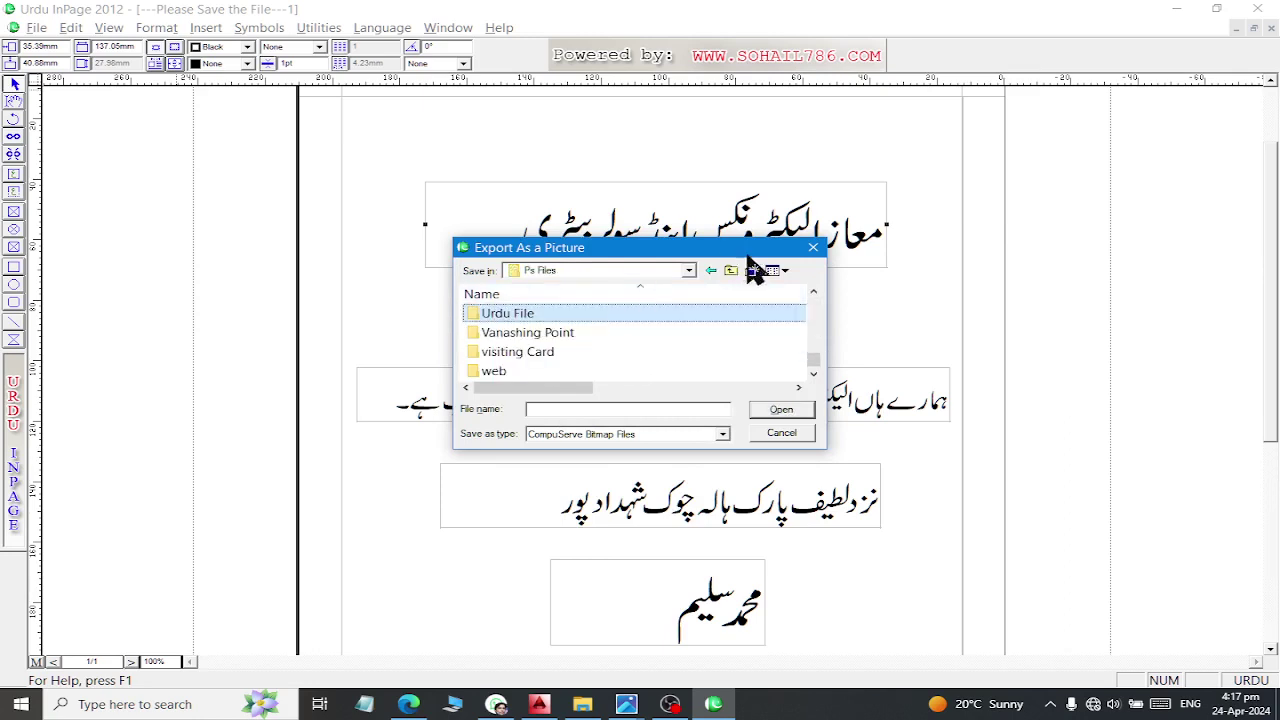
double_click(520, 316)
click(585, 436)
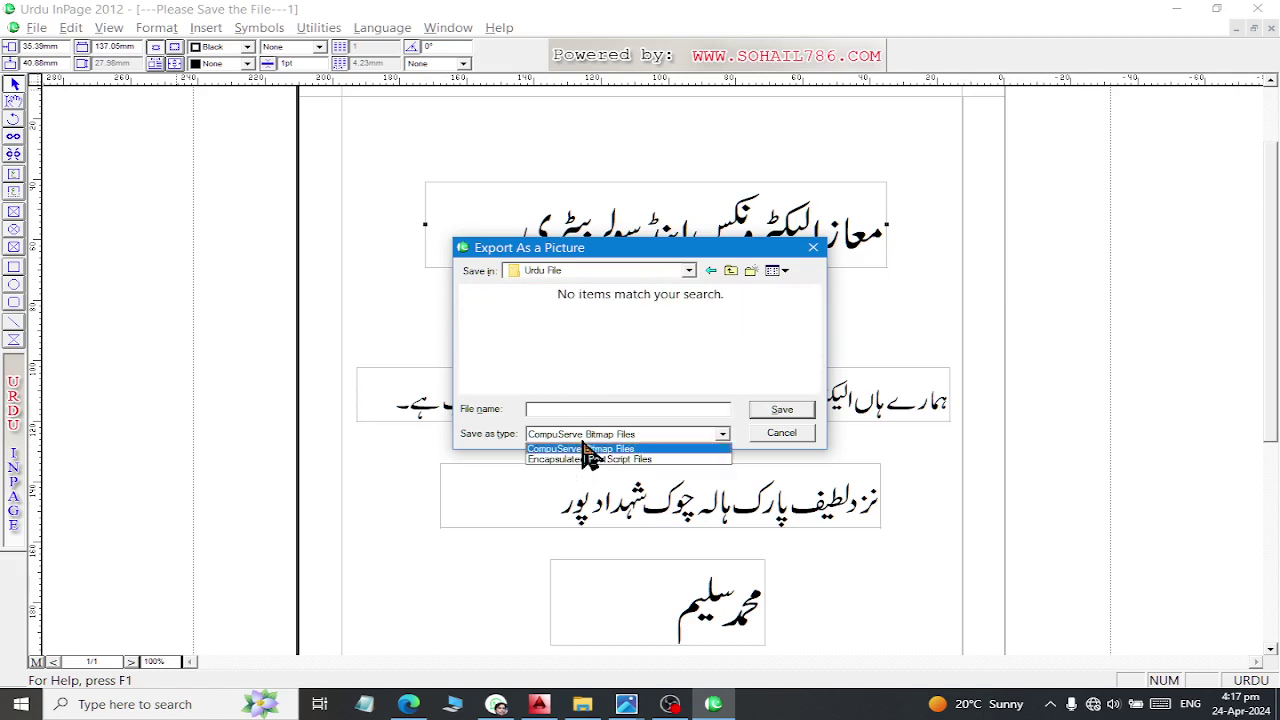
click(590, 459)
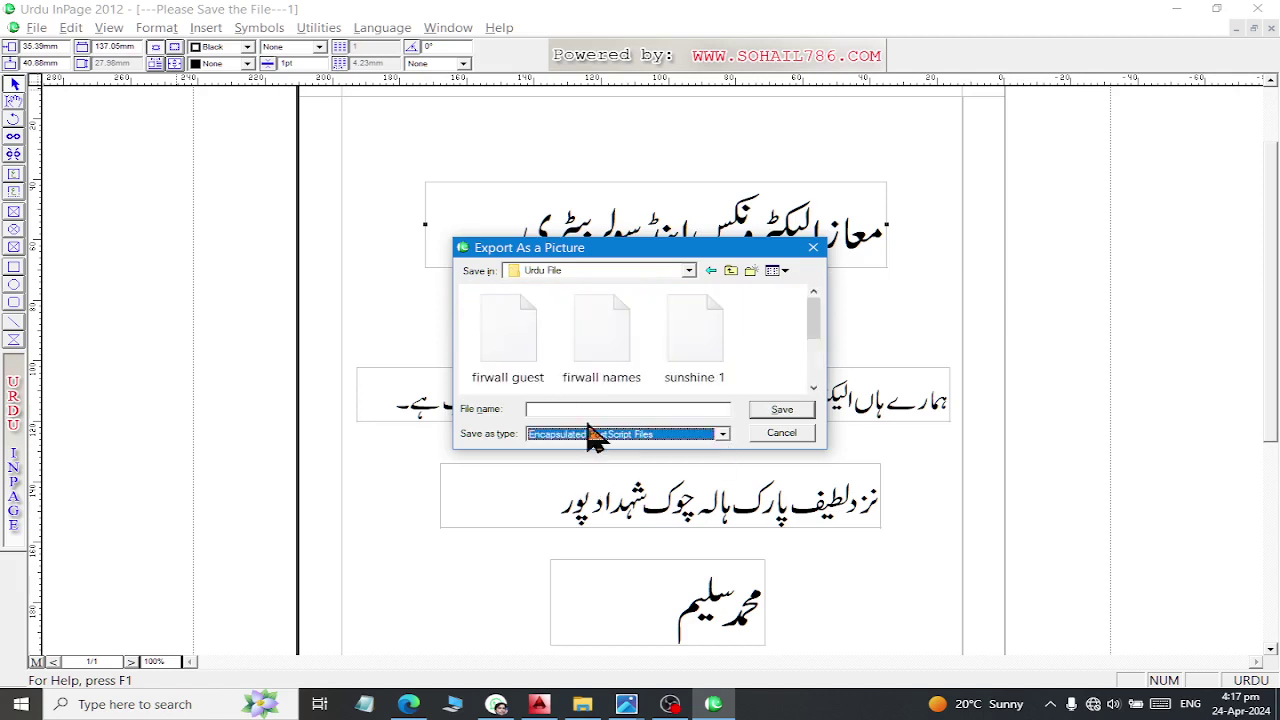
click(585, 409)
text(maa)
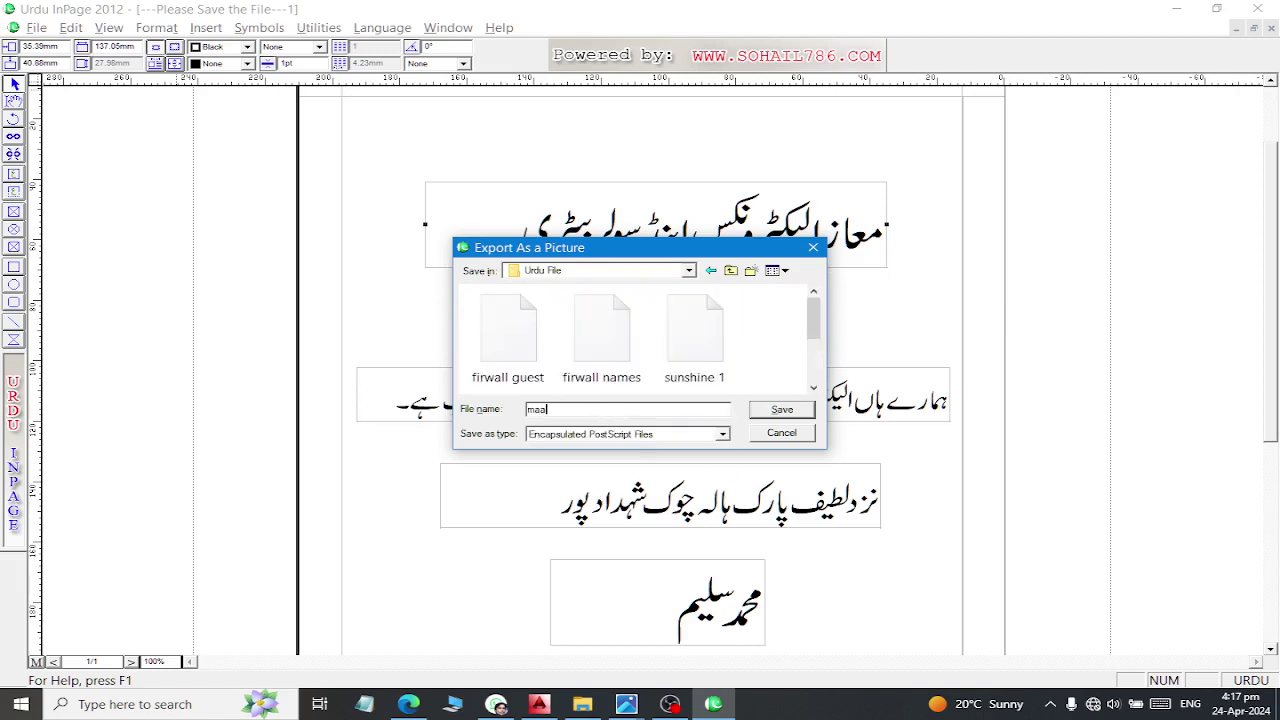
text(z 1)
key(Return)
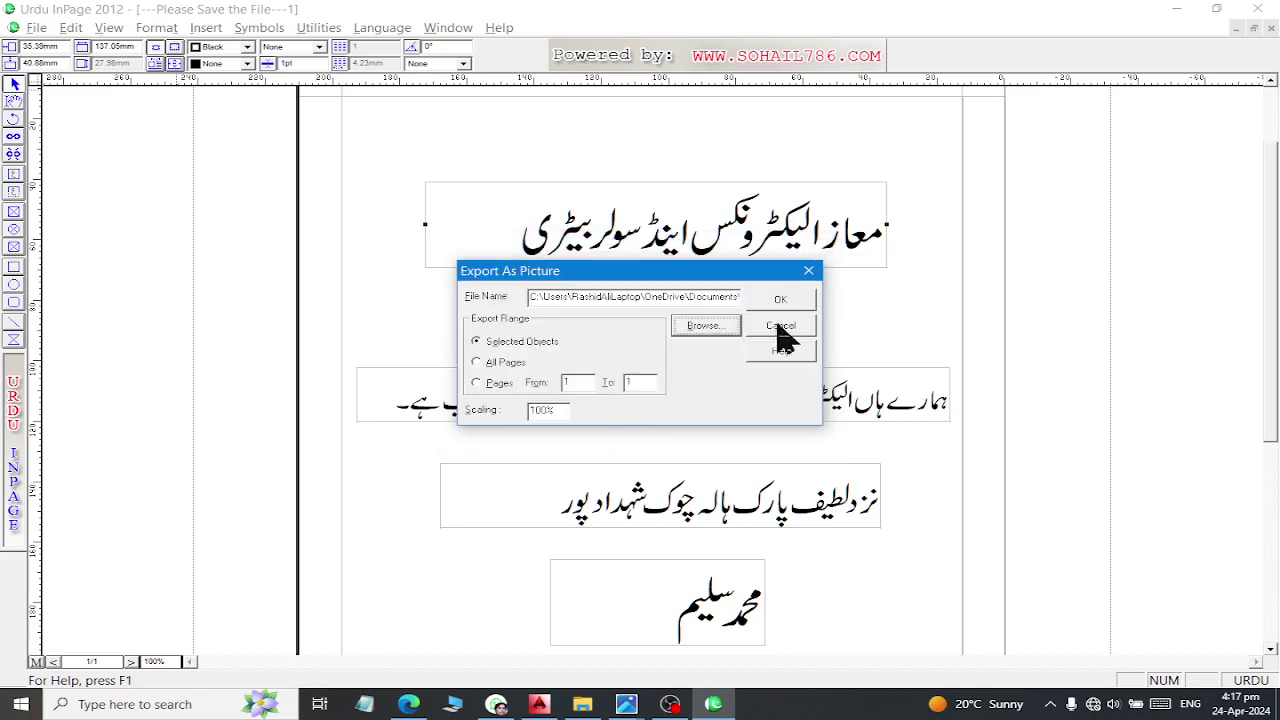
click(784, 300)
Export the second text line frame as an EPS picture named 'maaz'
click(577, 420)
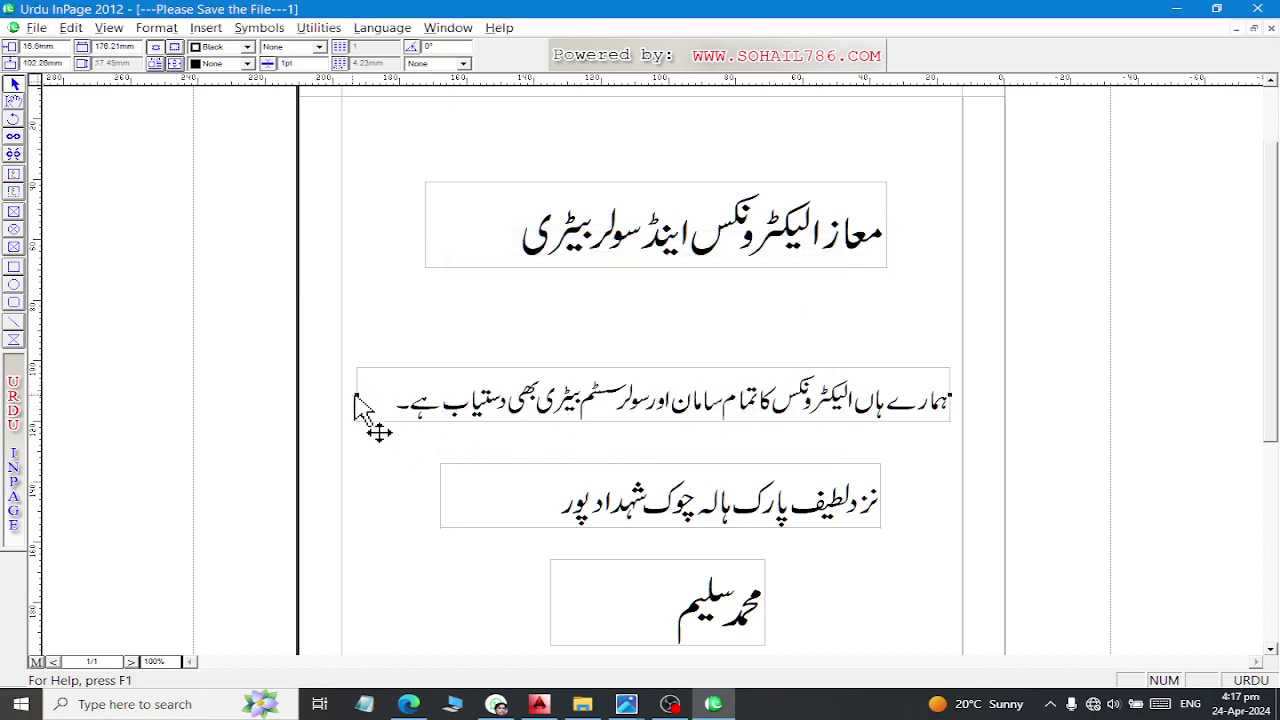
click(36, 27)
click(45, 122)
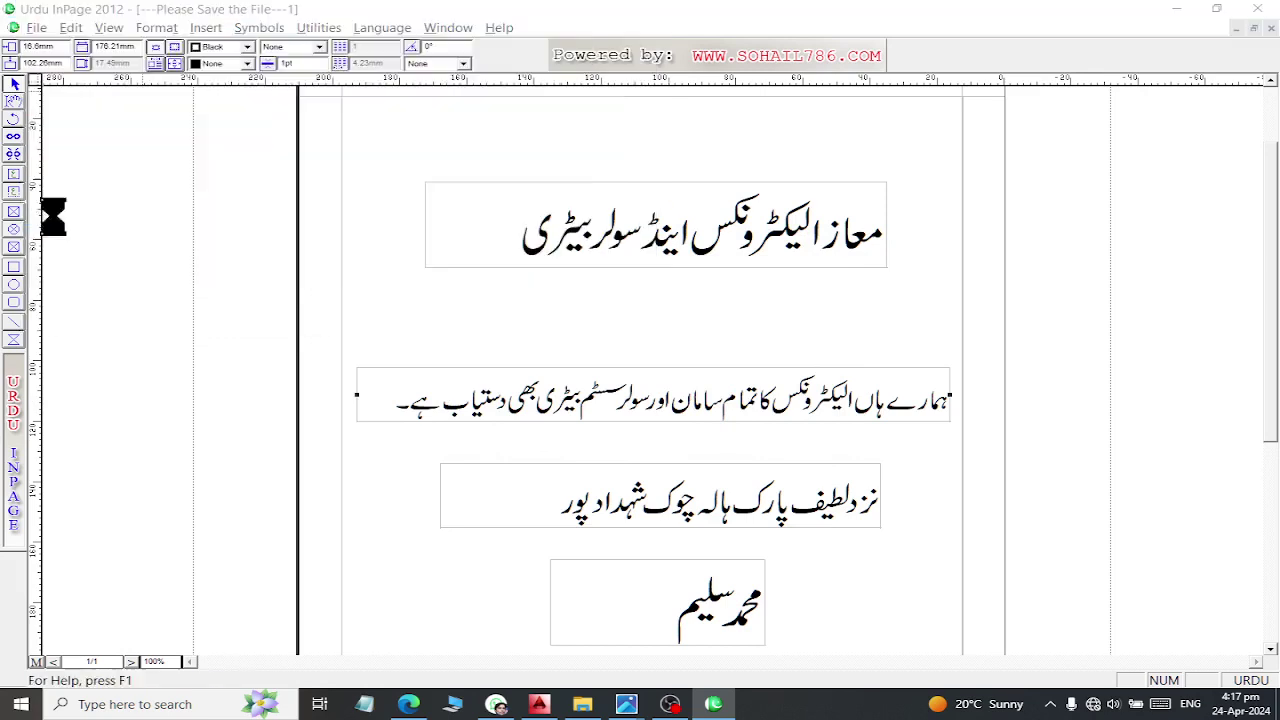
click(703, 325)
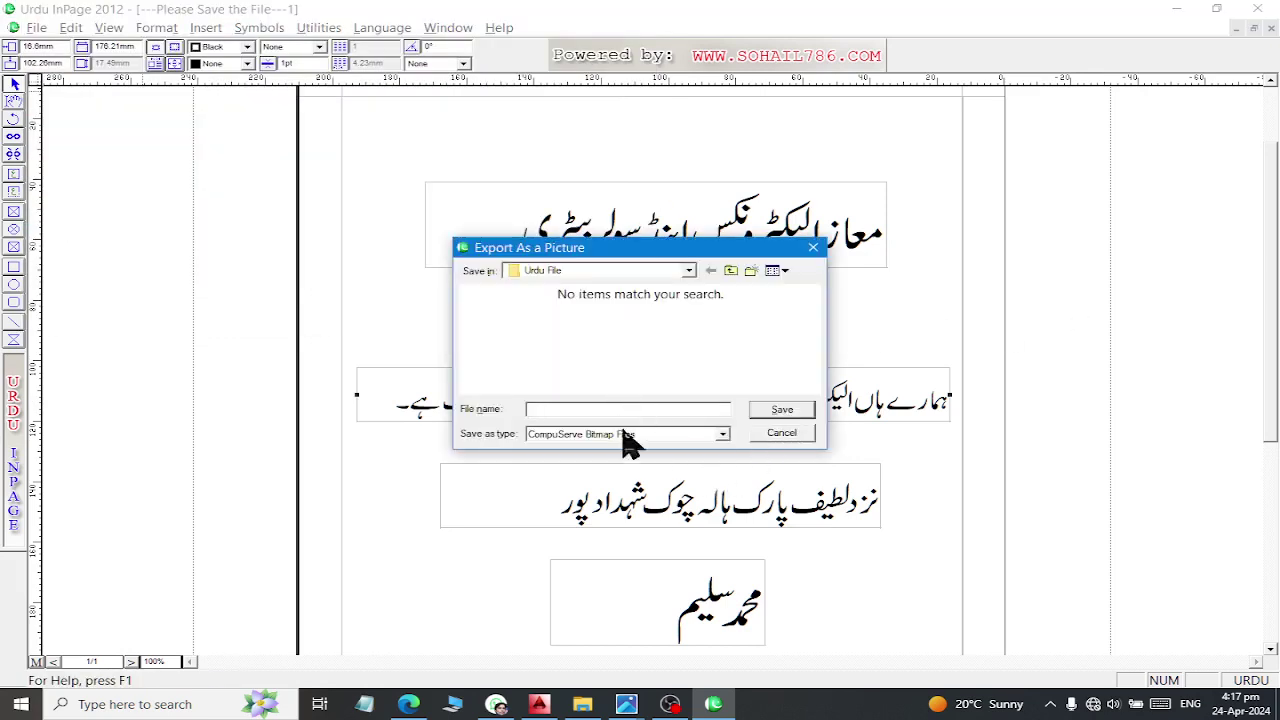
click(634, 435)
click(590, 455)
click(605, 410)
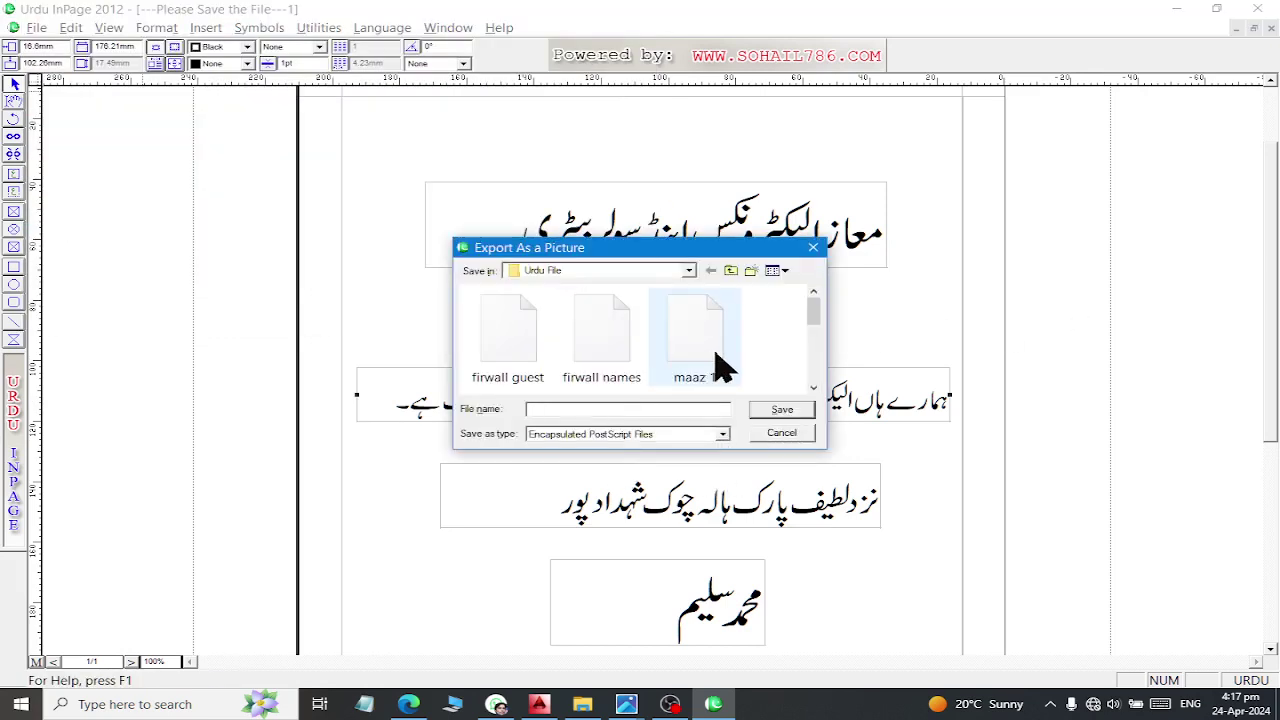
text(maaz)
key(Return)
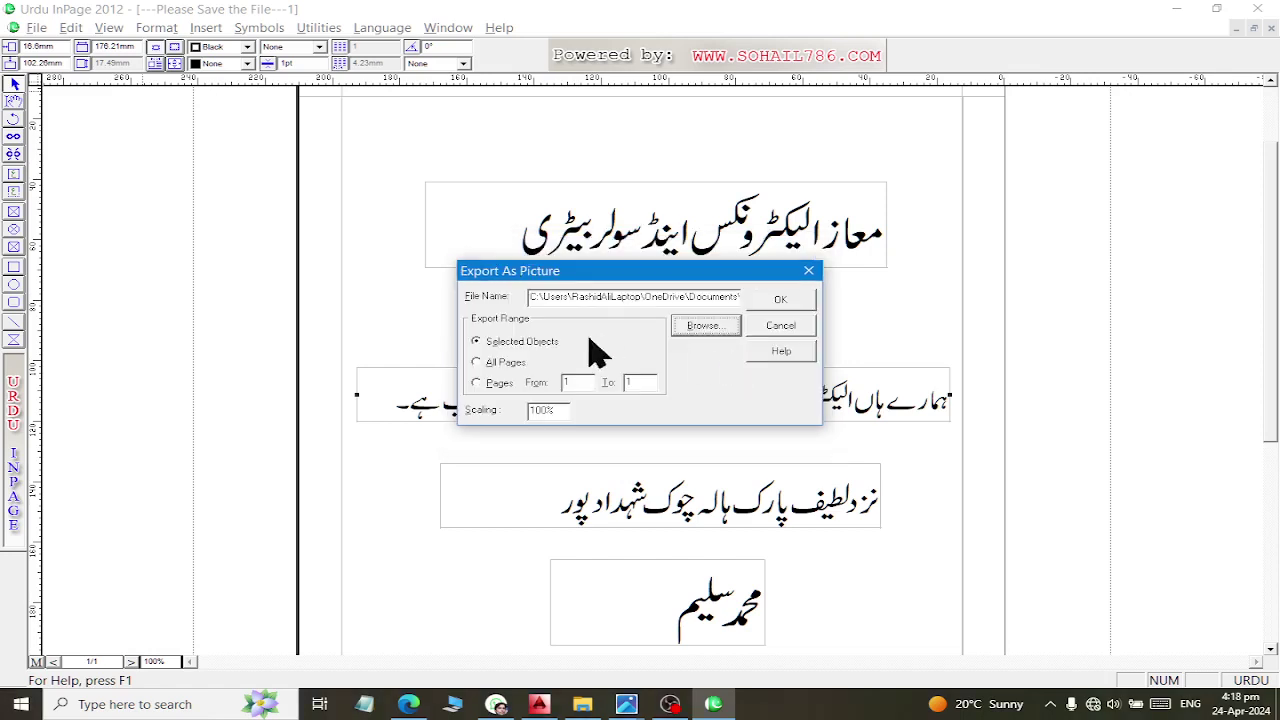
click(780, 296)
click(686, 520)
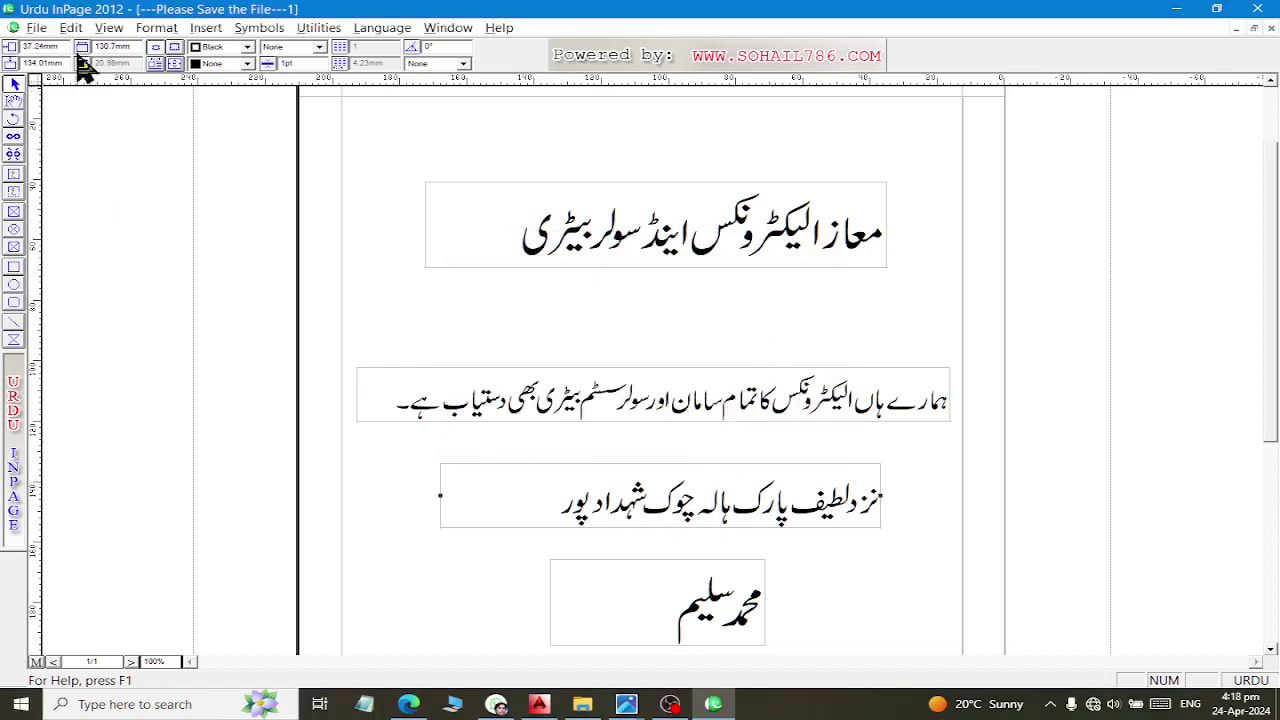
Export the selected address text as an EPS picture named 'maaz 2'
click(36, 27)
click(90, 217)
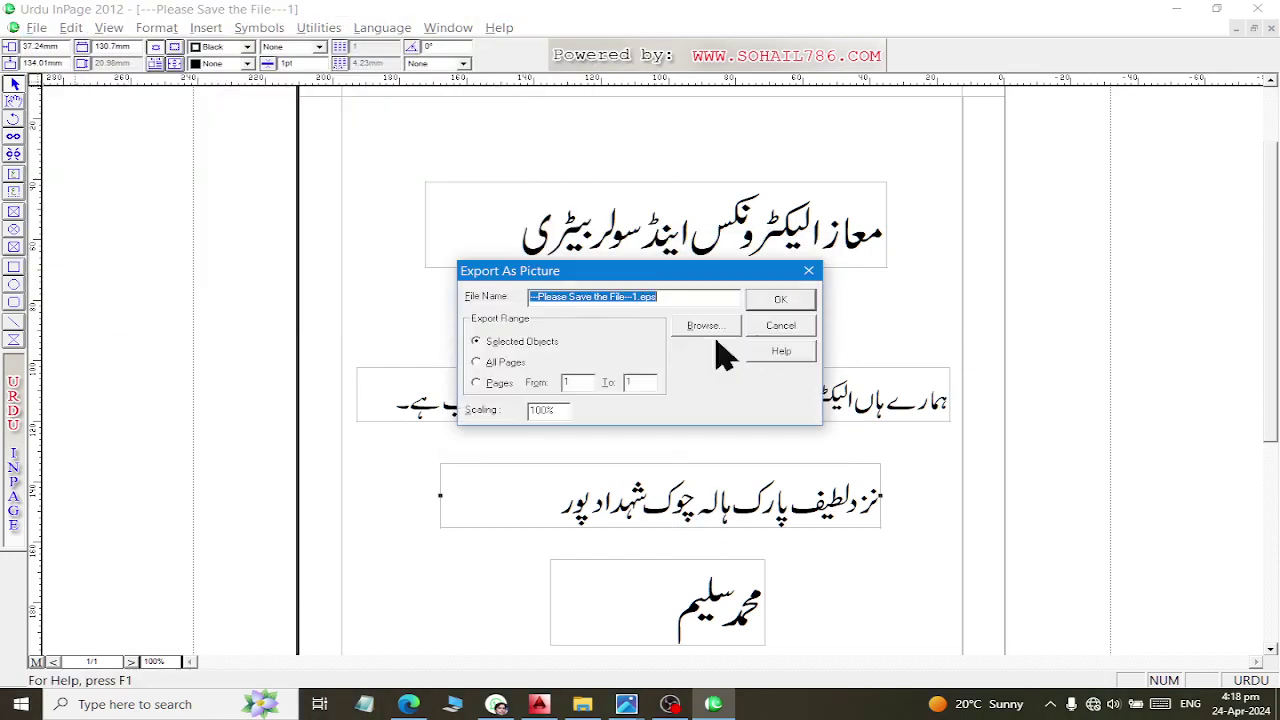
click(712, 328)
click(640, 434)
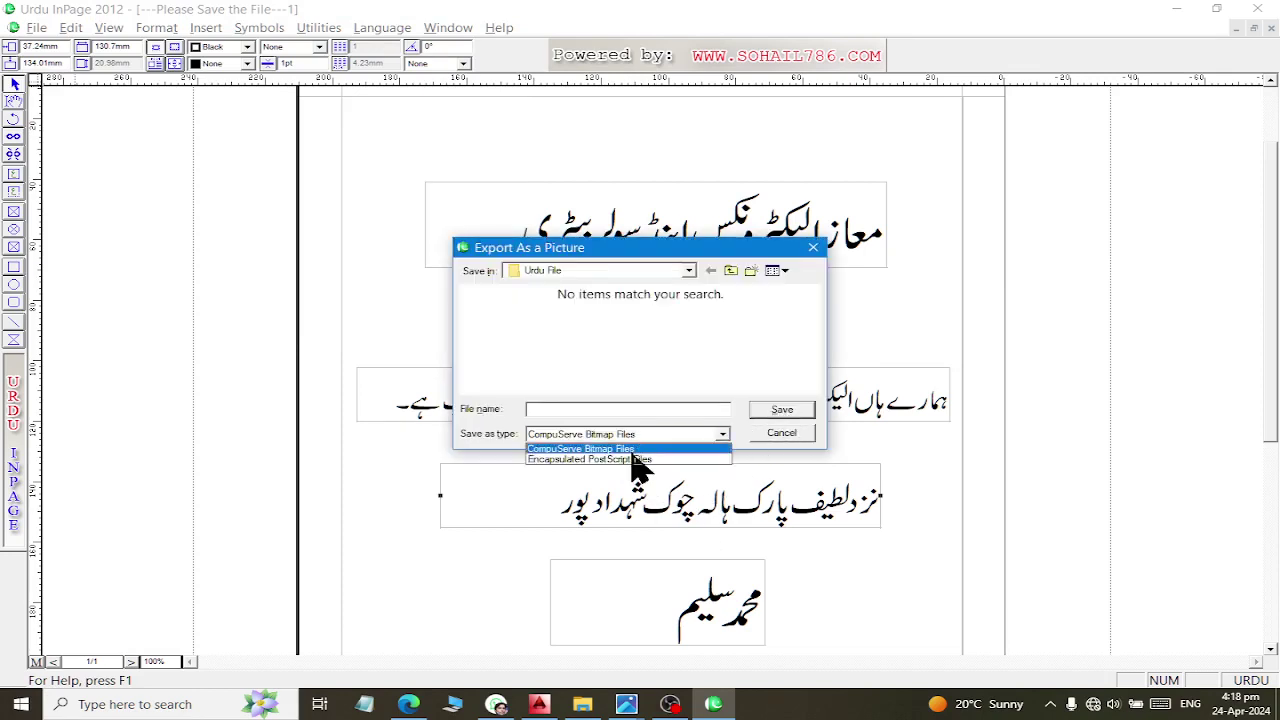
click(640, 456)
text(m)
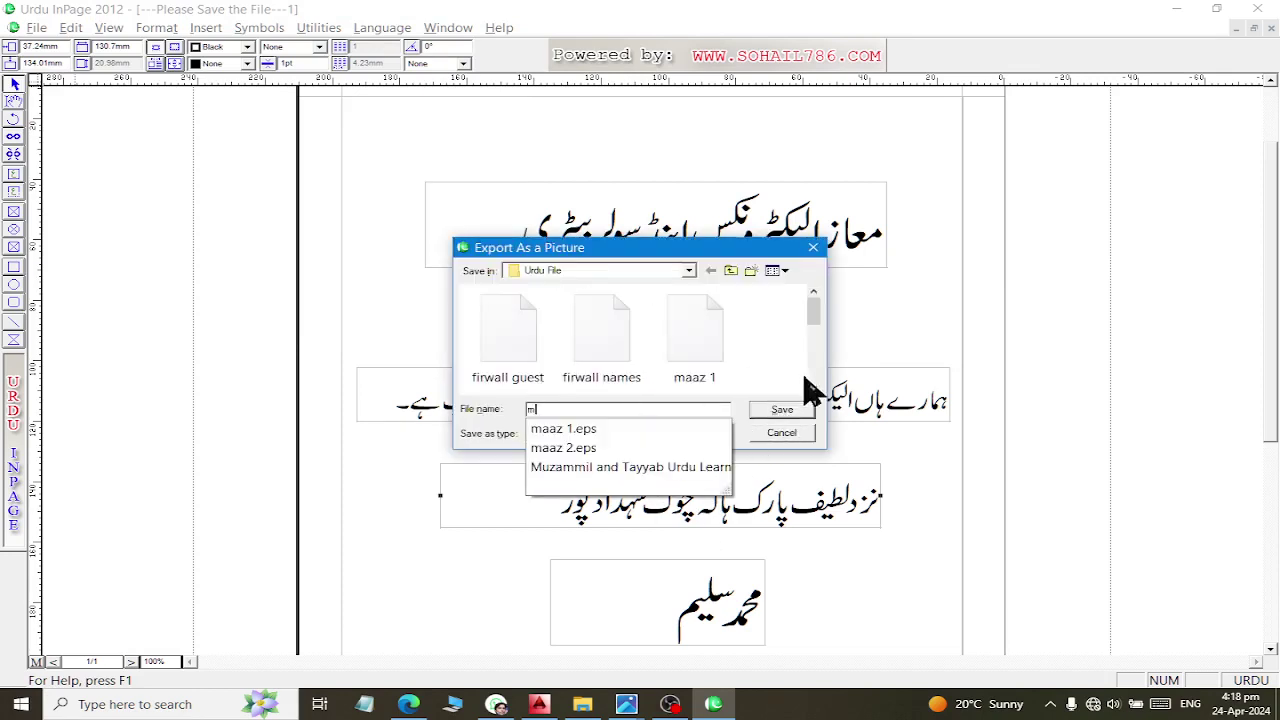
text(aaz 2)
key(Return)
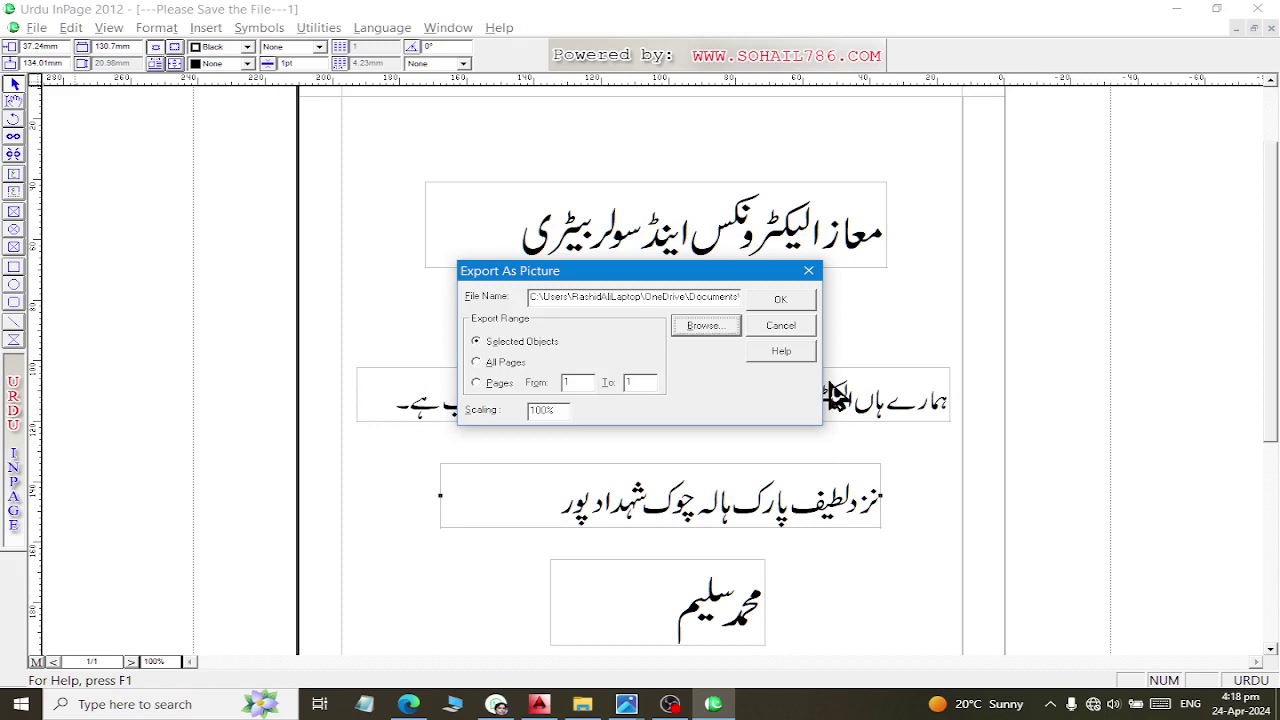
click(788, 300)
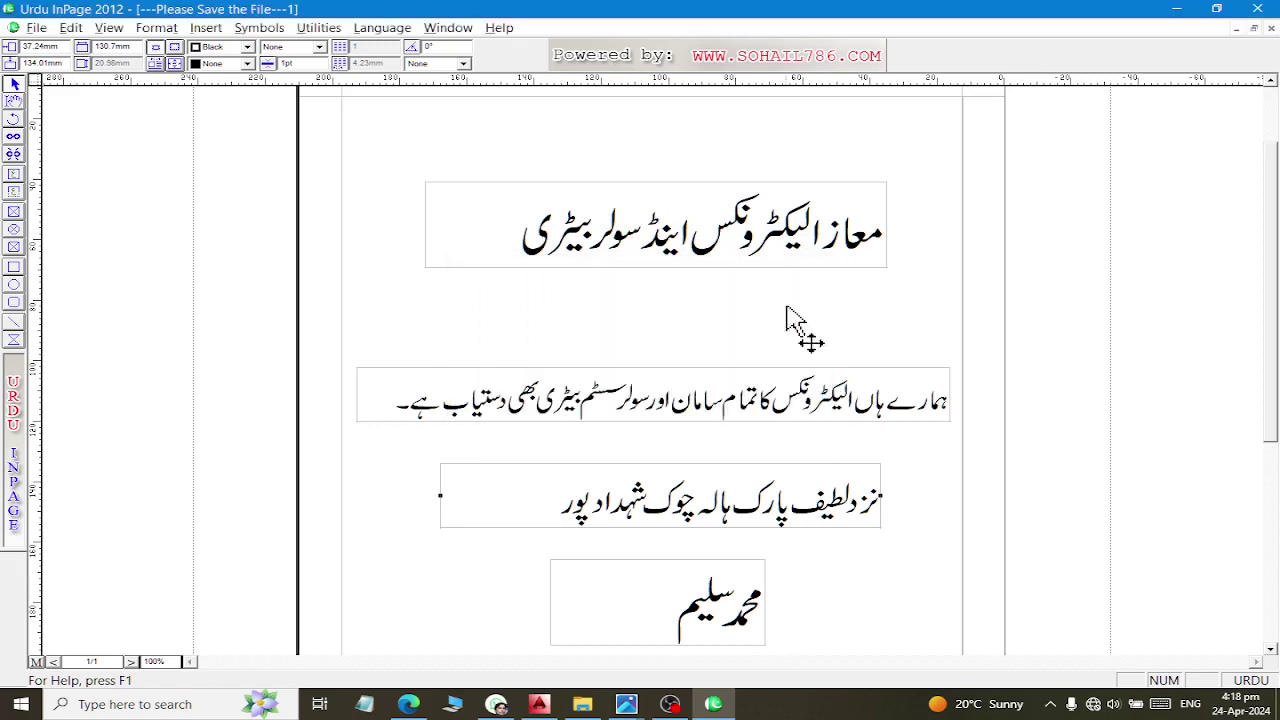
Export the name block as EPS, overwriting the existing 'maaz 1' file
click(33, 28)
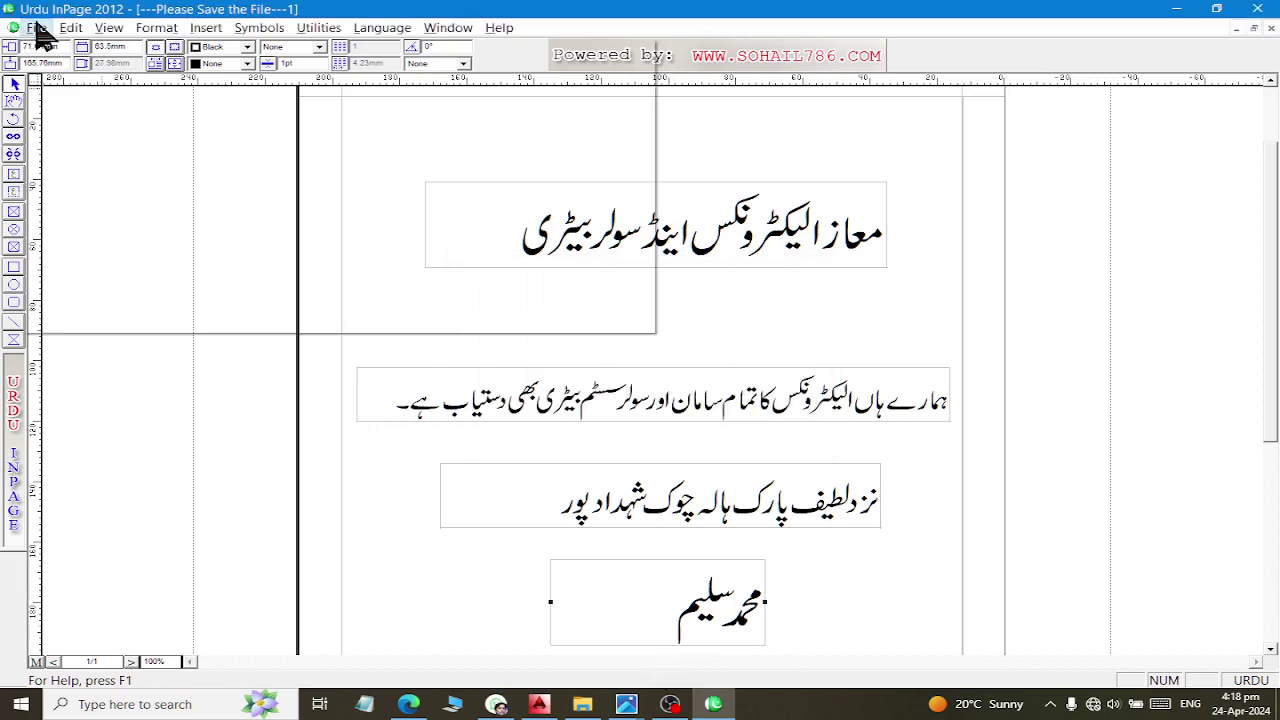
click(70, 217)
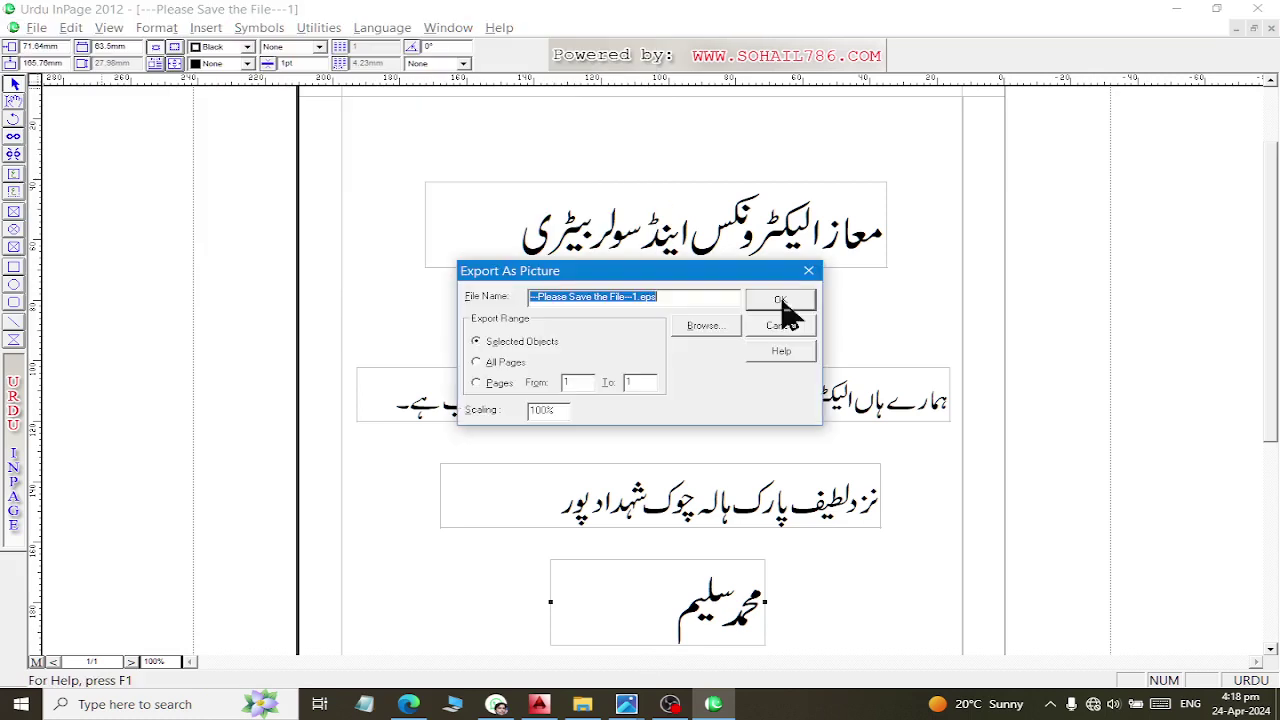
click(712, 325)
click(632, 434)
click(600, 456)
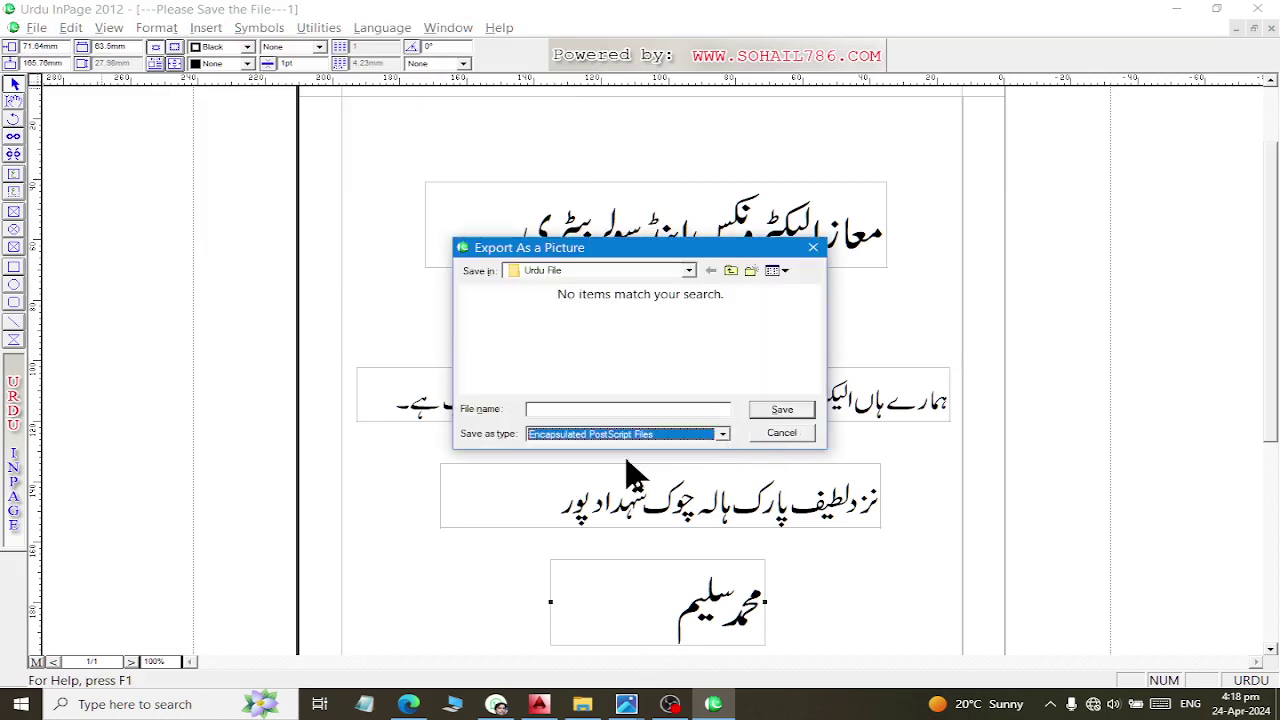
text(ma)
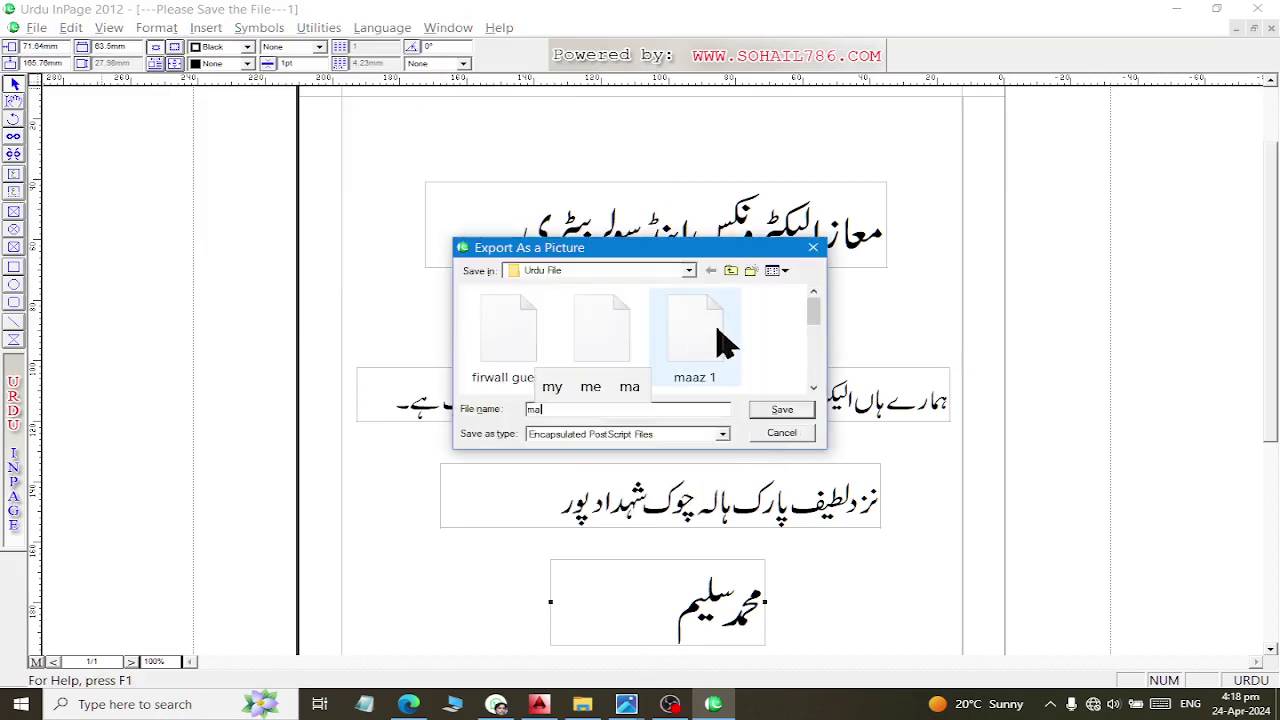
text(az 5)
double_click(733, 345)
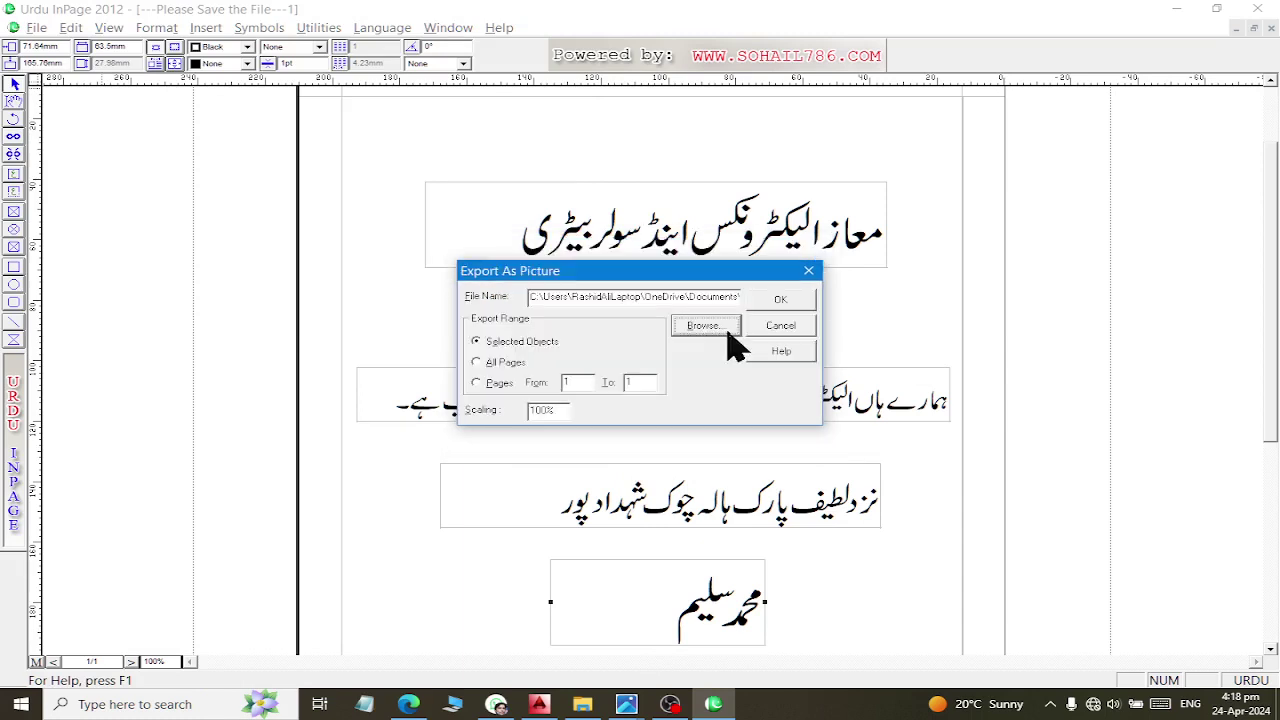
click(757, 306)
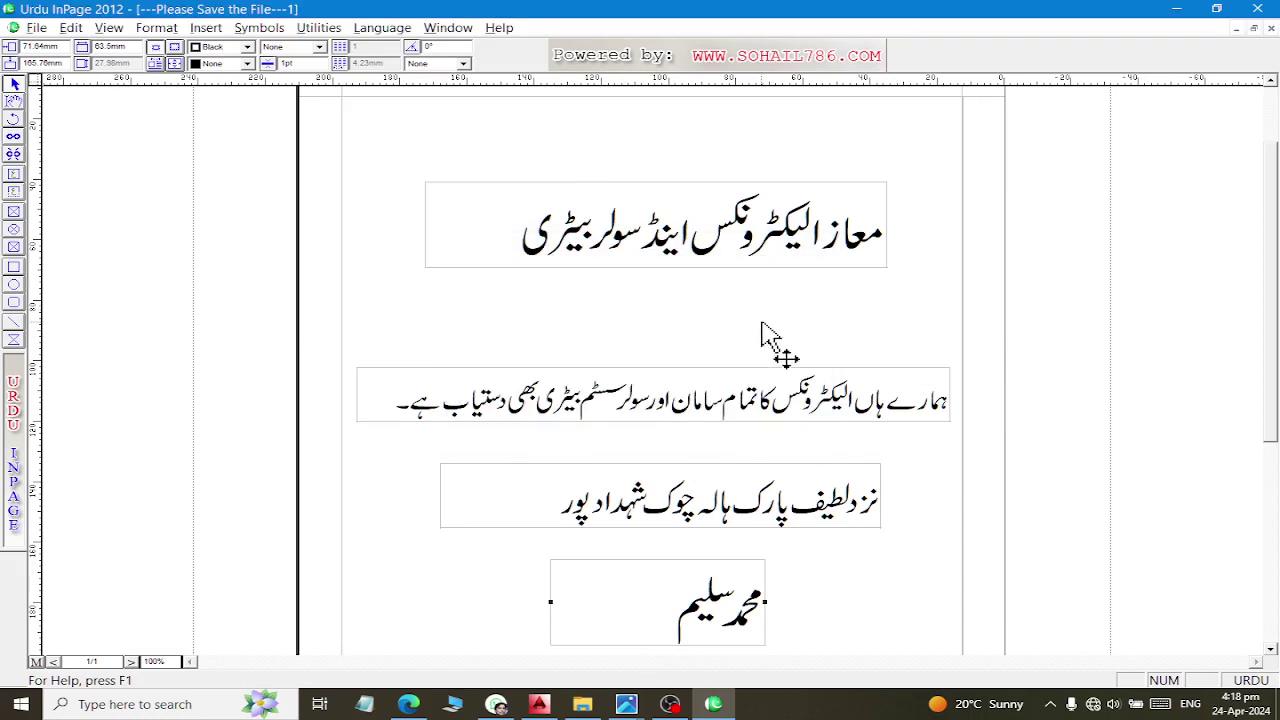
Minimize the InPage window and the photo viewer
right_click(683, 6)
click(738, 68)
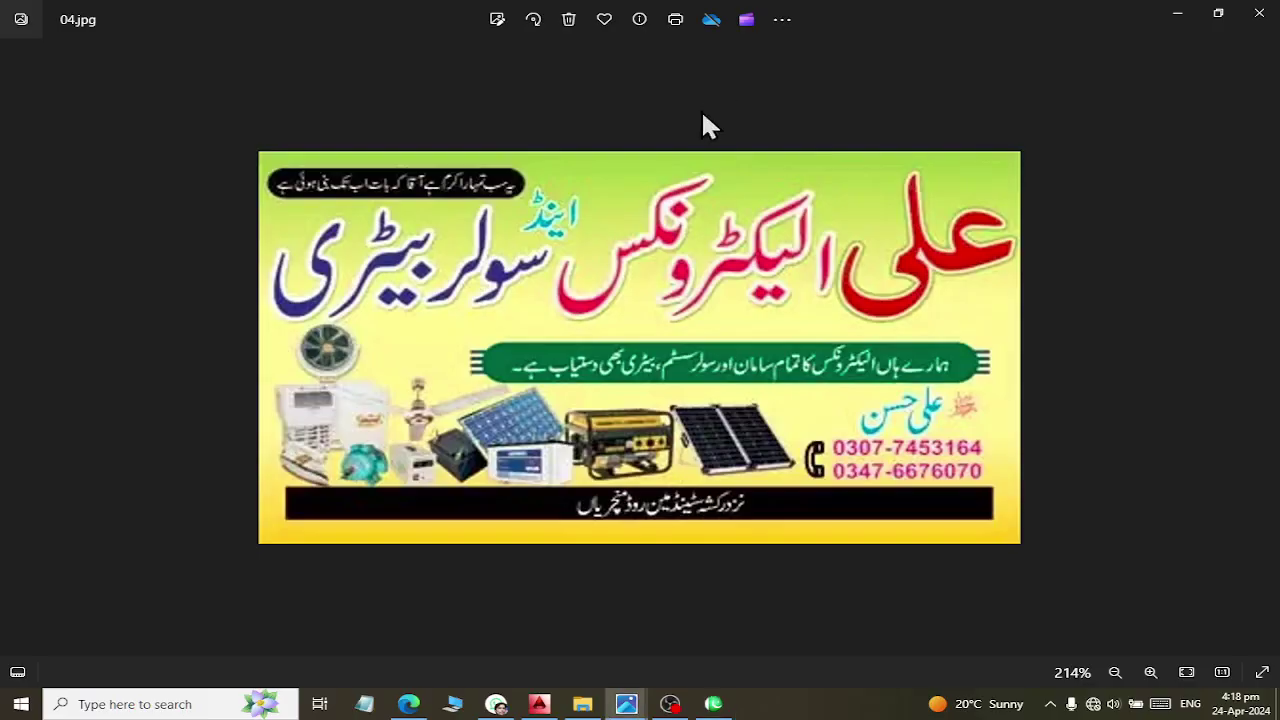
click(1178, 22)
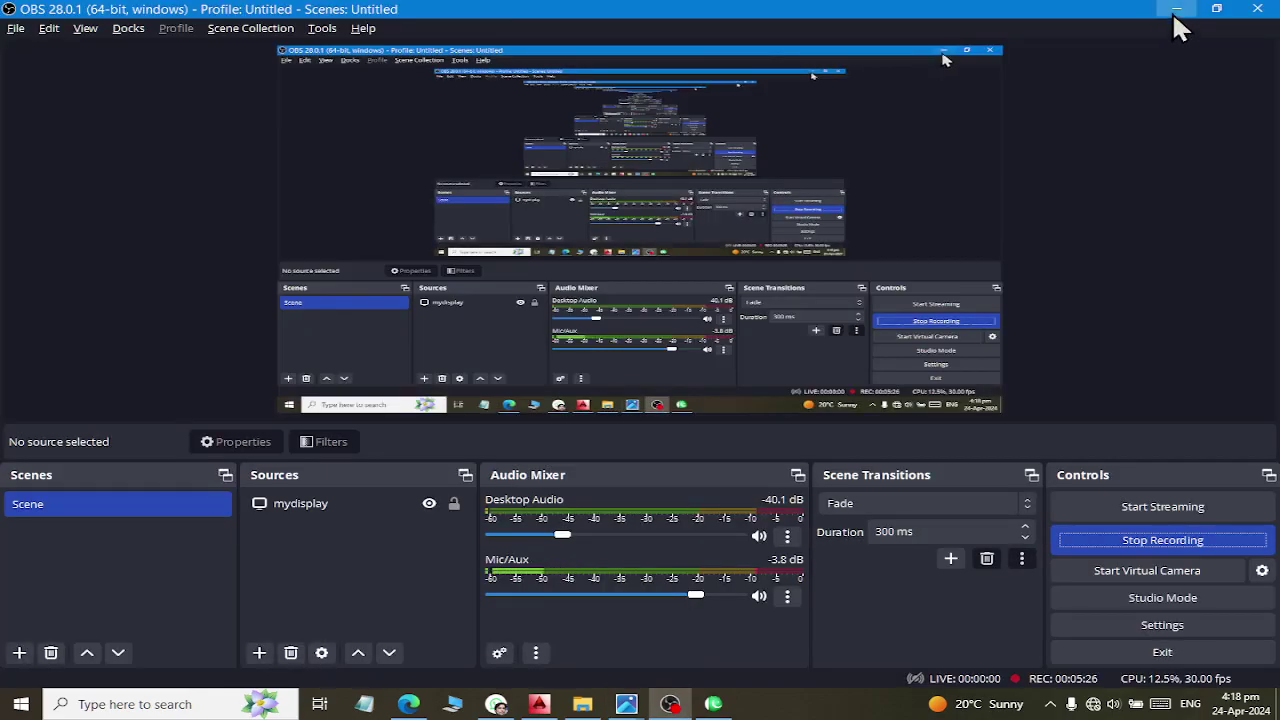
Minimize the OBS recorder window
click(1178, 22)
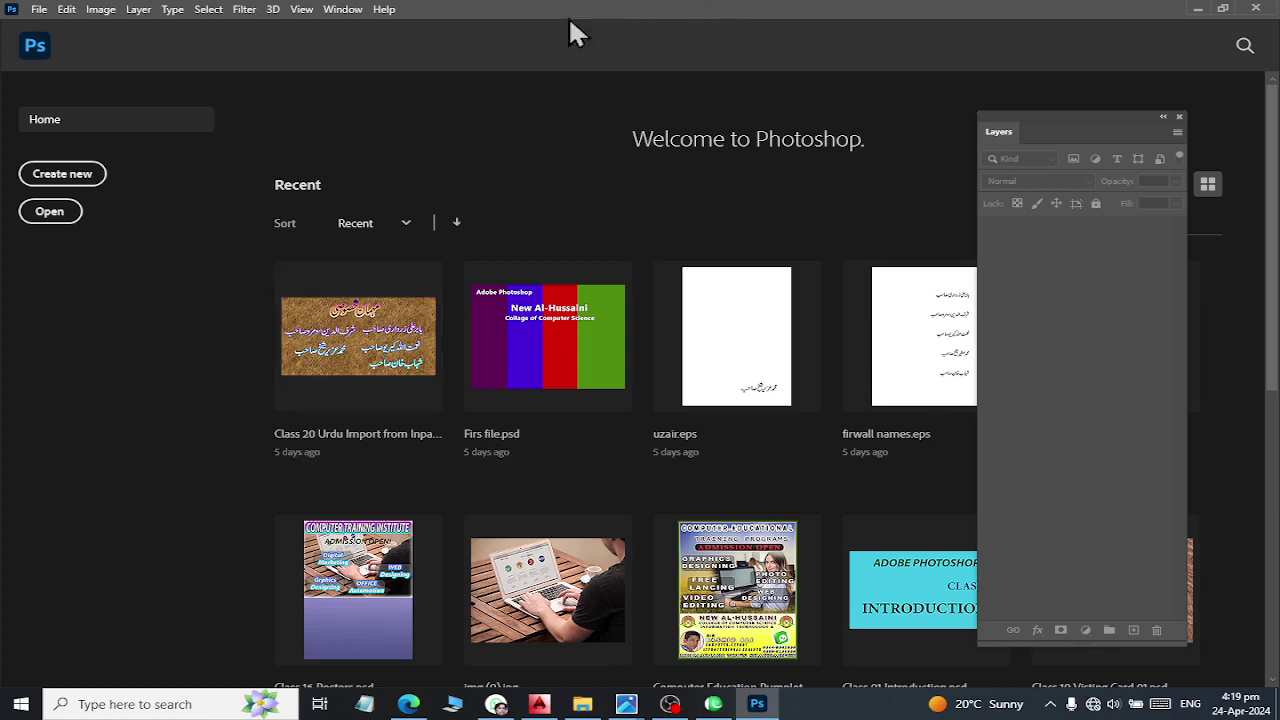
Create a 3.6 × 2.2 inch, 300 ppi document from the Web presets
click(38, 9)
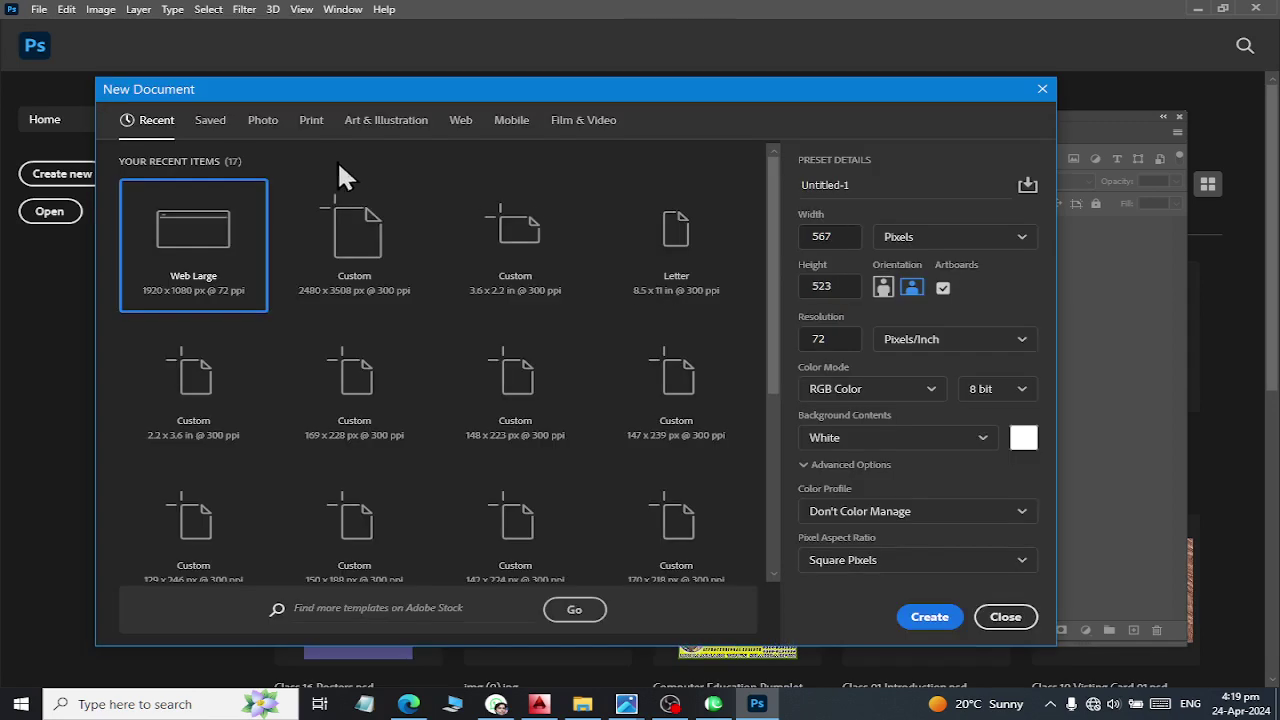
click(459, 121)
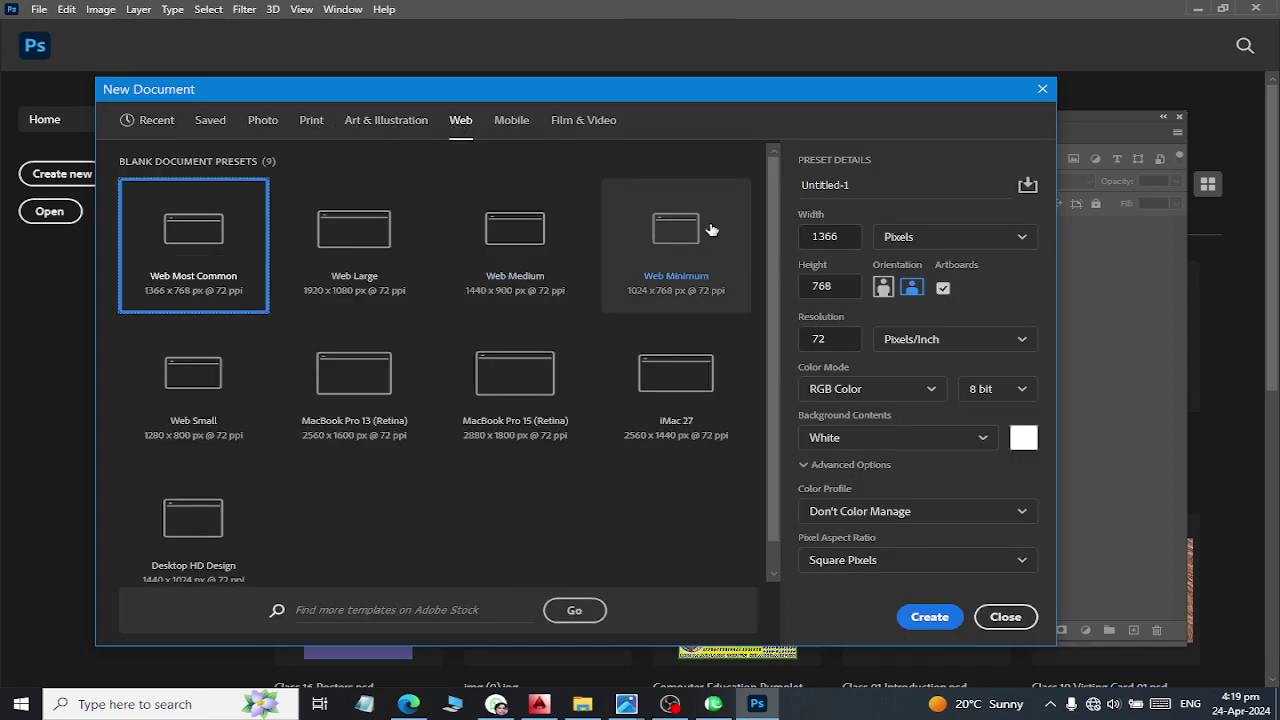
click(926, 237)
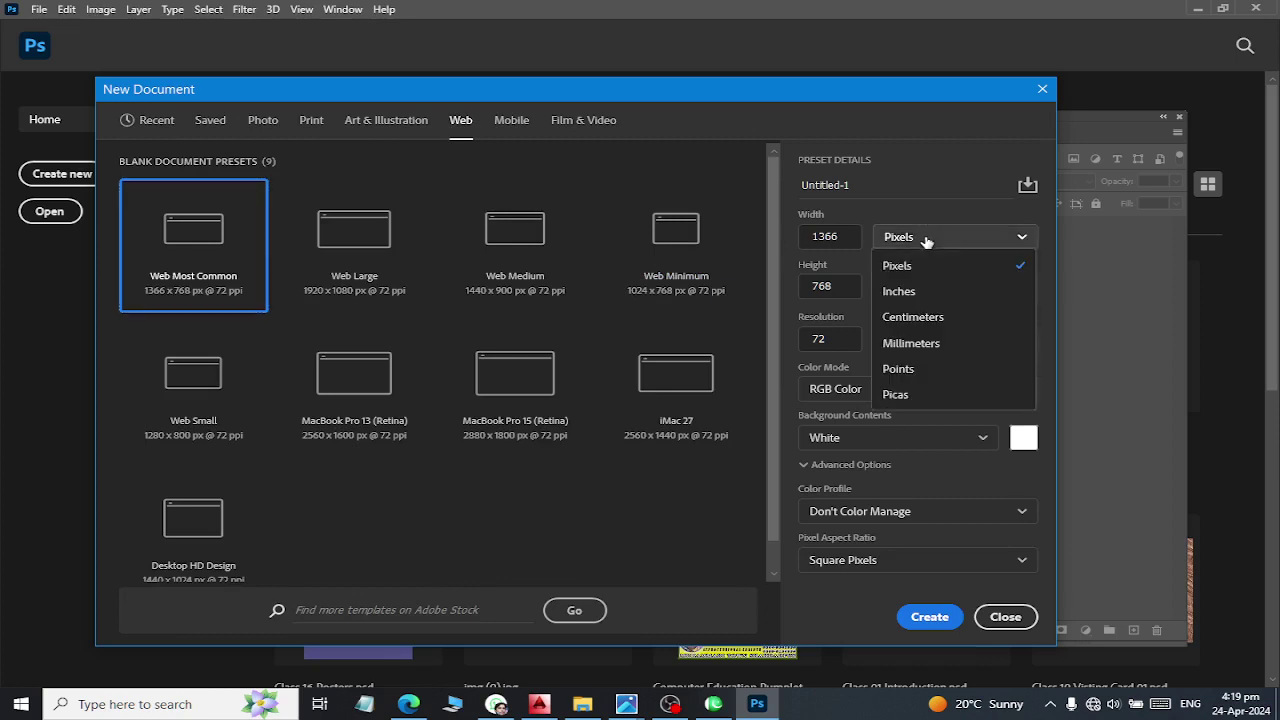
click(951, 292)
click(848, 230)
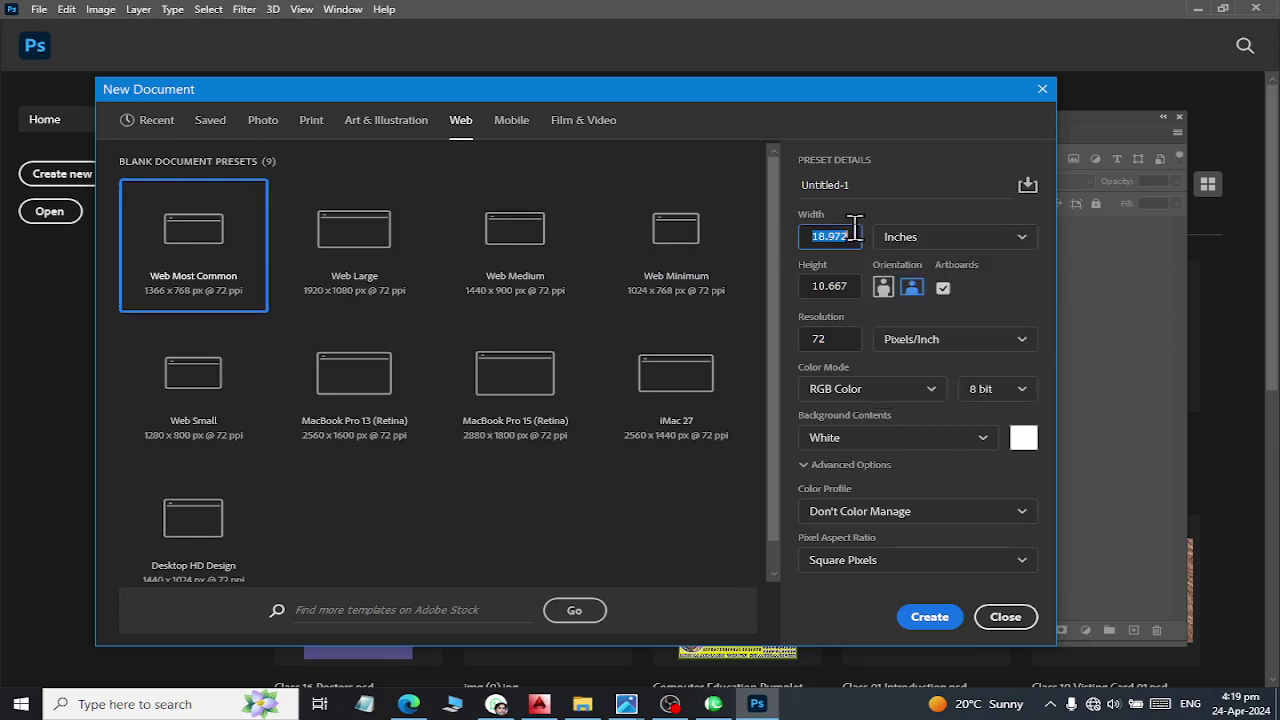
text(3.6)
key(Tab)
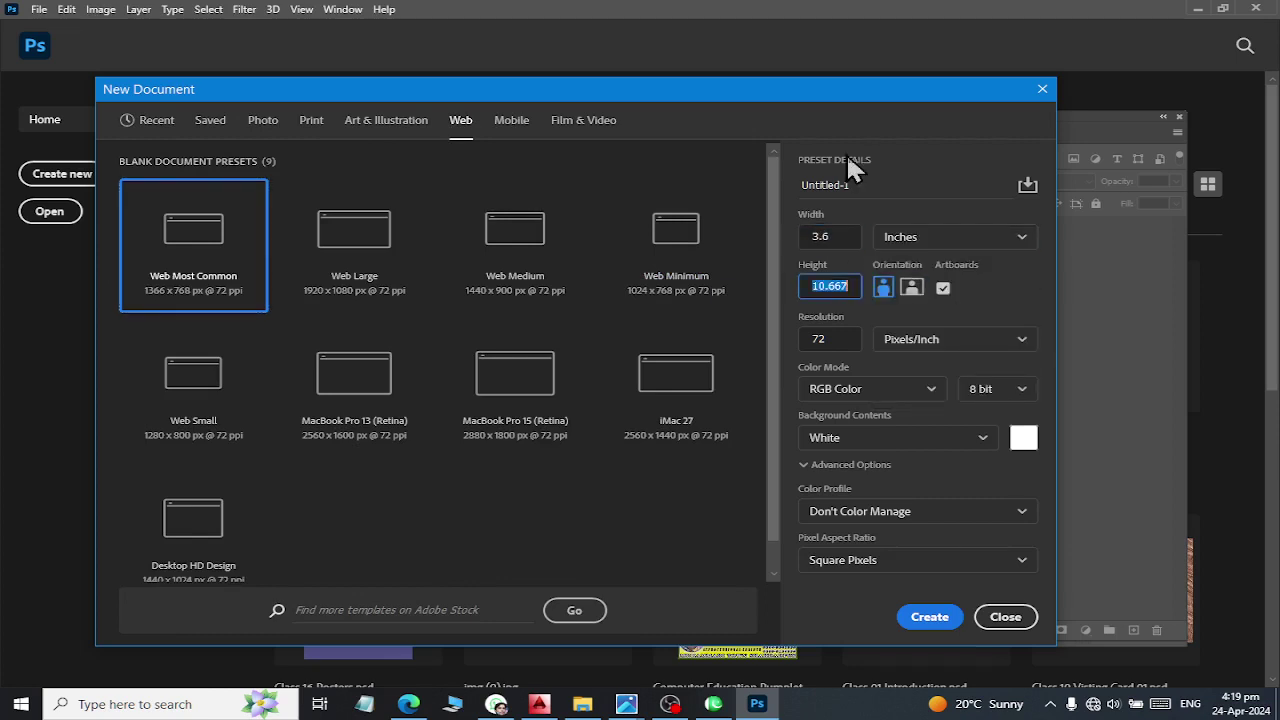
text(22)
key(Tab)
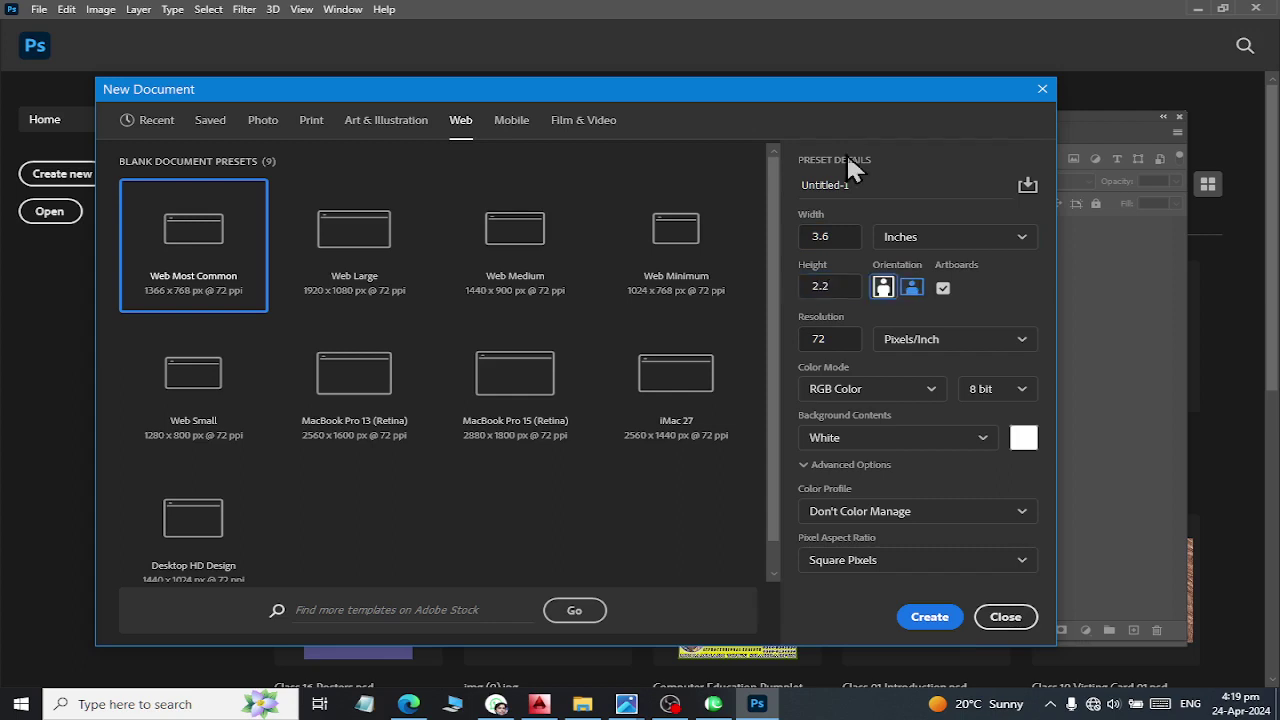
key(Tab)
text(300)
key(Return)
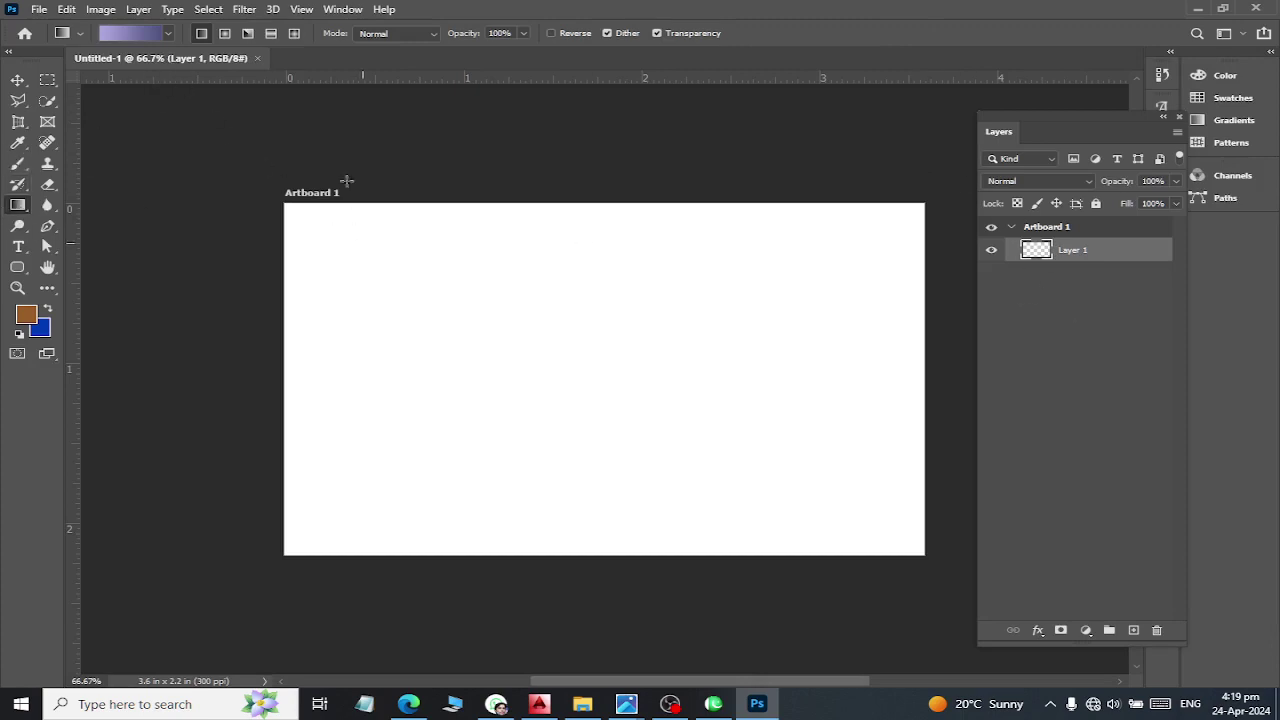
Apply a first gradient, then choose the Basics foreground-to-background gradient preset
drag(368, 205, 394, 558)
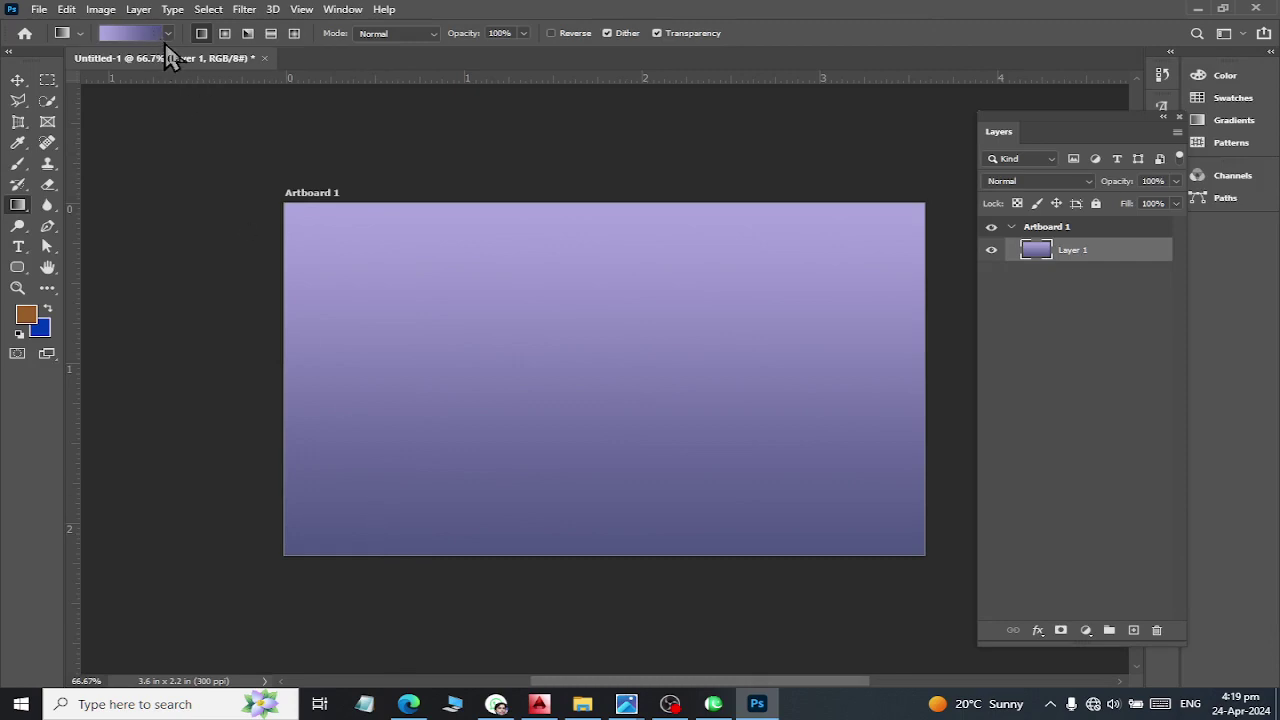
click(167, 36)
click(38, 63)
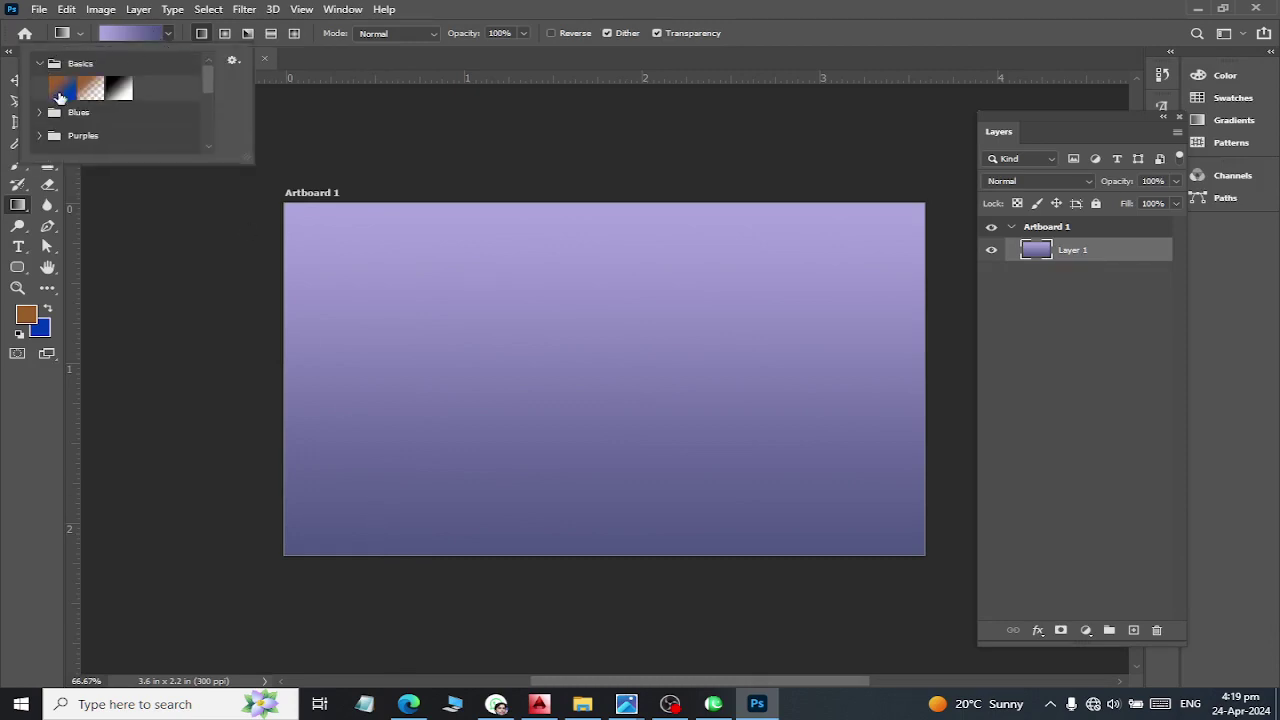
click(57, 91)
Set the foreground colour to bright green and the background to yellow-green
click(27, 316)
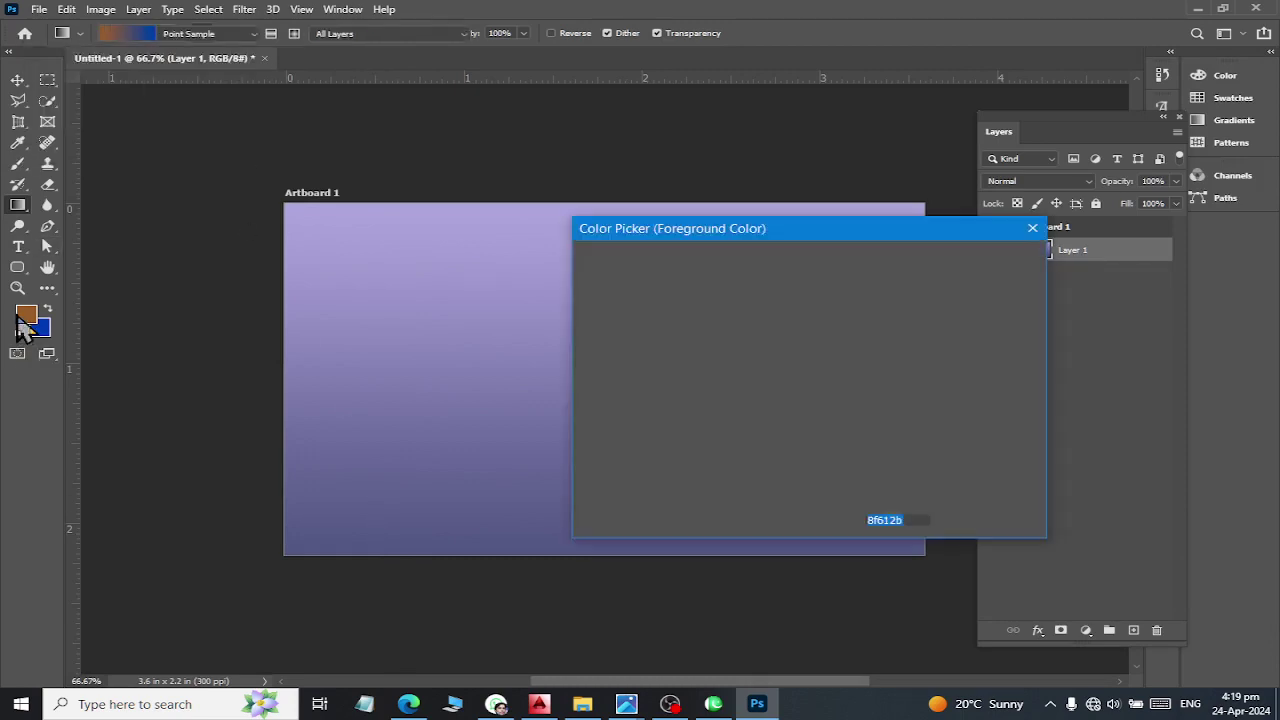
click(828, 428)
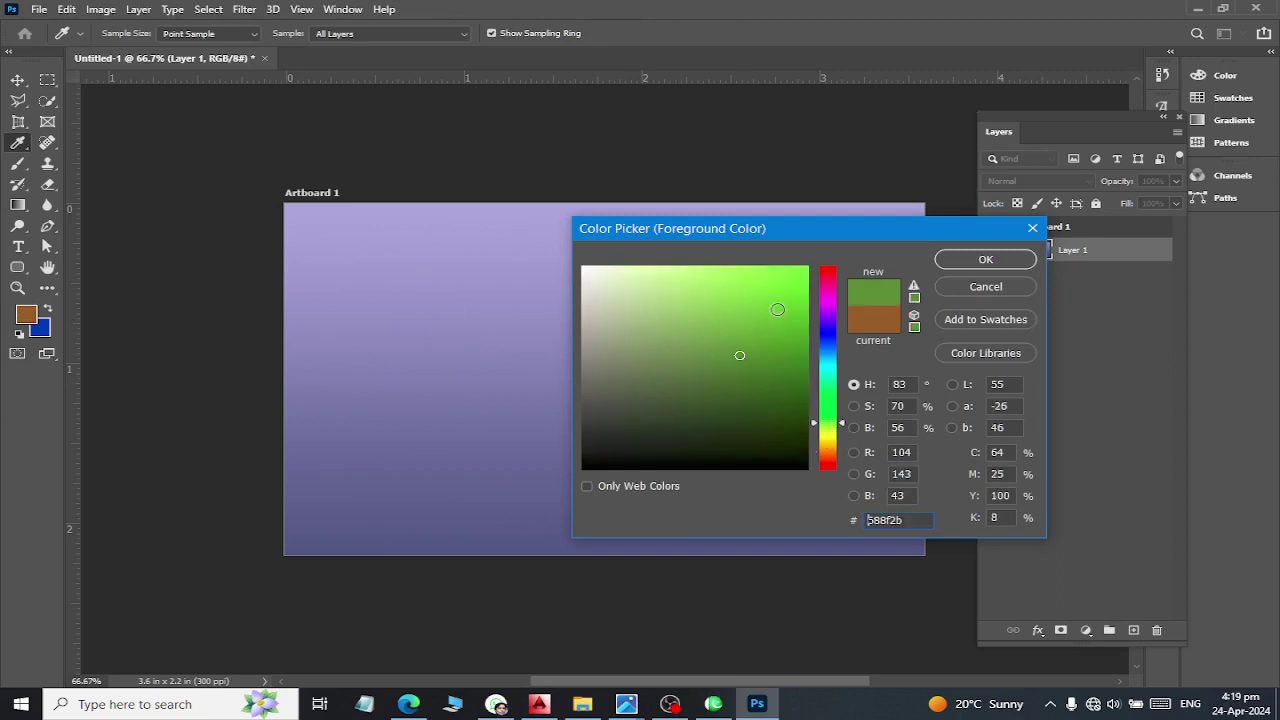
click(985, 286)
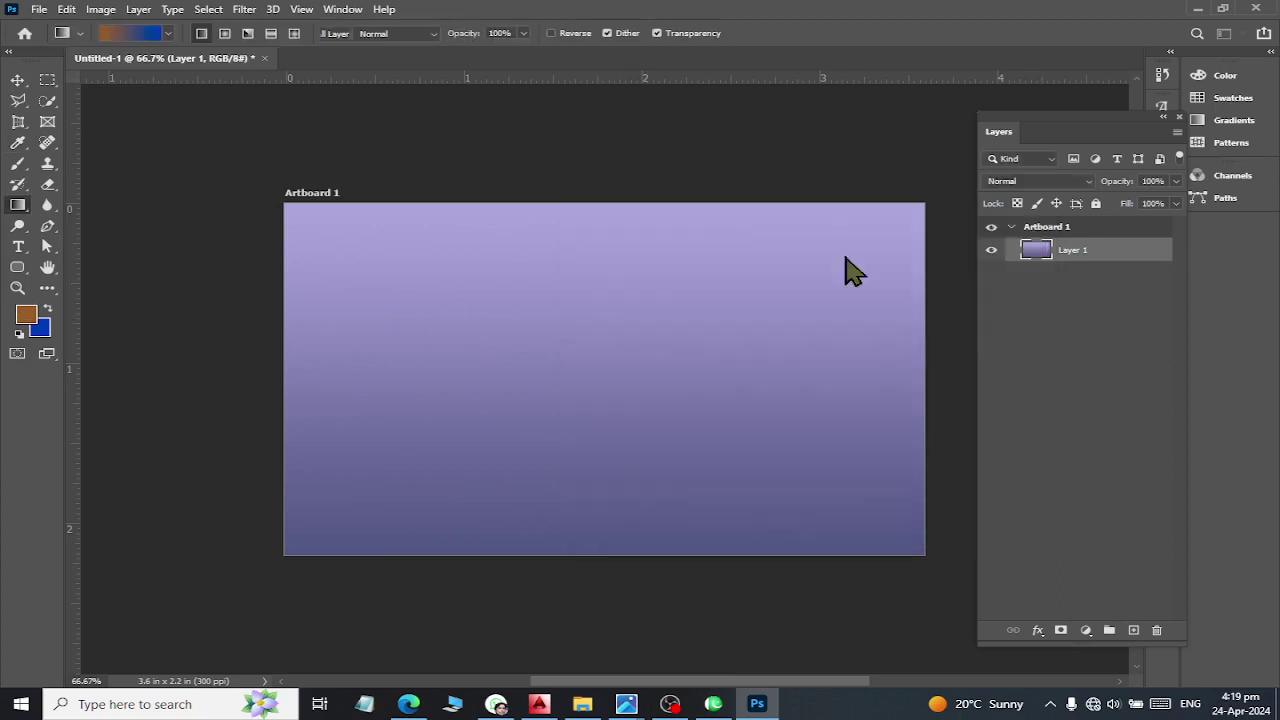
click(40, 331)
drag(800, 415, 675, 266)
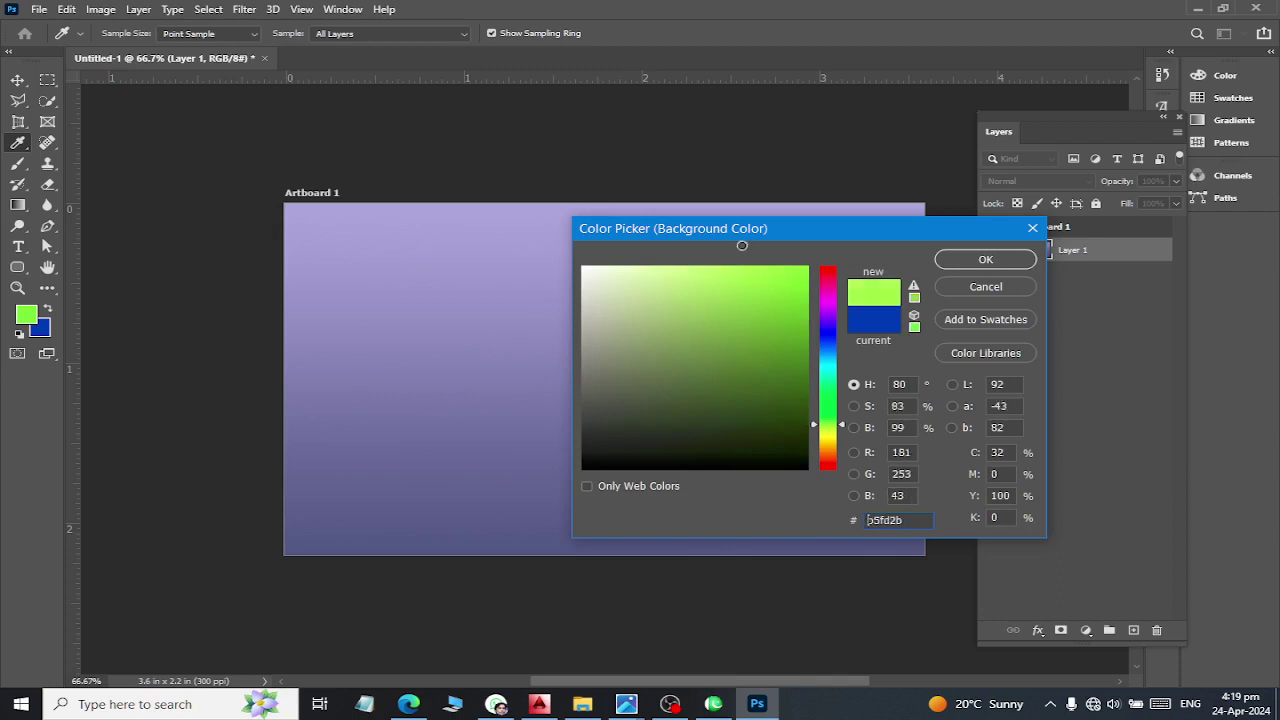
click(725, 266)
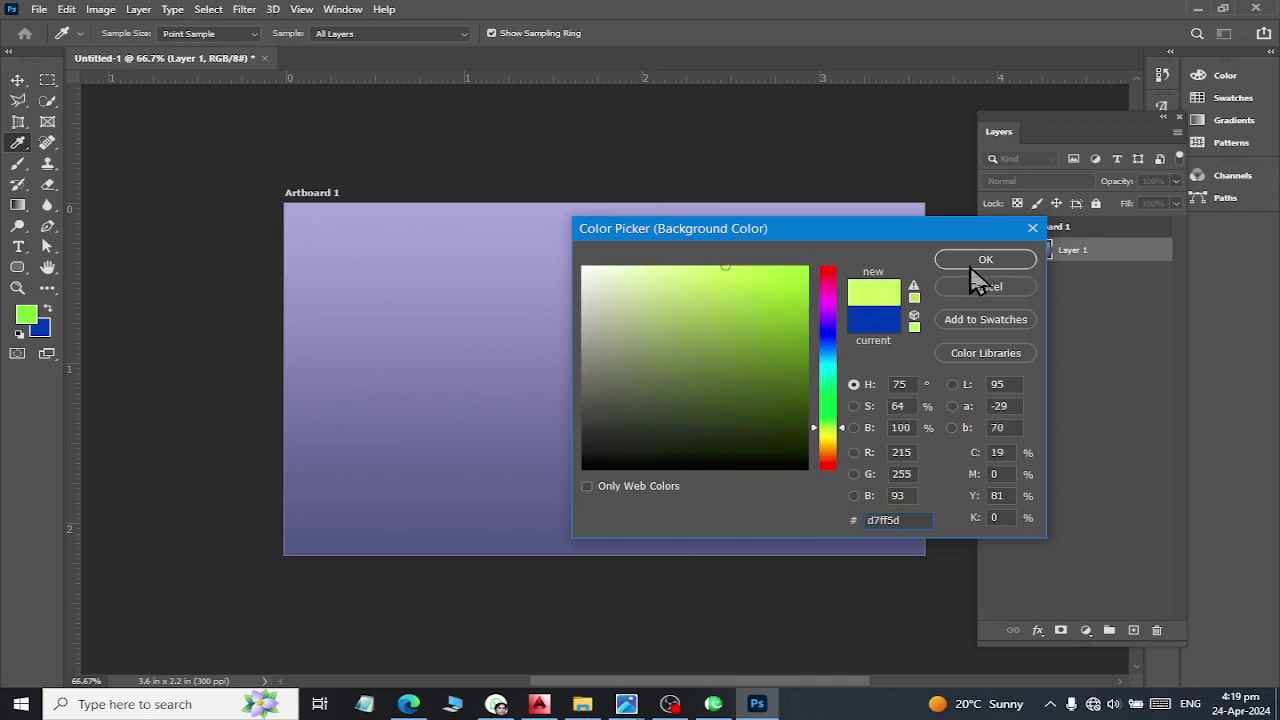
click(980, 262)
click(25, 315)
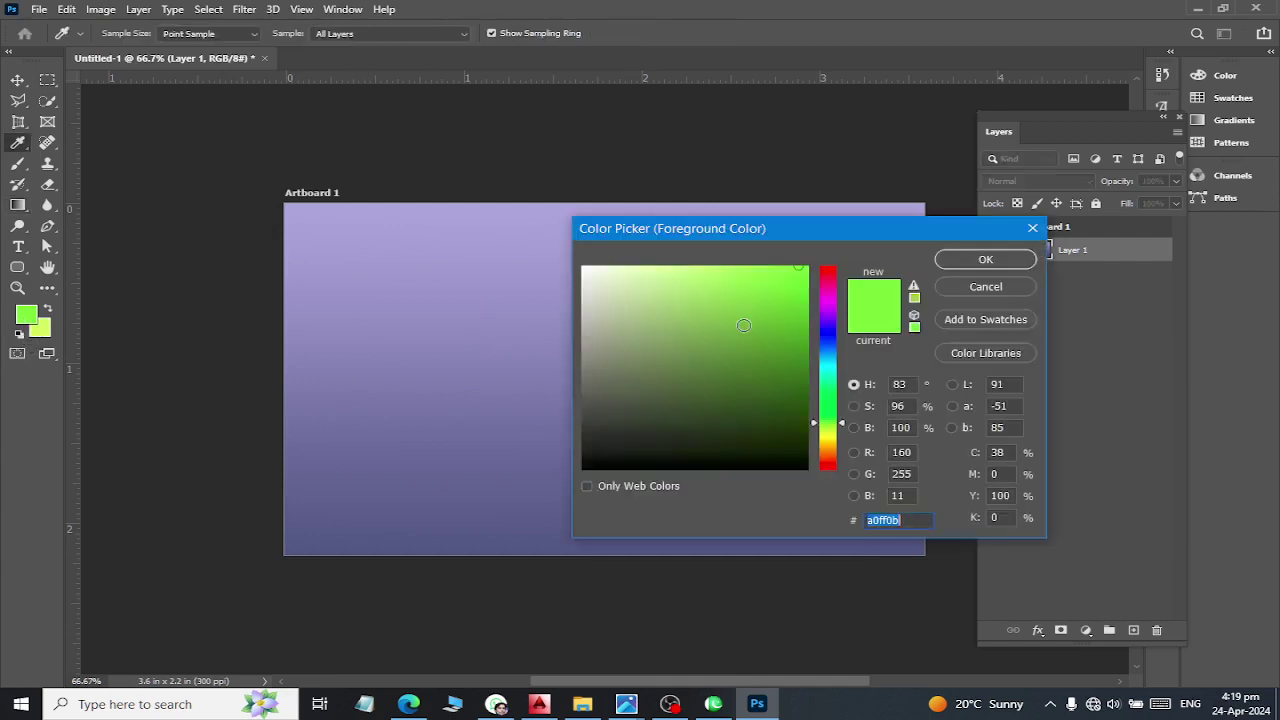
click(995, 262)
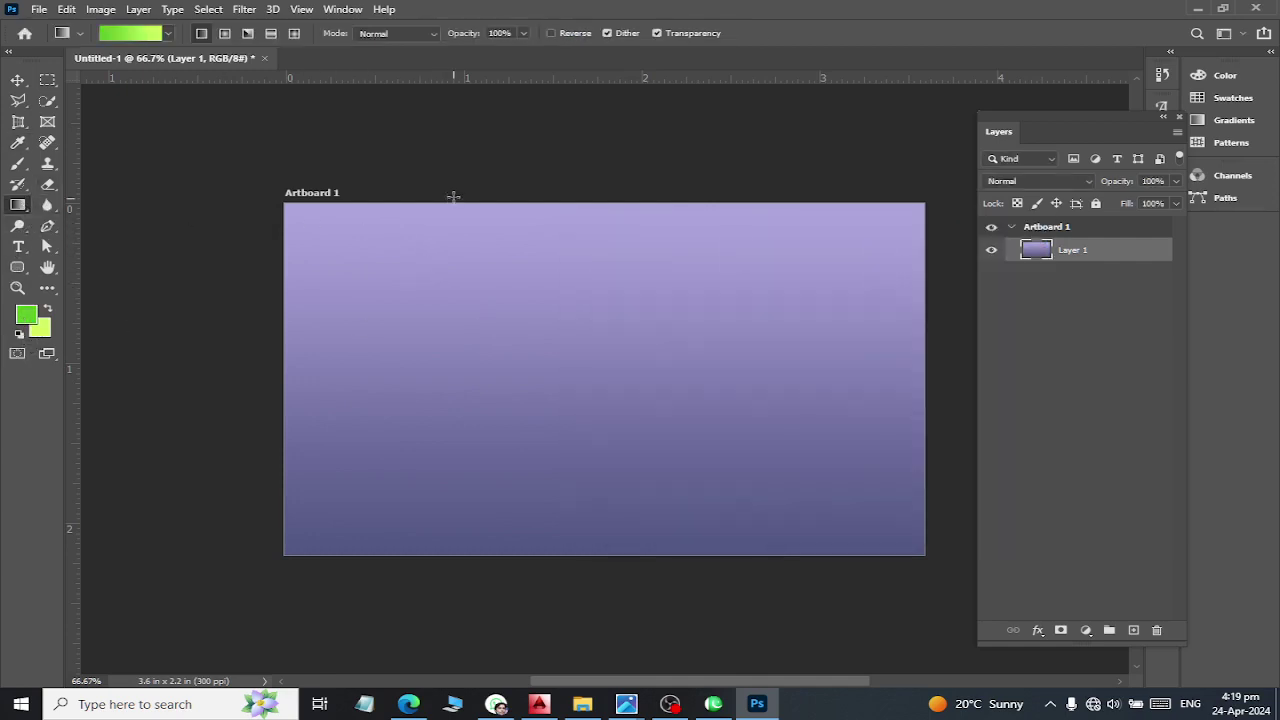
Refill the artboard top-to-bottom with the green-to-yellow gradient
drag(455, 208, 467, 572)
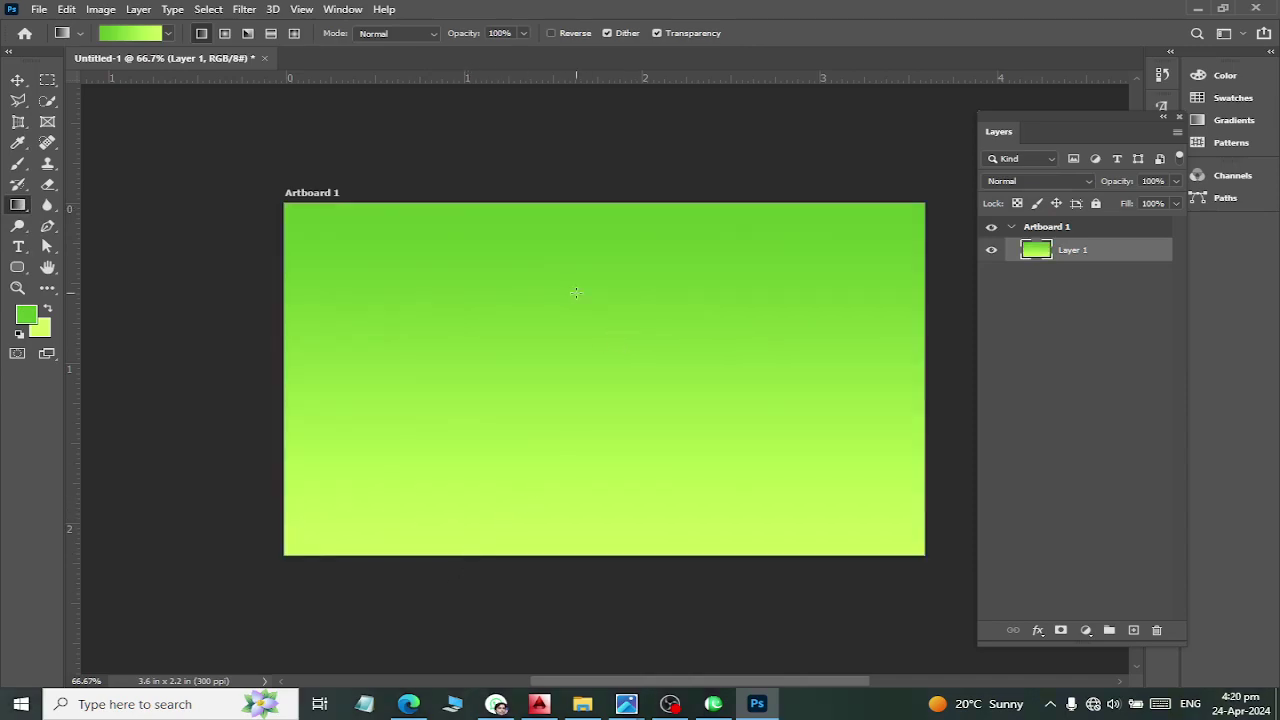
key(alt+Tab)
key(alt+Tab)
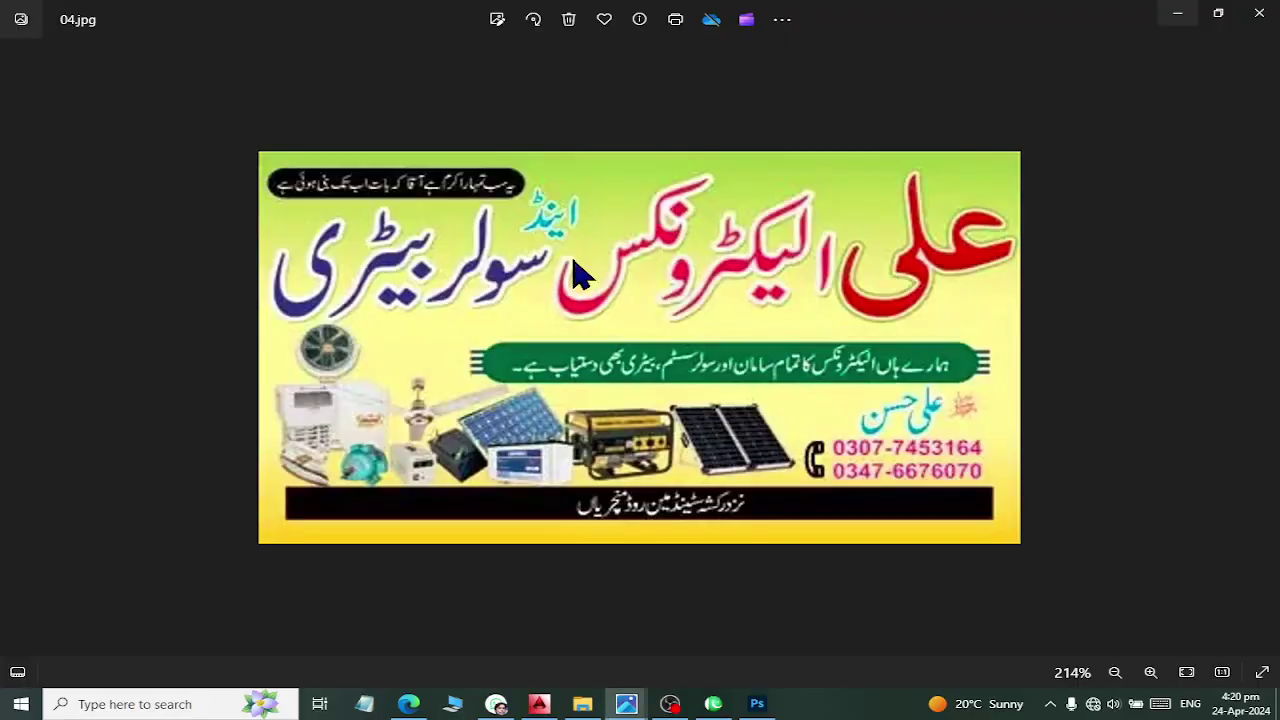
key(alt+Tab)
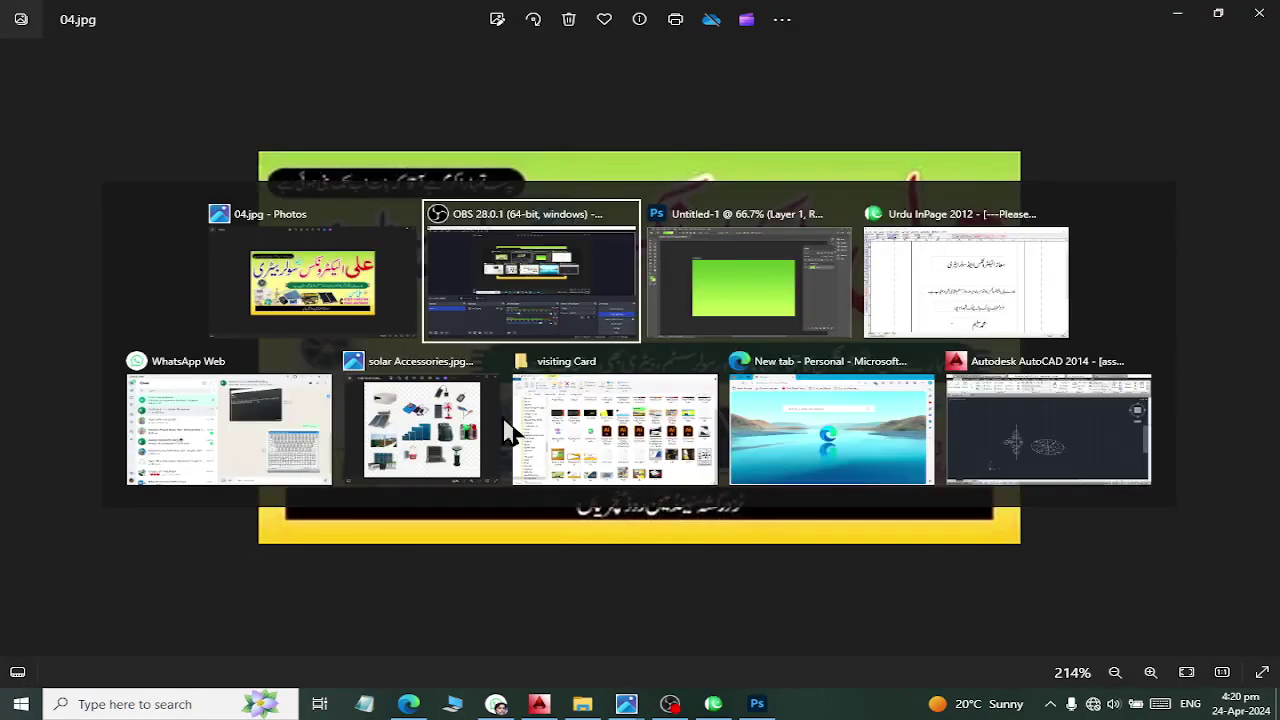
key(alt+Tab)
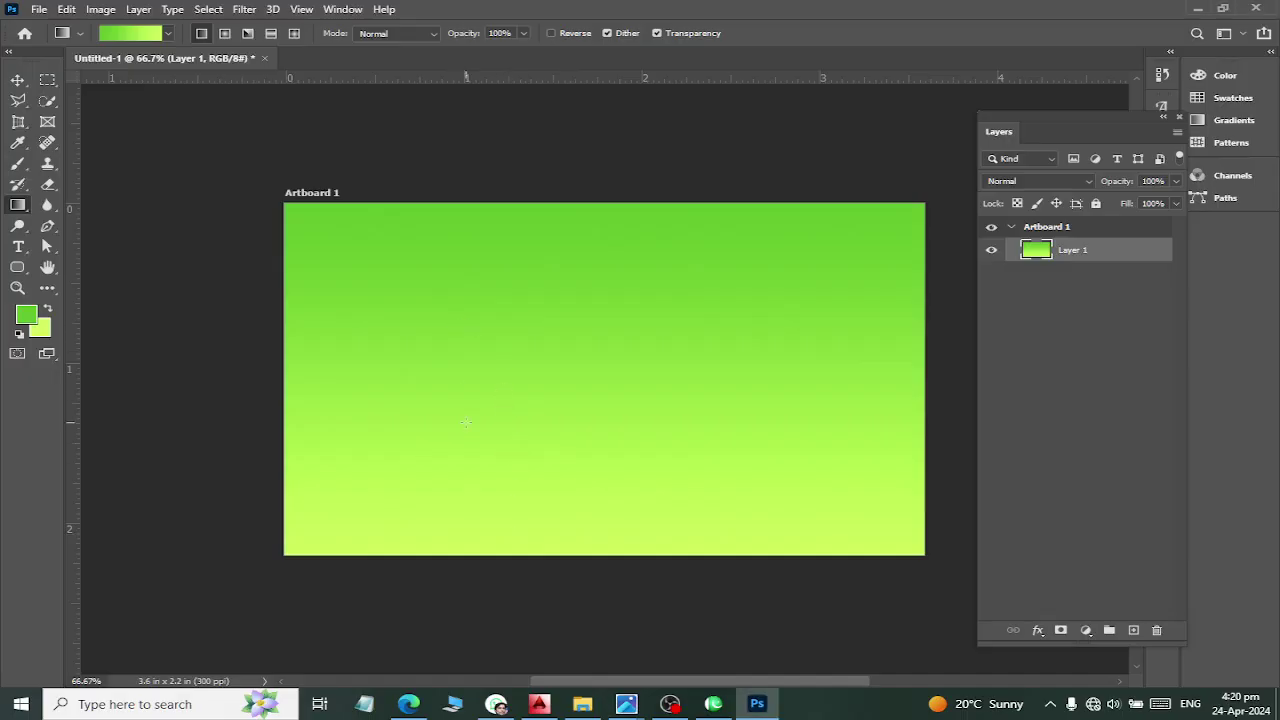
Switch to Reflected gradient and redraw it so light yellow fills most of the artboard
click(265, 35)
drag(554, 203, 563, 484)
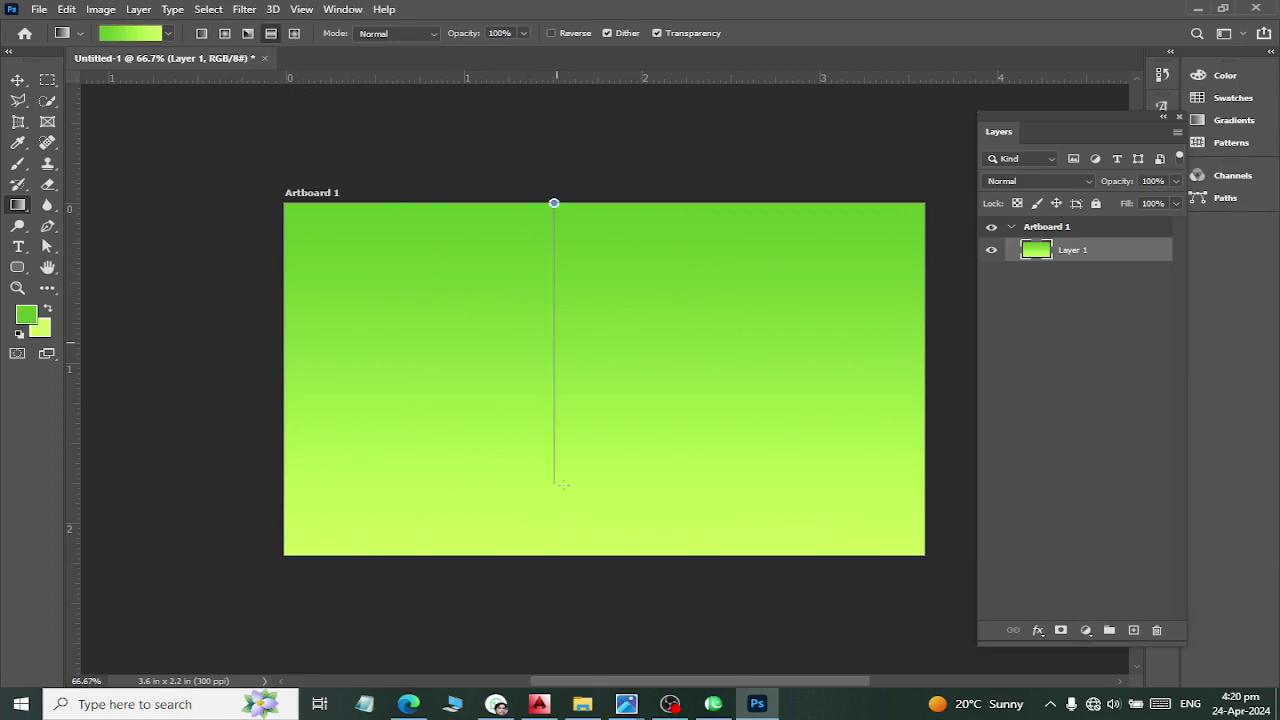
drag(580, 541, 578, 532)
drag(560, 490, 562, 313)
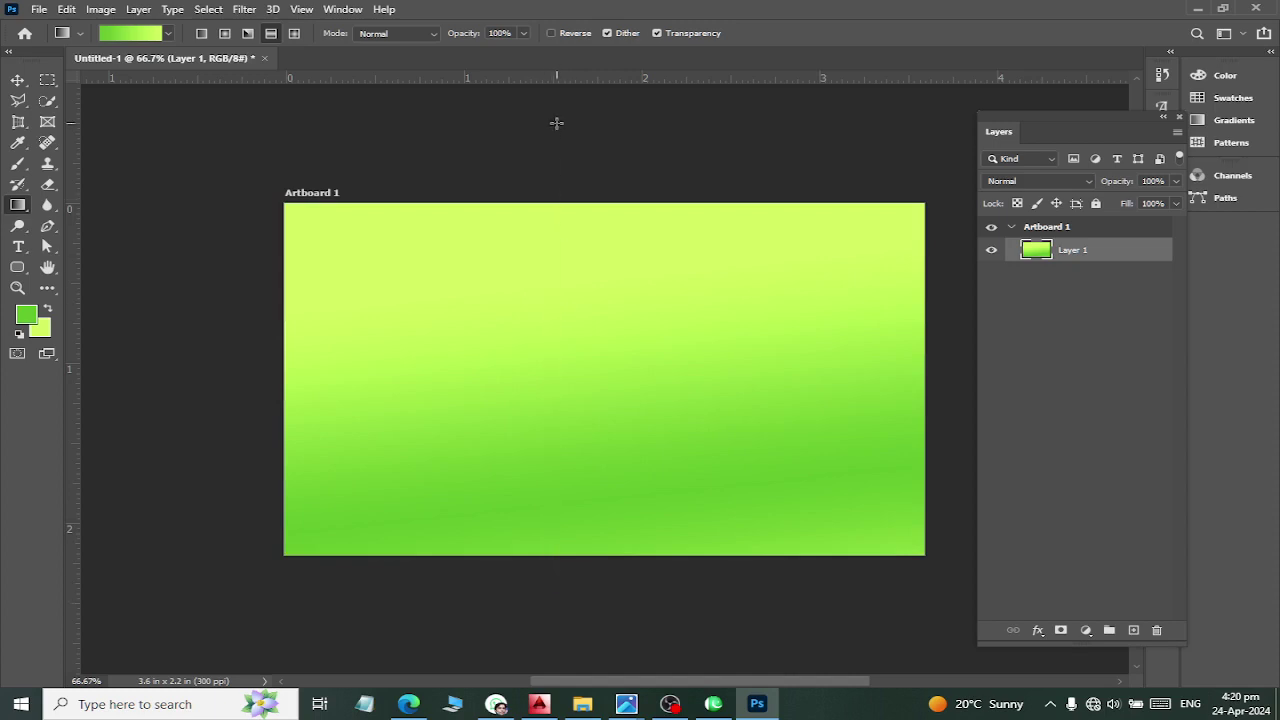
drag(556, 518, 557, 120)
drag(546, 625, 477, 94)
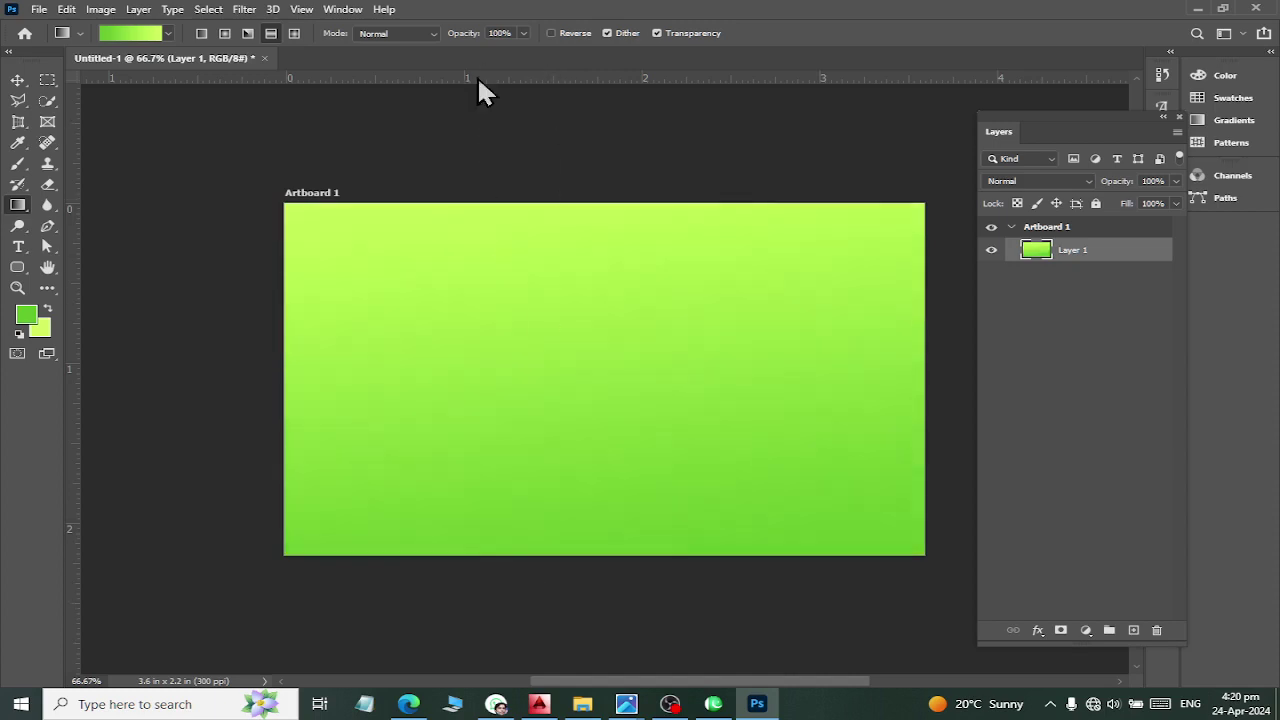
drag(509, 387, 537, 189)
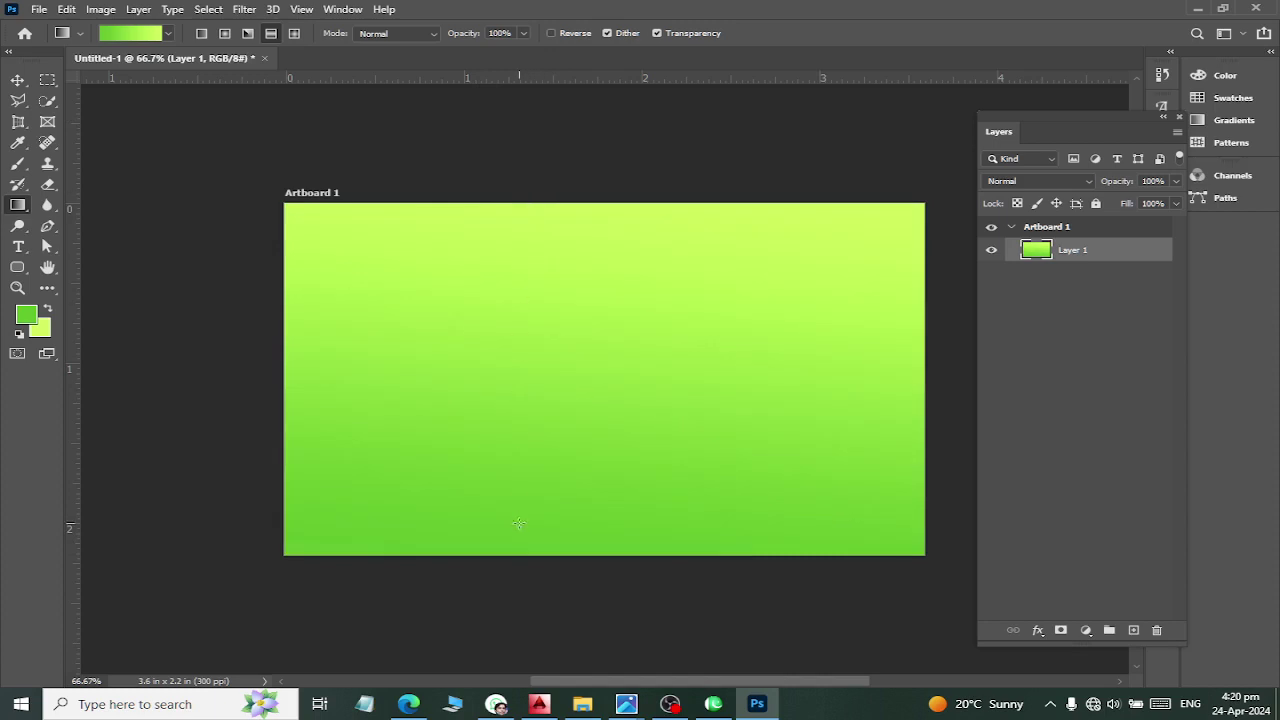
drag(517, 523, 510, 296)
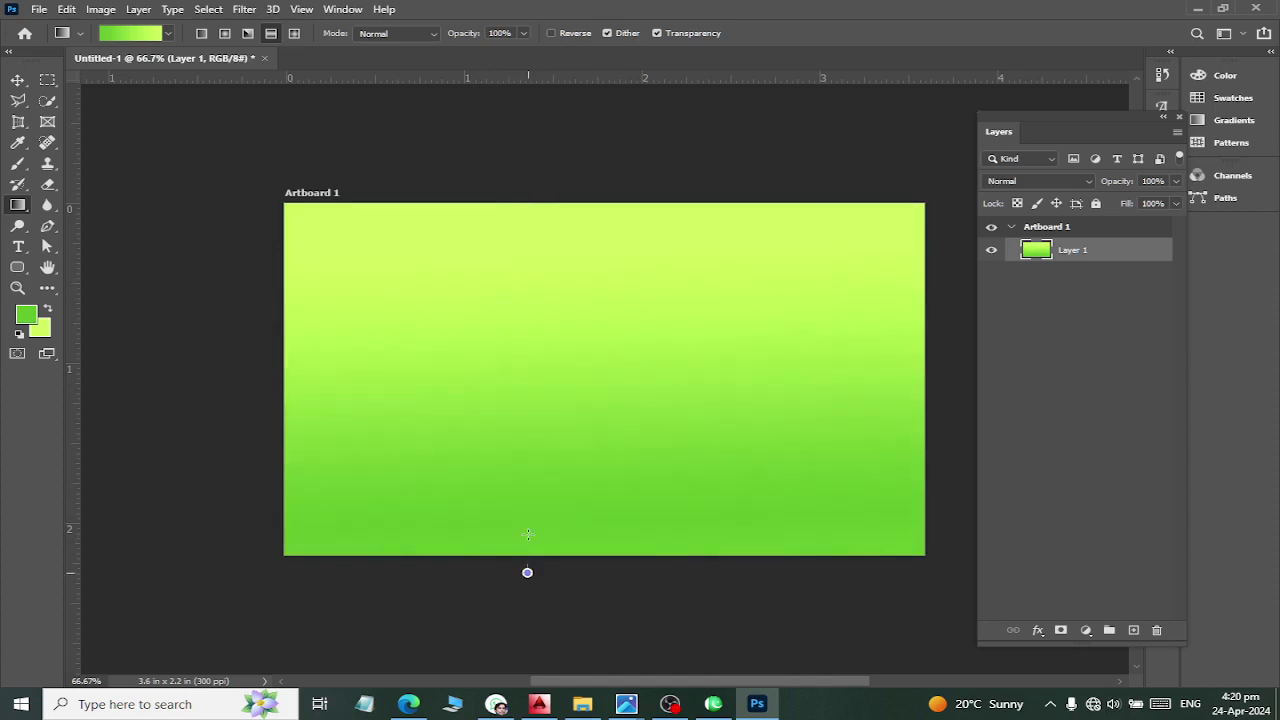
drag(528, 548, 528, 406)
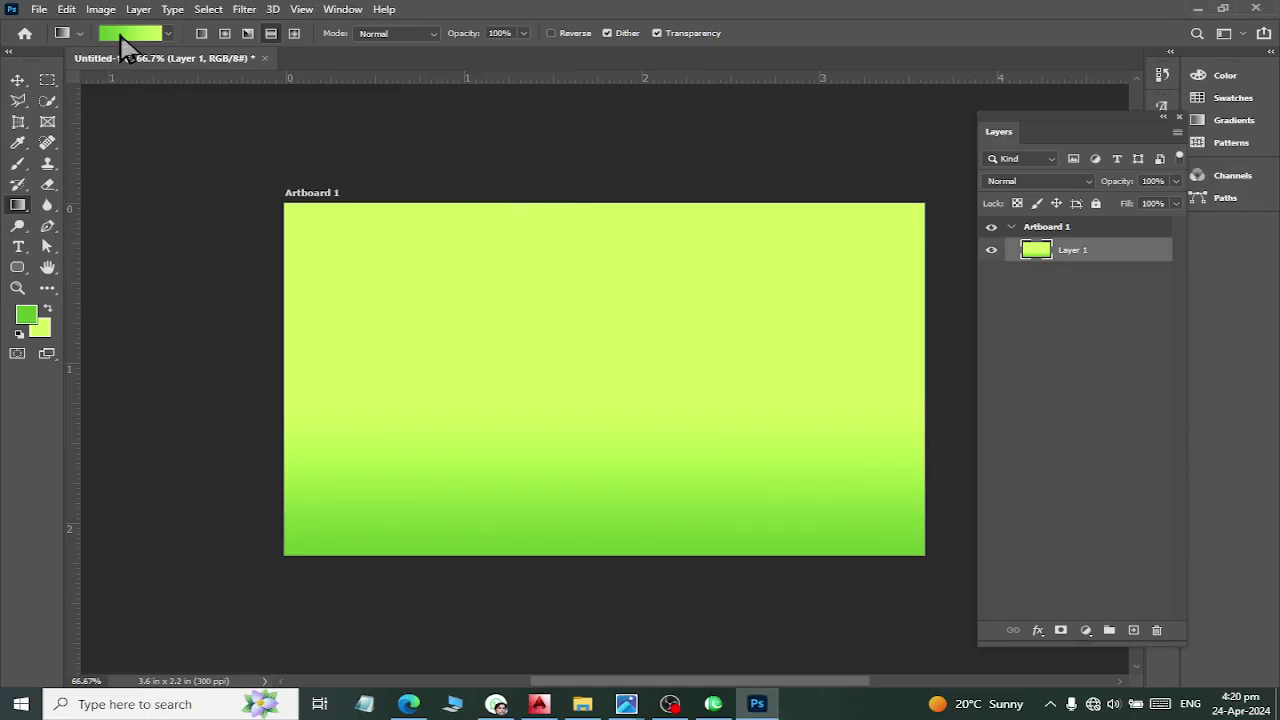
In the Gradient Editor, make the left colour stop orange
click(128, 34)
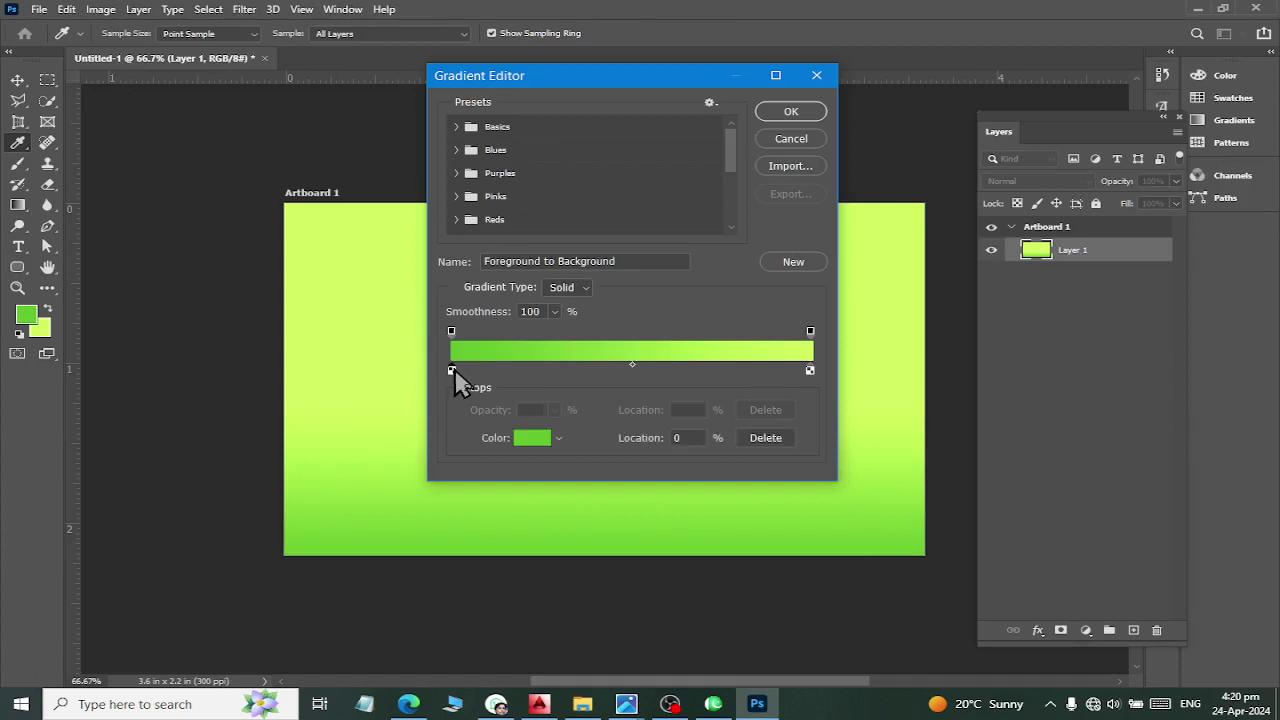
mouse_move(451, 370)
mouse_down()
mouse_move(837, 394)
mouse_move(576, 368)
mouse_move(601, 371)
mouse_move(337, 386)
mouse_up()
click(530, 439)
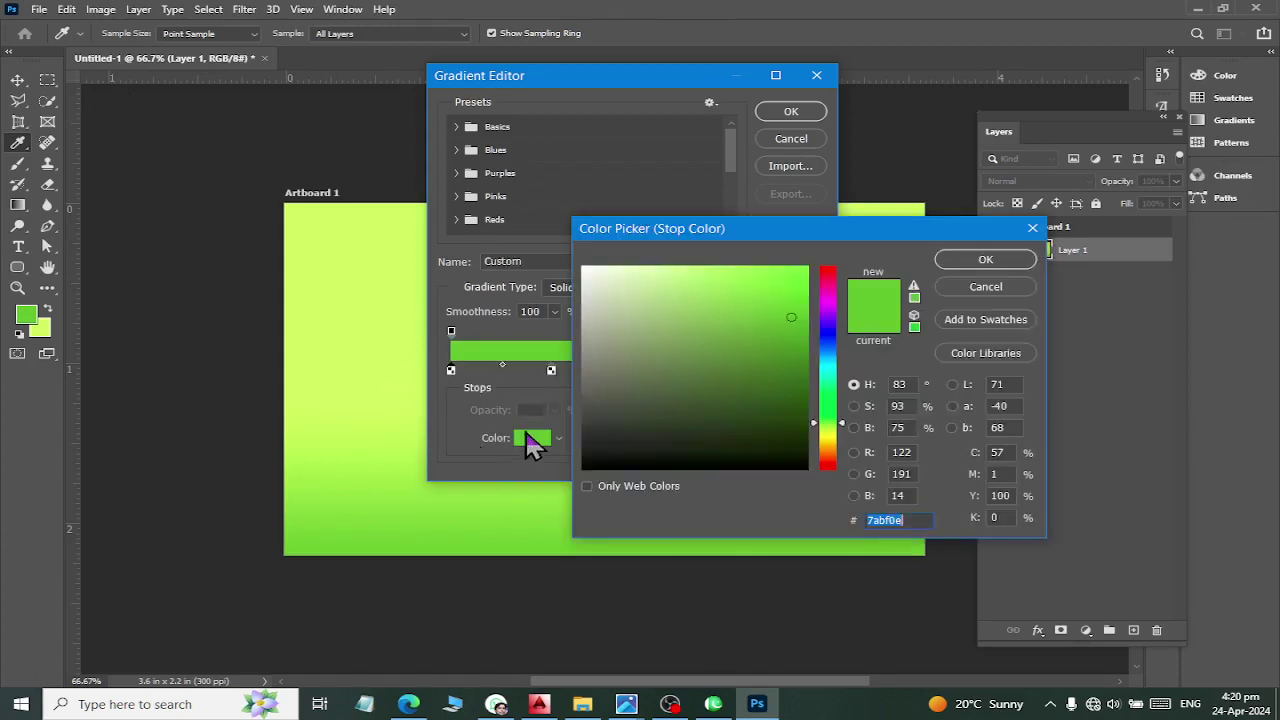
text(f7a07)
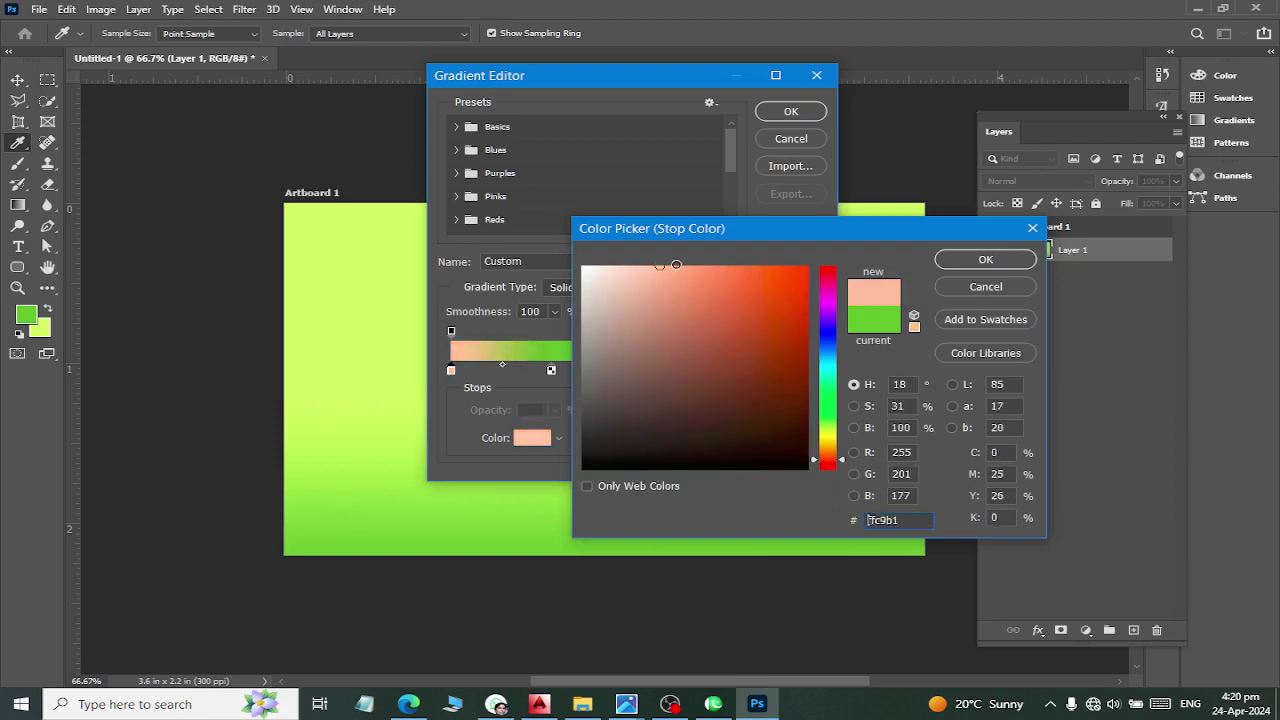
text(9bfc1)
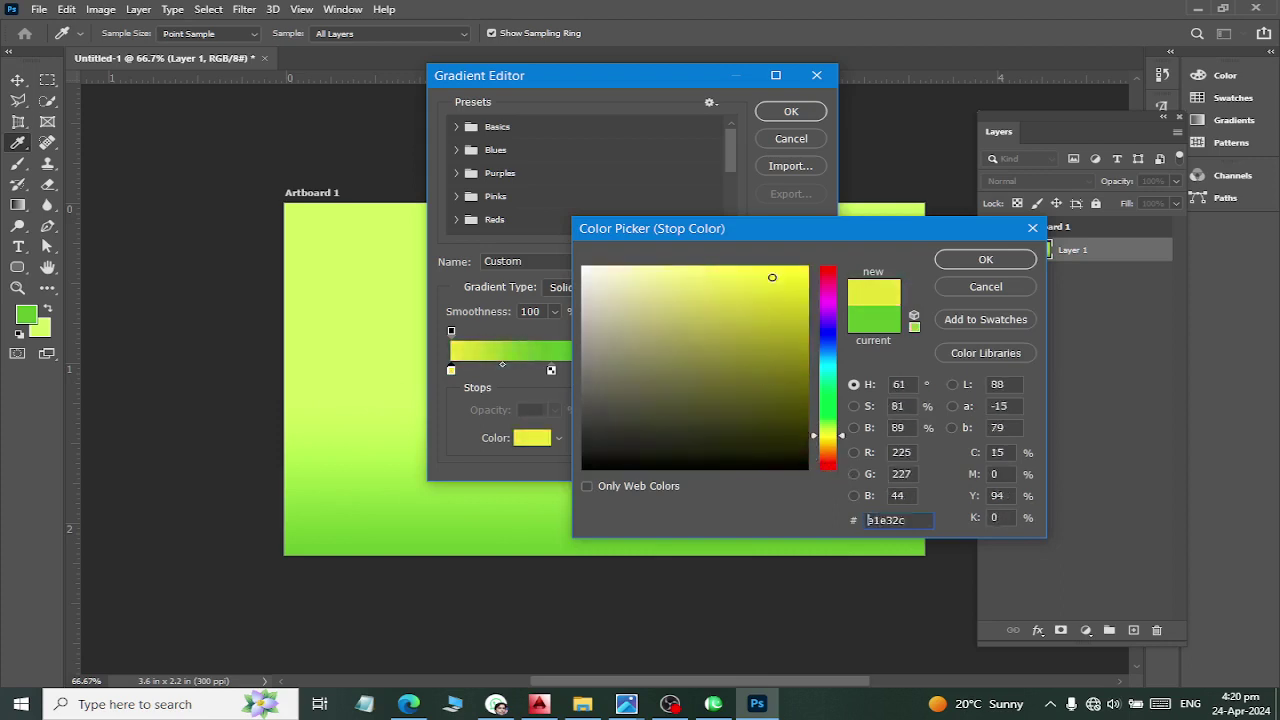
text(1c9590)
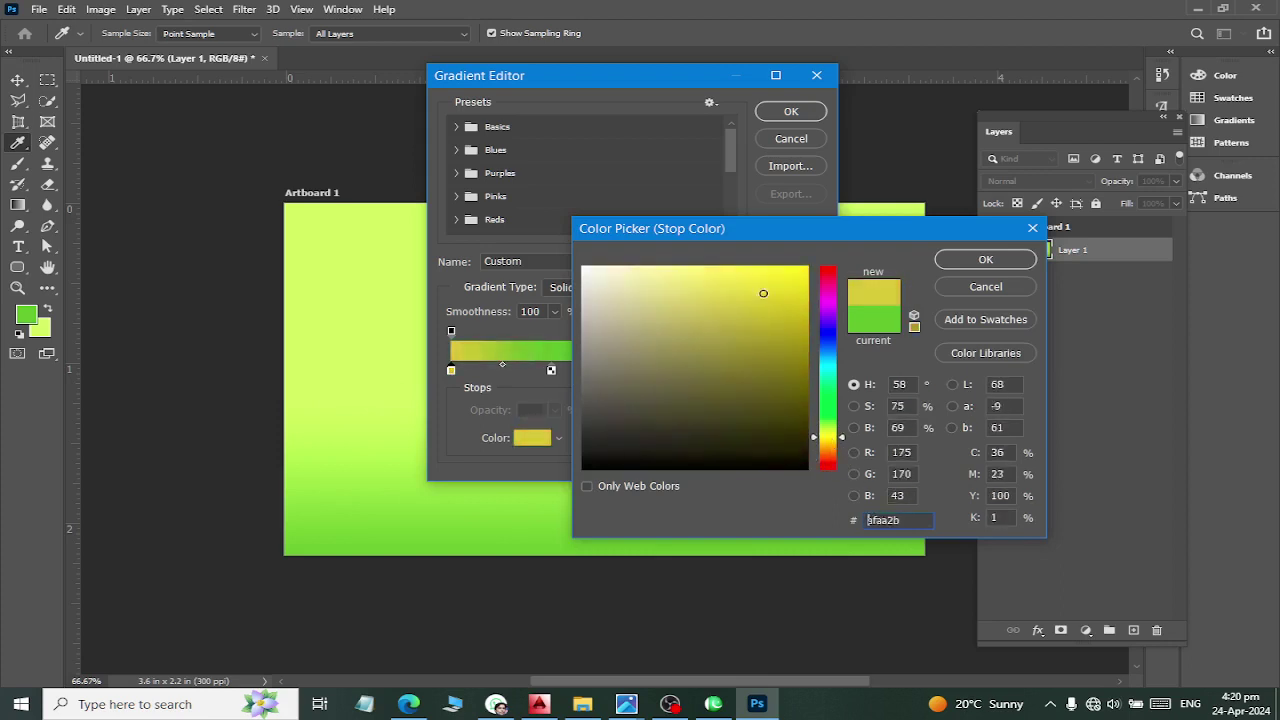
text(00)
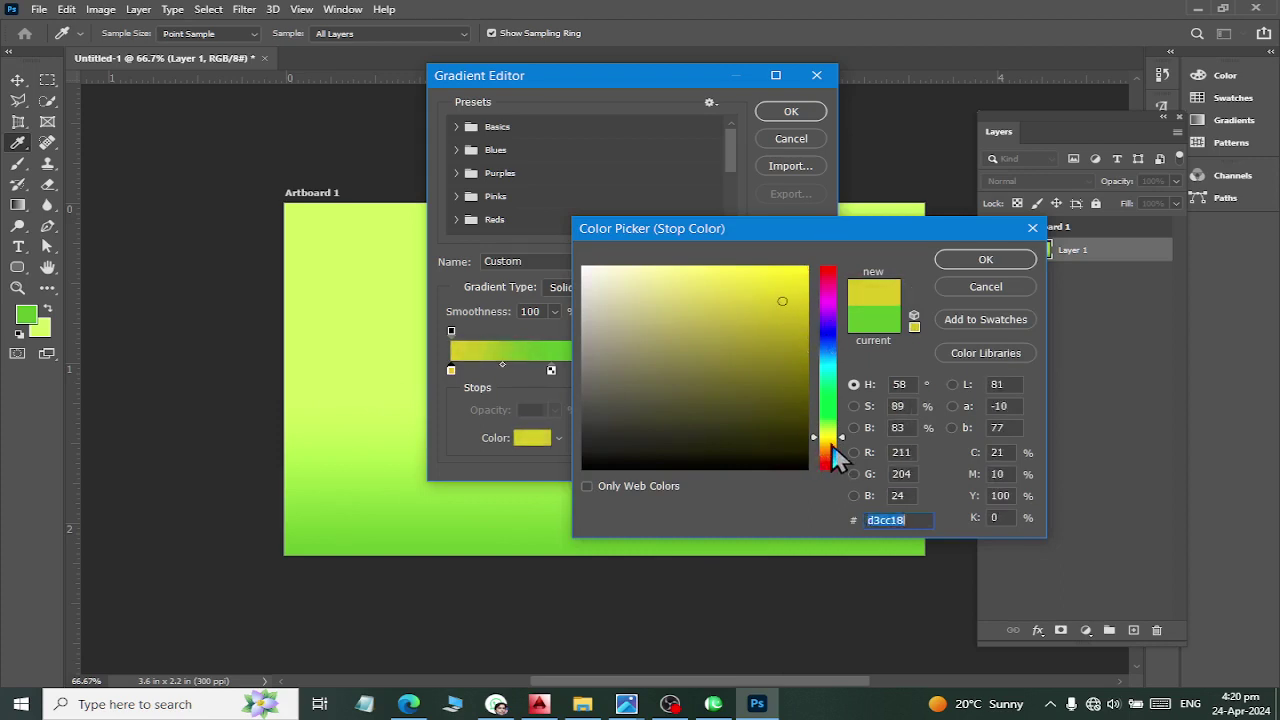
text(d39818)
text(ffae00)
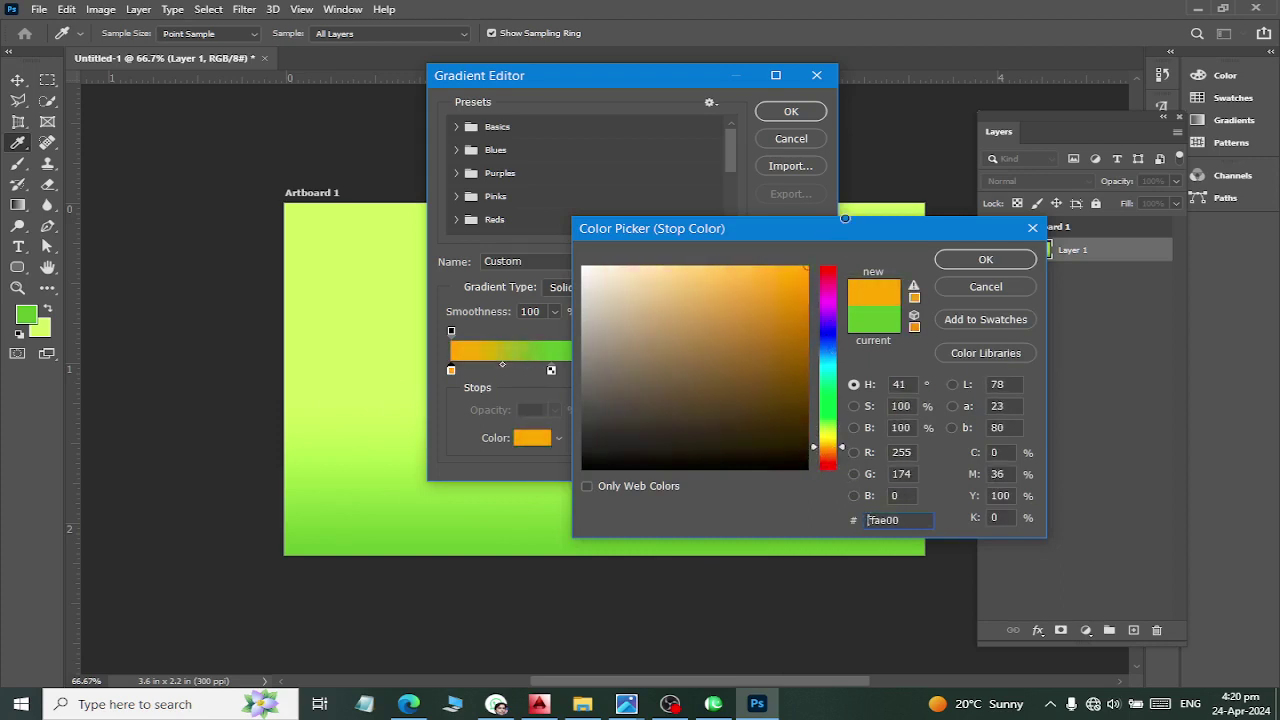
click(980, 260)
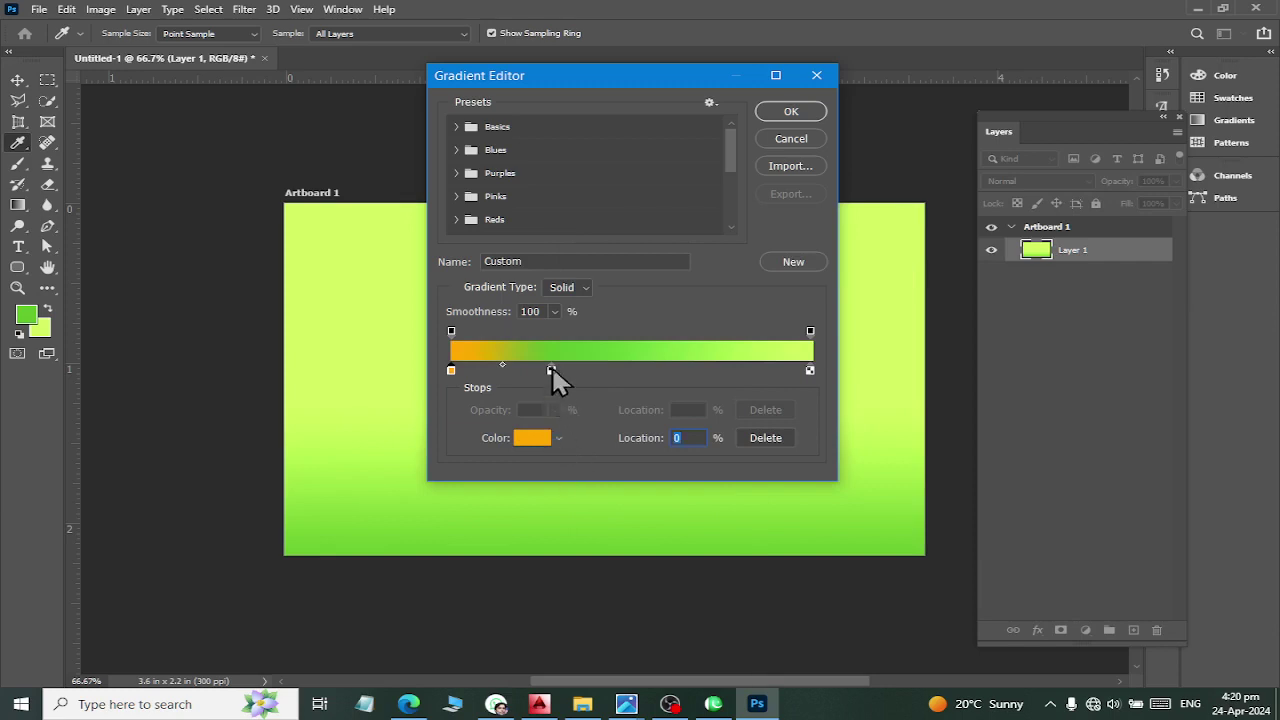
Move the middle stop to 44% as yellow and make the right stop green
drag(551, 370, 610, 370)
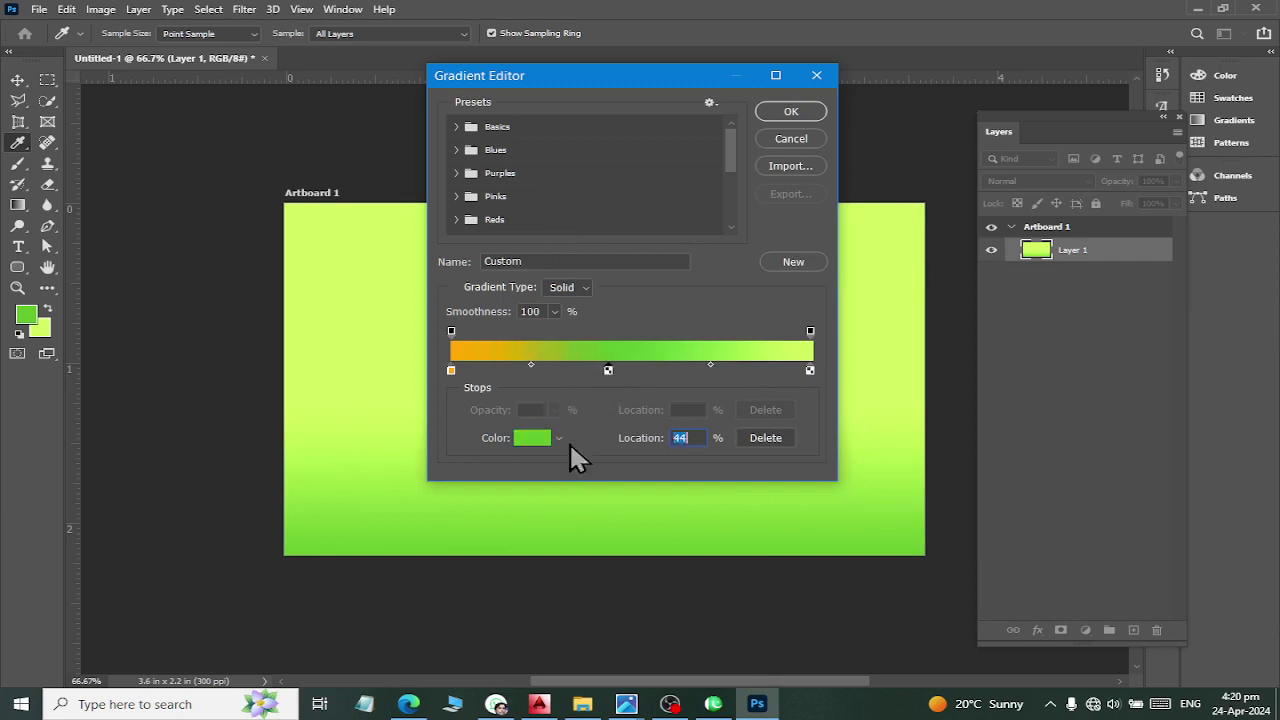
click(523, 440)
drag(823, 418, 823, 437)
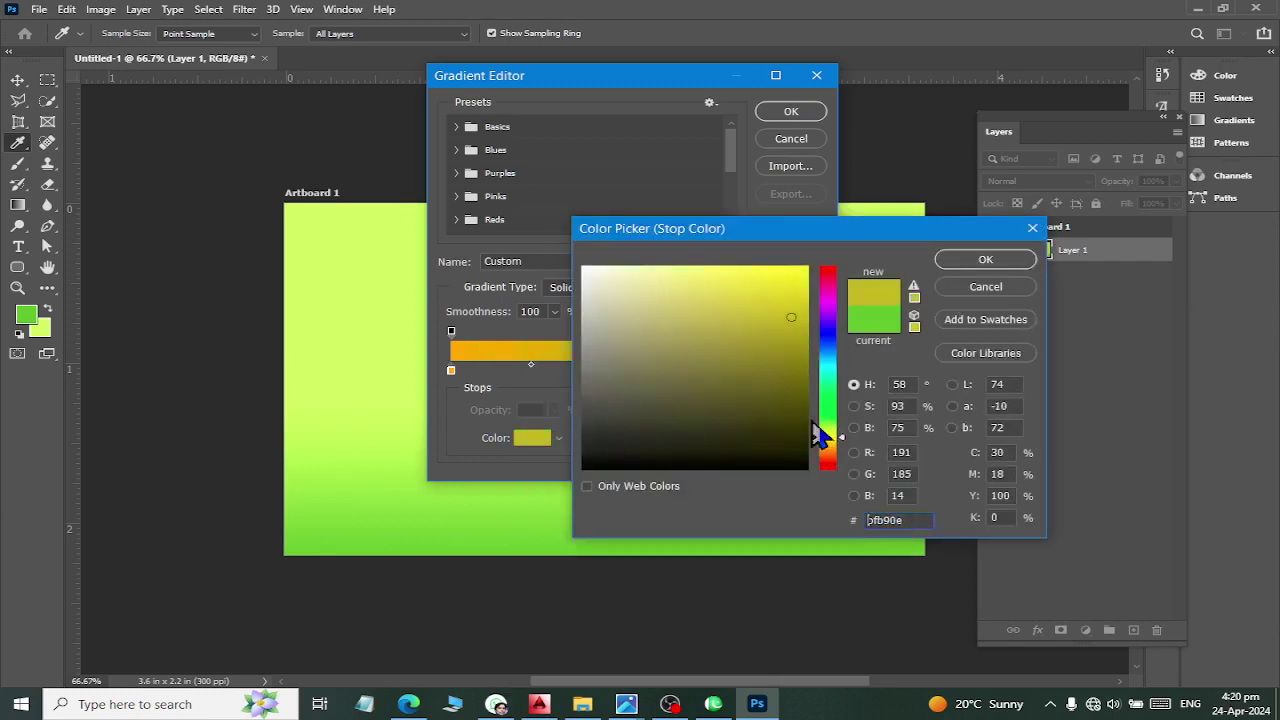
click(985, 259)
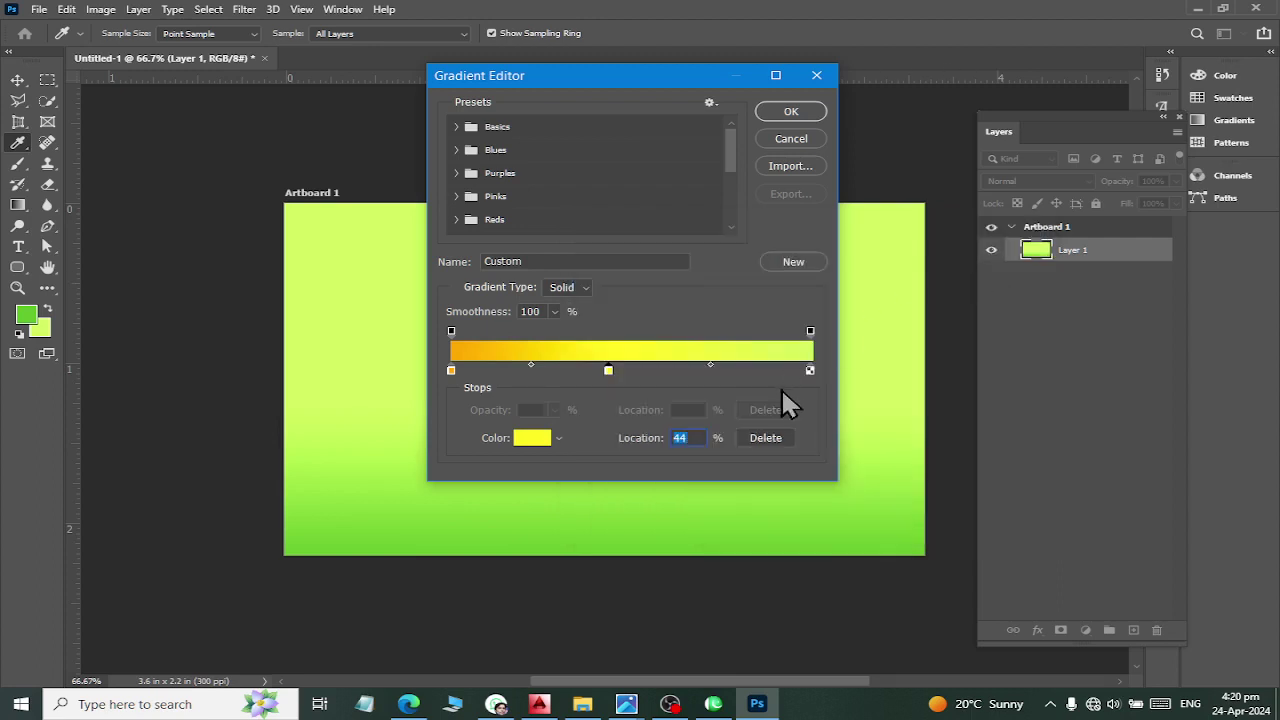
click(532, 438)
click(822, 416)
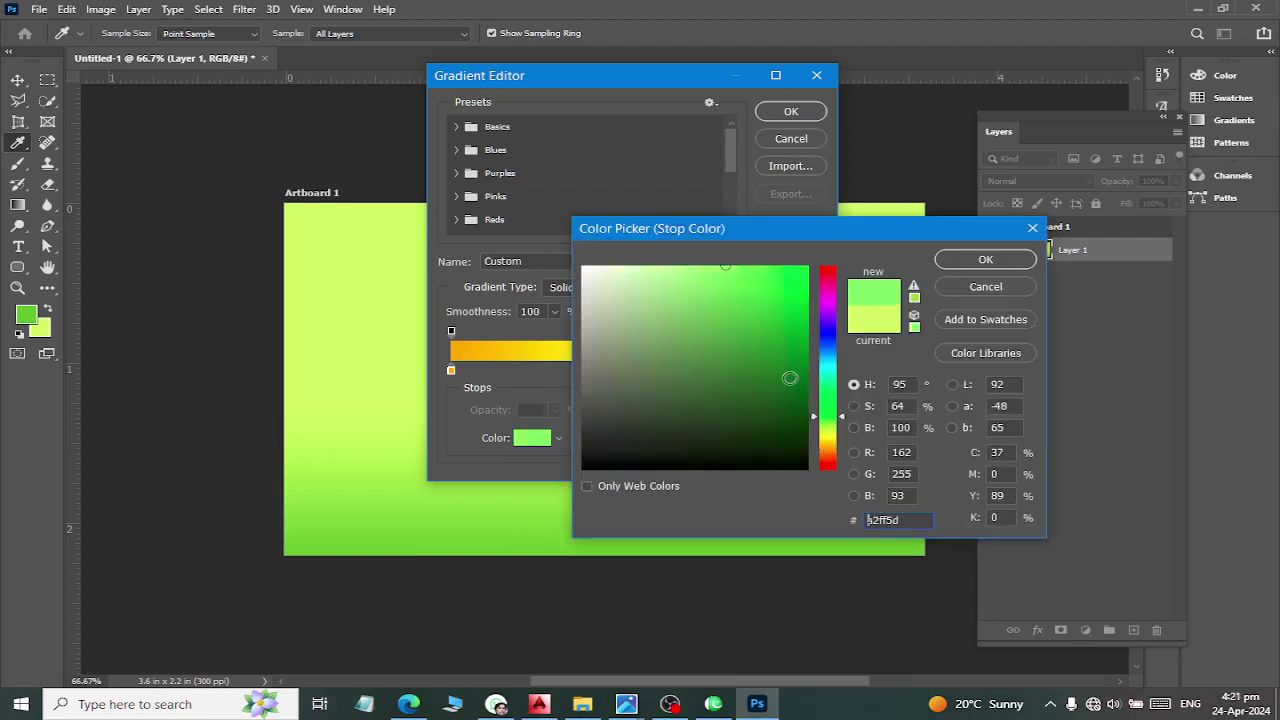
drag(789, 374, 791, 349)
click(985, 260)
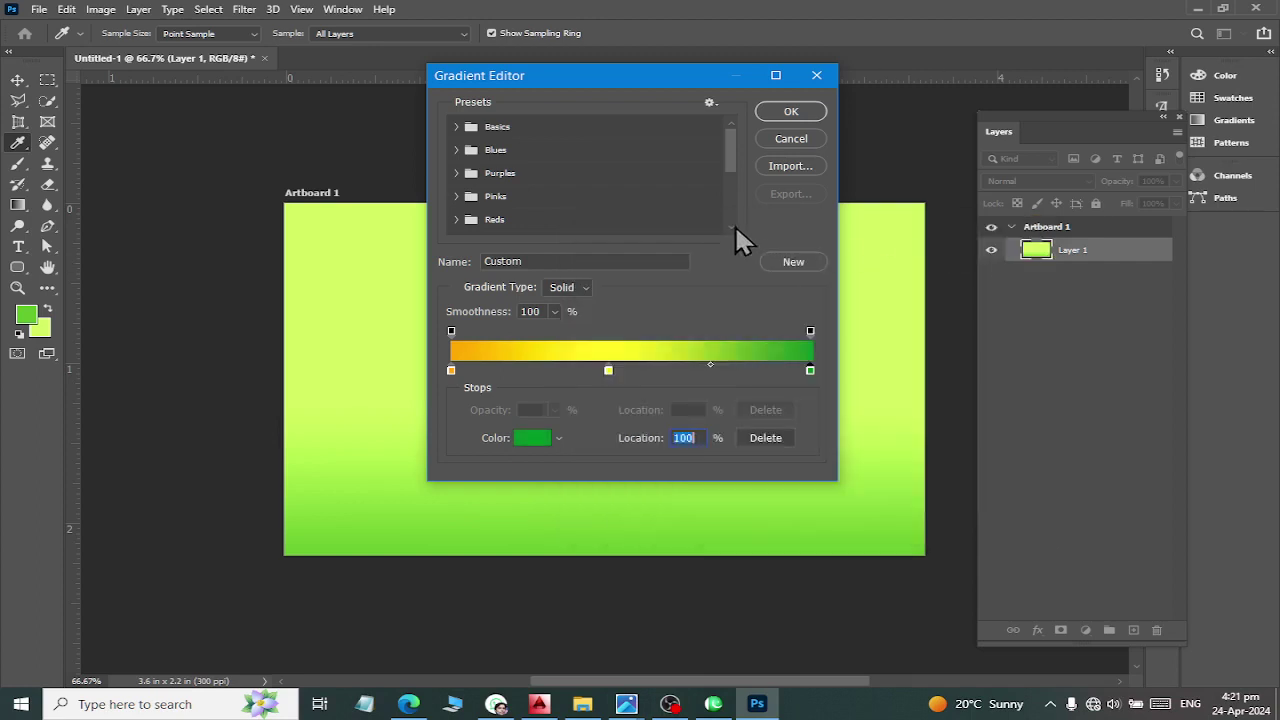
Accept the orange-yellow-green gradient and refill the artboard green at top, orange at bottom
click(789, 116)
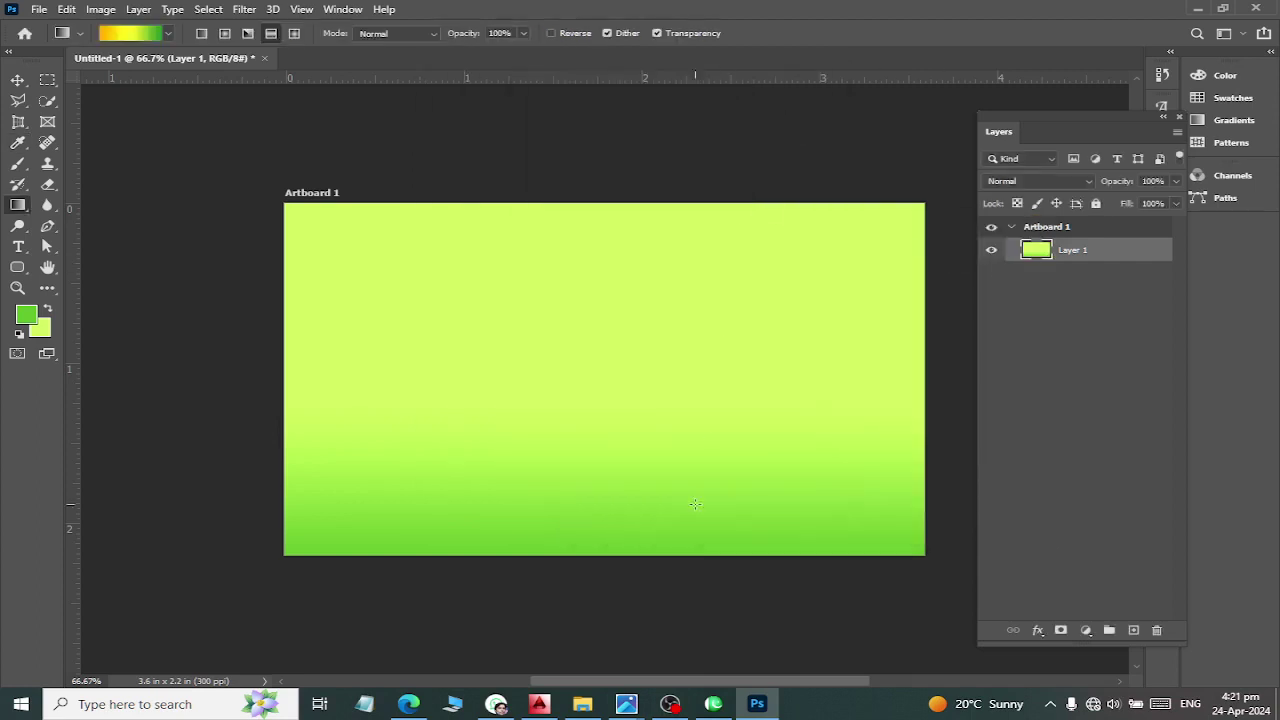
drag(634, 532, 634, 120)
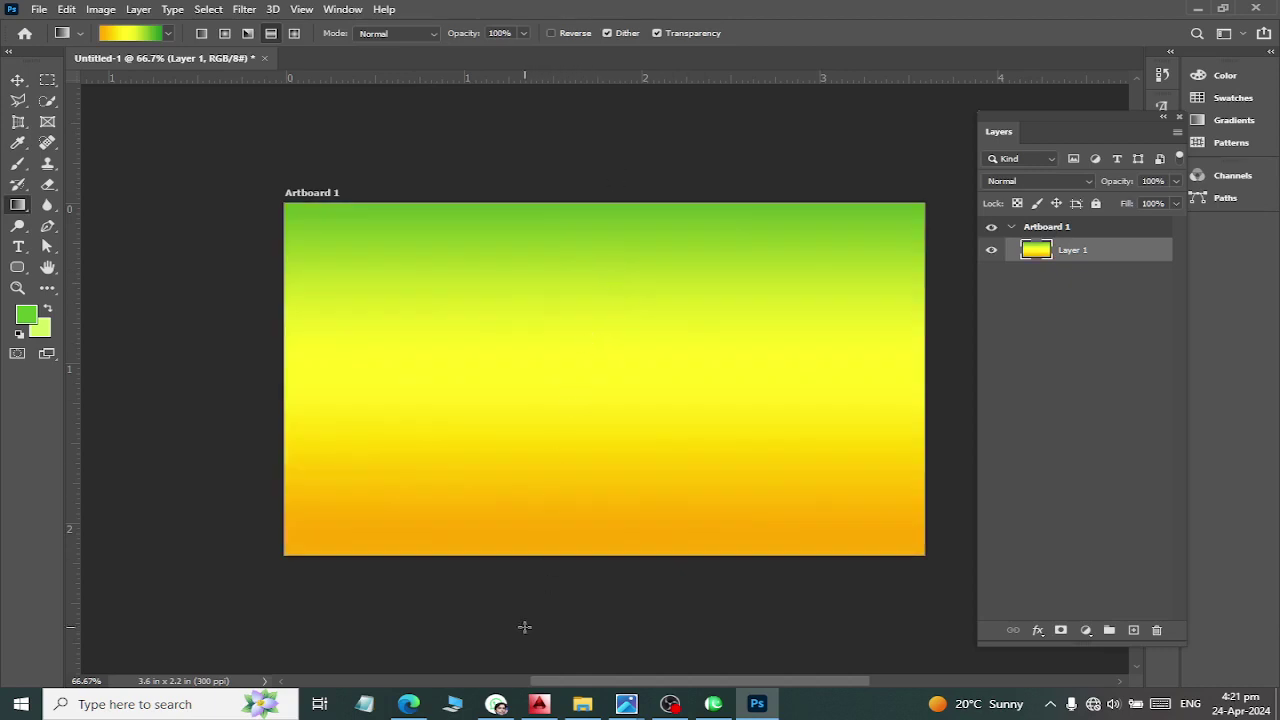
drag(524, 627, 491, 34)
scroll(549, 174, down, 3)
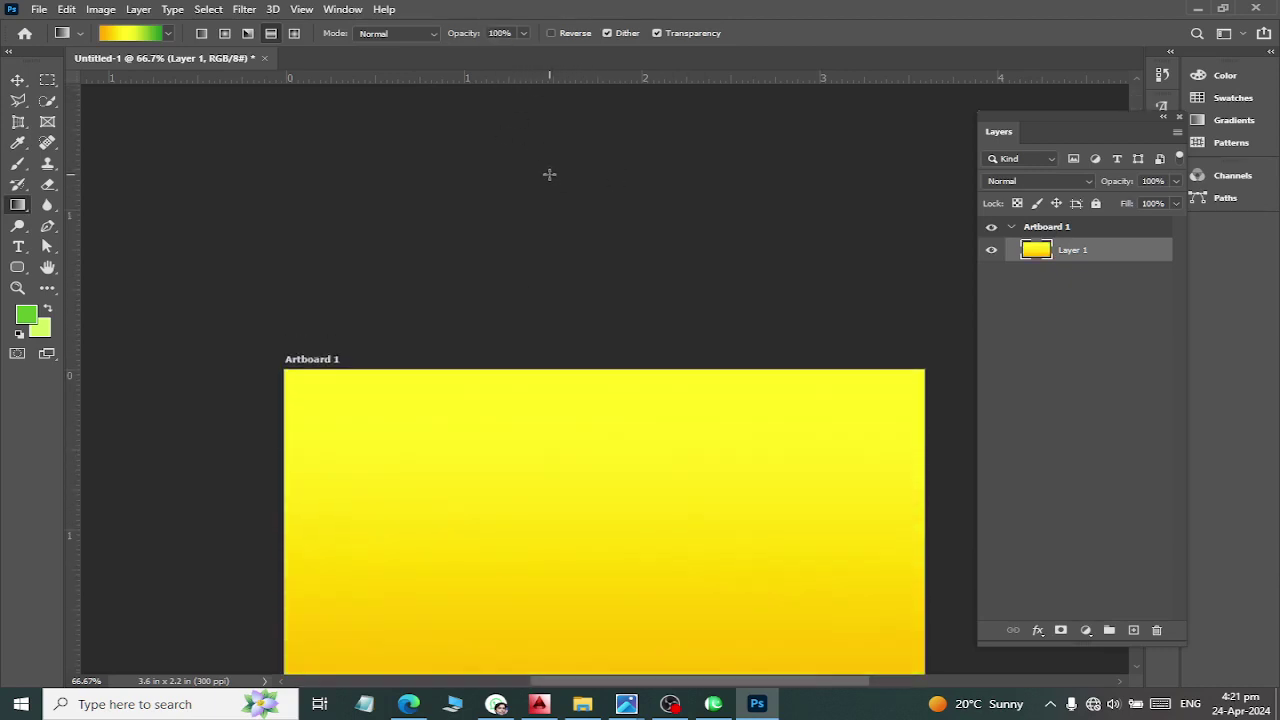
scroll(610, 388, down, 2)
drag(581, 616, 565, 229)
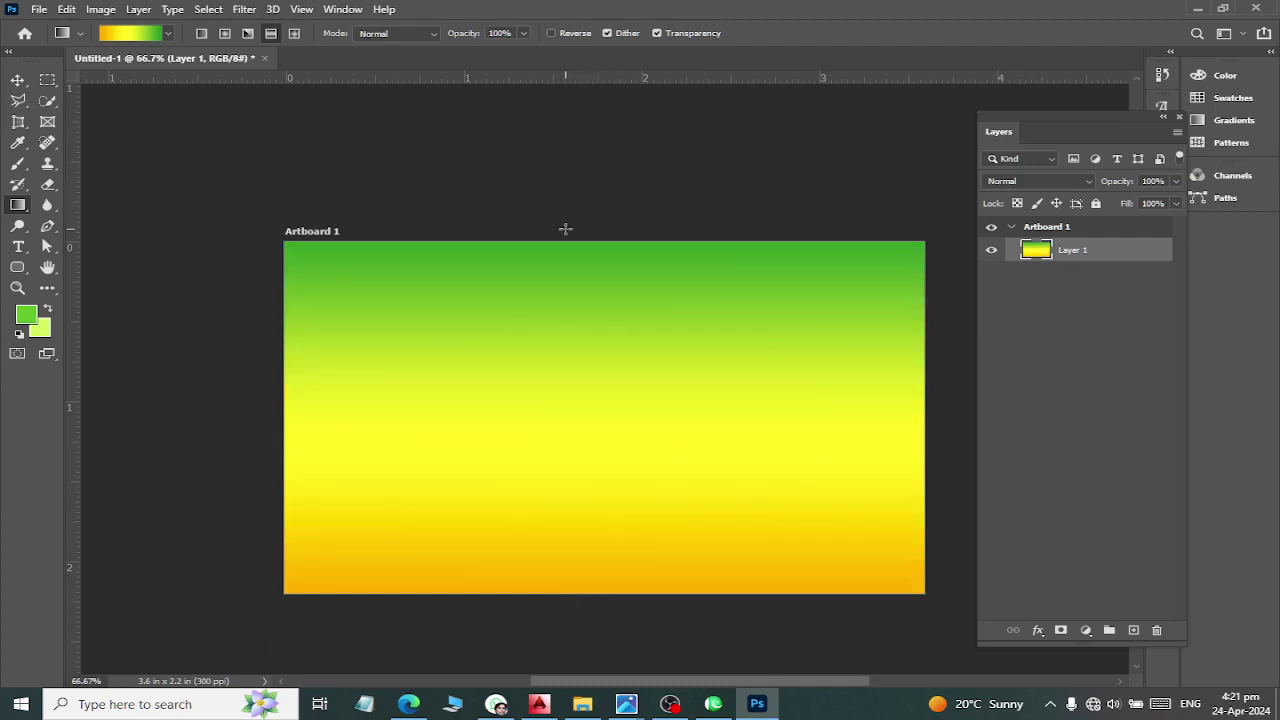
click(17, 80)
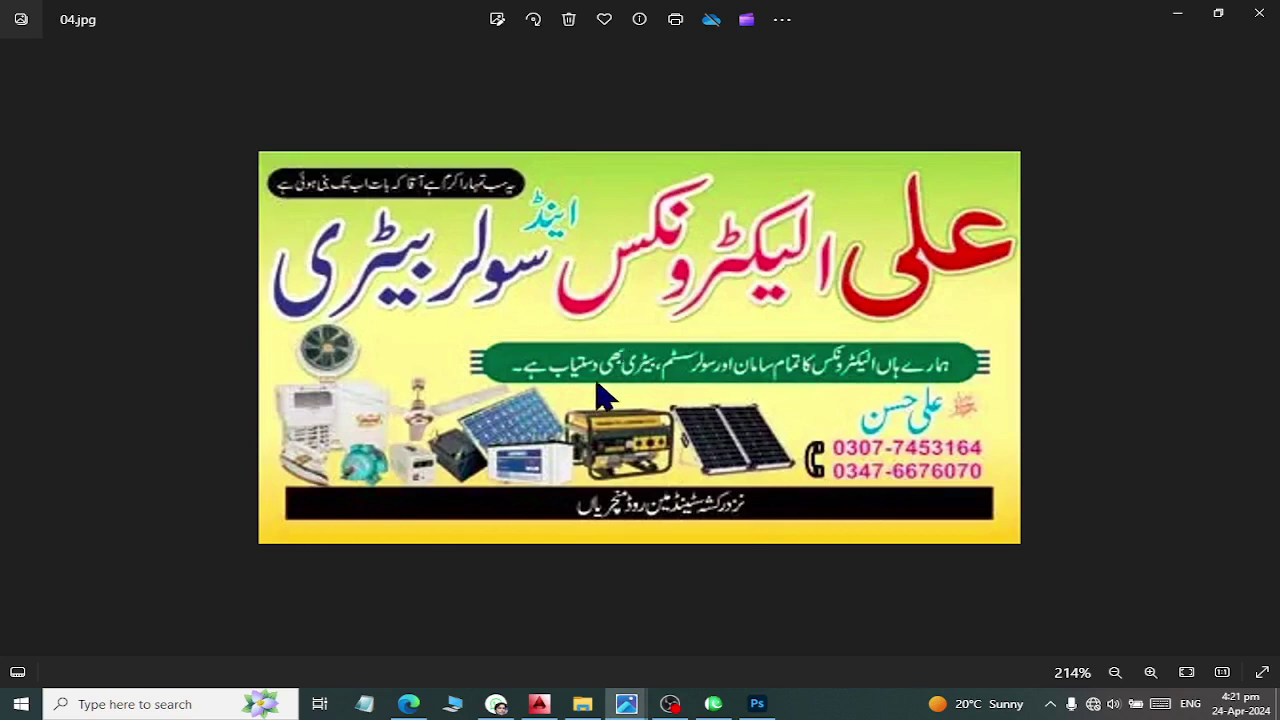
key(alt+Tab)
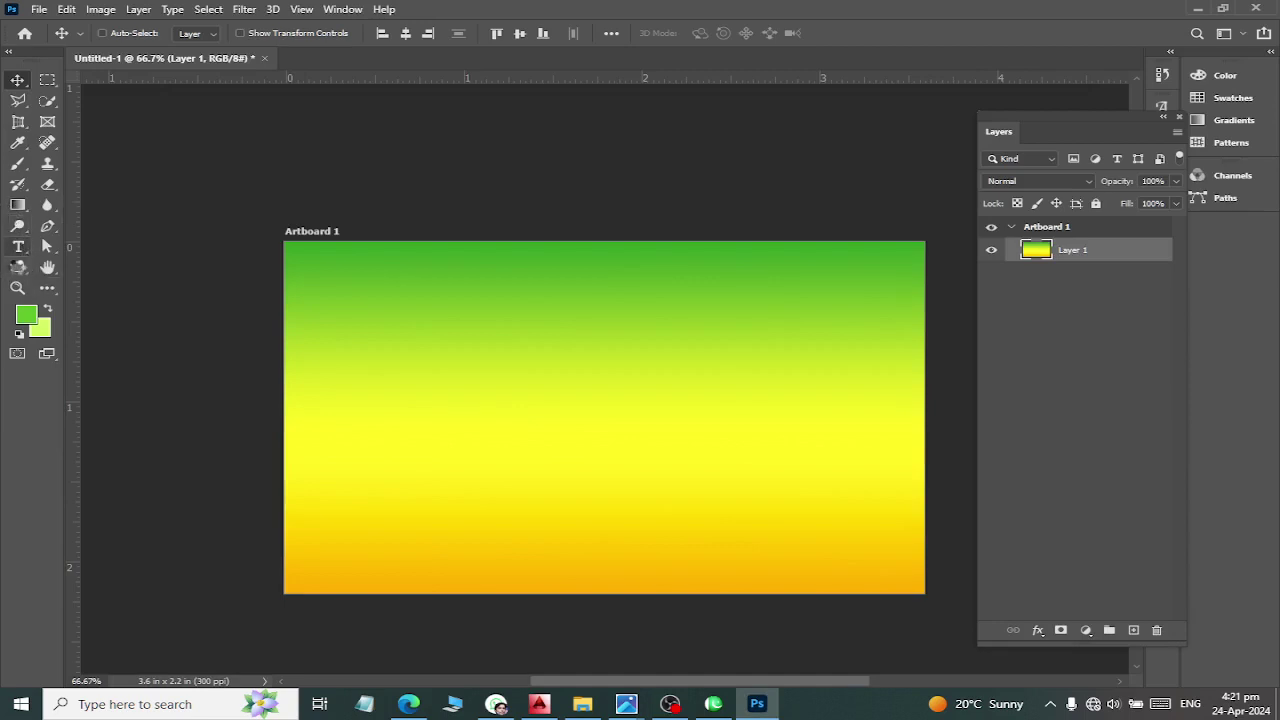
Draw a green rectangle bar near the artboard bottom and centre it horizontally
click(18, 267)
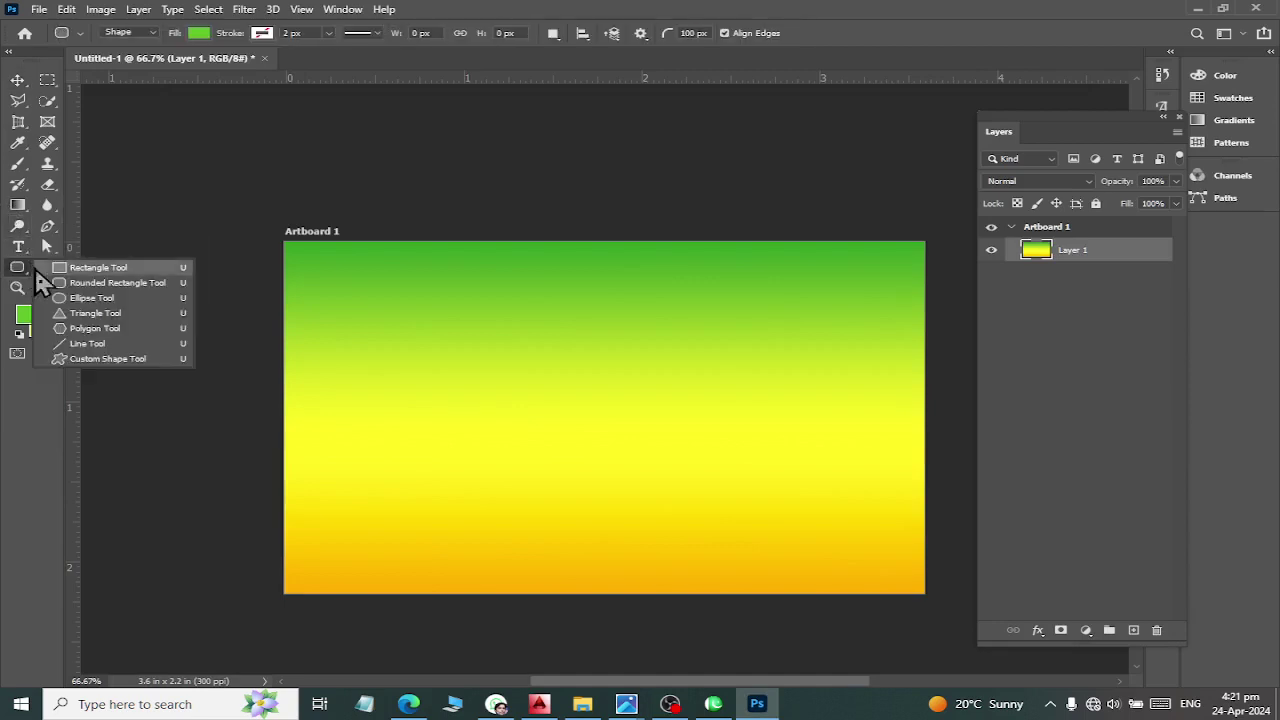
click(92, 268)
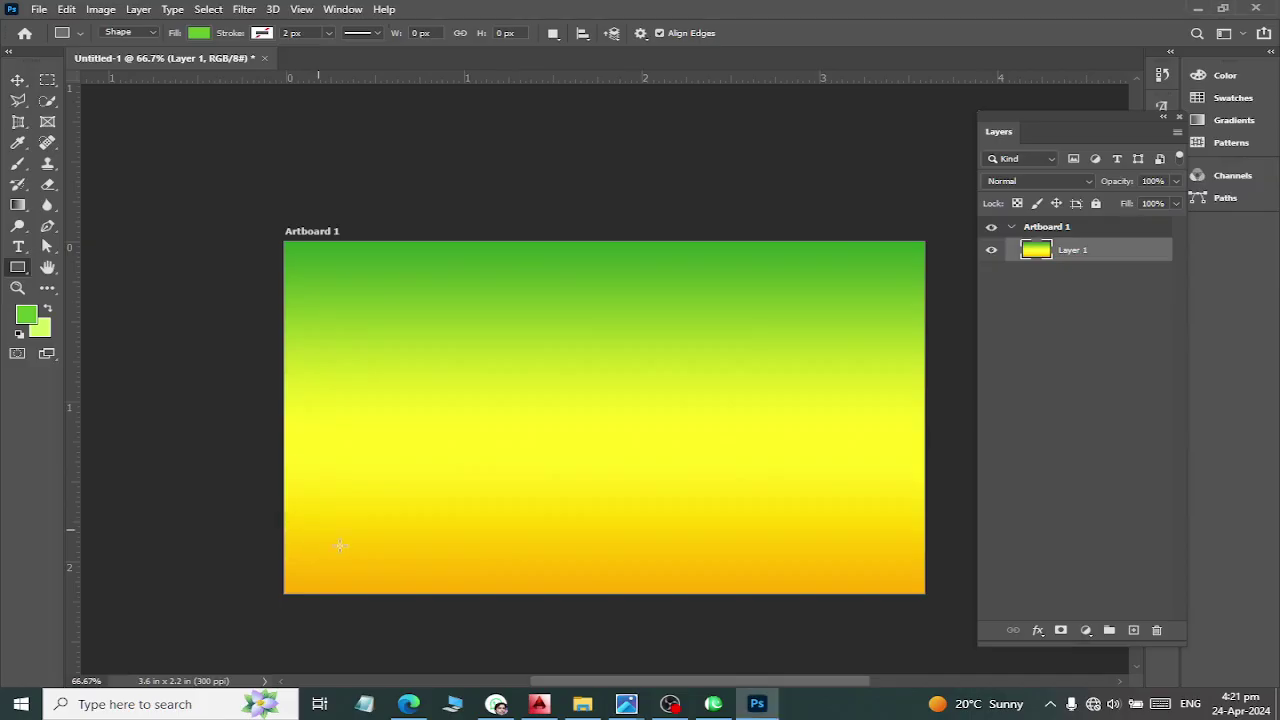
drag(318, 530, 893, 568)
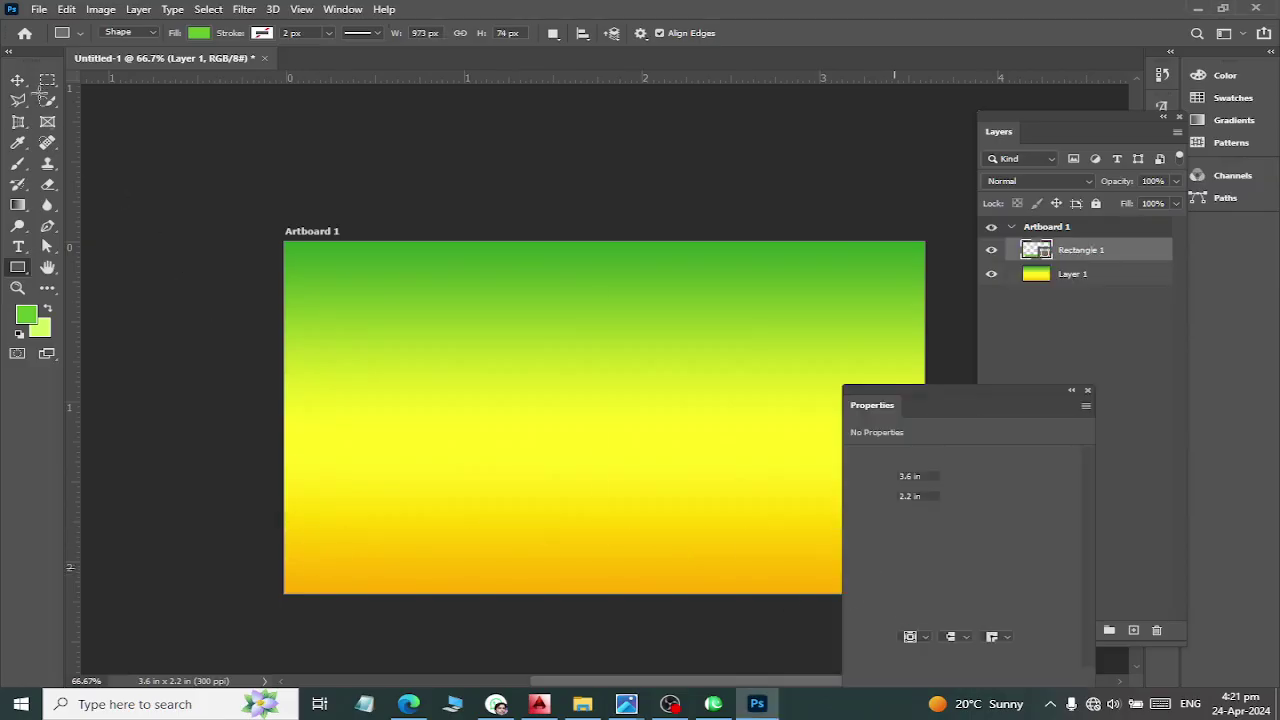
key(v)
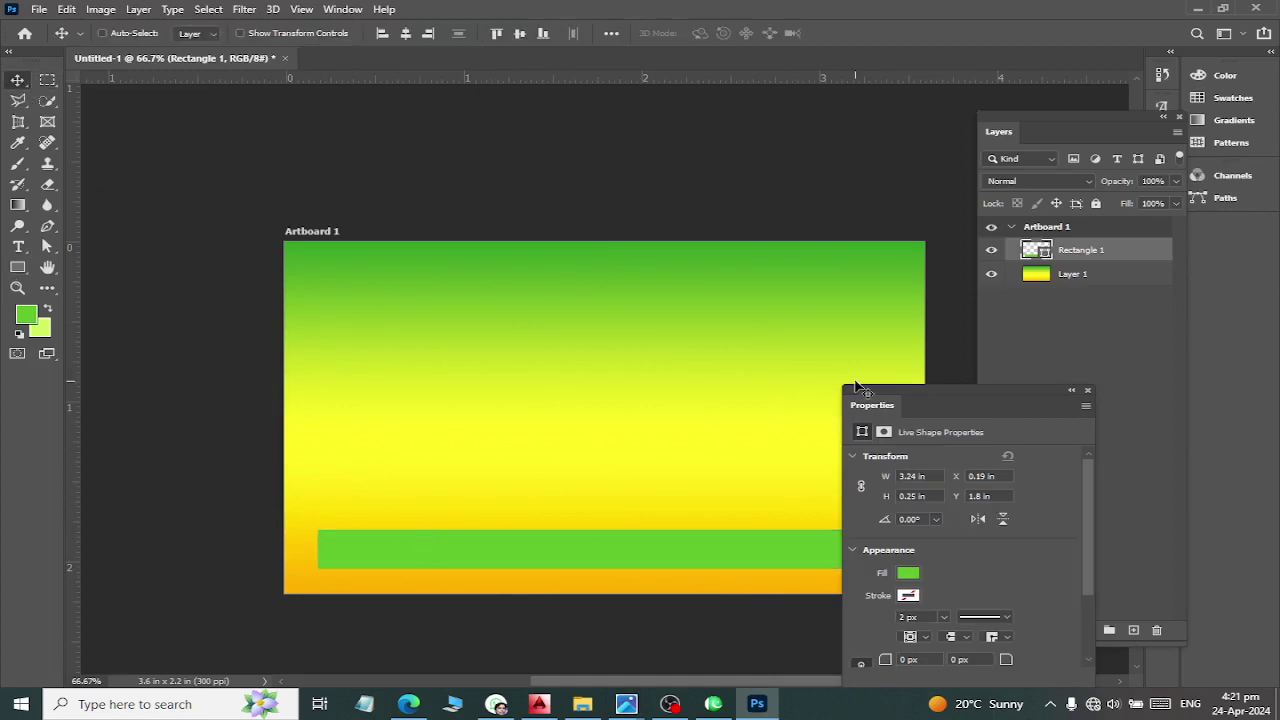
shift+click(1071, 285)
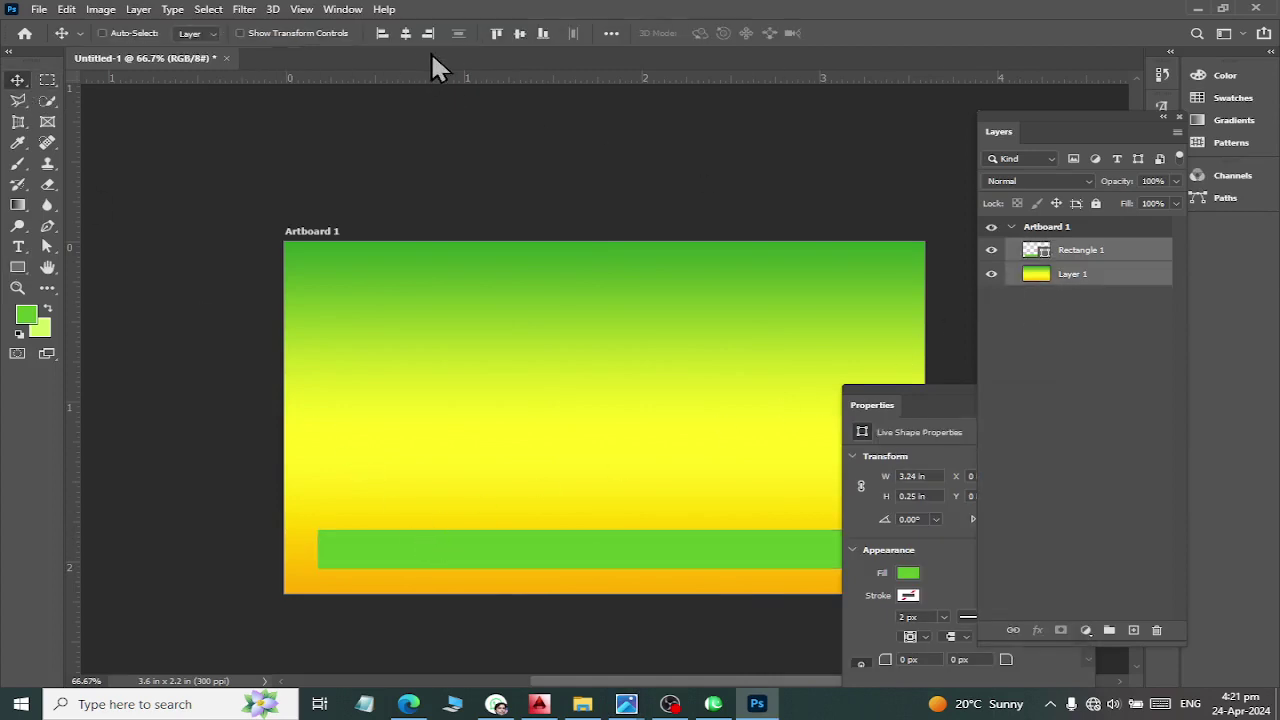
click(403, 35)
Select Rectangle 1 and nudge it down three pixels
click(1063, 332)
click(1046, 246)
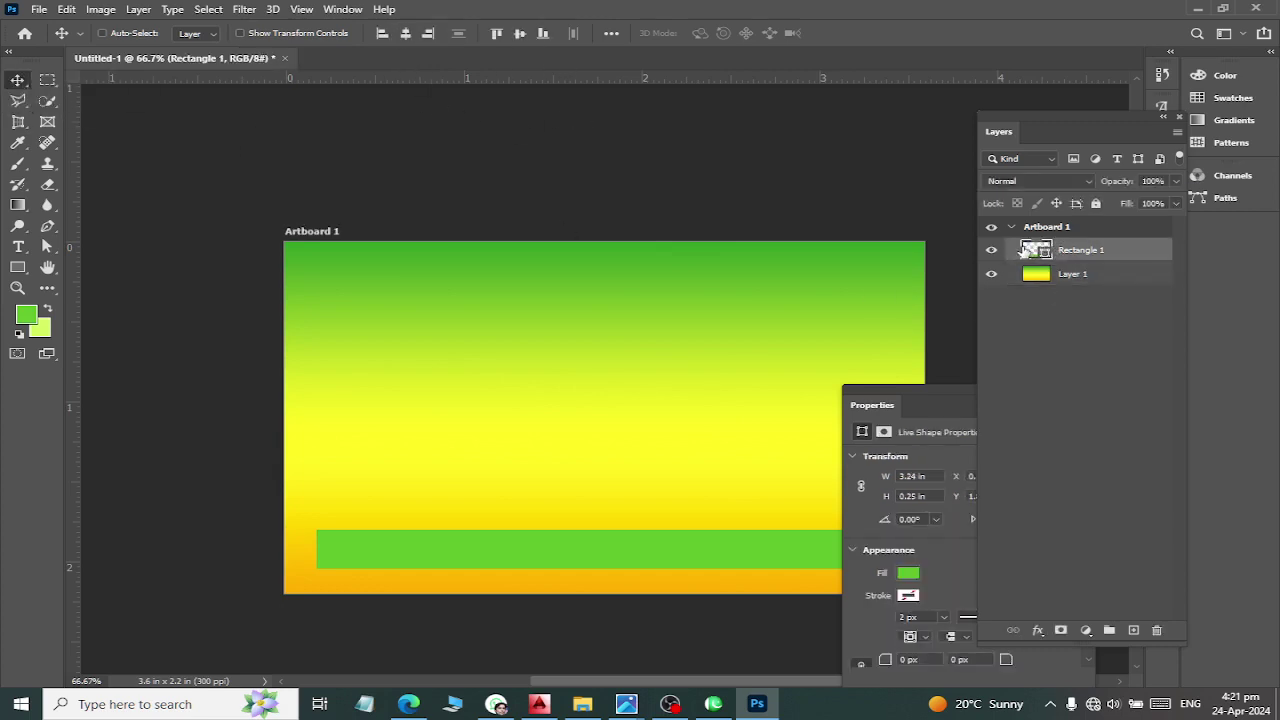
key(Down)
key(Down)
key(Down)
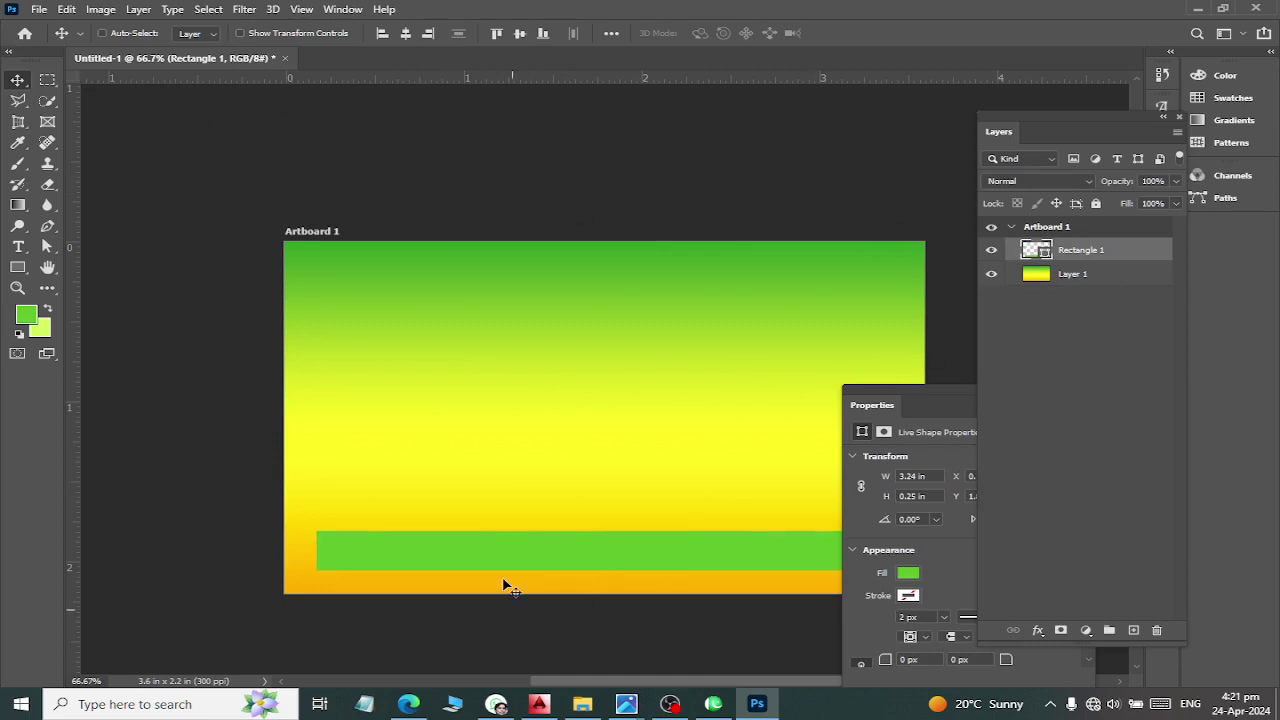
key(Down)
key(Down)
key(Down)
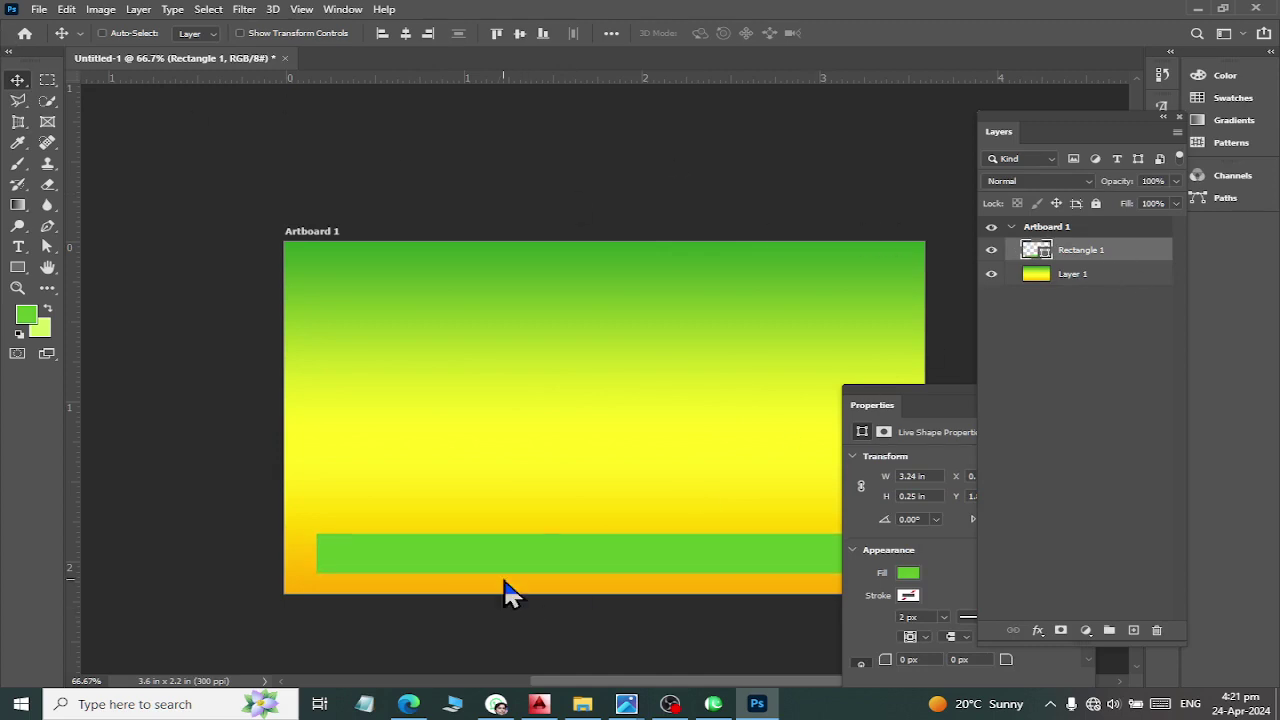
key(Down)
key(Down)
key(Down)
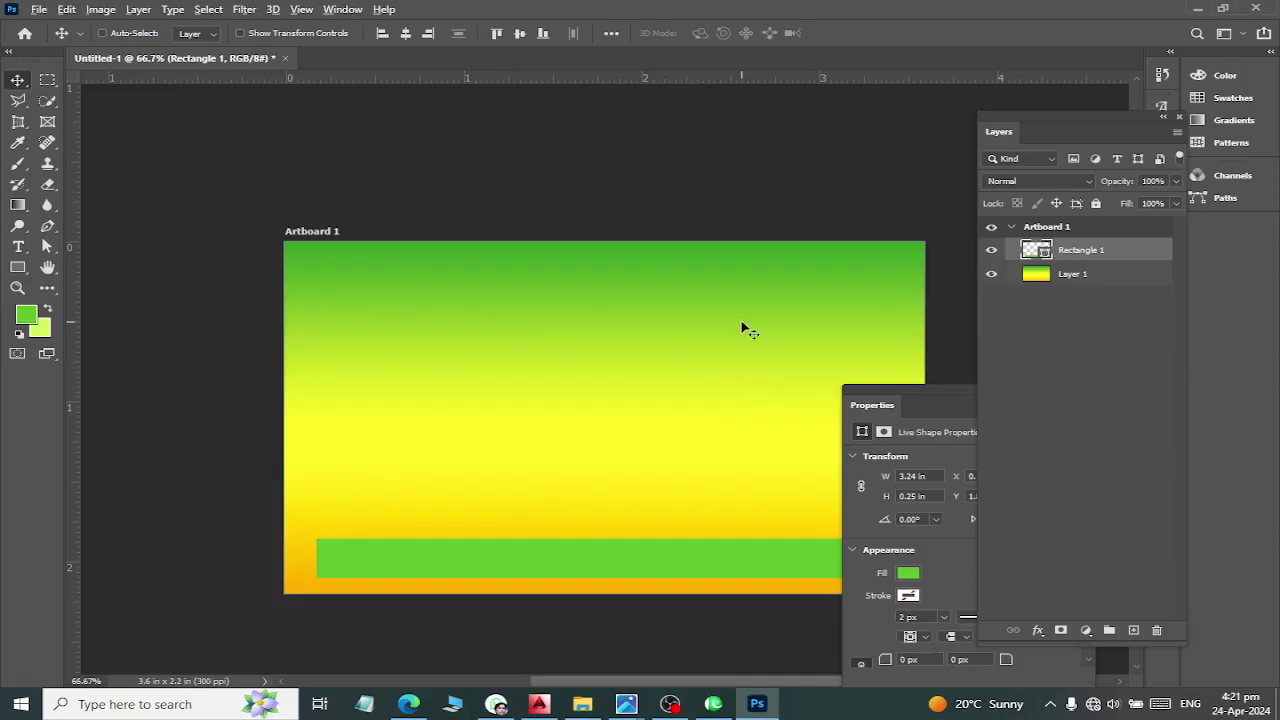
Draw a rounded-rectangle pill across the middle of the artboard on a new layer
click(17, 267)
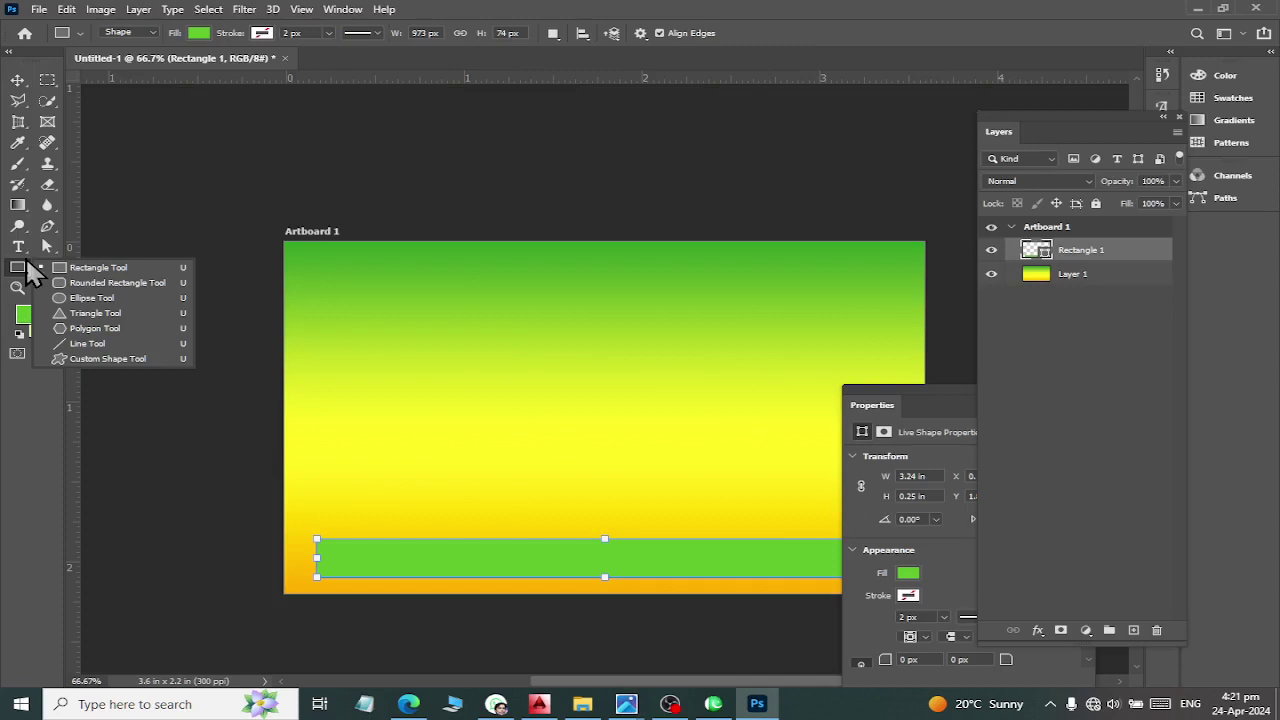
click(120, 283)
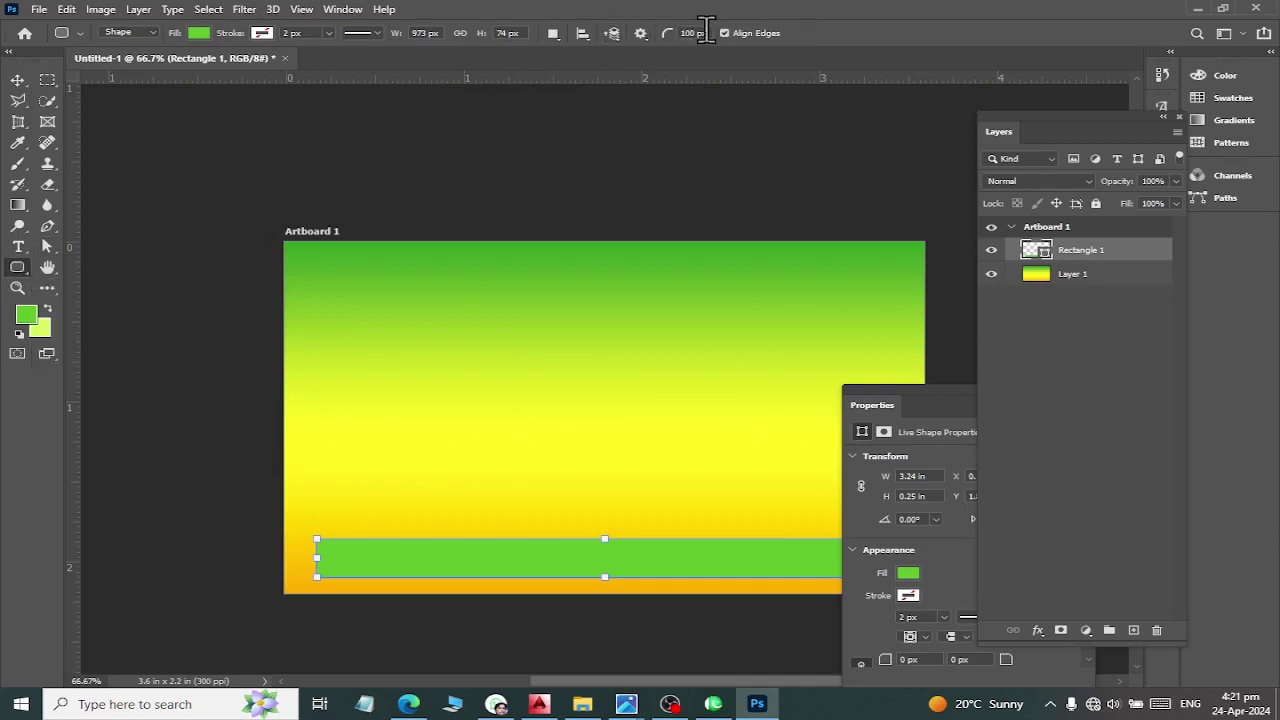
drag(522, 321, 830, 354)
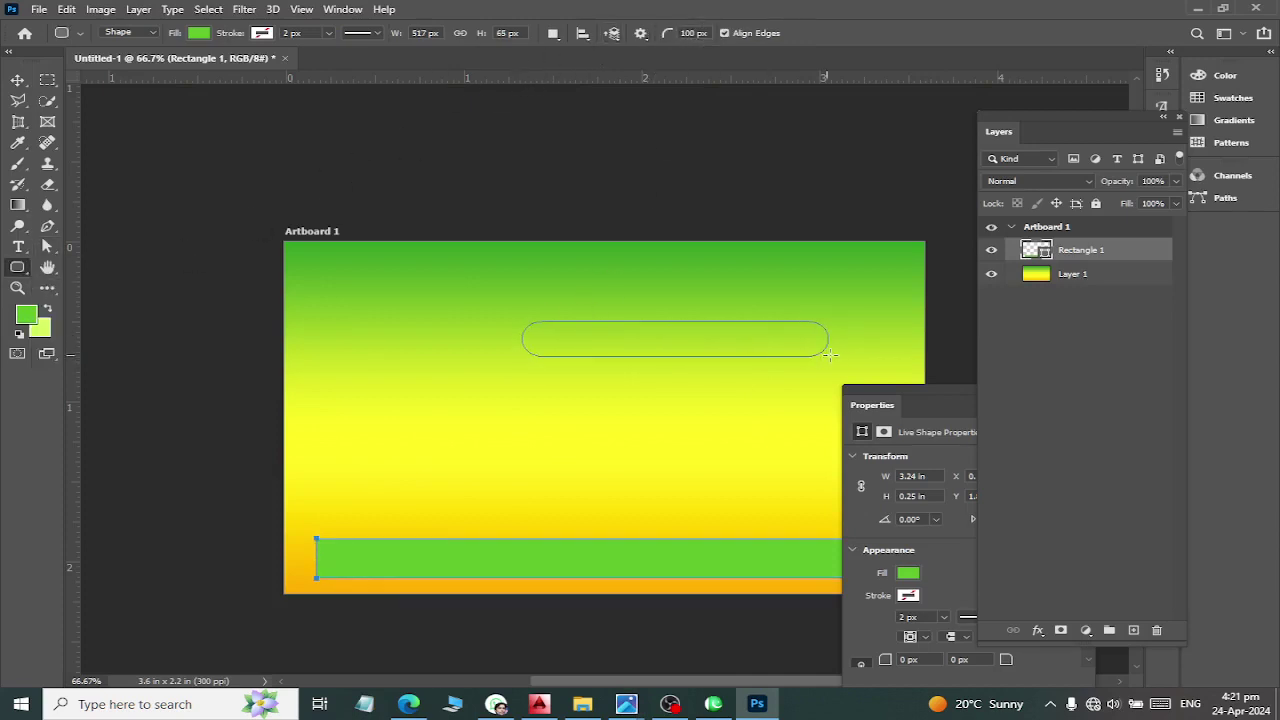
key(ctrl+z)
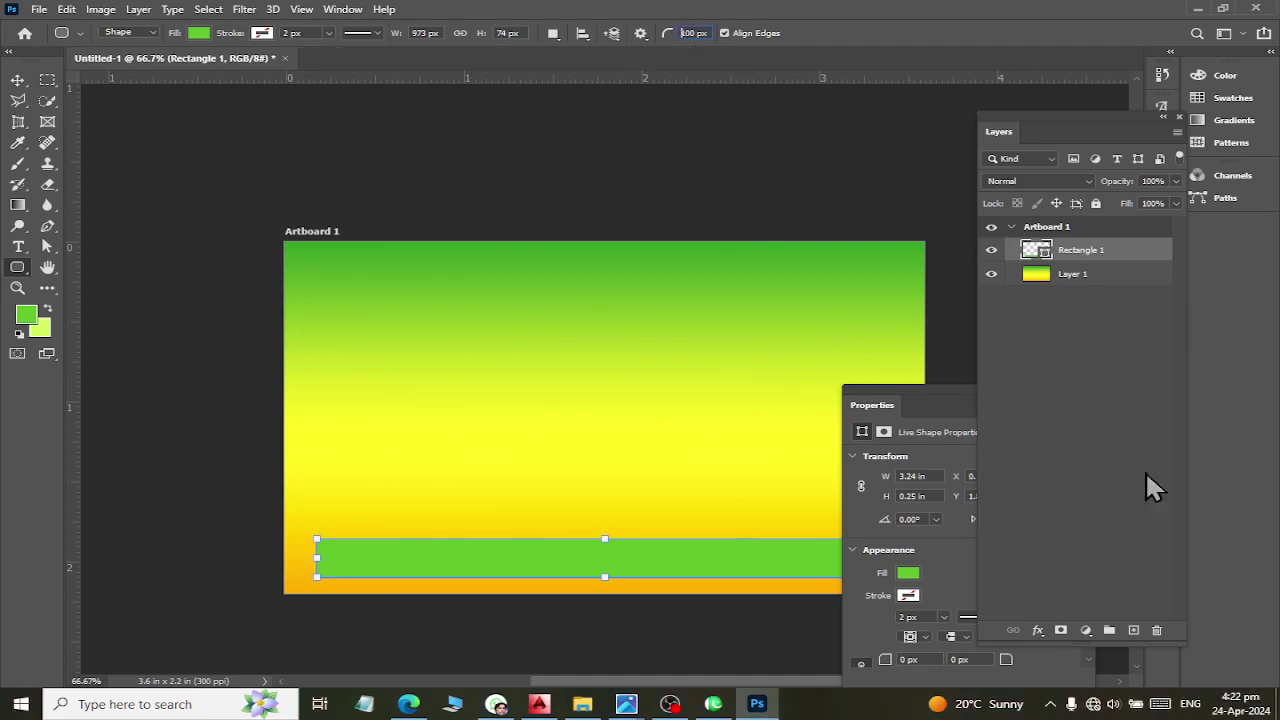
click(1133, 630)
drag(428, 385, 882, 415)
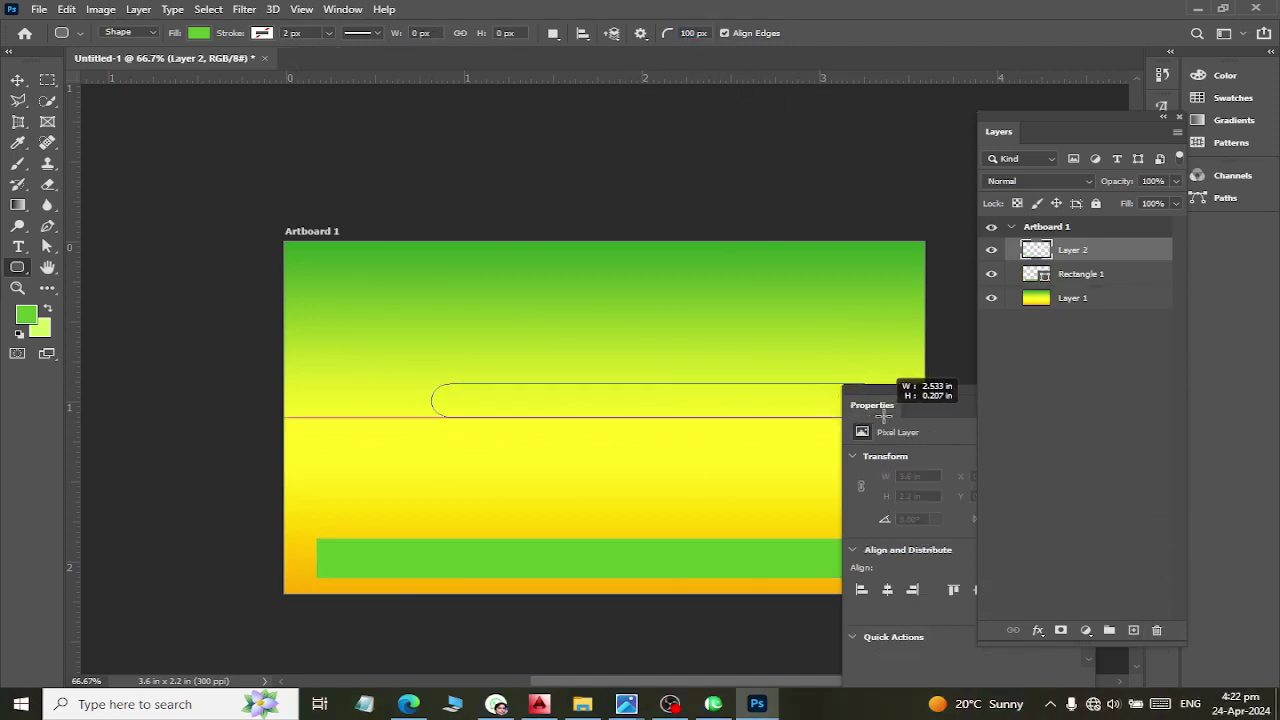
drag(882, 415, 884, 417)
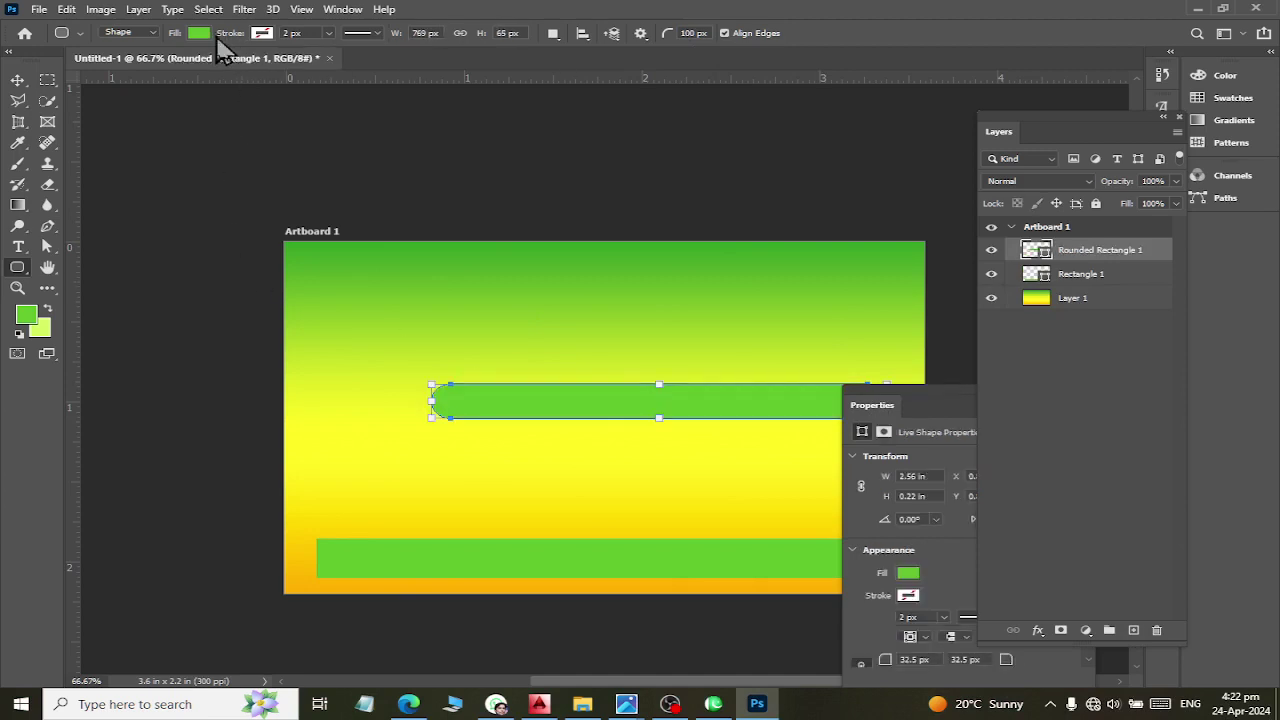
Fill the rounded-rectangle pill with black
click(199, 33)
click(229, 118)
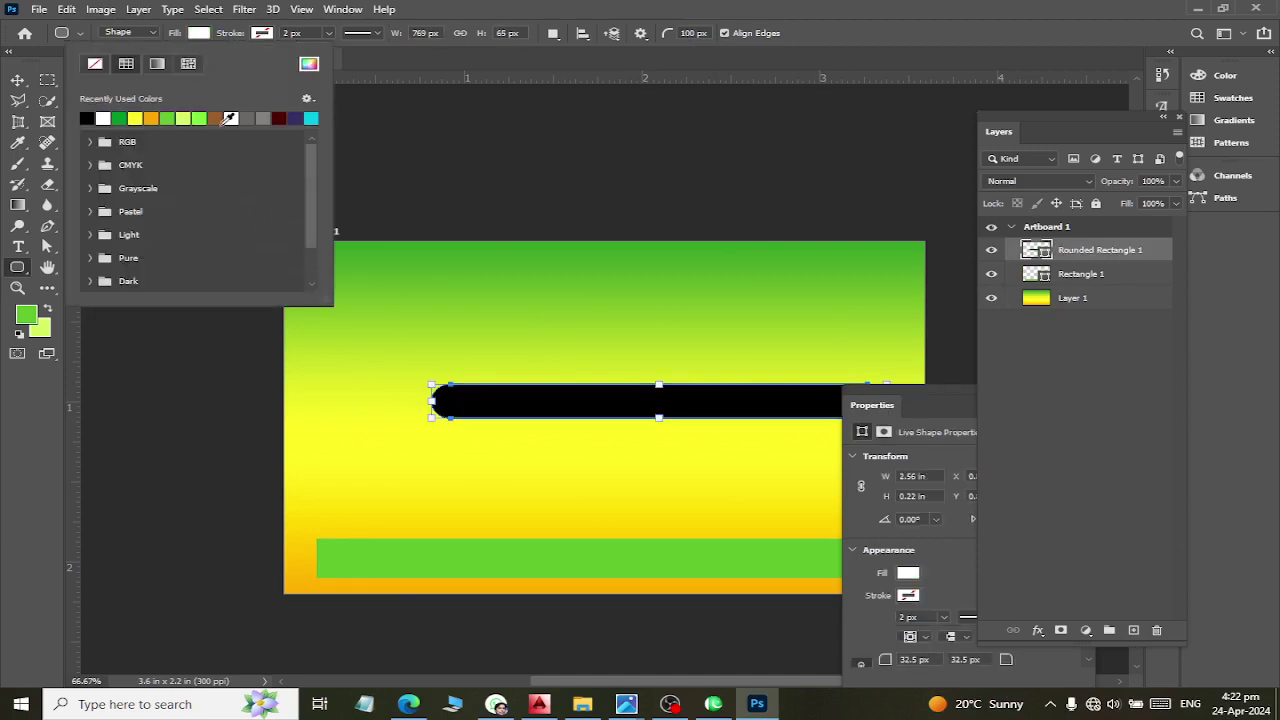
click(18, 80)
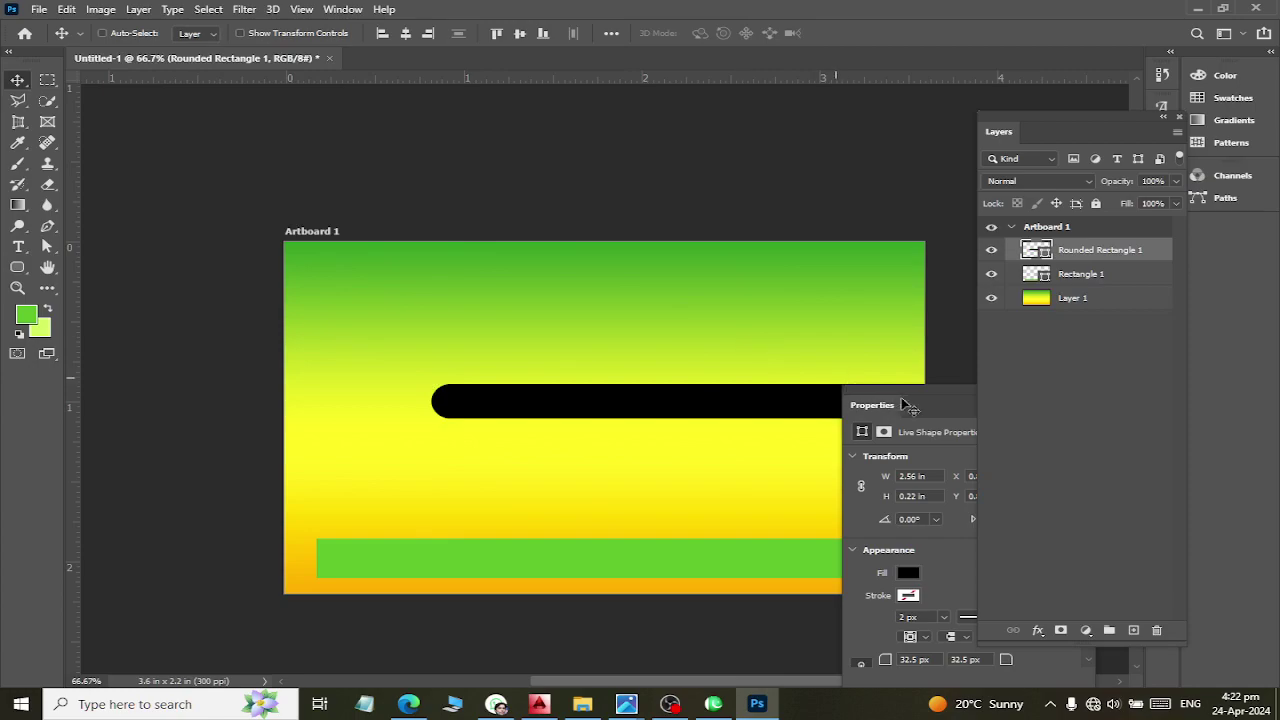
drag(905, 405, 1010, 436)
key(alt+Tab)
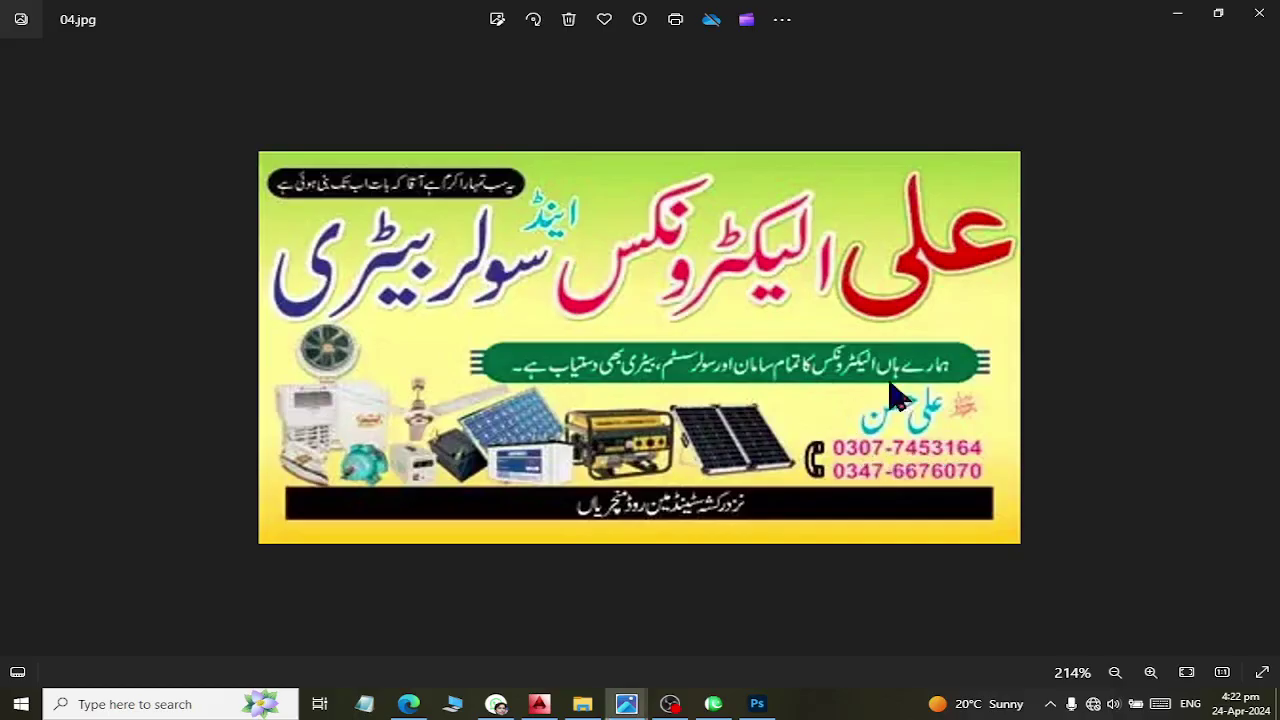
key(alt+Tab)
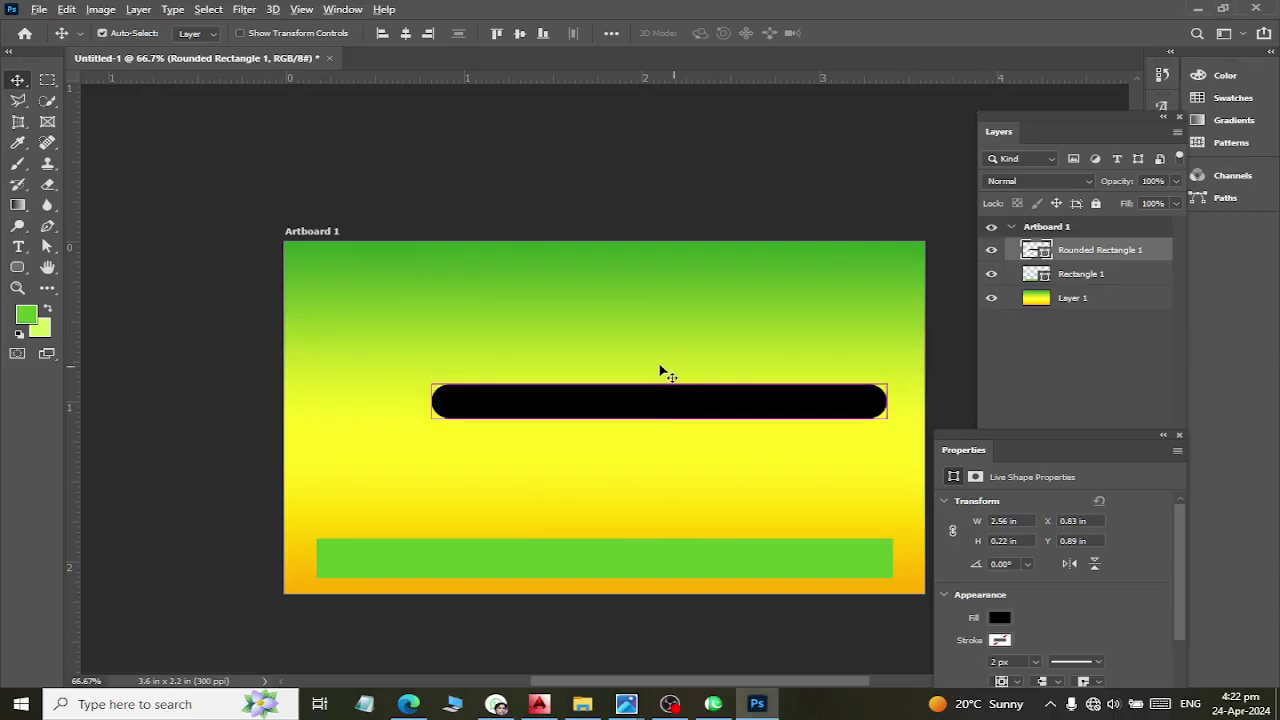
Stretch the black pill slightly taller and wider, then add an empty layer above it
key(ctrl+t)
drag(659, 418, 670, 428)
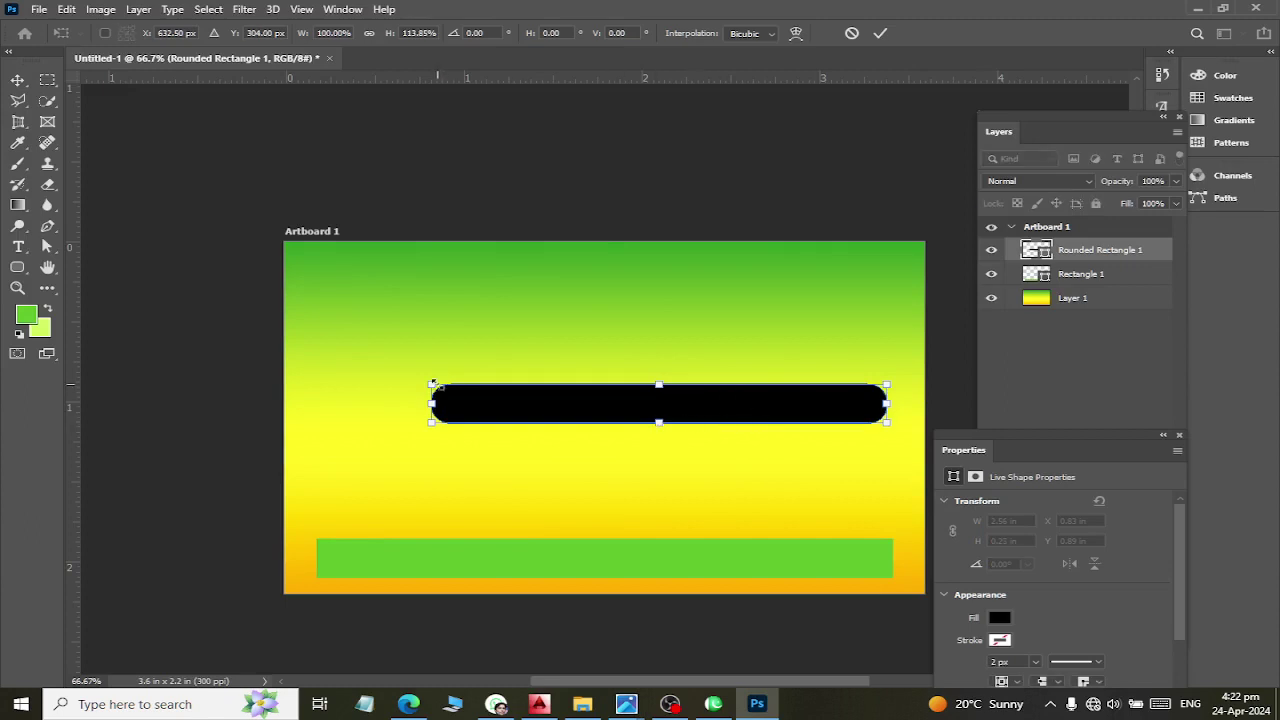
drag(436, 402, 418, 403)
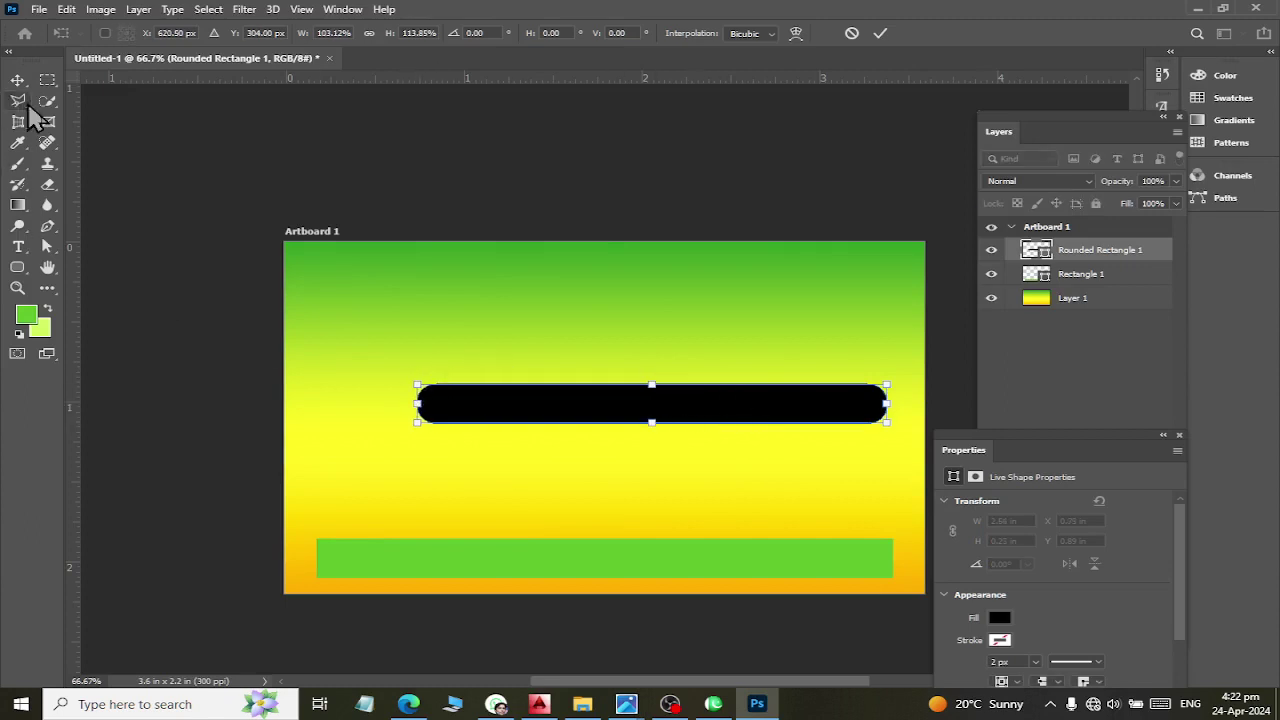
key(Return)
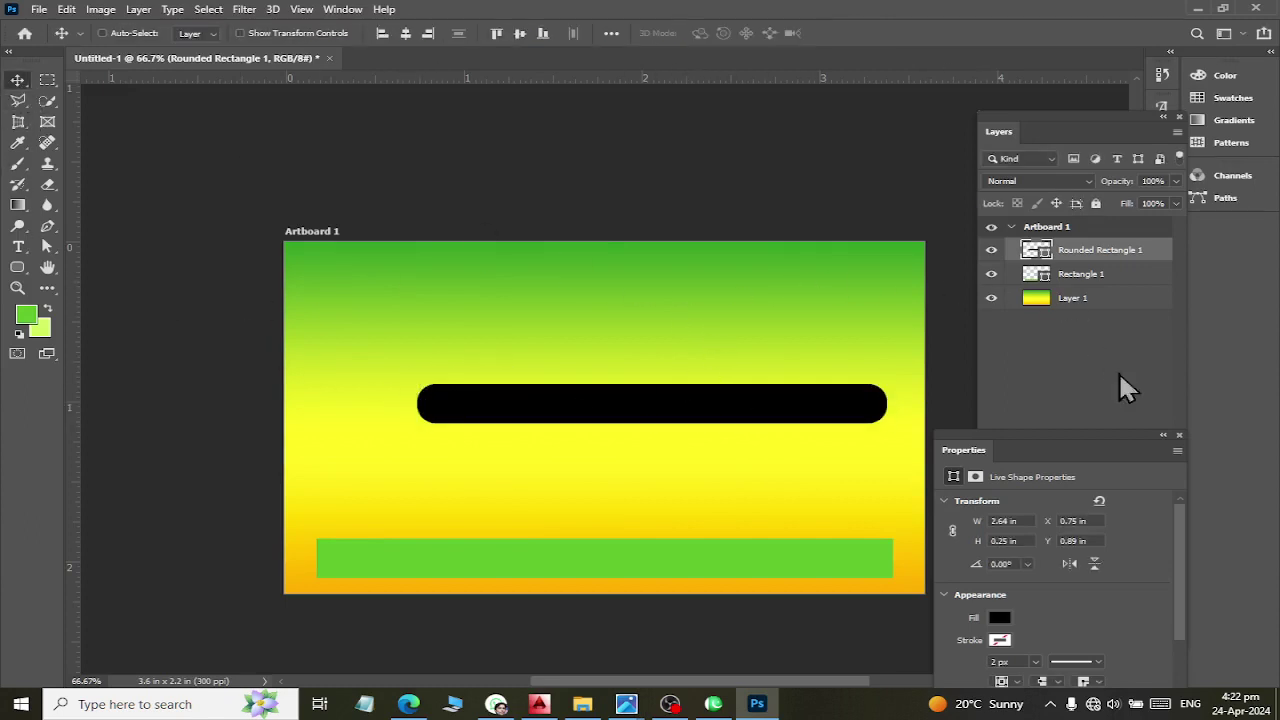
drag(1110, 443, 920, 513)
click(1133, 630)
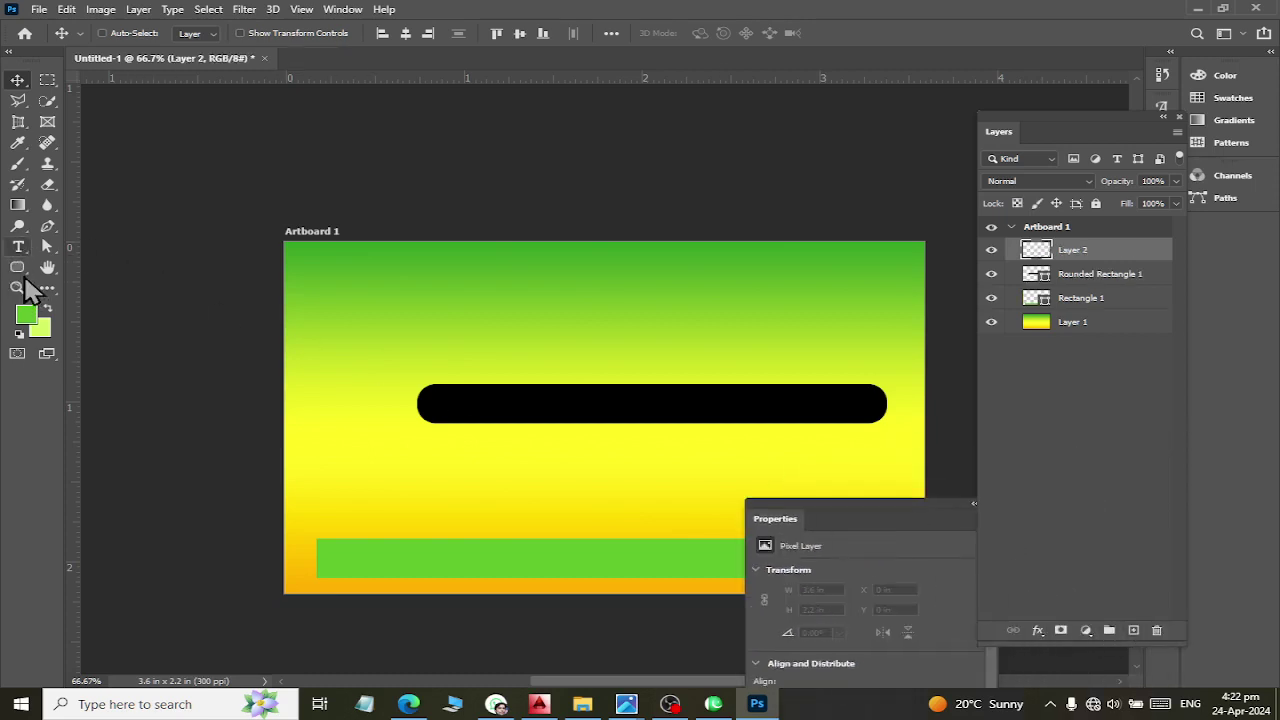
Draw a horizontal black line across the pill with the Line tool
click(17, 267)
click(88, 343)
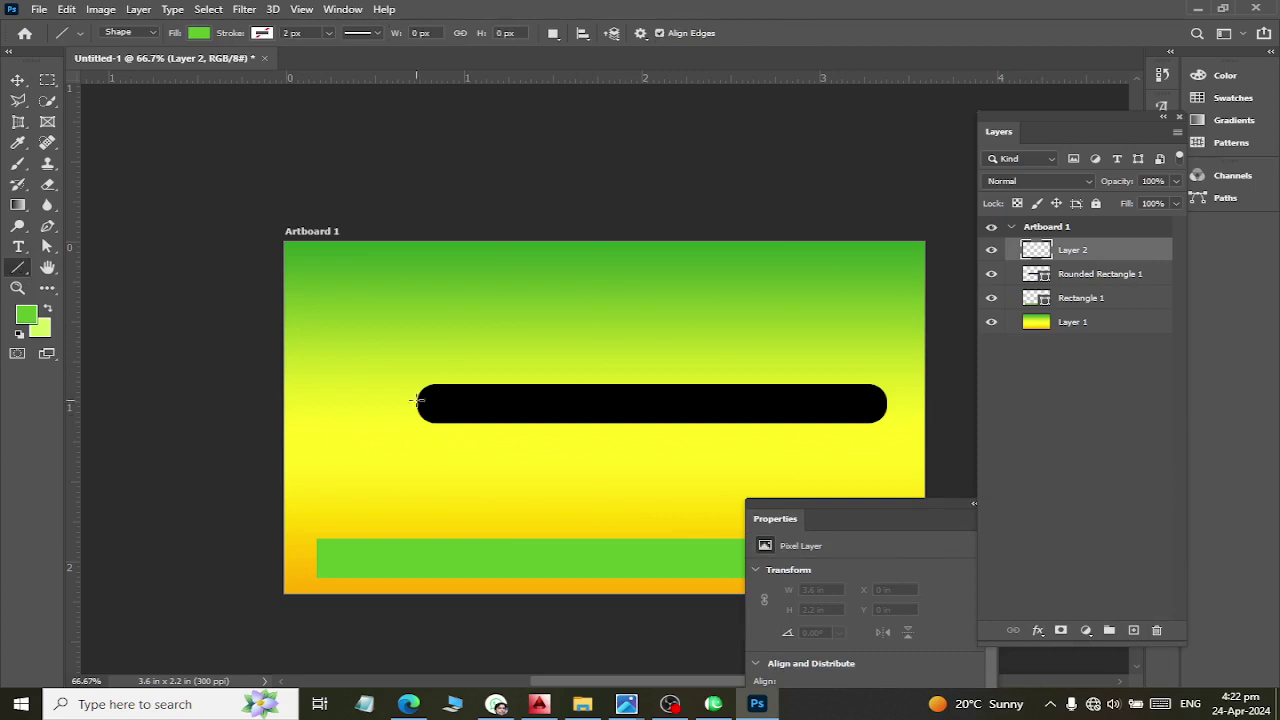
drag(394, 392, 918, 418)
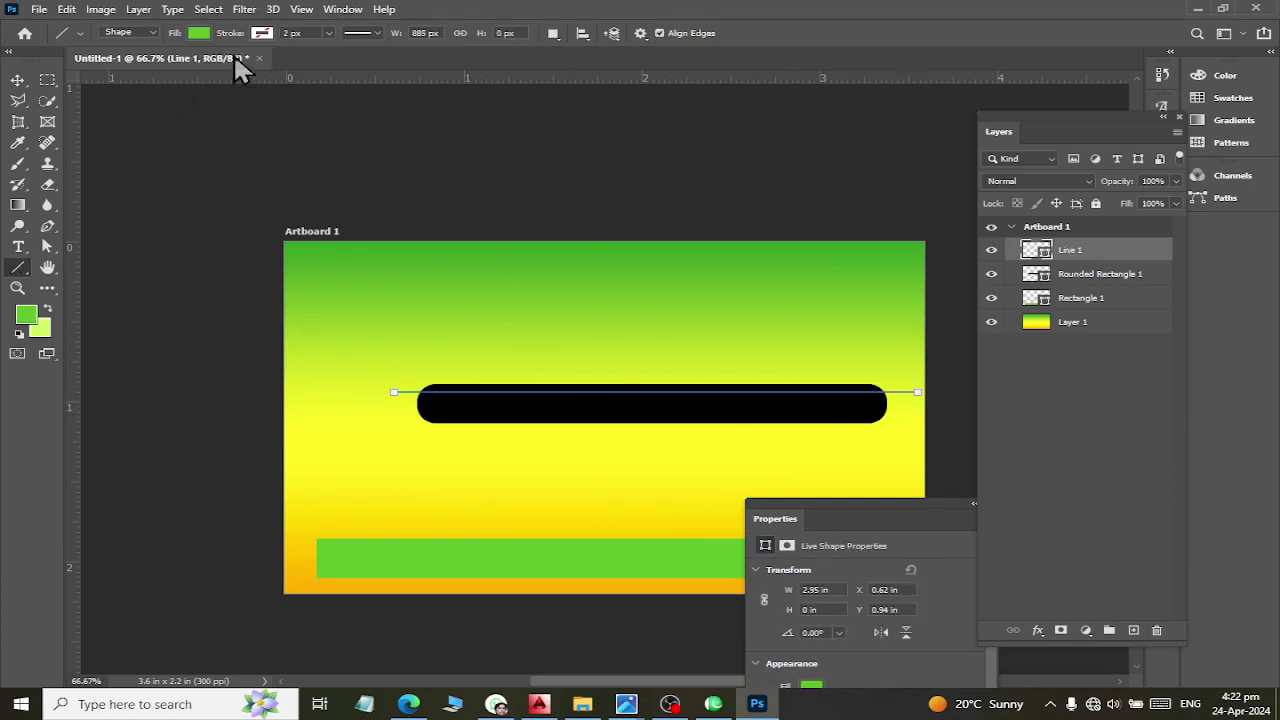
click(199, 33)
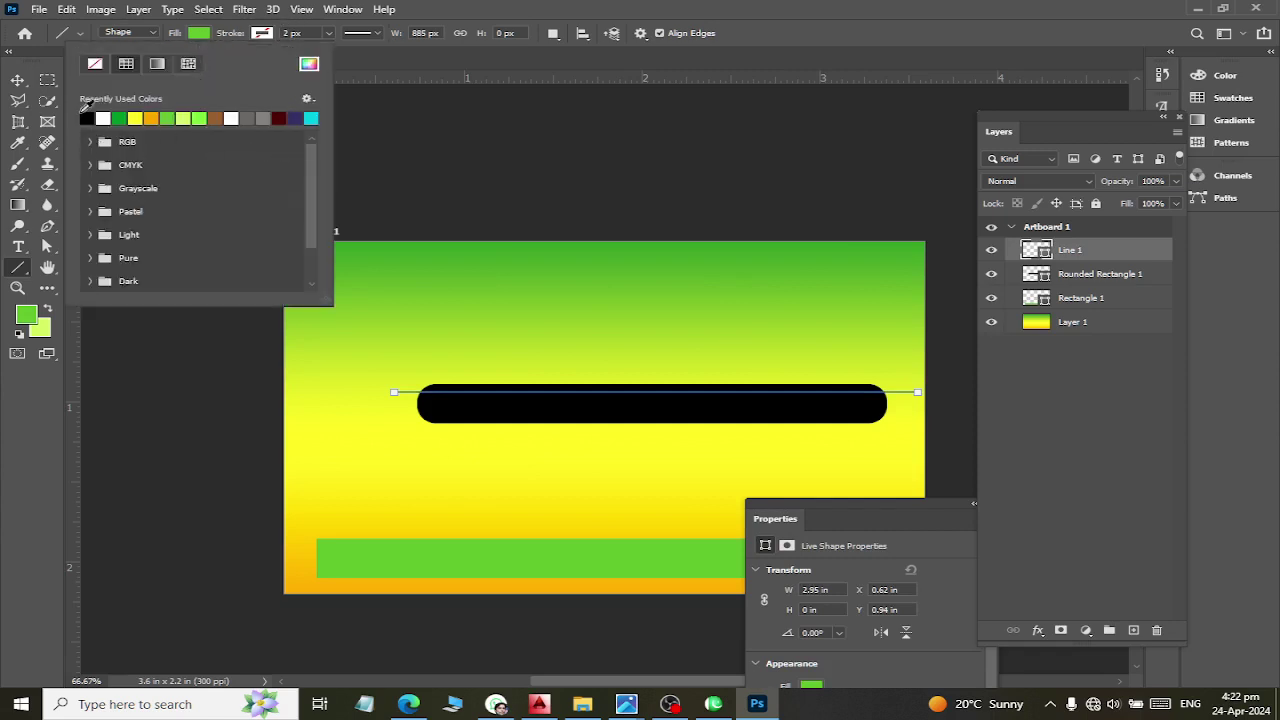
click(87, 118)
click(265, 33)
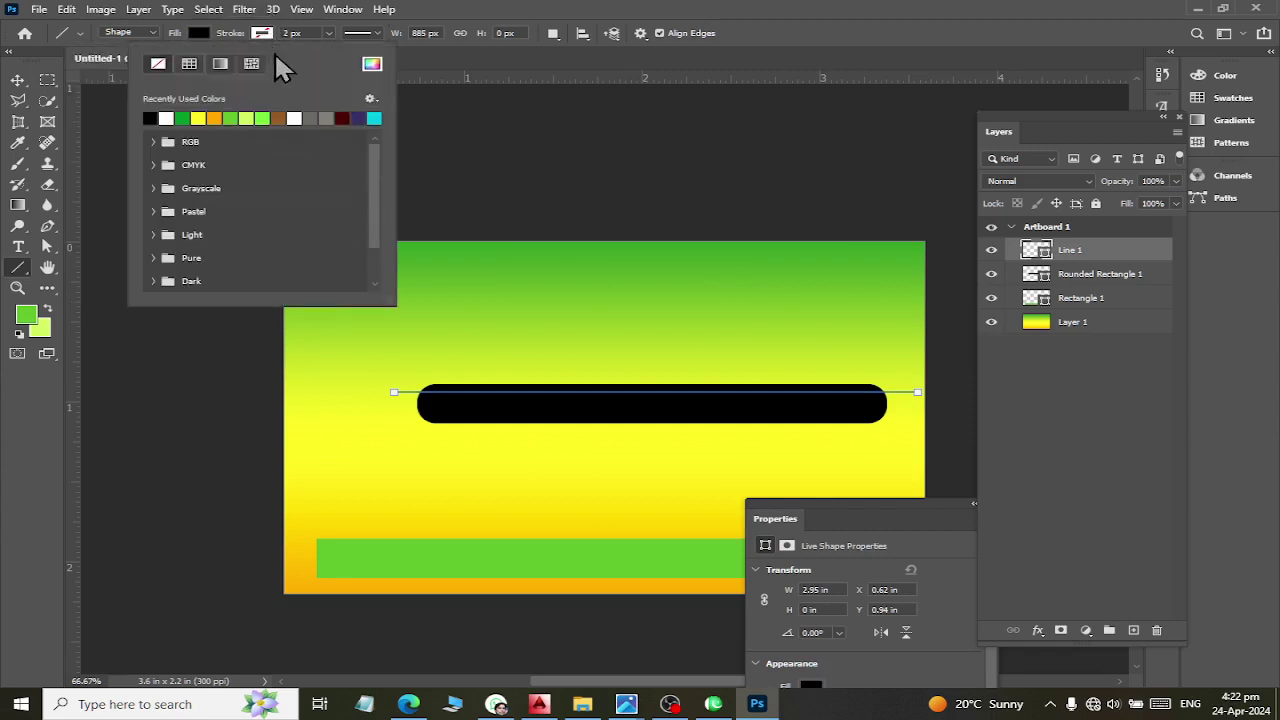
click(304, 35)
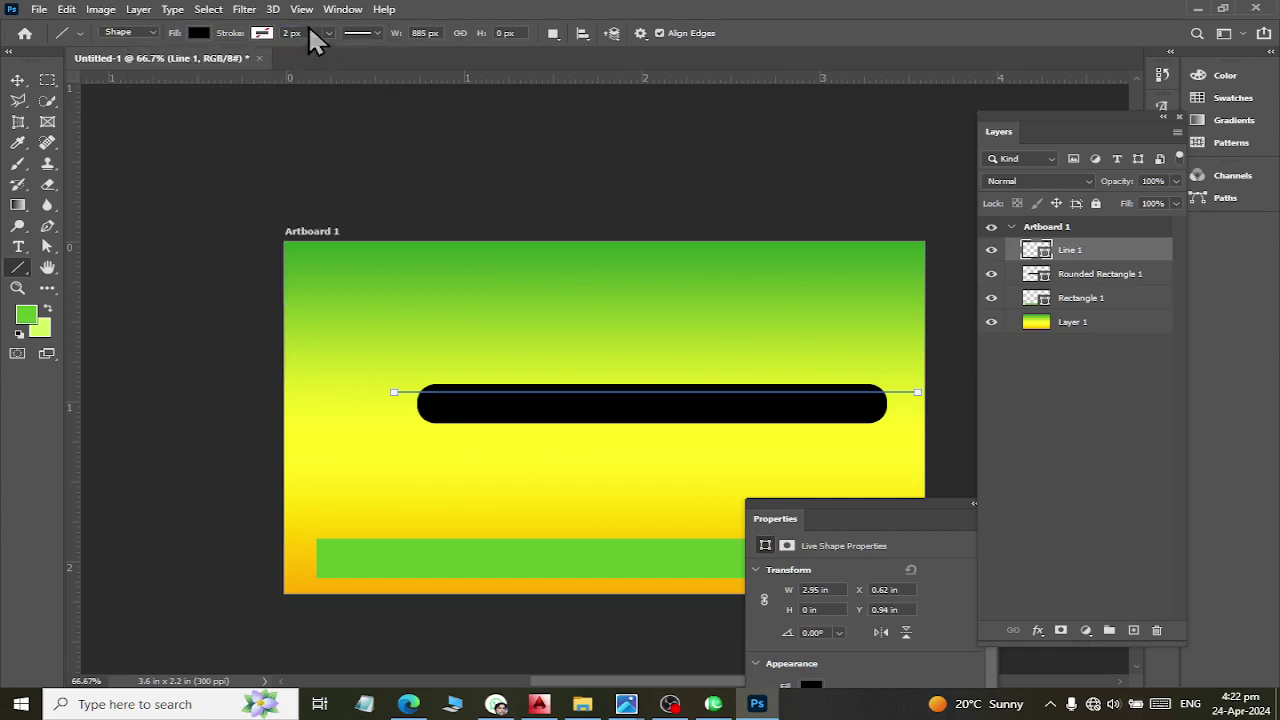
click(309, 33)
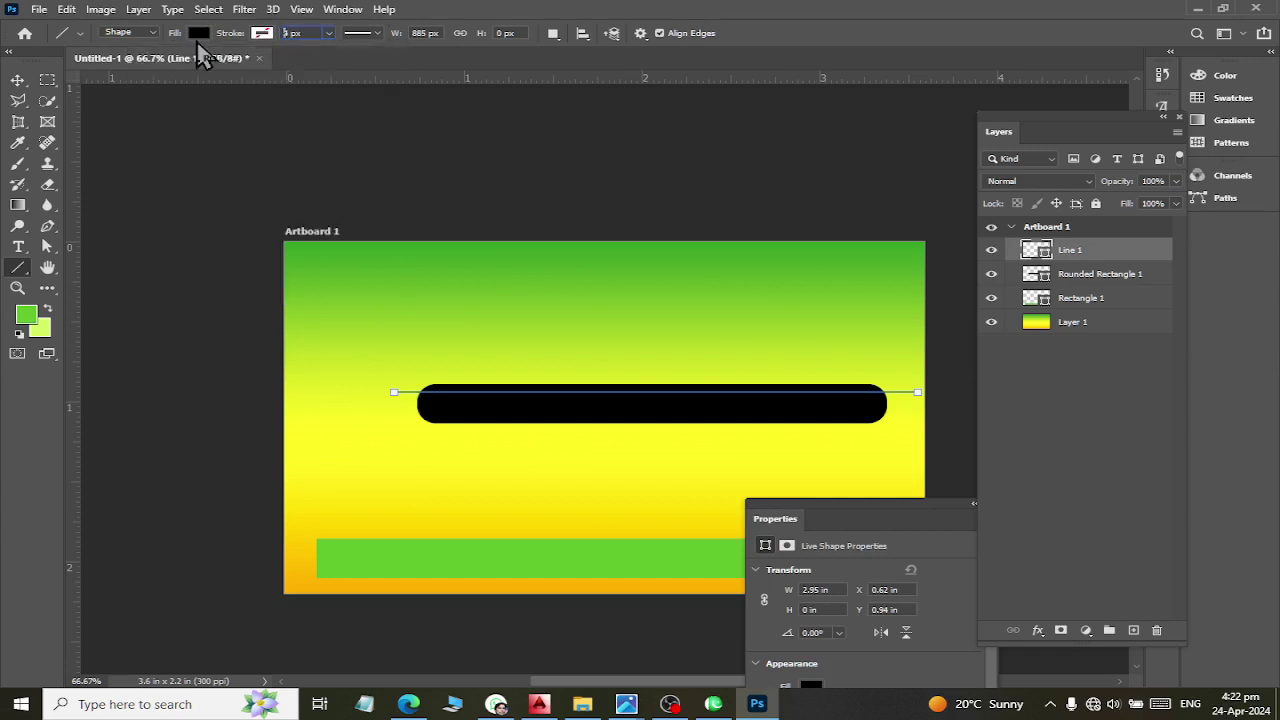
text(4)
Move Line 1 beneath Rounded Rectangle 1 and nudge it slightly down and left
click(18, 84)
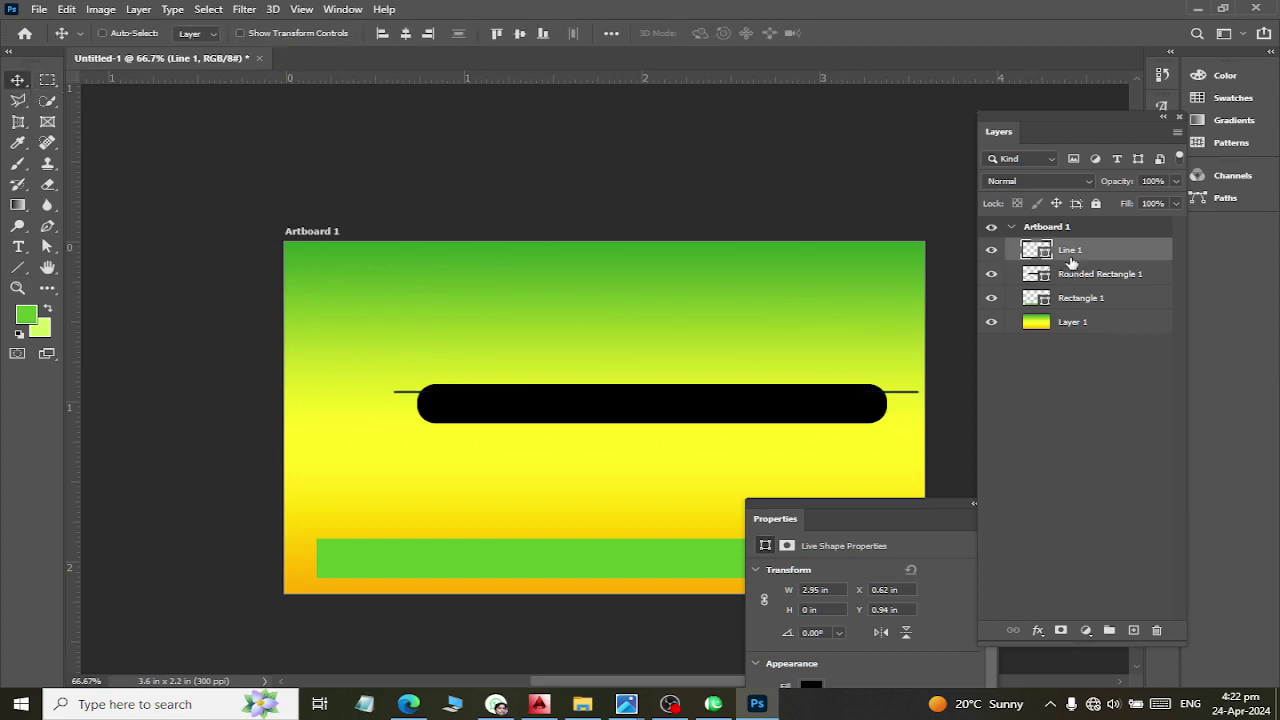
drag(1071, 262, 1071, 288)
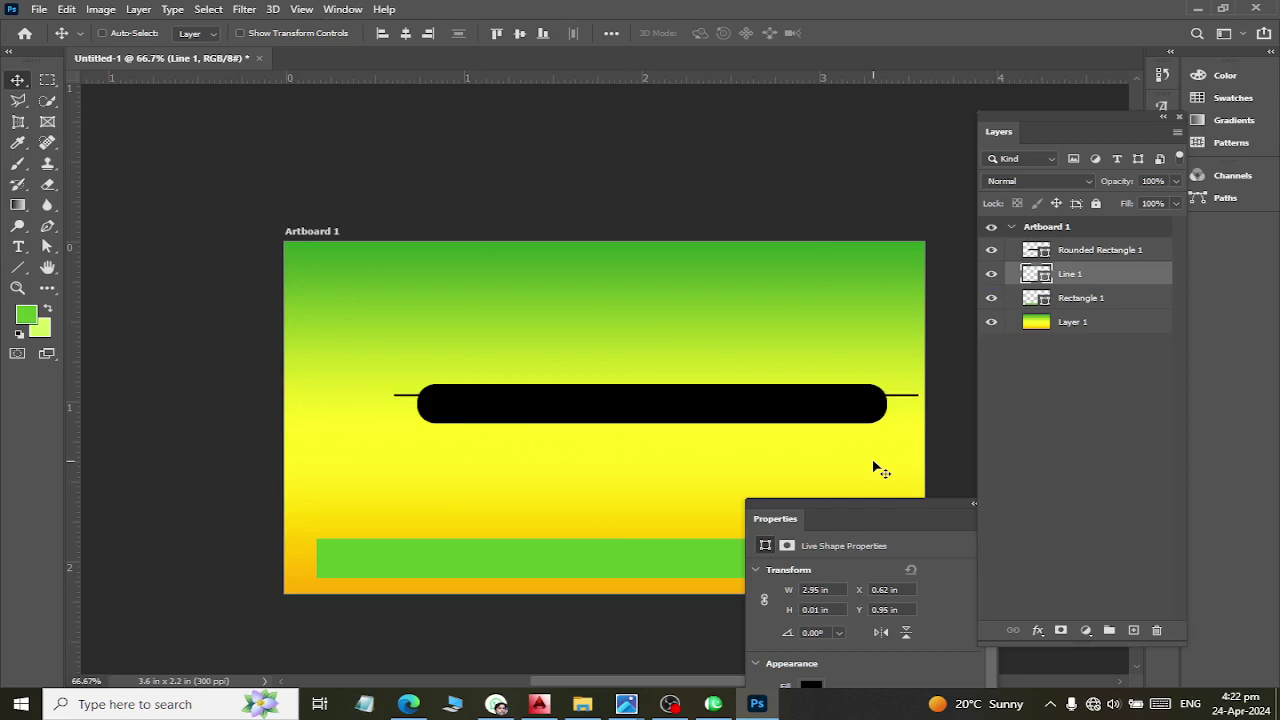
key(Down)
key(Down)
key(Left)
key(alt+Tab)
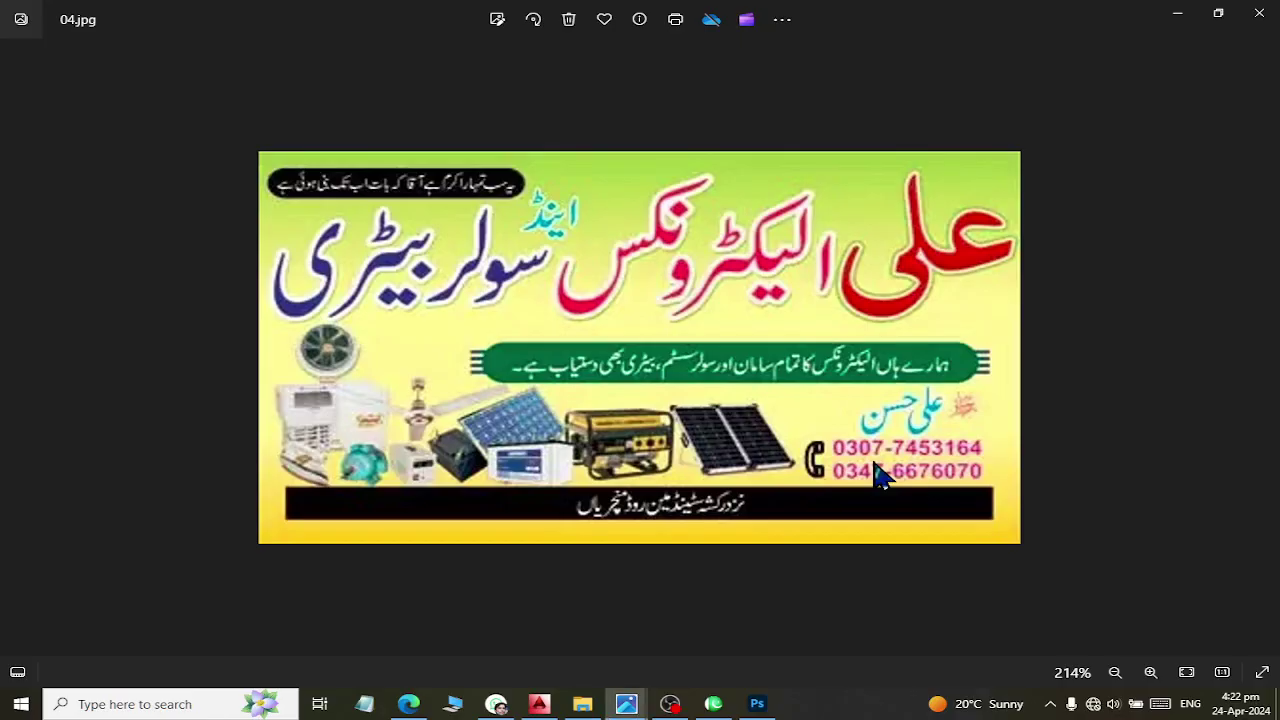
key(alt+Tab)
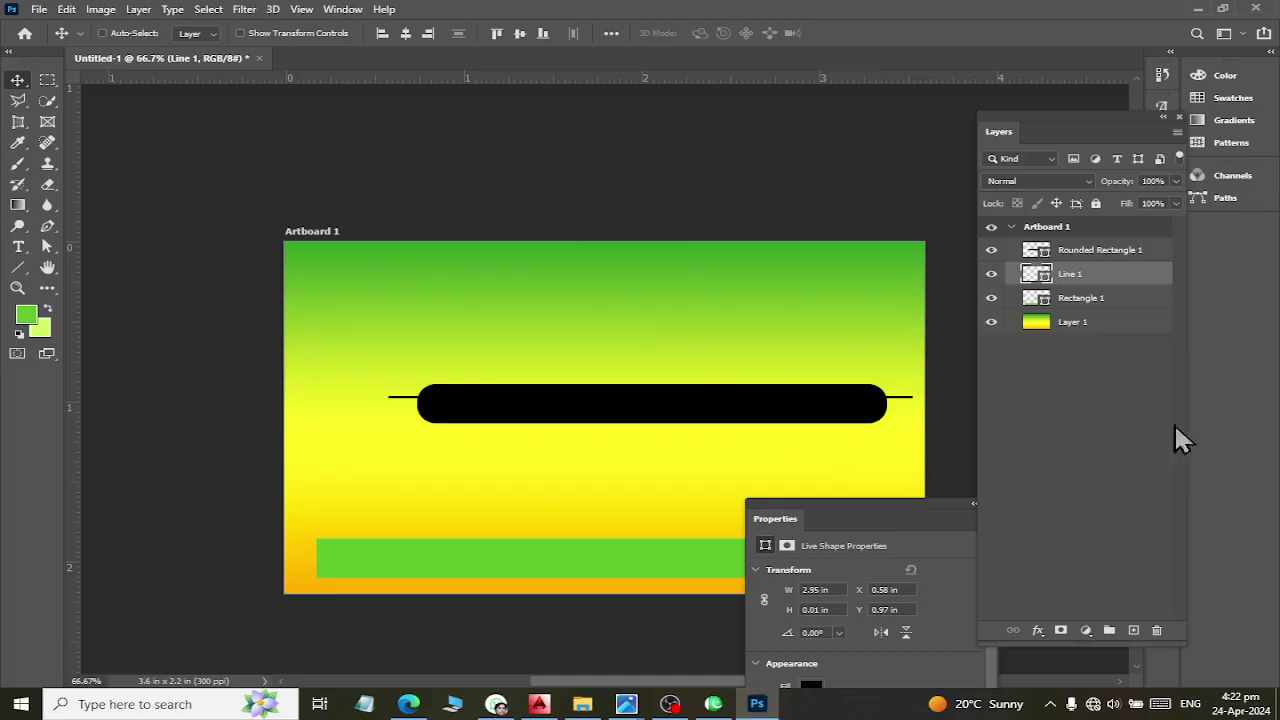
Give the line an 8 px solid stroke instead of dashed or dotted
click(18, 268)
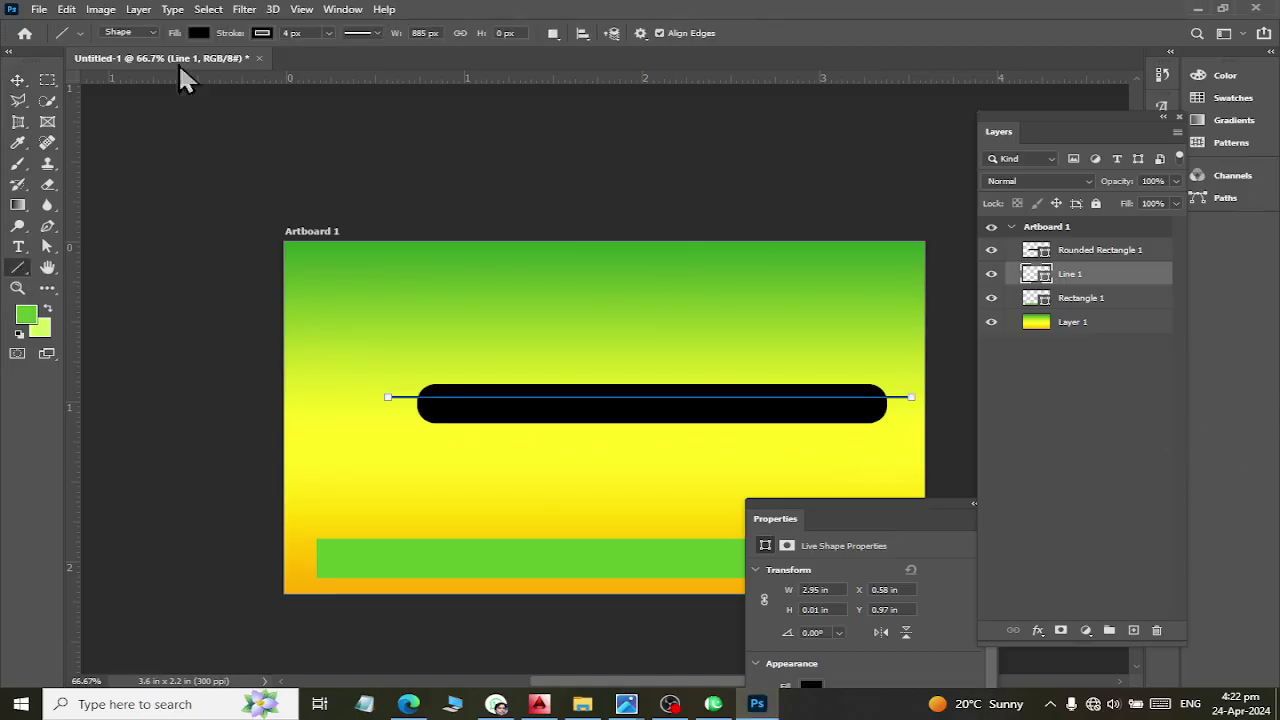
text(8)
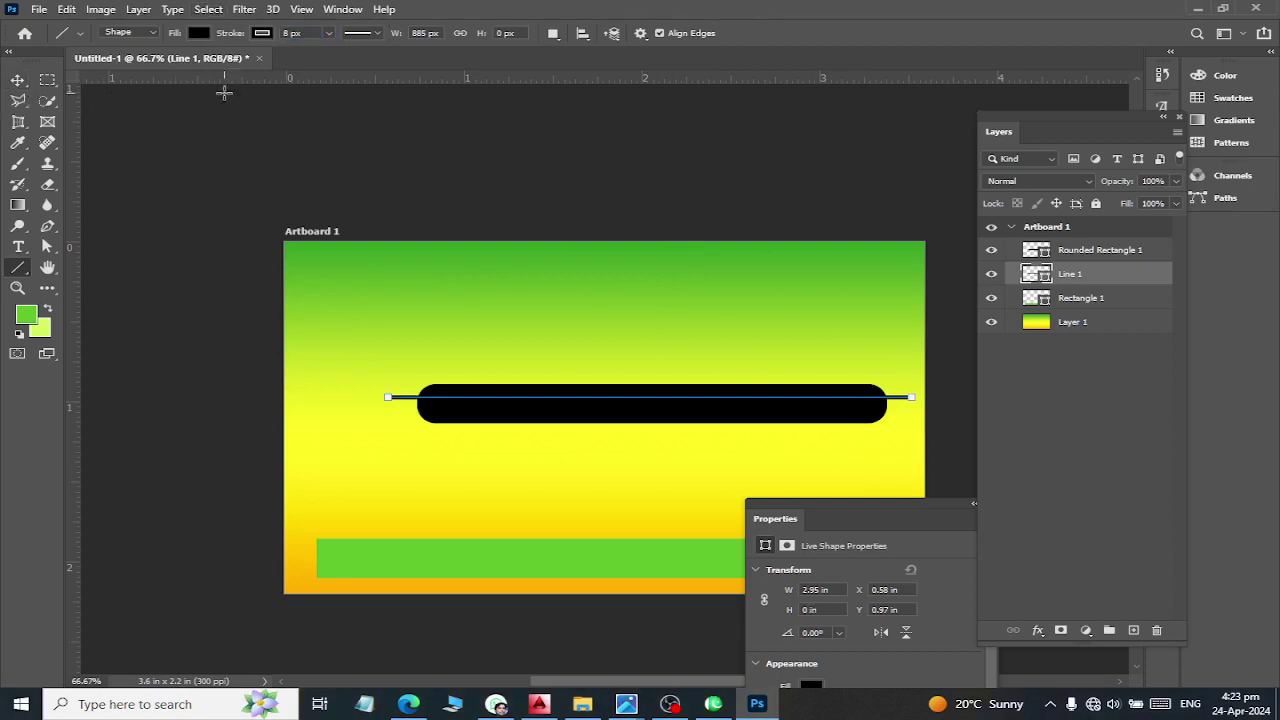
click(376, 33)
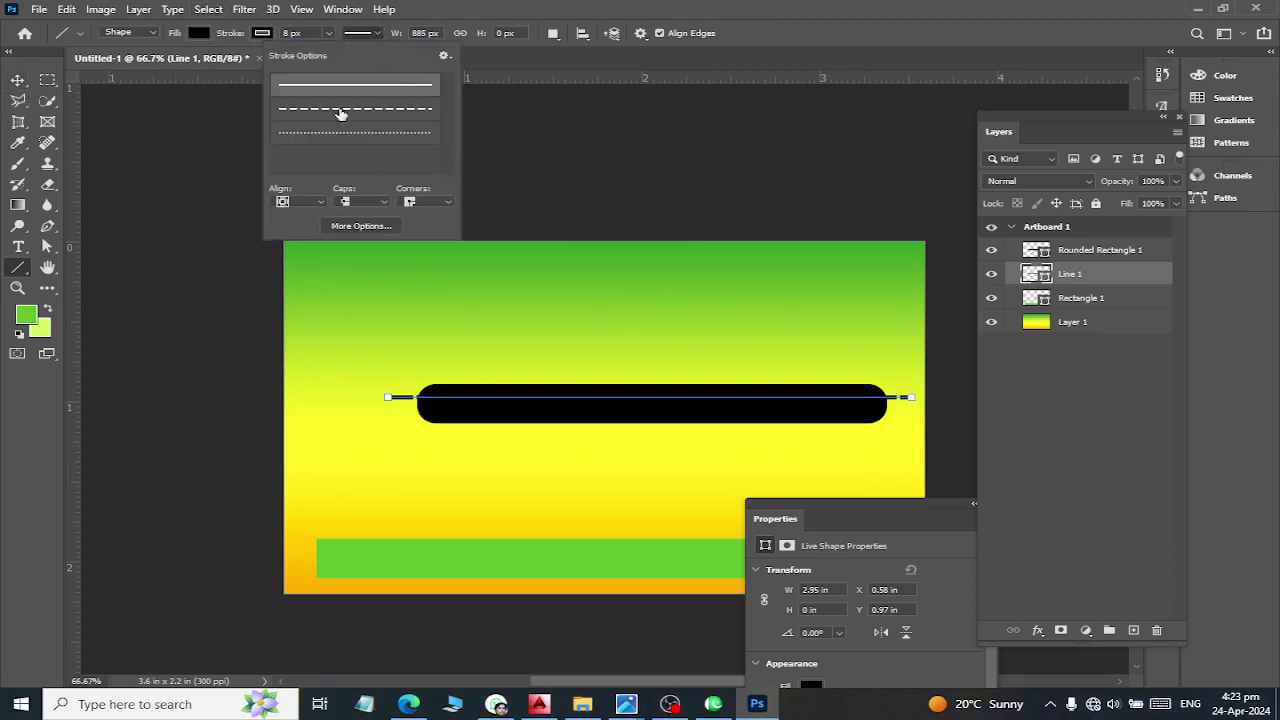
click(346, 107)
click(372, 36)
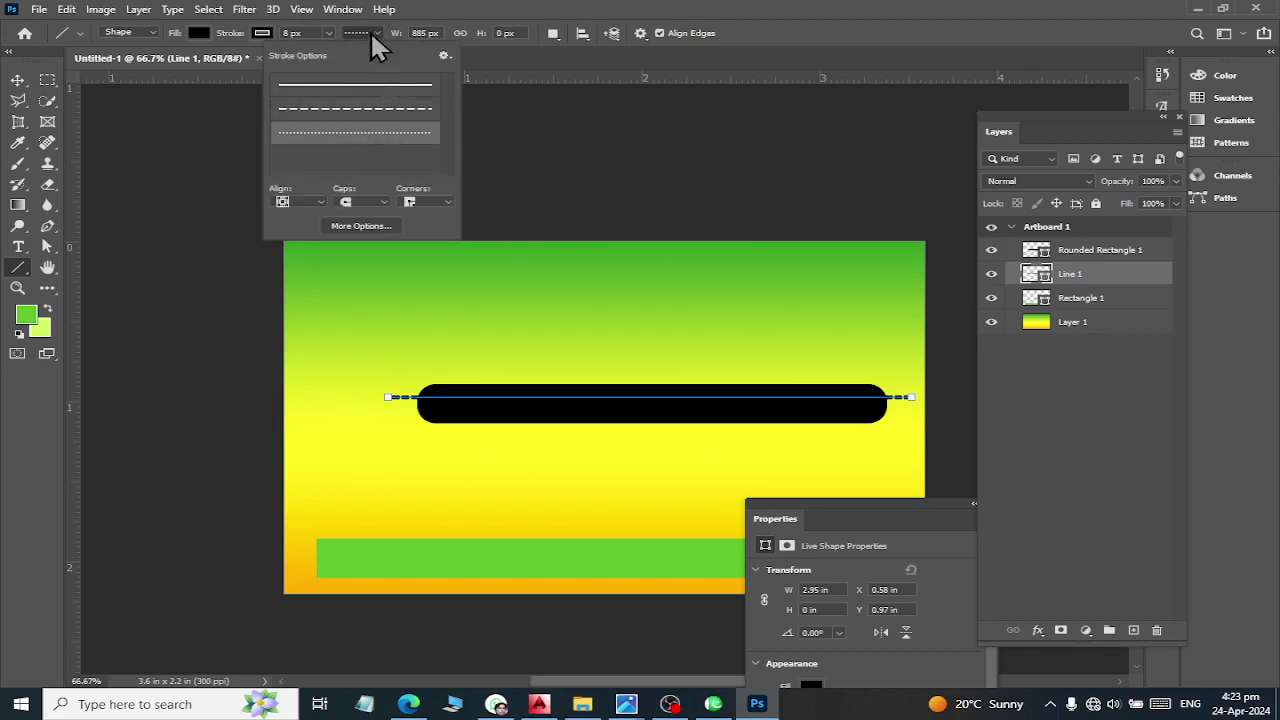
click(362, 86)
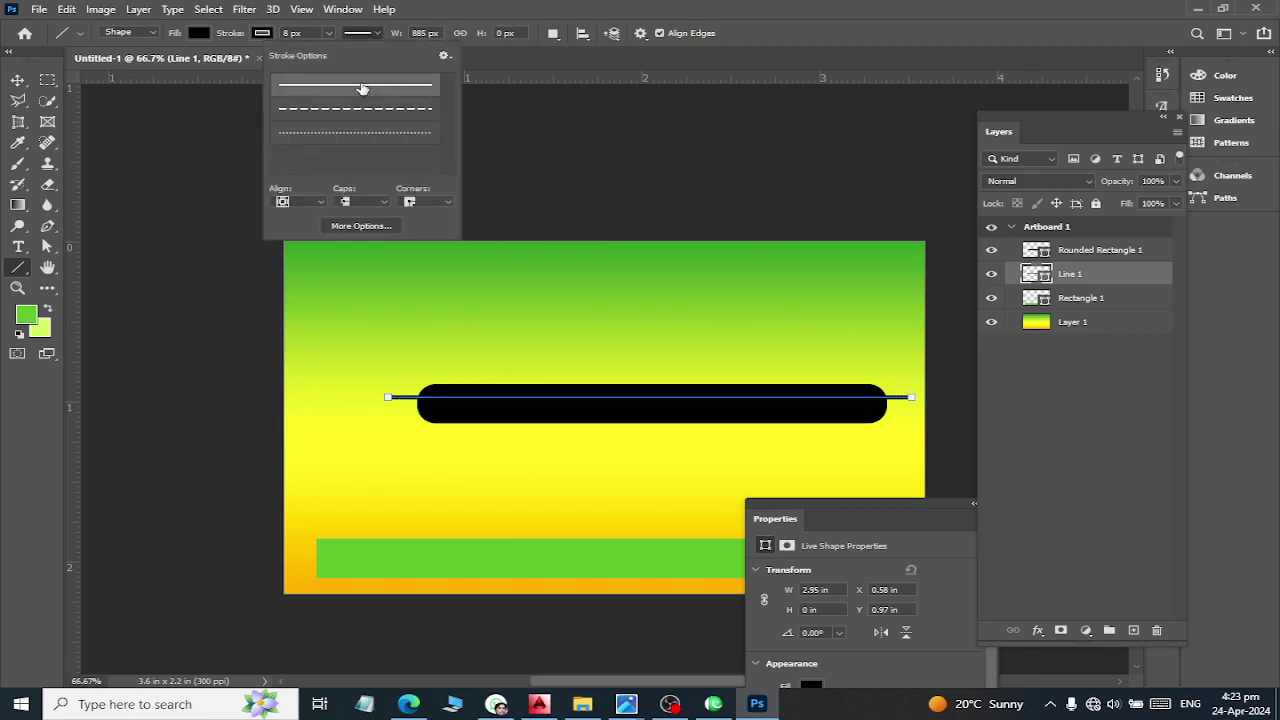
click(17, 82)
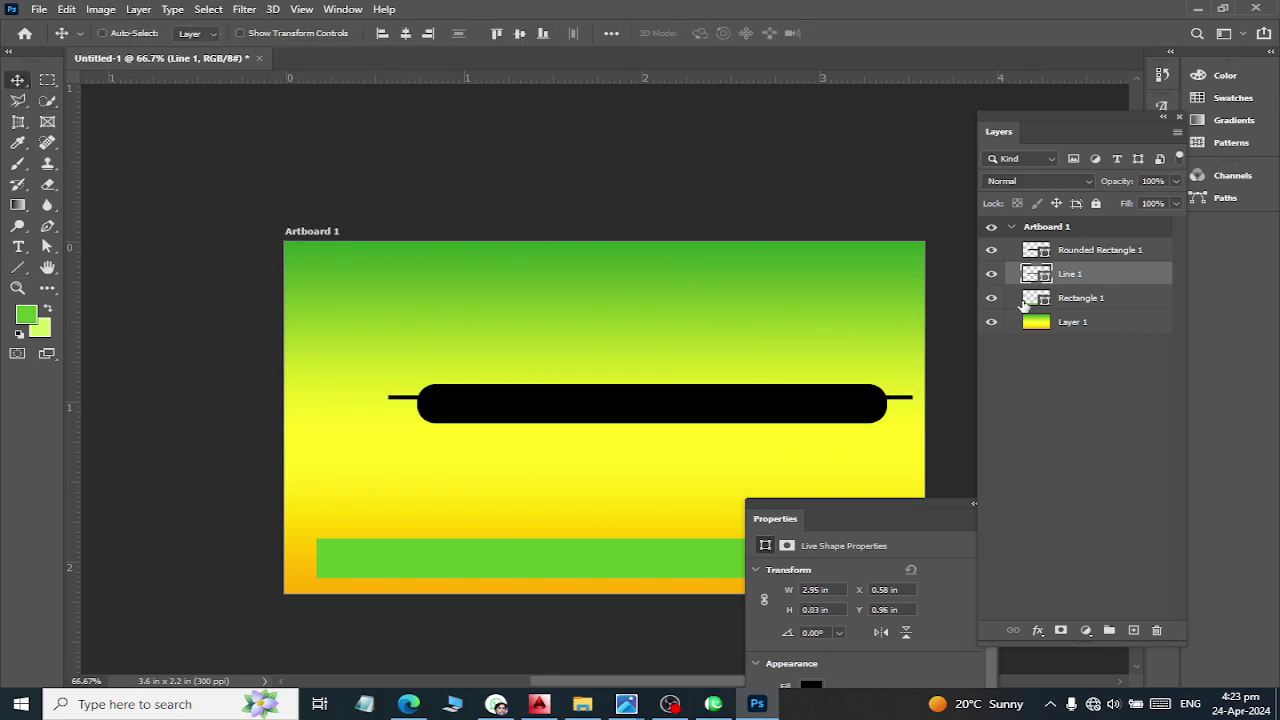
Duplicate Line 1 twice, nudging each copy down to stack three lines
key(ctrl+j)
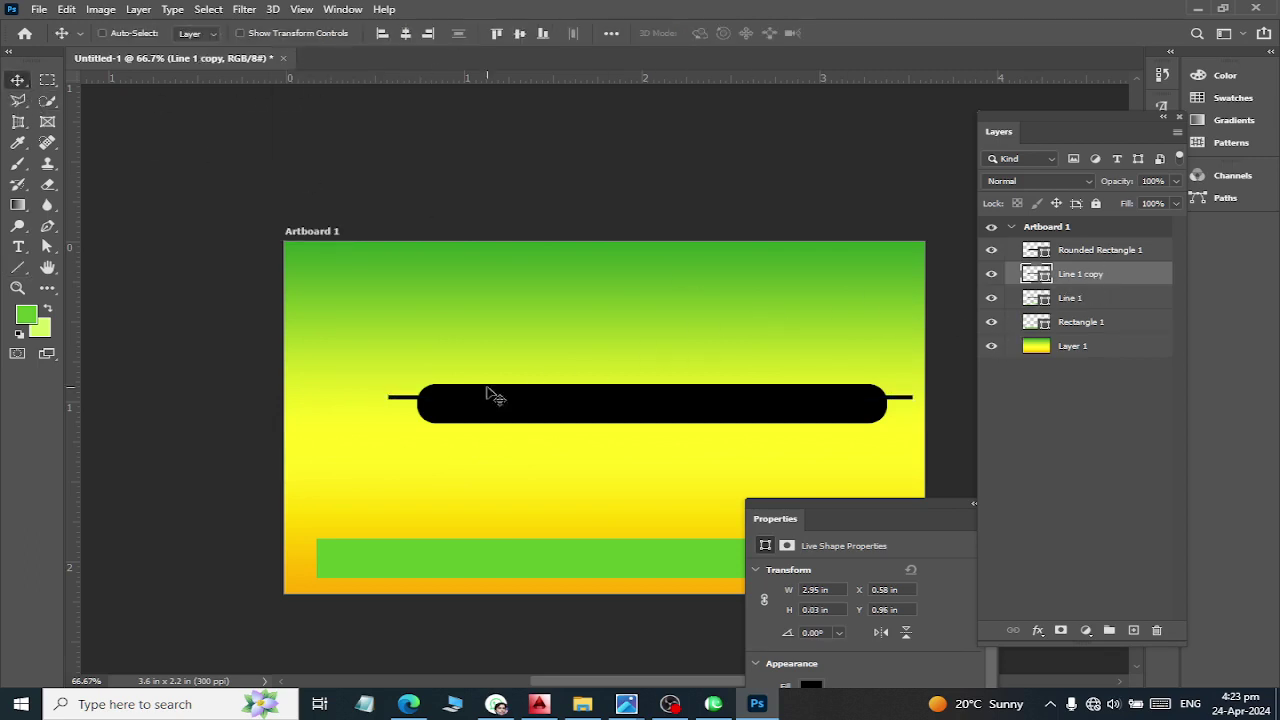
key(Down)
key(Down)
key(Down)
key(Down)
key(Down)
key(Down)
key(Down)
key(Down)
key(Down)
key(ctrl+j)
key(Down)
key(Down)
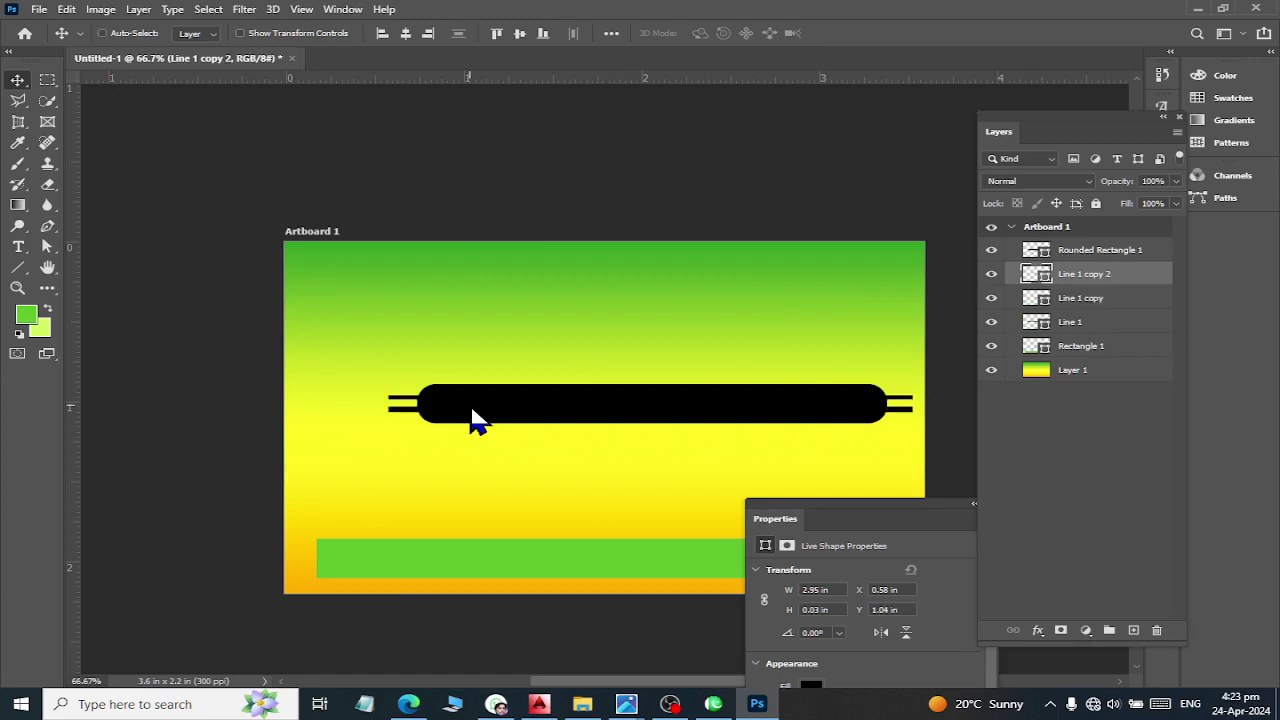
key(Down)
key(Down)
key(Down)
key(Down)
key(Down)
key(Down)
key(Down)
key(Down)
key(Down)
key(Down)
key(Down)
key(Down)
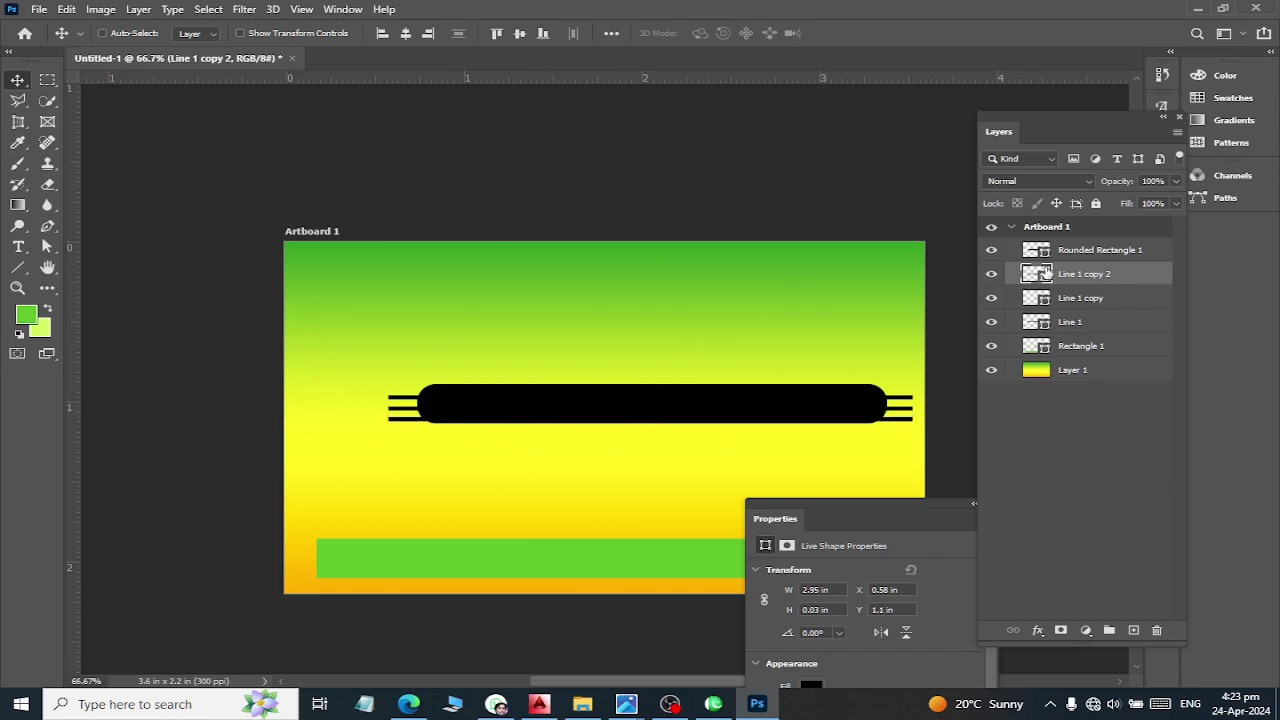
Select all three line layers together and nudge them up slightly
click(992, 251)
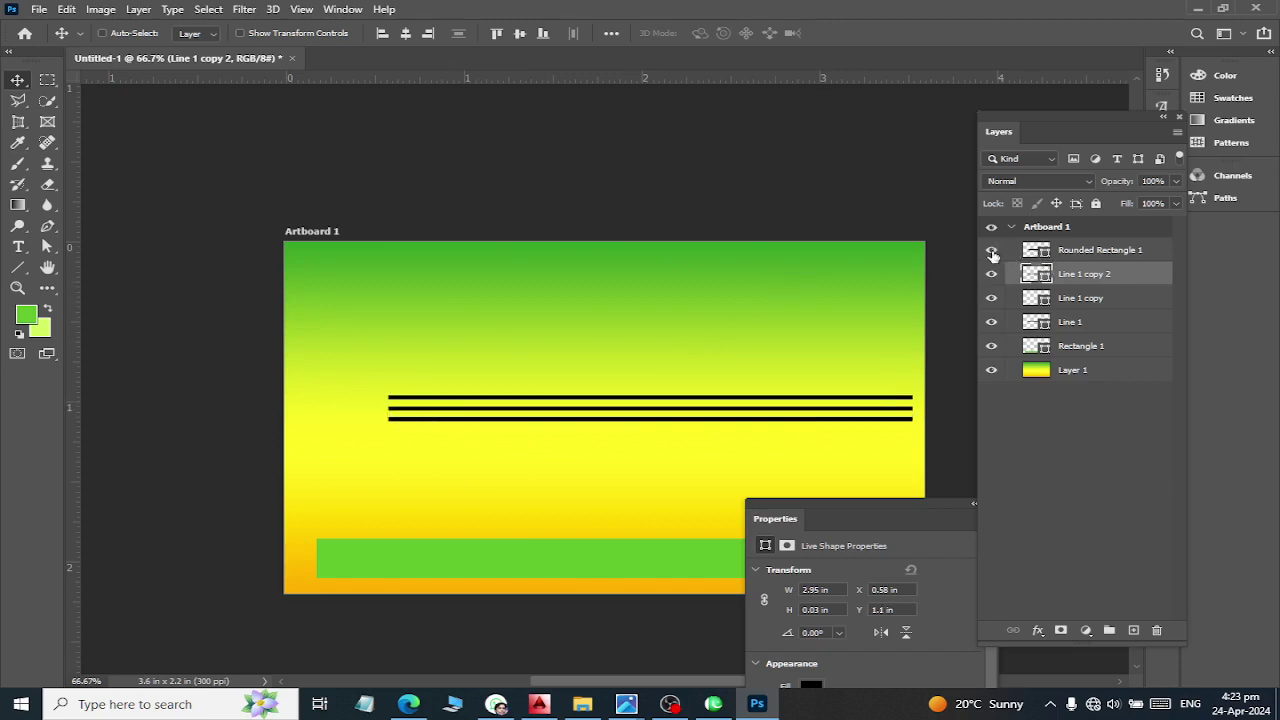
click(1068, 262)
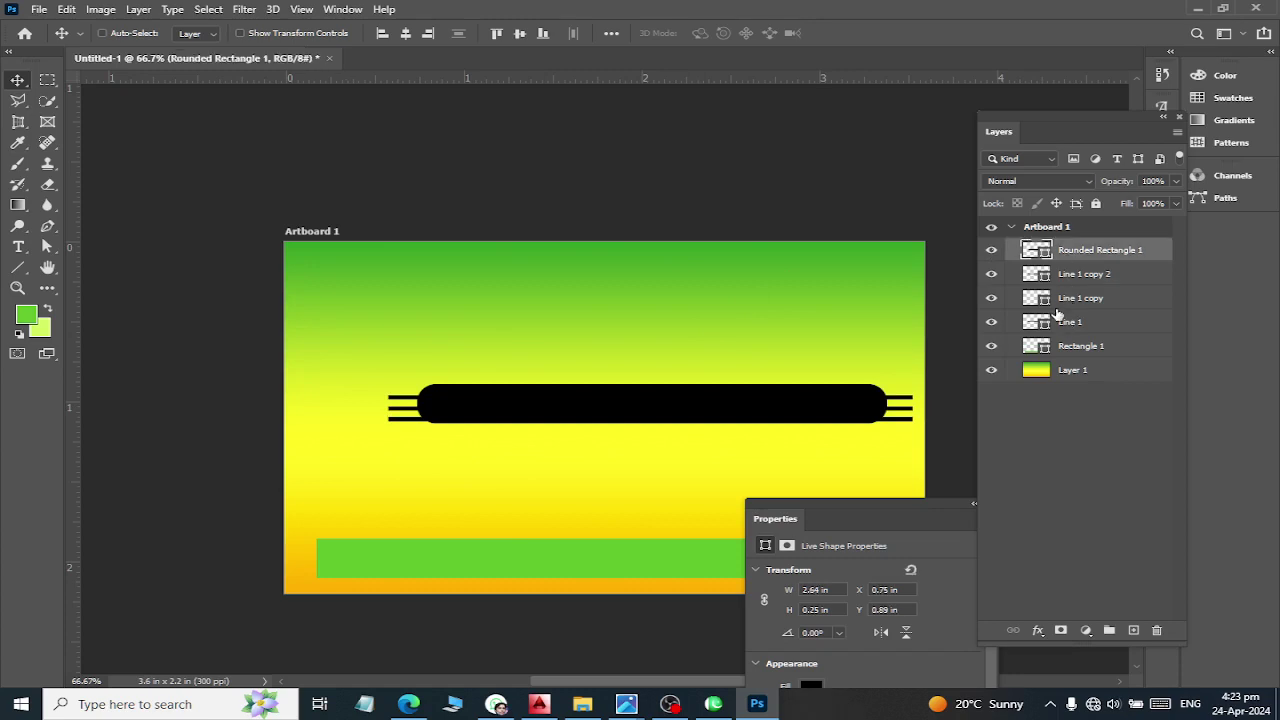
shift+click(1056, 314)
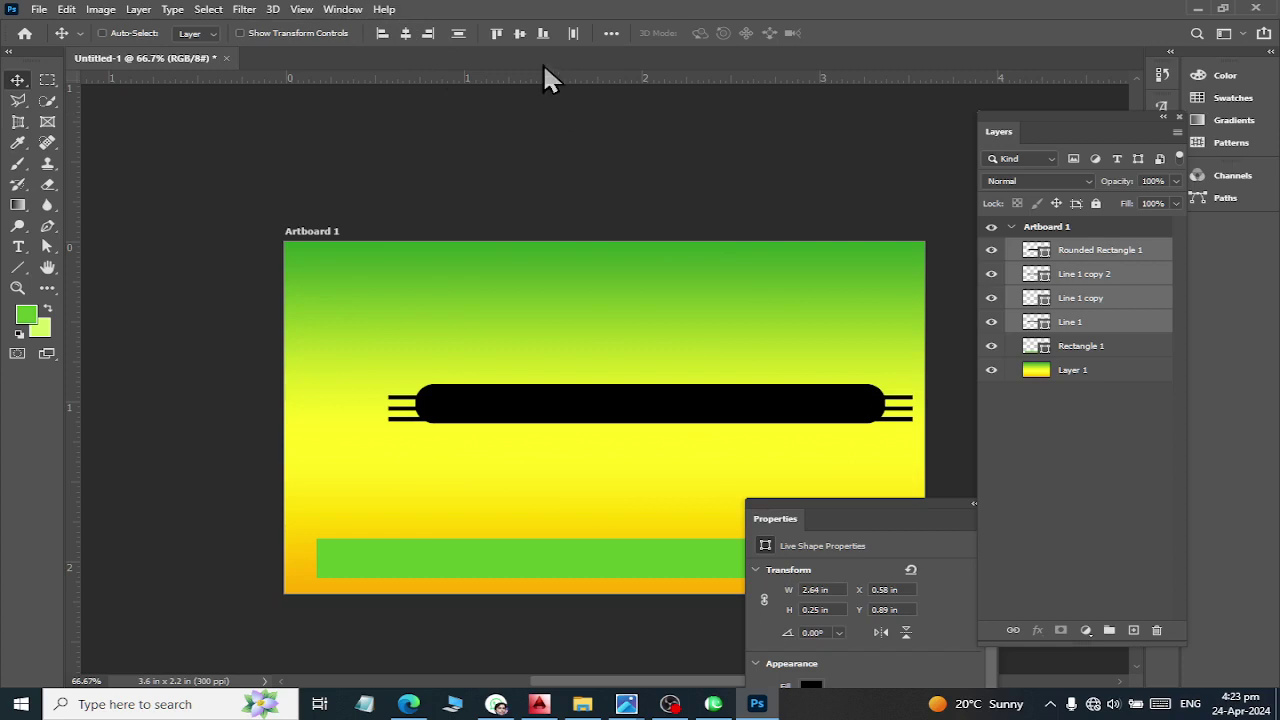
click(1062, 282)
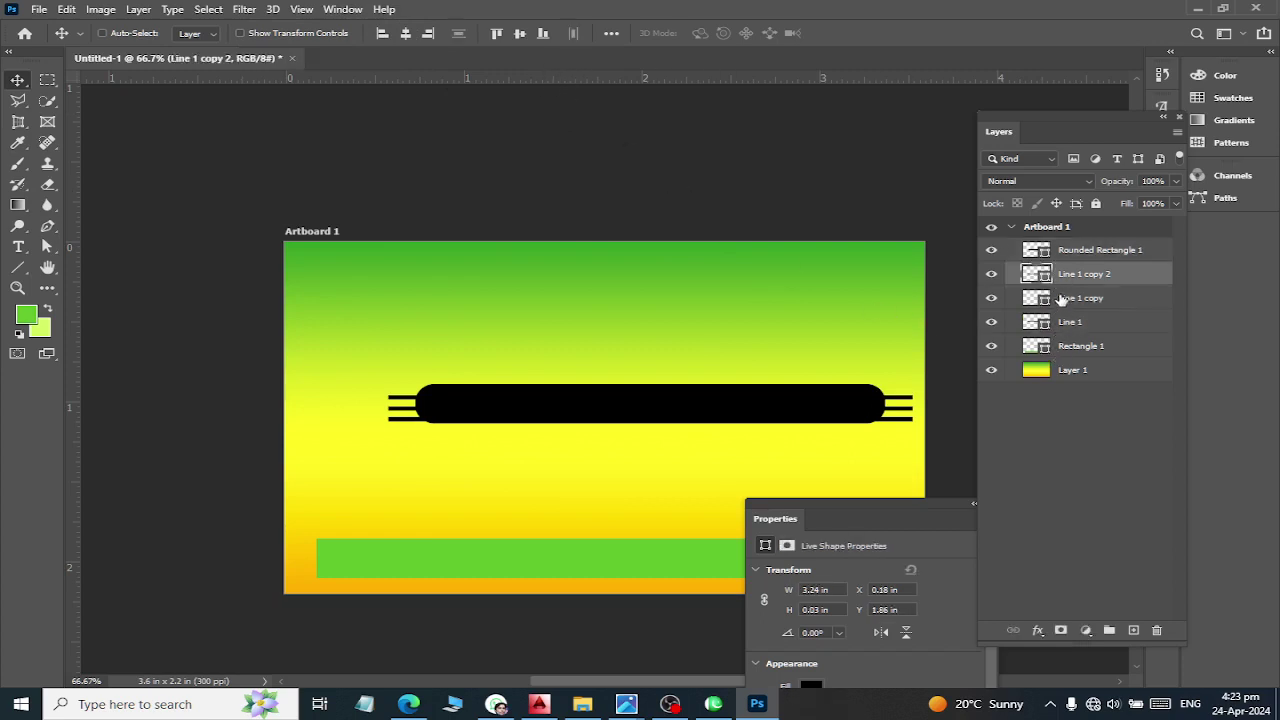
click(1062, 346)
click(1062, 284)
shift+click(1065, 323)
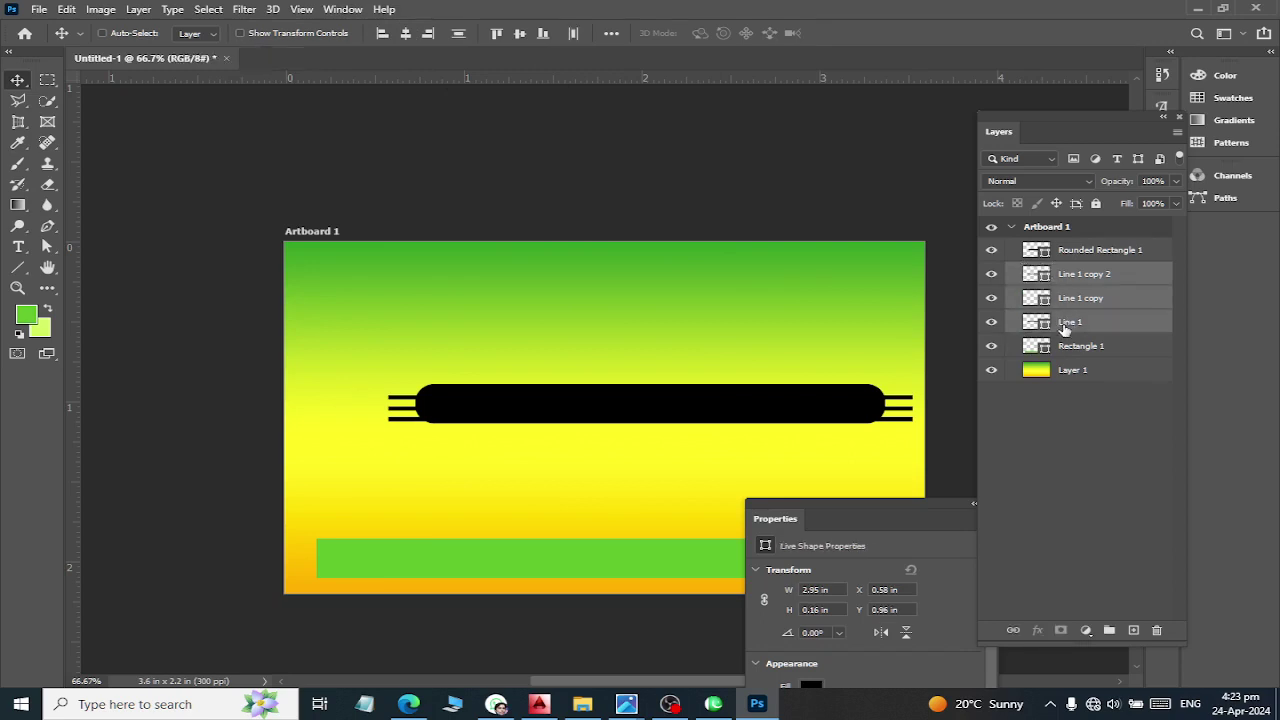
key(Up)
key(Up)
key(Up)
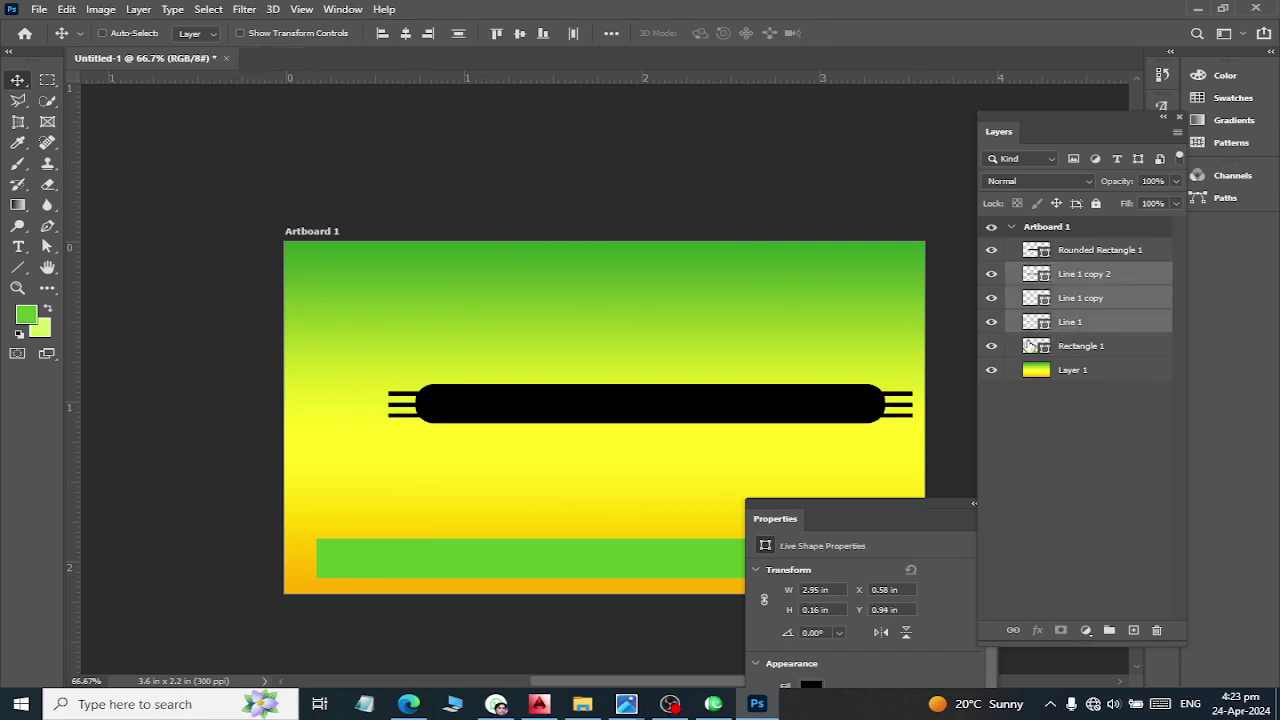
click(1076, 252)
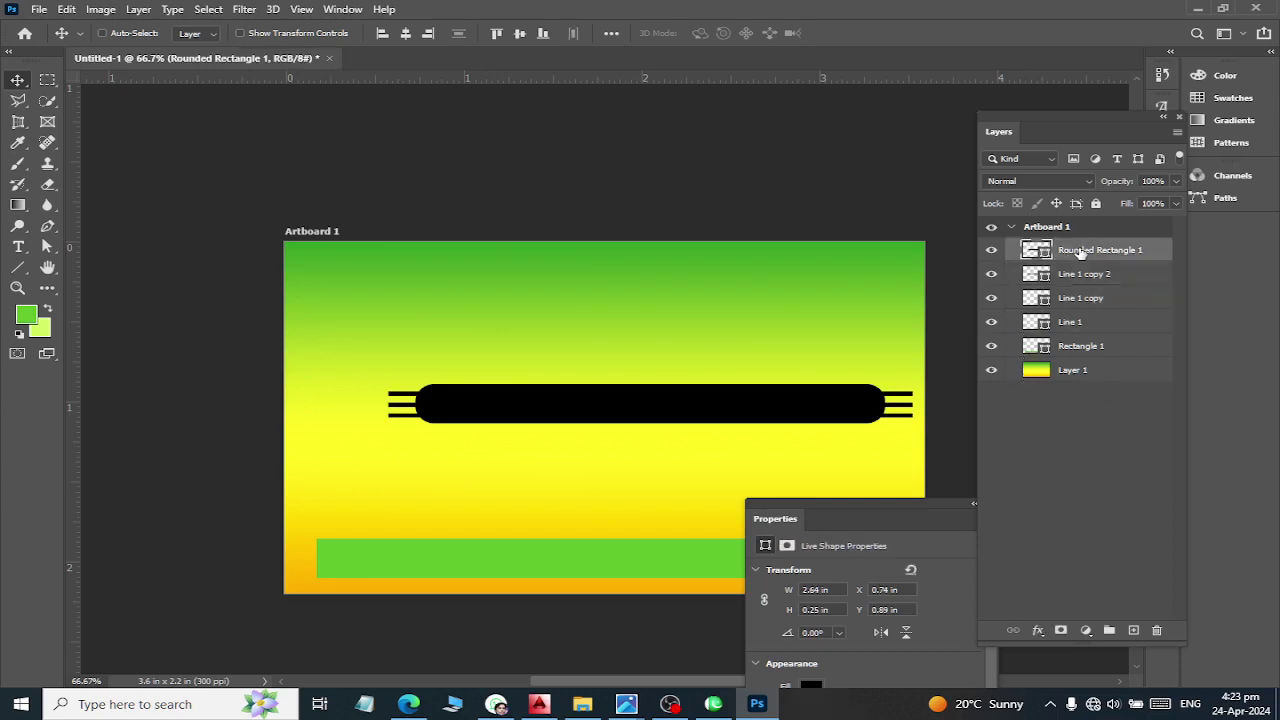
Save to this computer, browsing to Documents > Ps Files
key(ctrl+s)
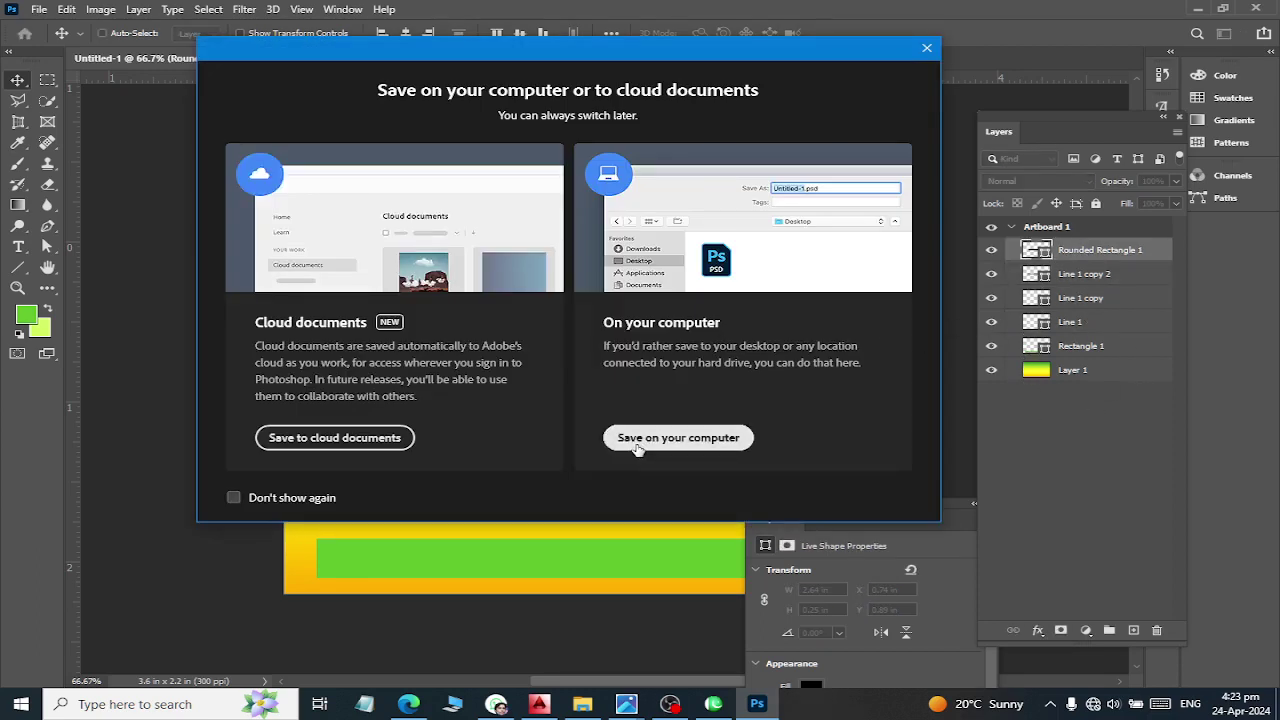
click(674, 437)
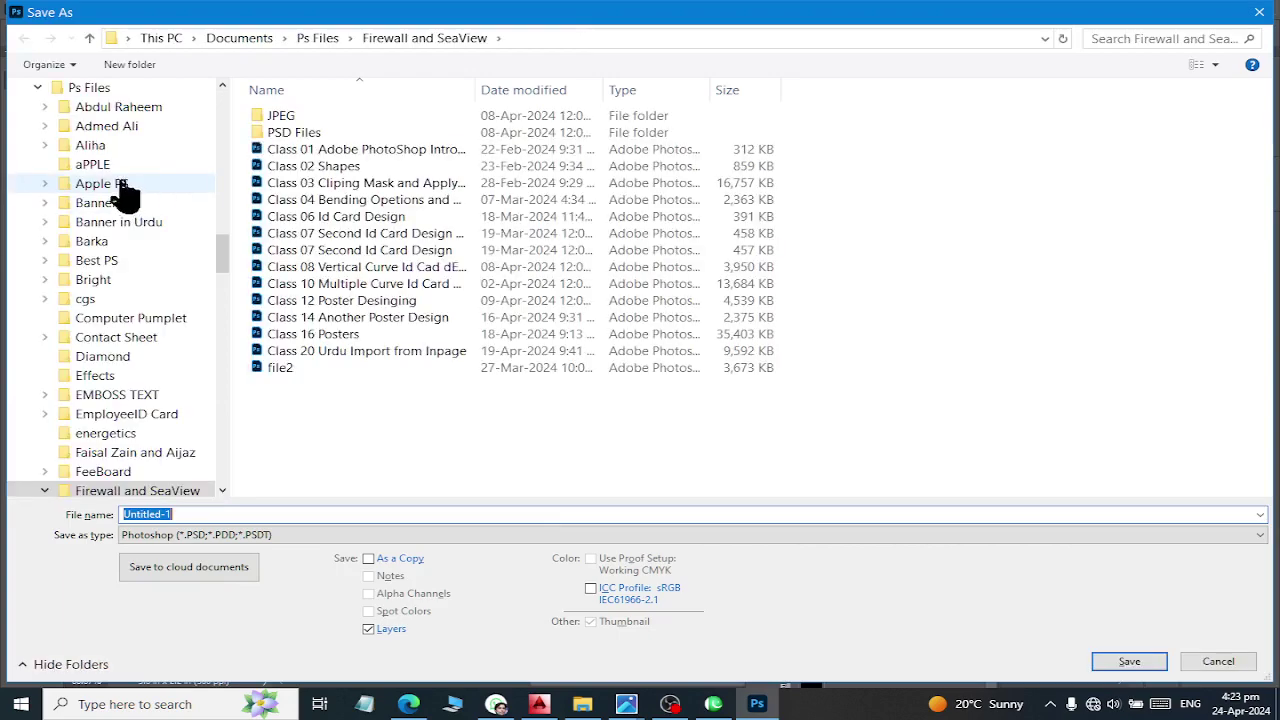
scroll(120, 190, up, 2)
scroll(122, 180, up, 5)
scroll(125, 178, up, 4)
scroll(126, 175, up, 5)
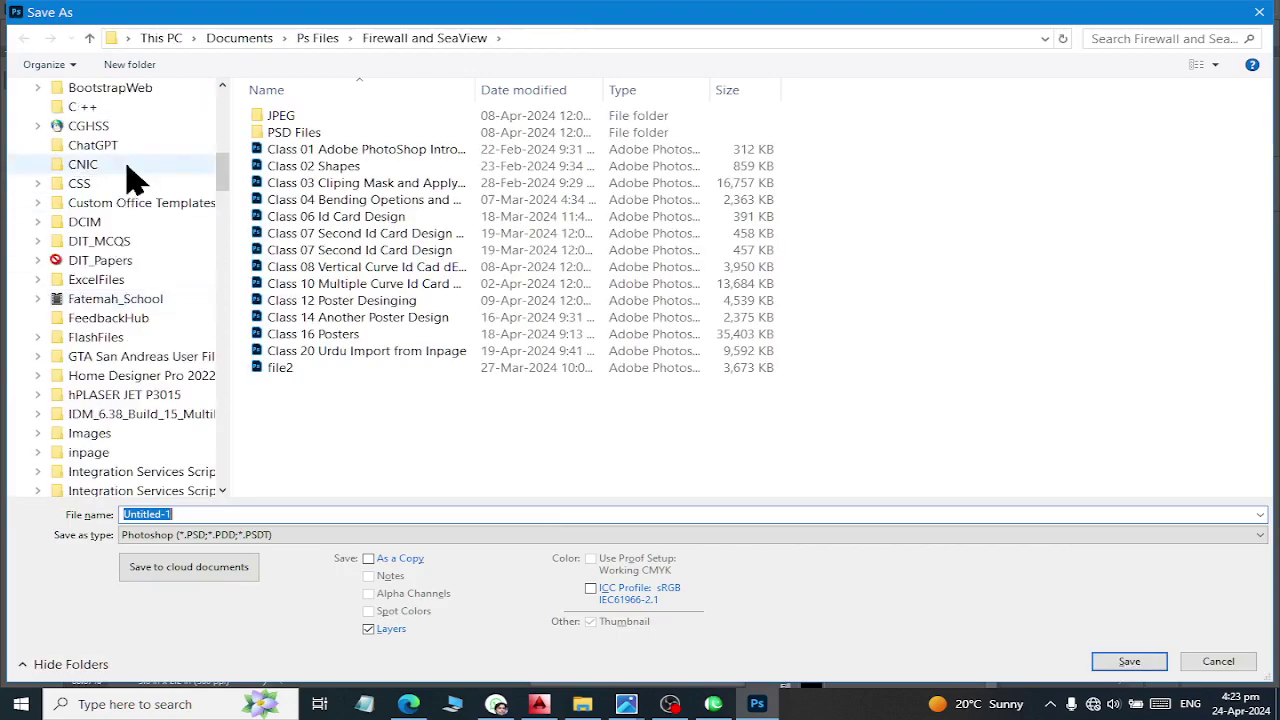
scroll(126, 175, up, 5)
scroll(130, 178, up, 5)
scroll(130, 182, up, 2)
click(95, 343)
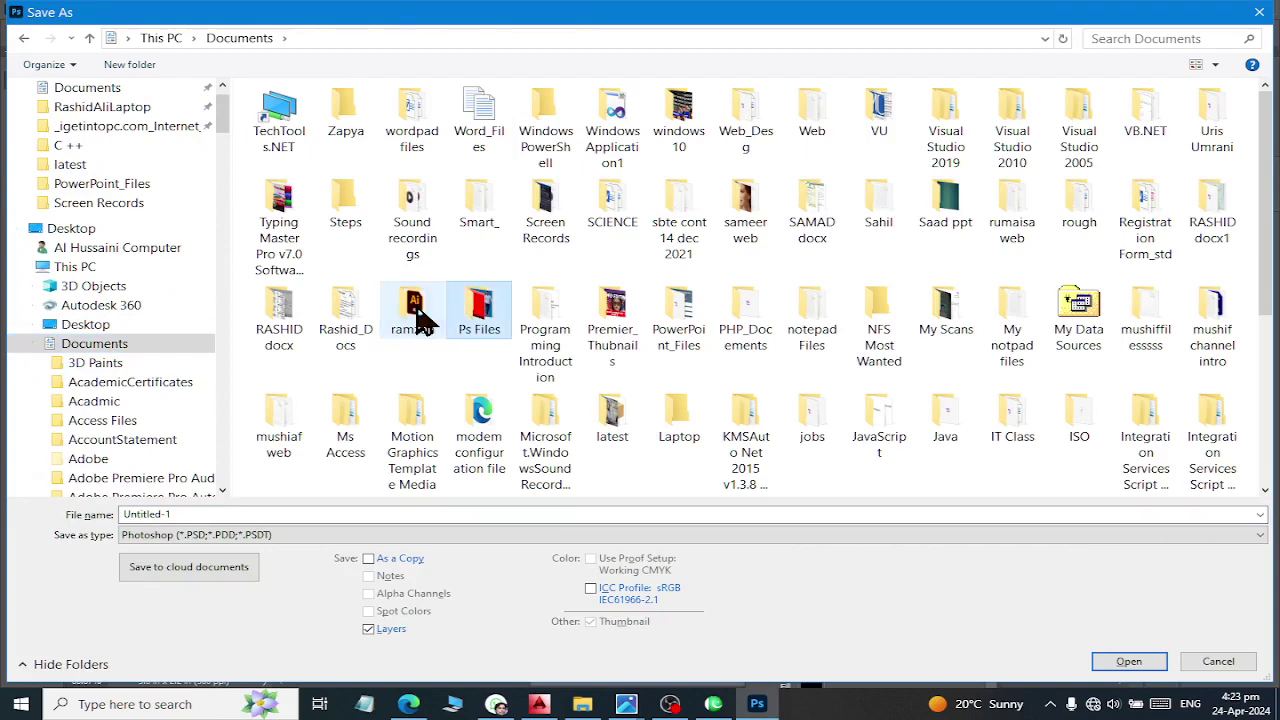
key(Return)
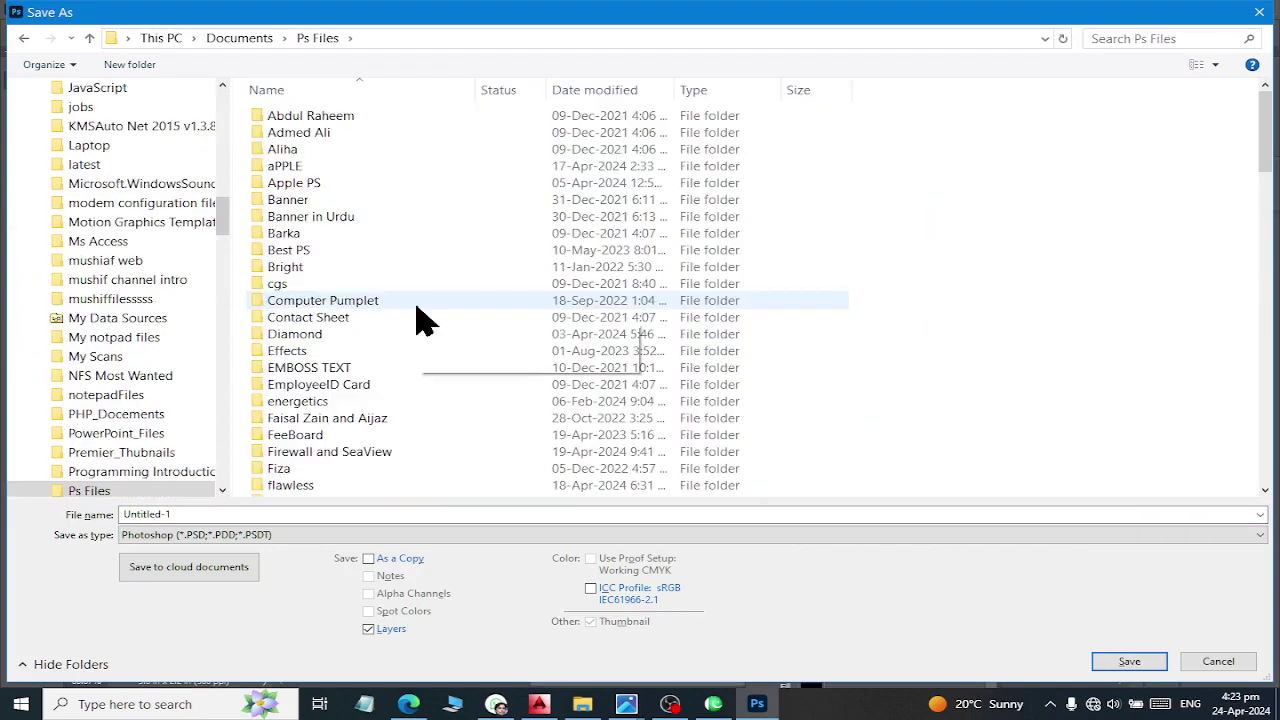
Save into the Sunshine folder under the name 'class 21Urdu Visiting Card'
text(sun)
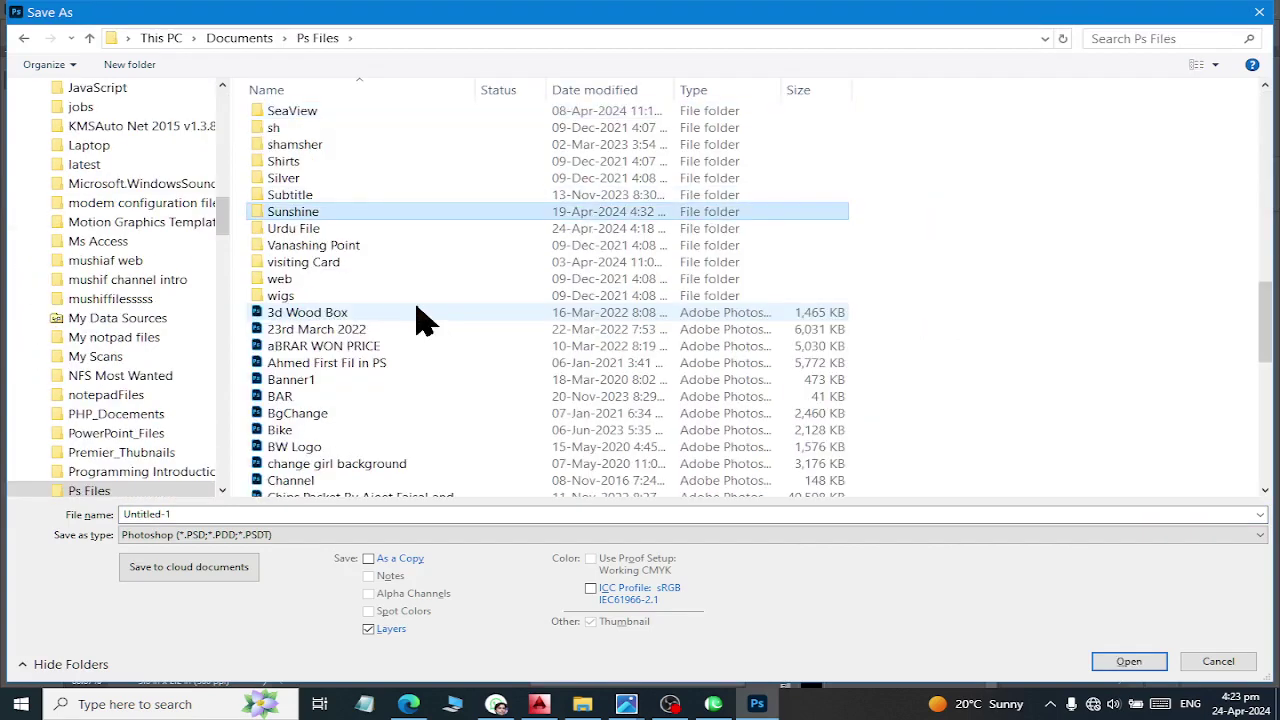
key(Return)
click(271, 514)
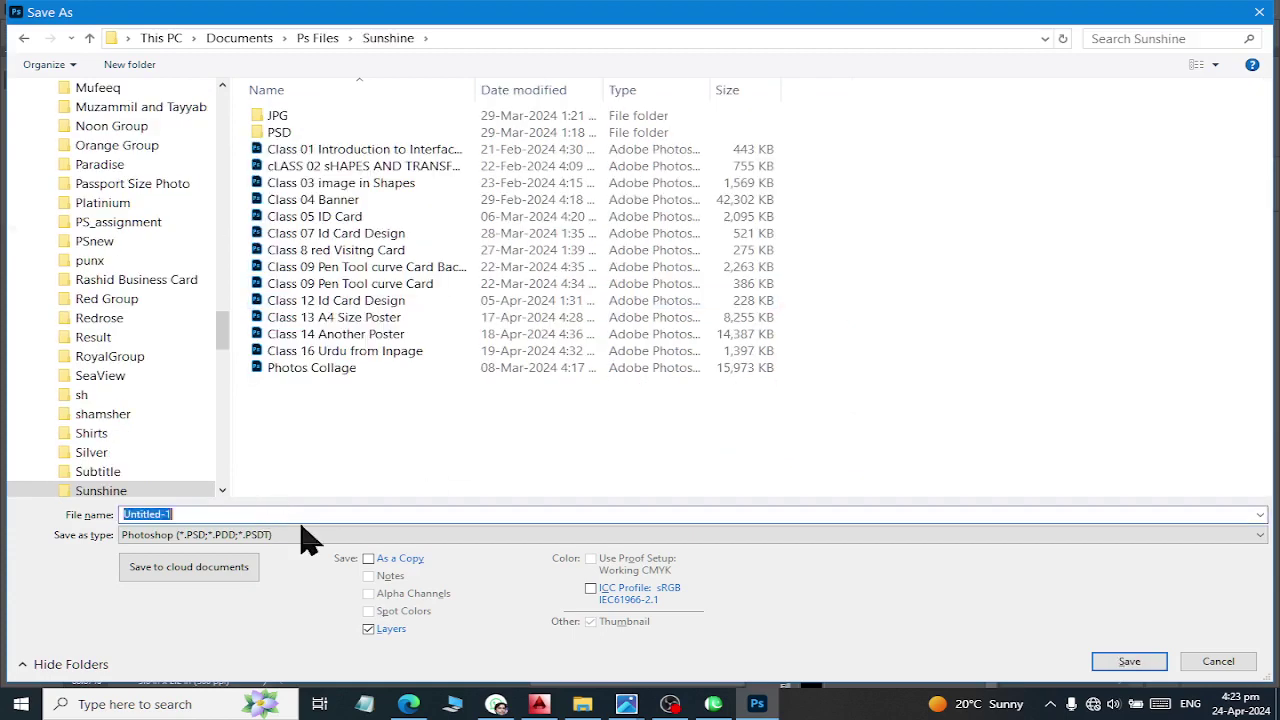
text(class 21)
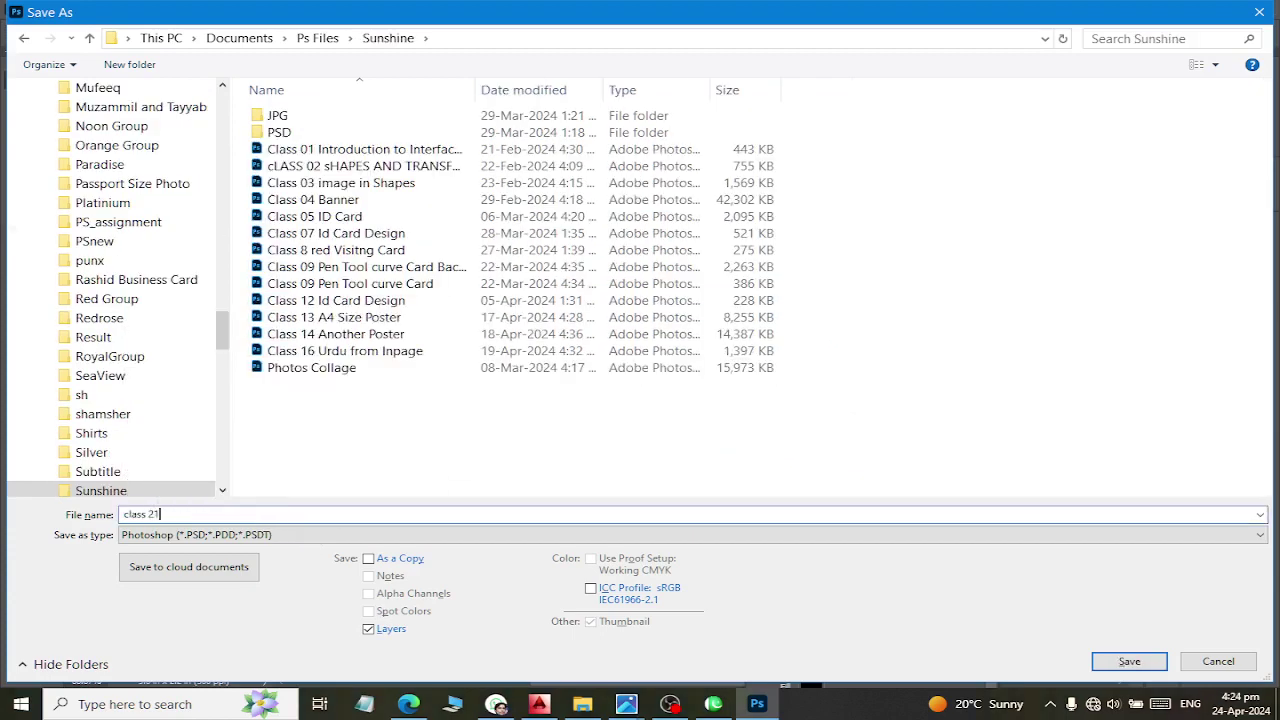
text(Urdu Visiting )
text(Car)
key(Return)
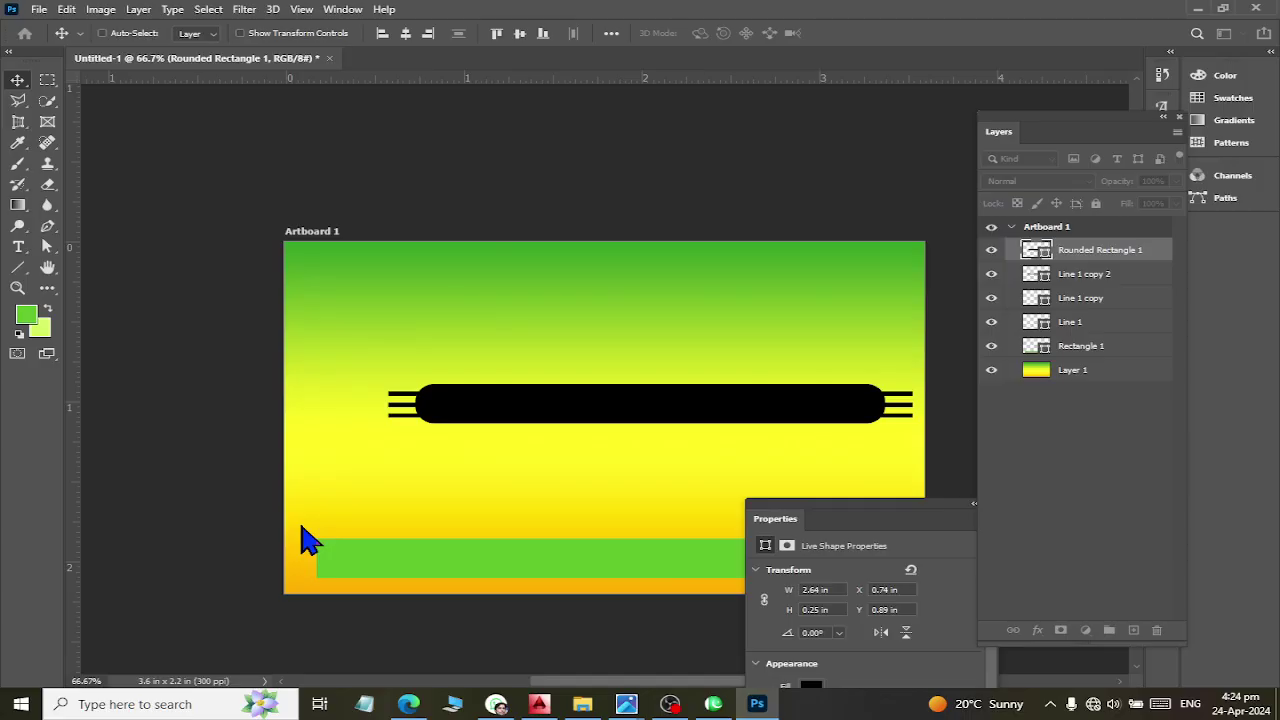
Confirm the Photoshop format options and browse to Ps Files > Urdu File for opening
click(762, 155)
key(ctrl+o)
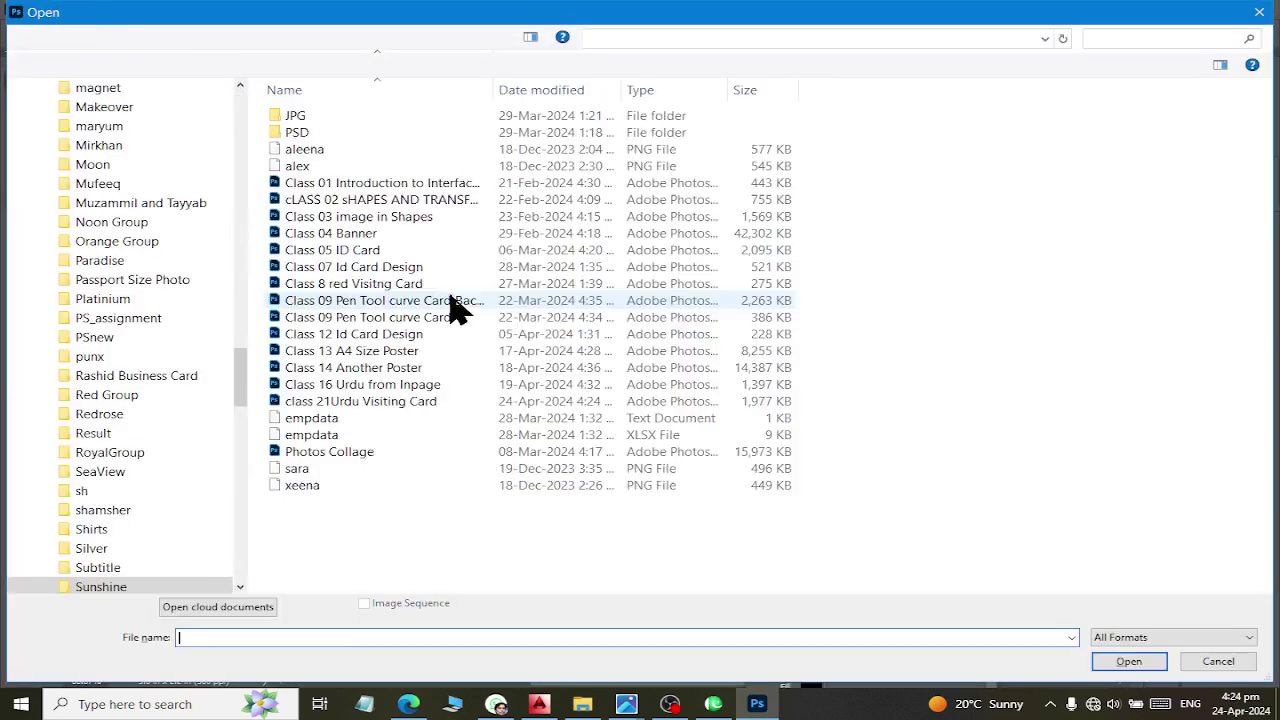
click(455, 302)
key(BackSpace)
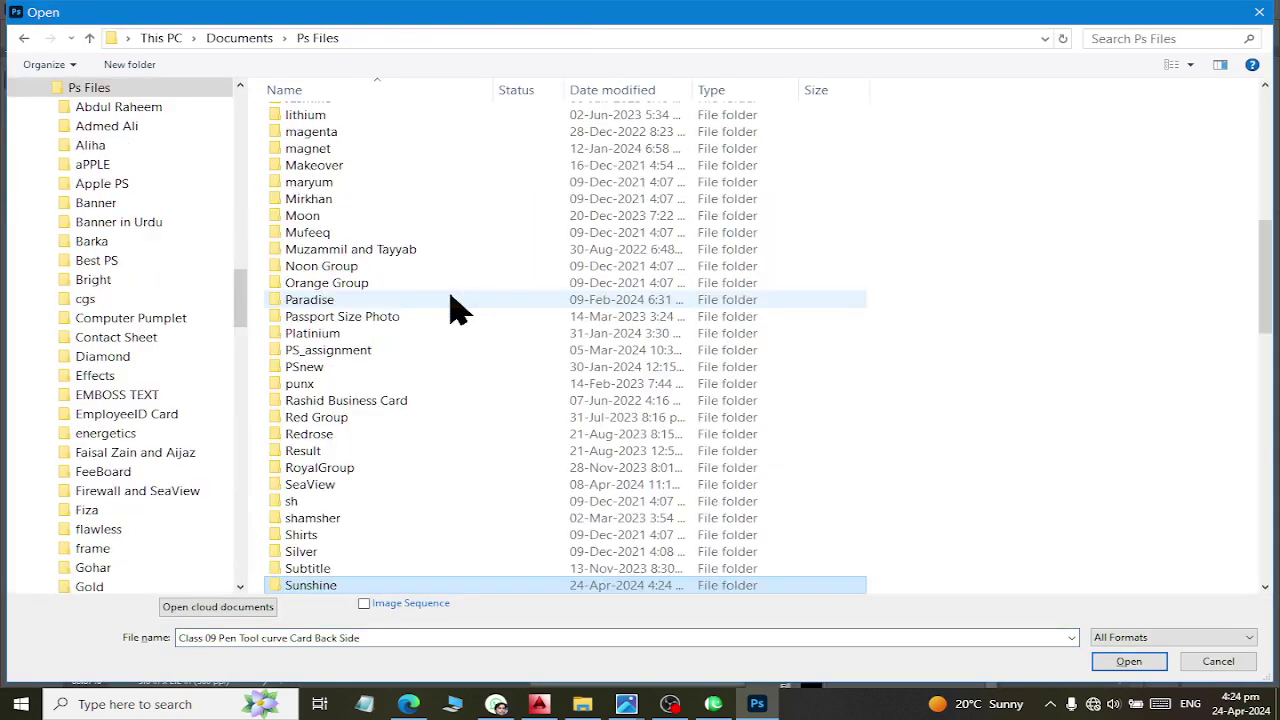
key(u)
key(Return)
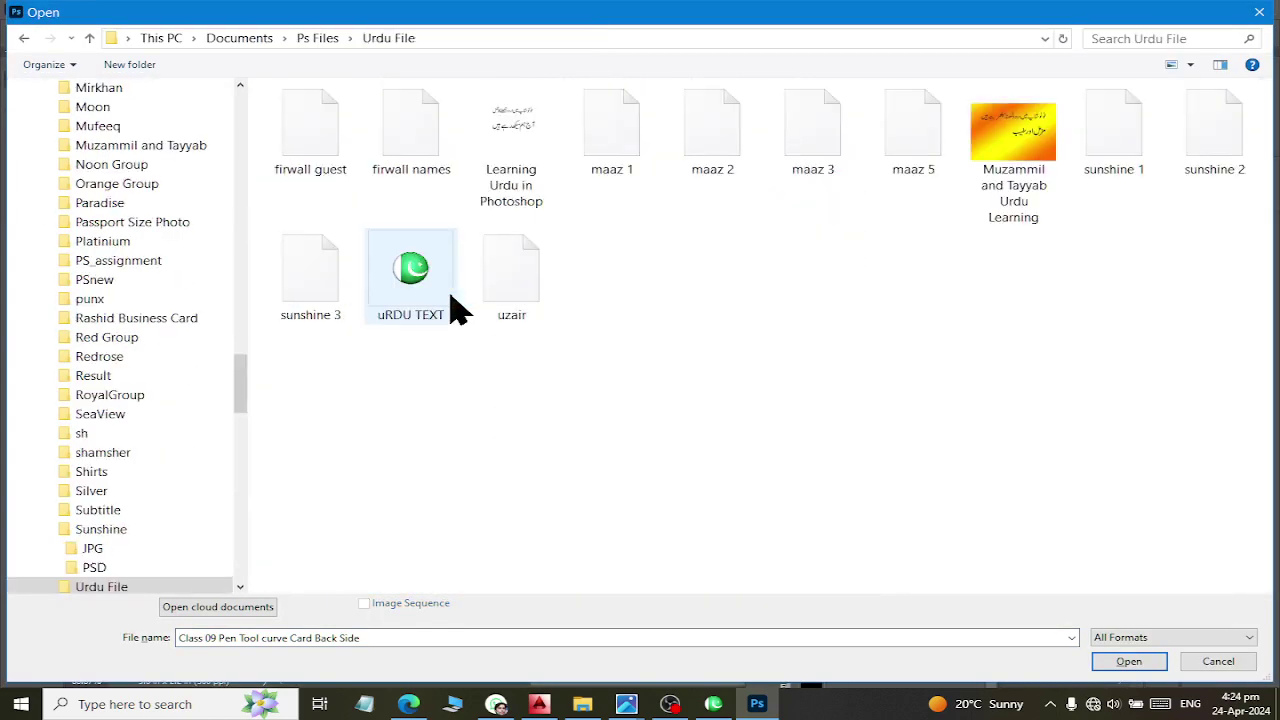
Sort the Urdu File folder by type and open the maaz 5 to maaz 1 EPS files
right_click(571, 351)
mouse_move(623, 382)
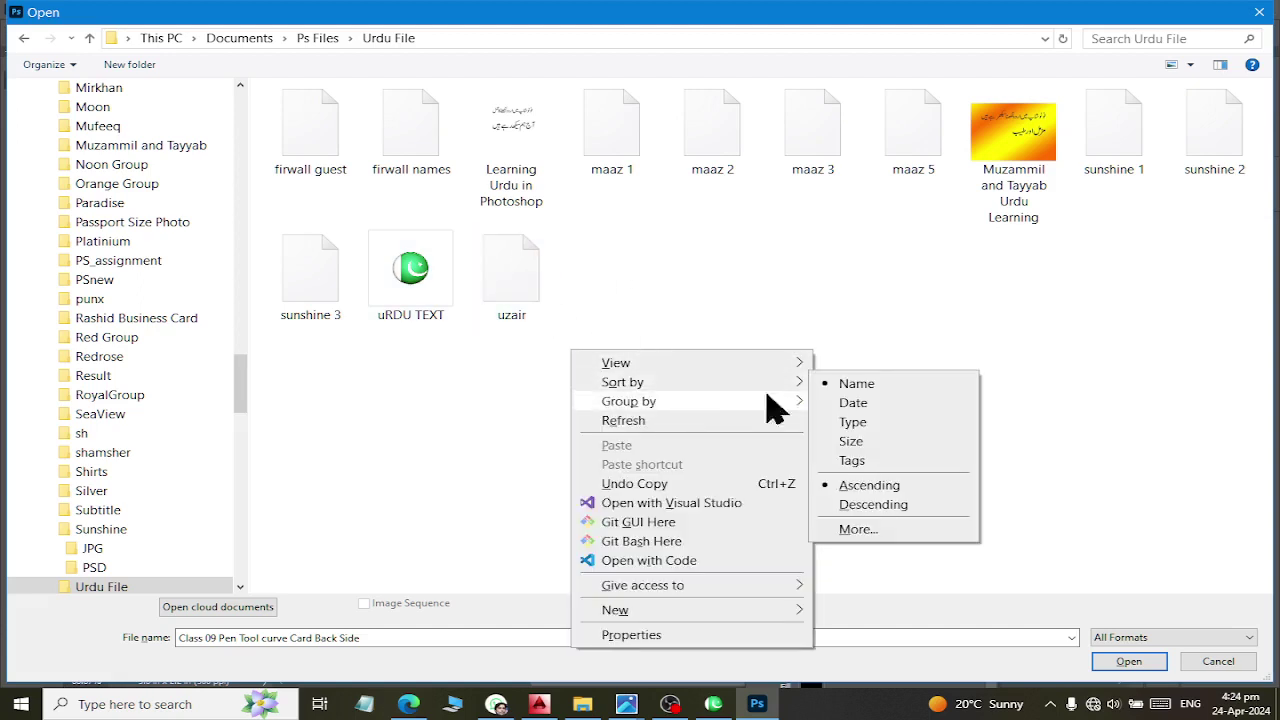
click(886, 422)
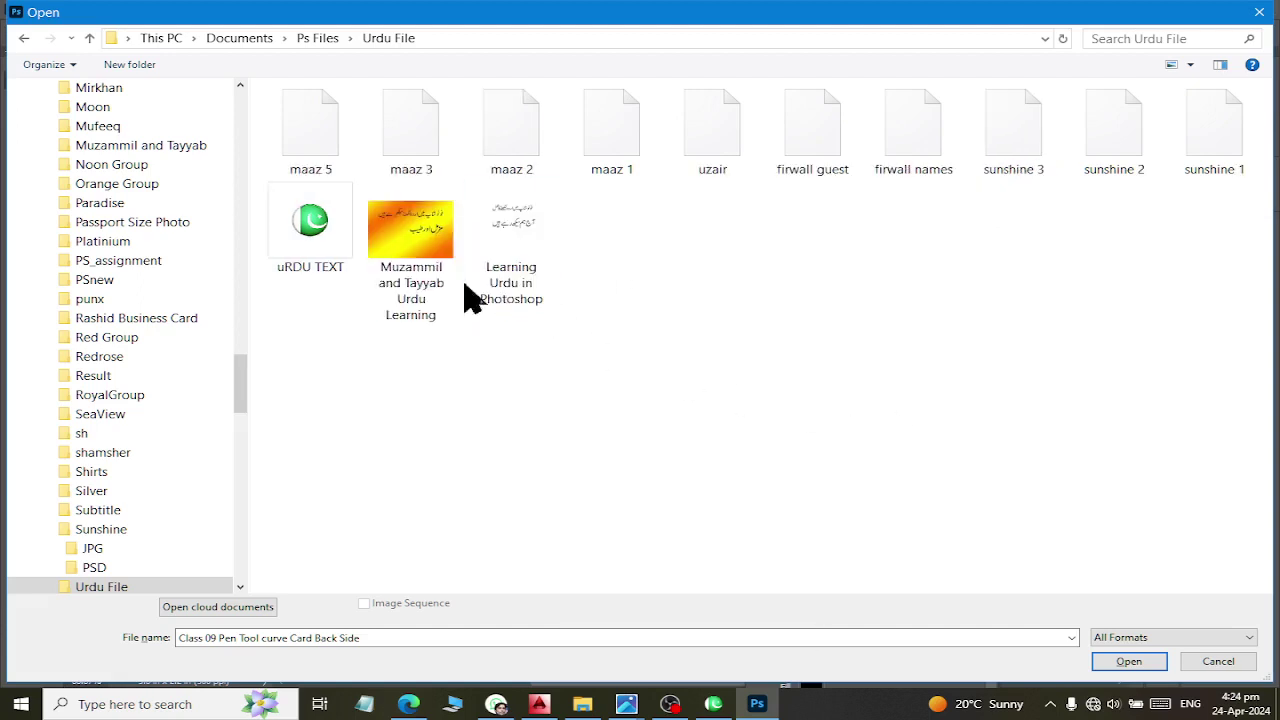
click(313, 172)
shift+click(618, 150)
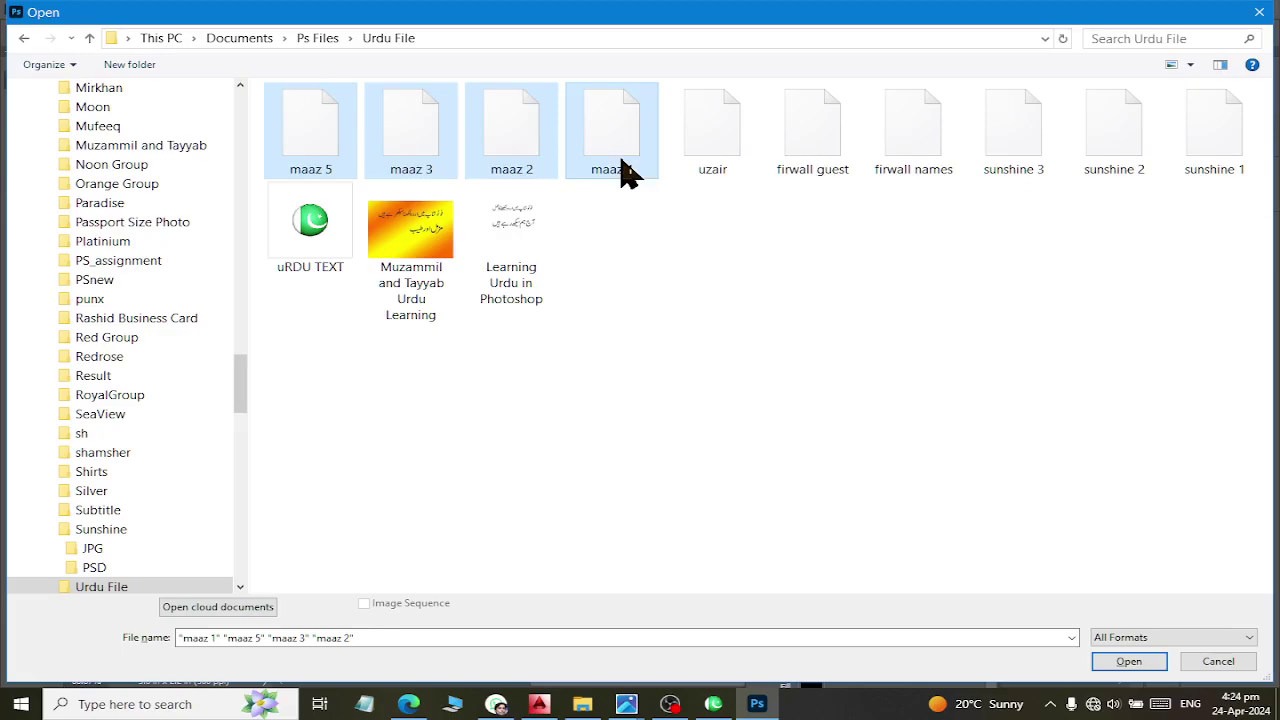
click(1110, 660)
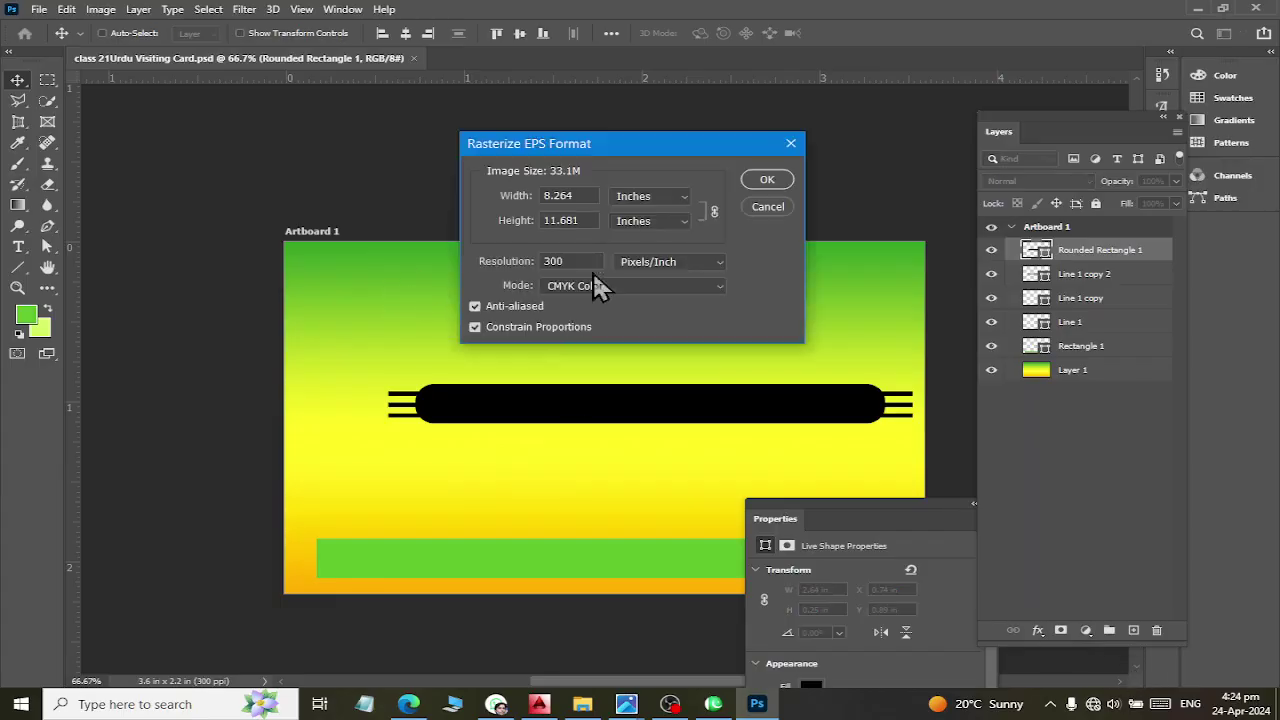
Rasterize maaz 5, 3, 2 and 1 at 300 pixels/inch
drag(591, 261, 455, 250)
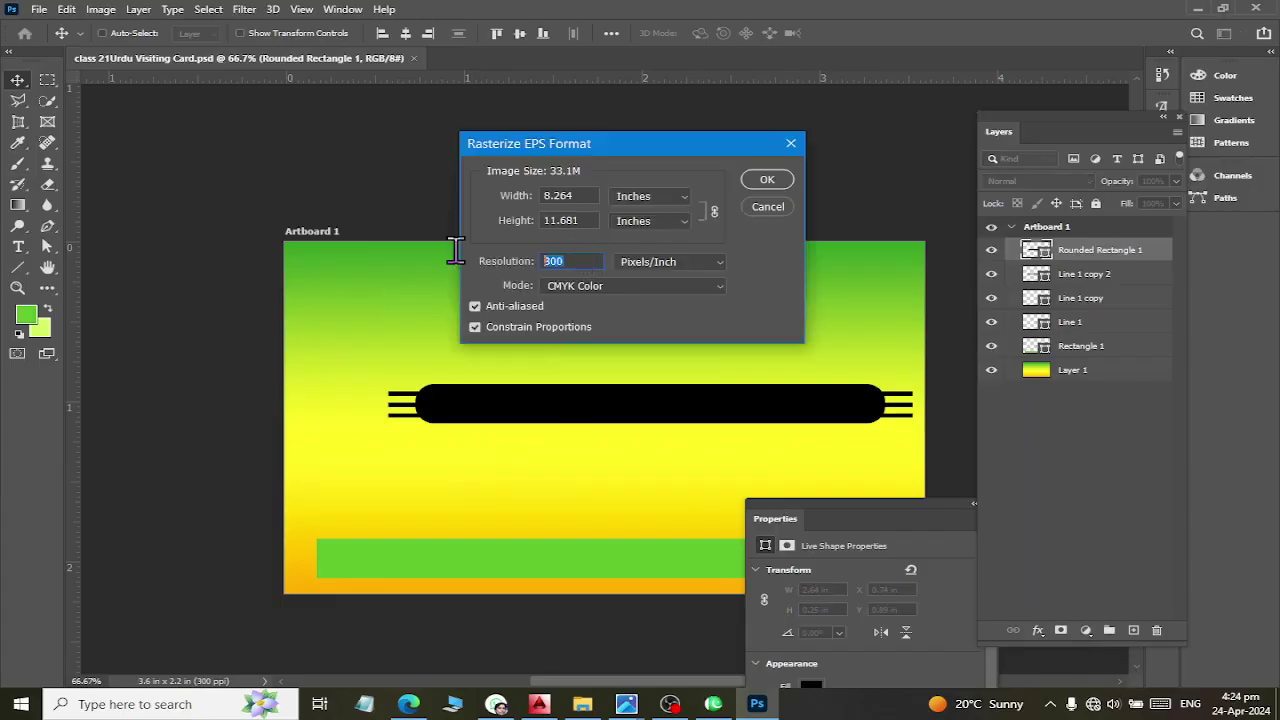
click(767, 180)
click(765, 182)
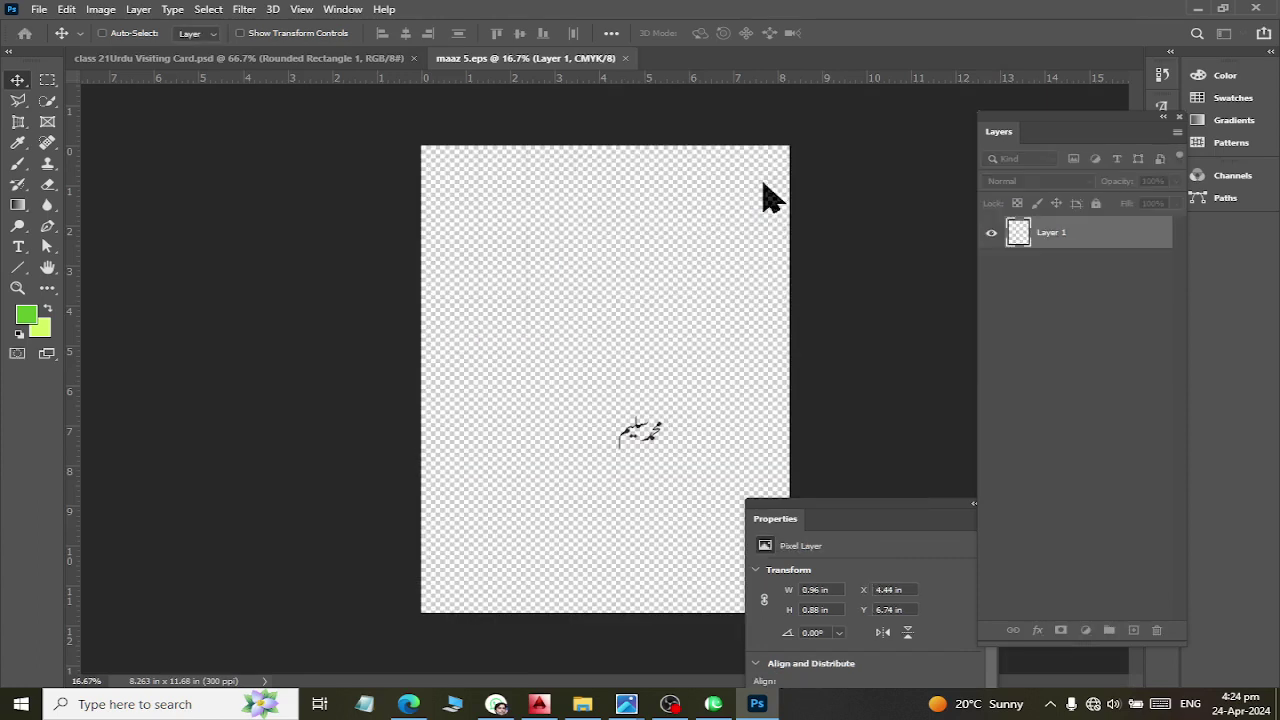
click(752, 182)
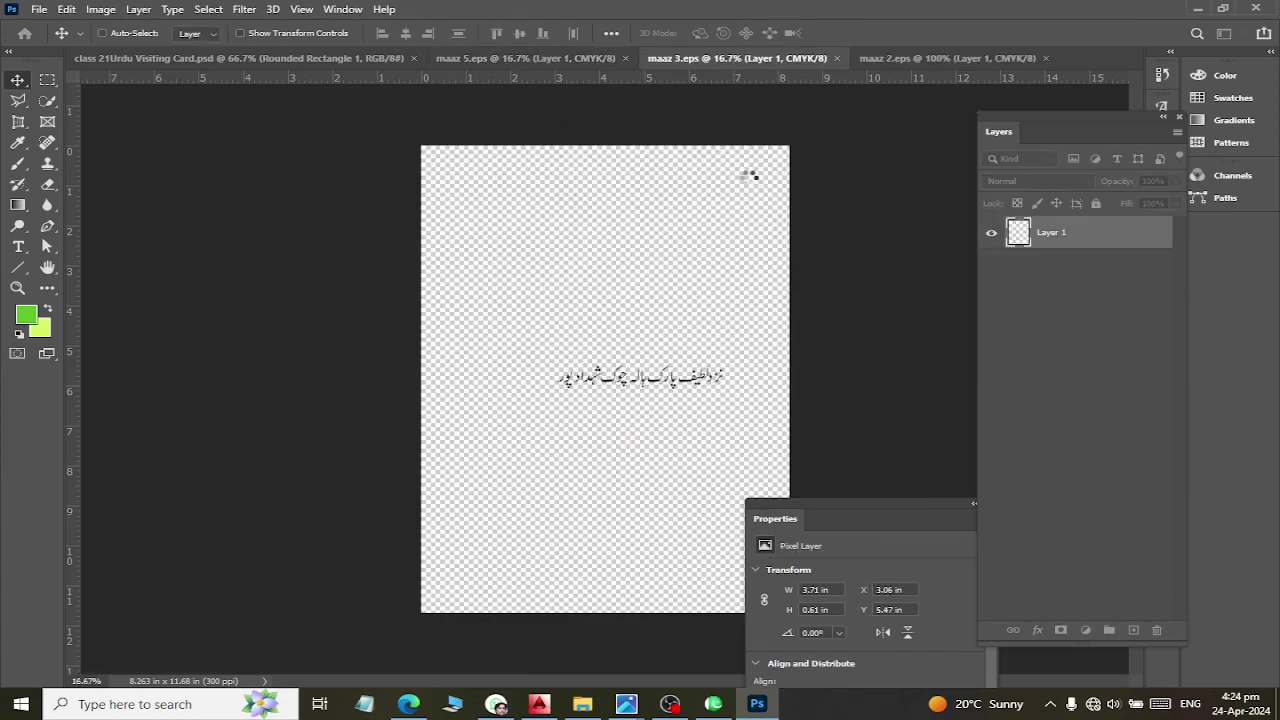
click(756, 180)
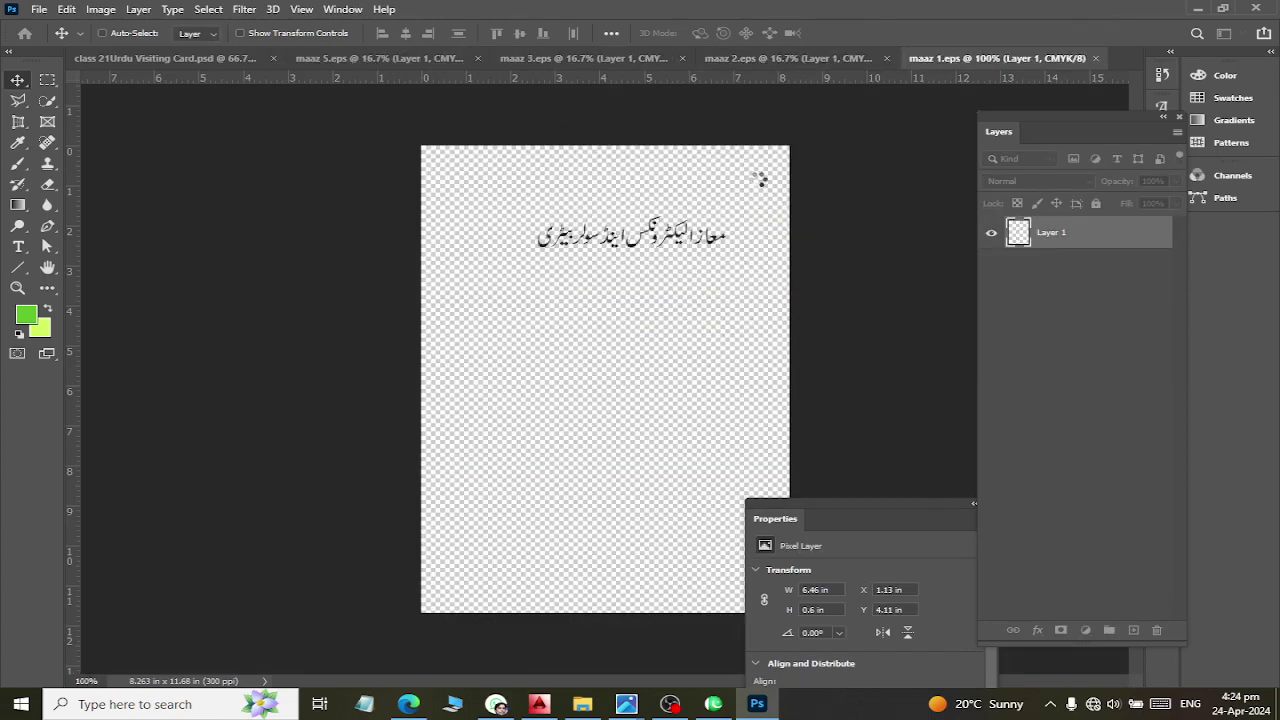
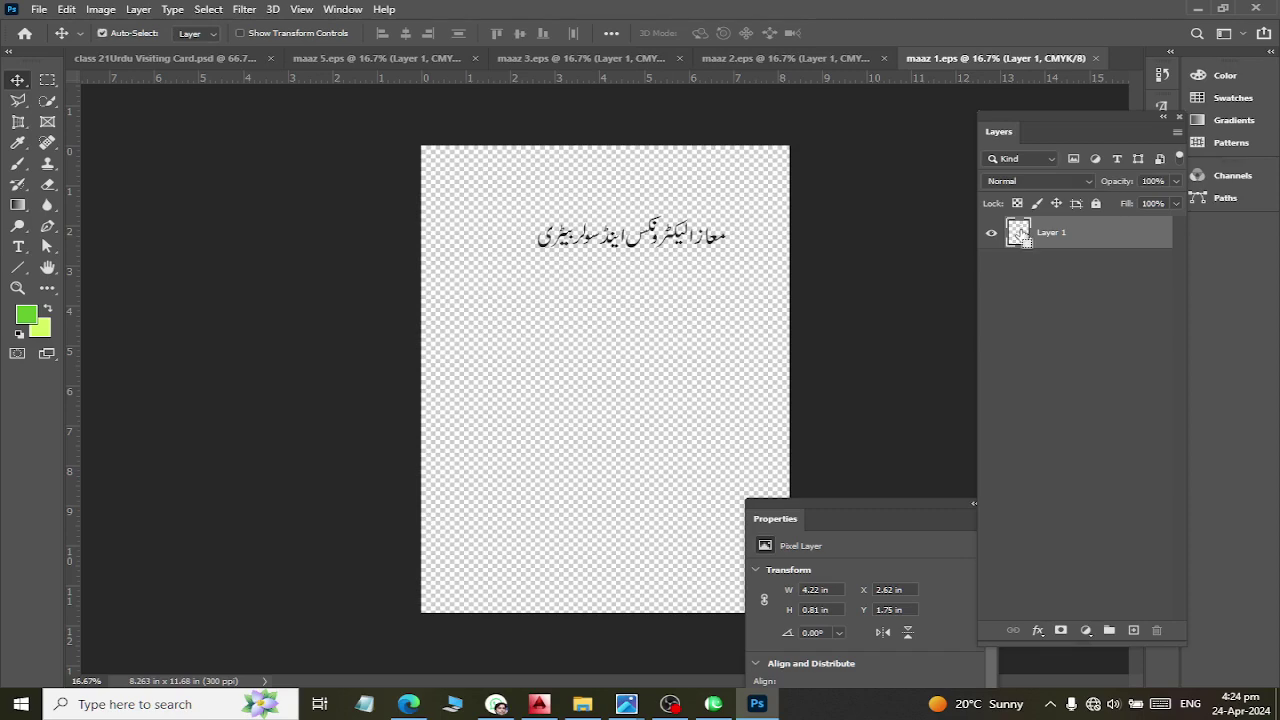
Copy the Urdu shop-name title from maaz 1 and paste it onto the visiting card
ctrl+click(1020, 235)
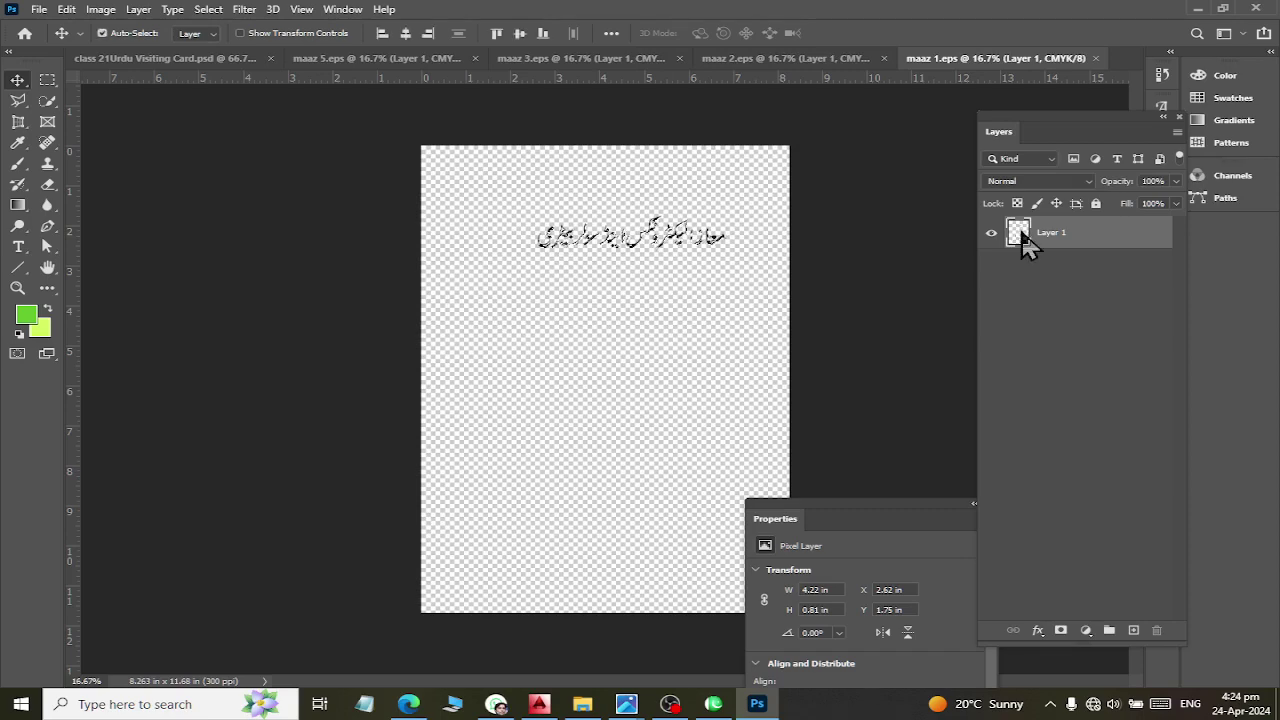
key(ctrl+c)
click(215, 62)
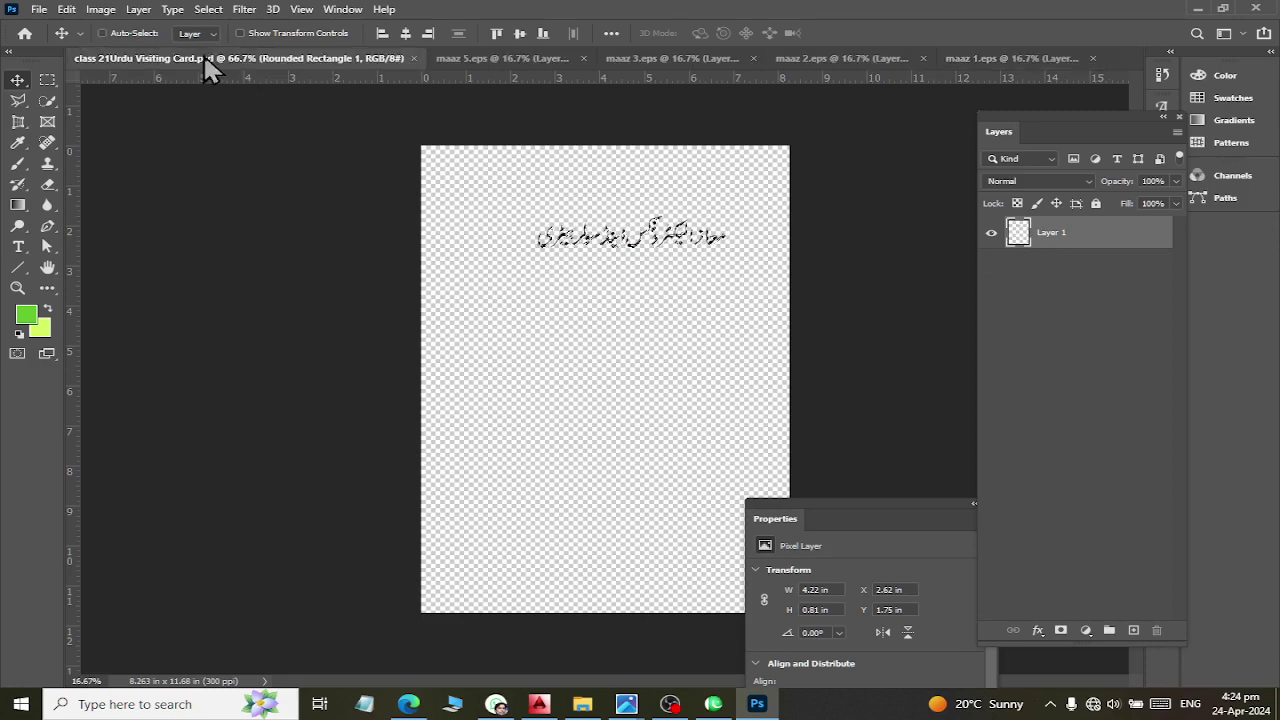
key(ctrl+v)
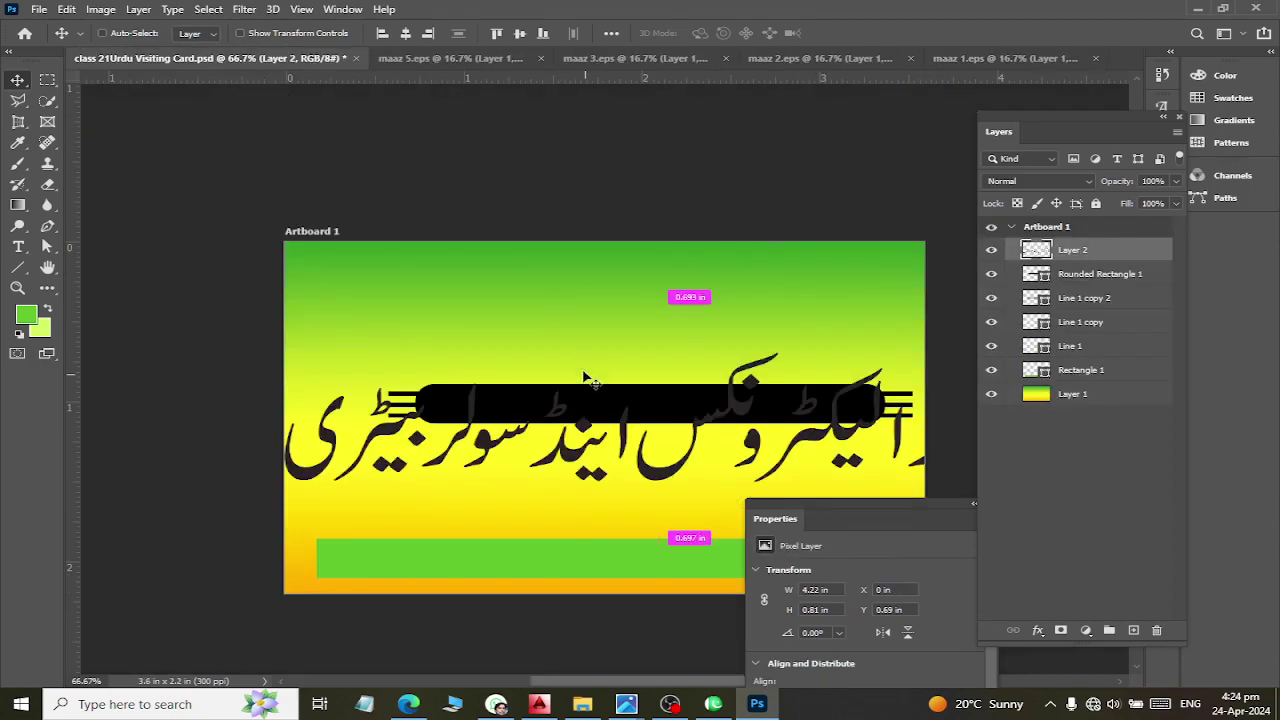
Scale the title to span the card top above the black bar, then save the card
key(ctrl+t)
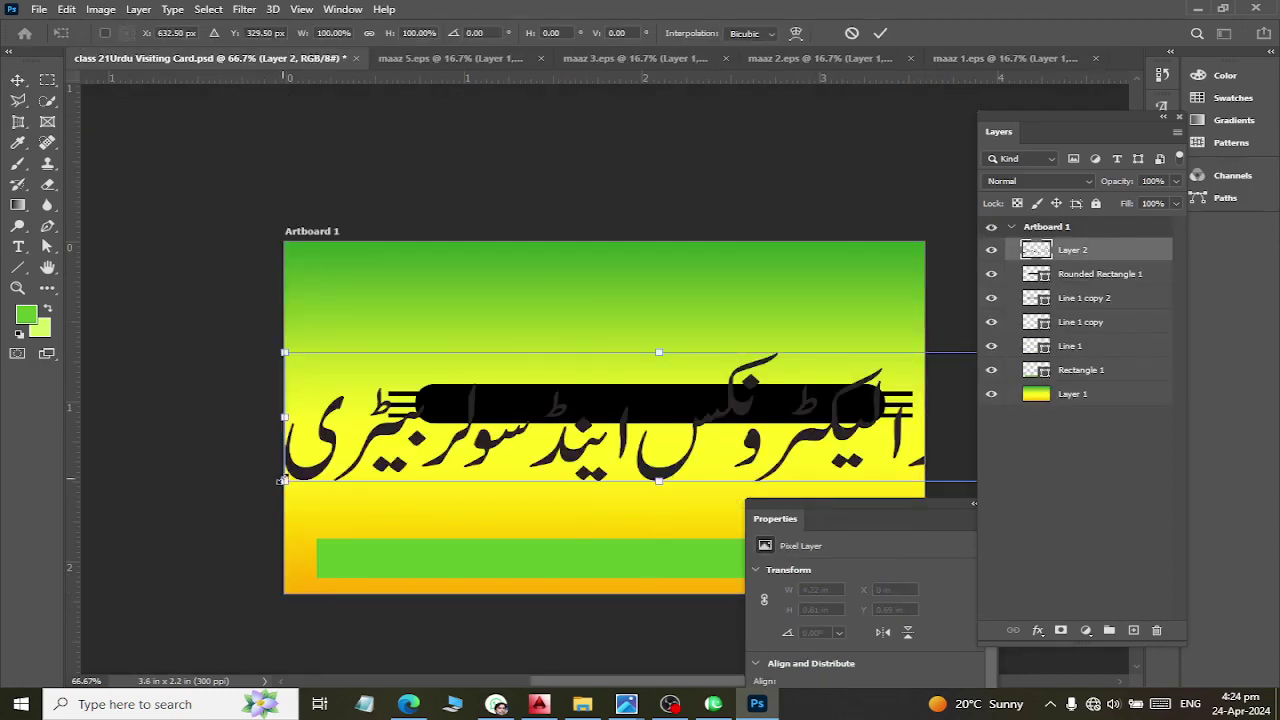
drag(282, 481, 429, 455)
drag(570, 391, 582, 276)
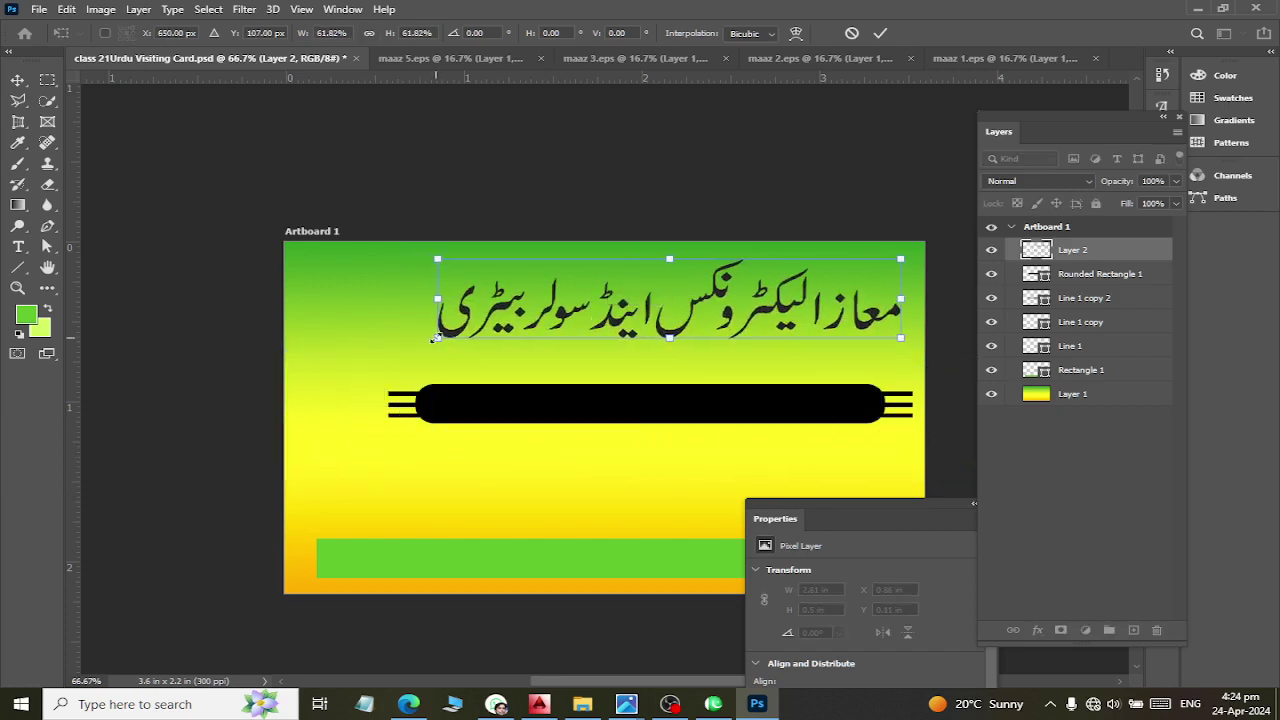
drag(436, 338, 316, 346)
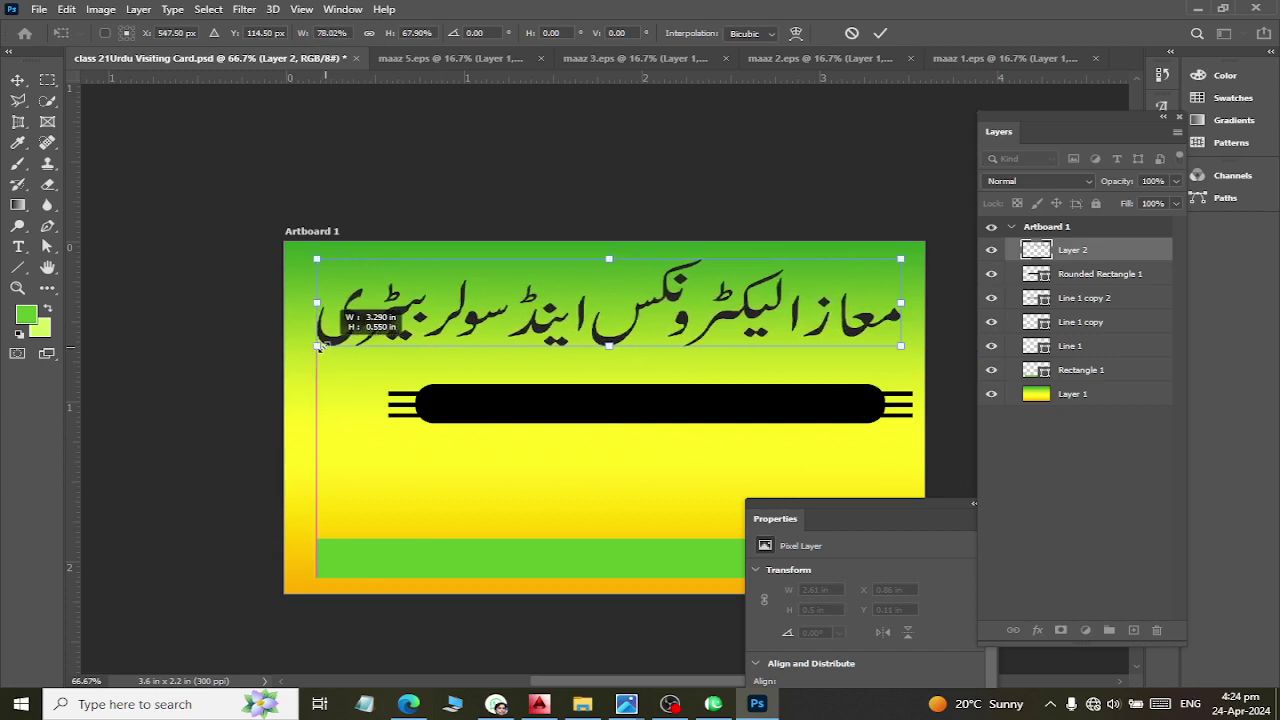
click(17, 80)
key(ctrl+s)
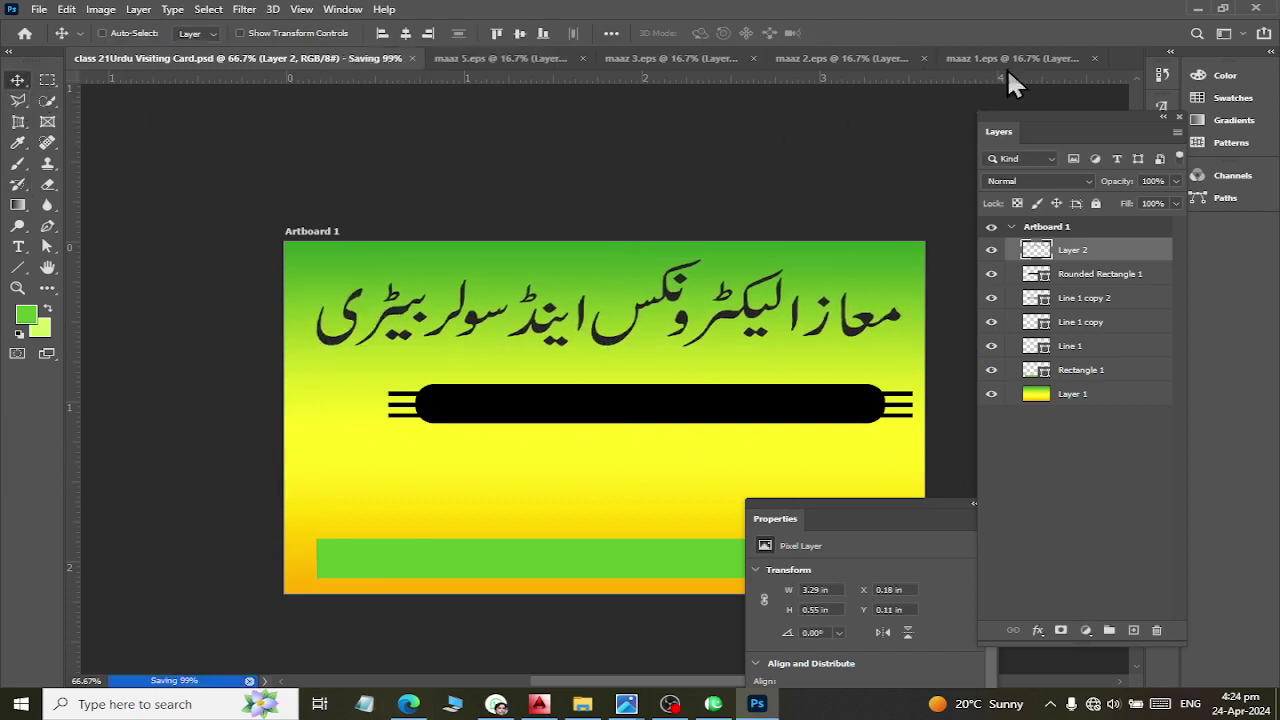
Drag the Urdu tagline layer from maaz 2 onto the visiting card
click(886, 57)
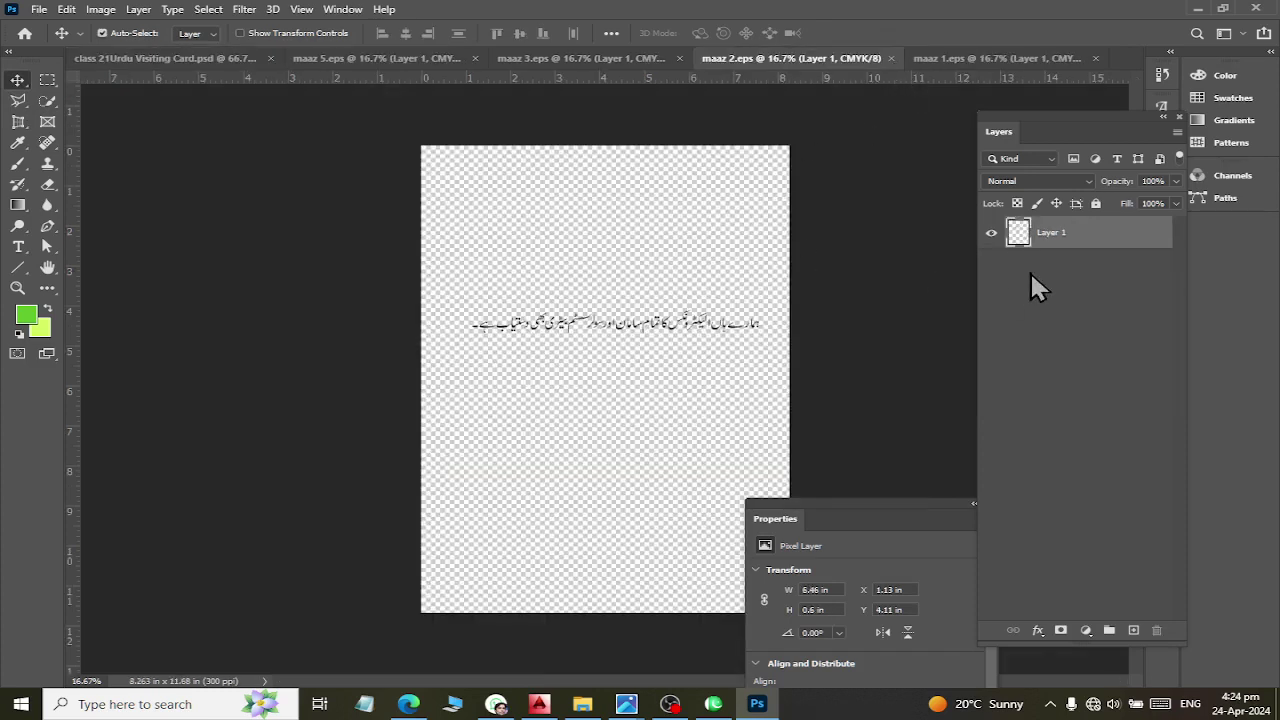
drag(1017, 243, 905, 205)
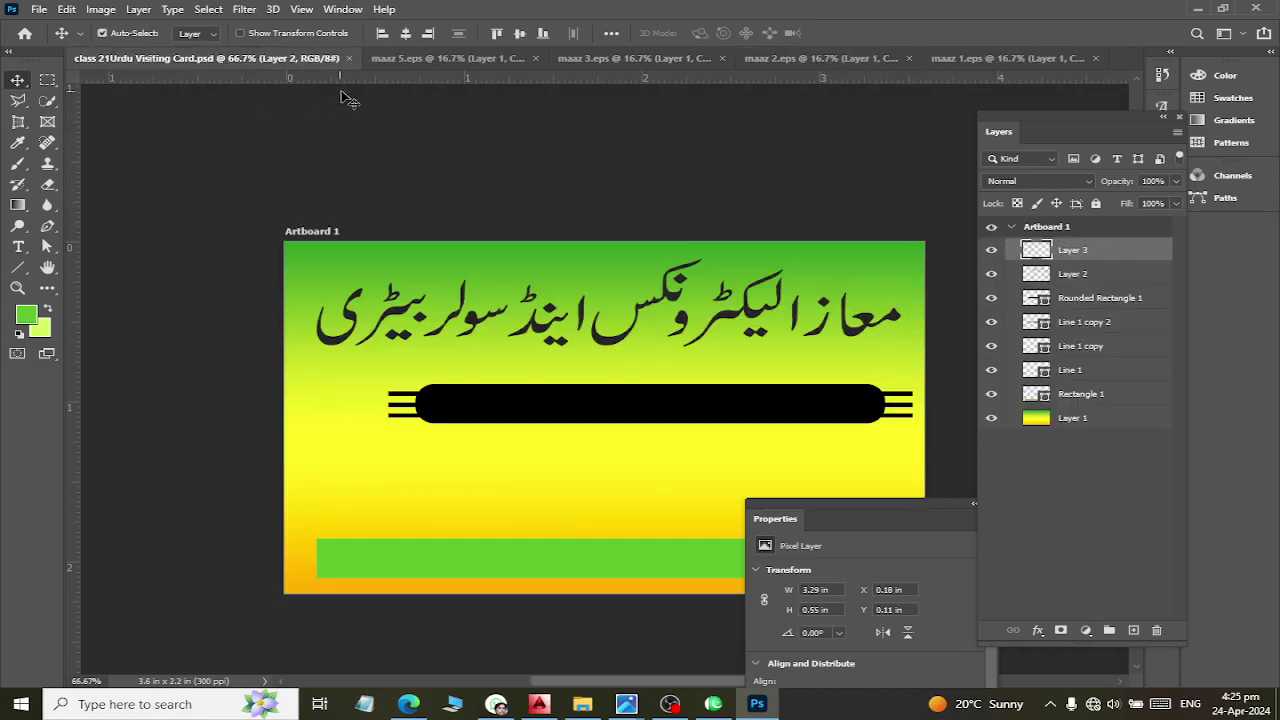
drag(310, 78, 557, 342)
Shrink the tagline and place it inside the black rounded bar
key(ctrl+t)
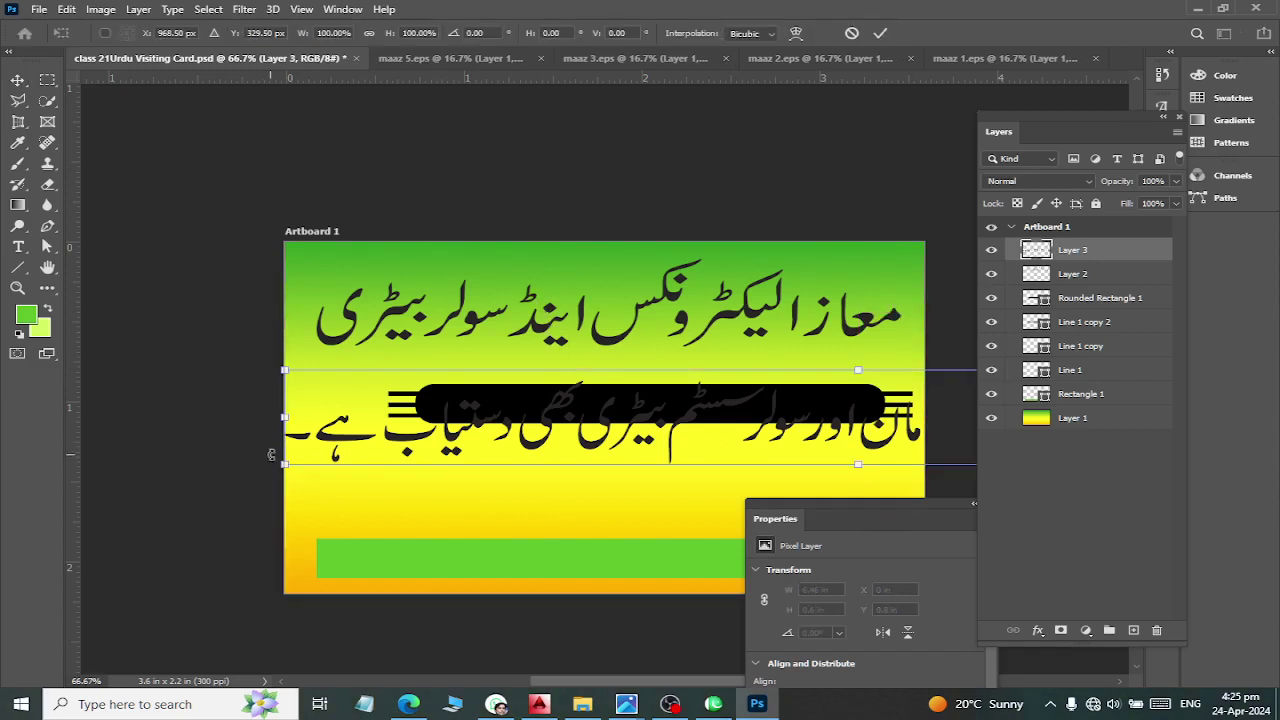
drag(282, 460, 455, 447)
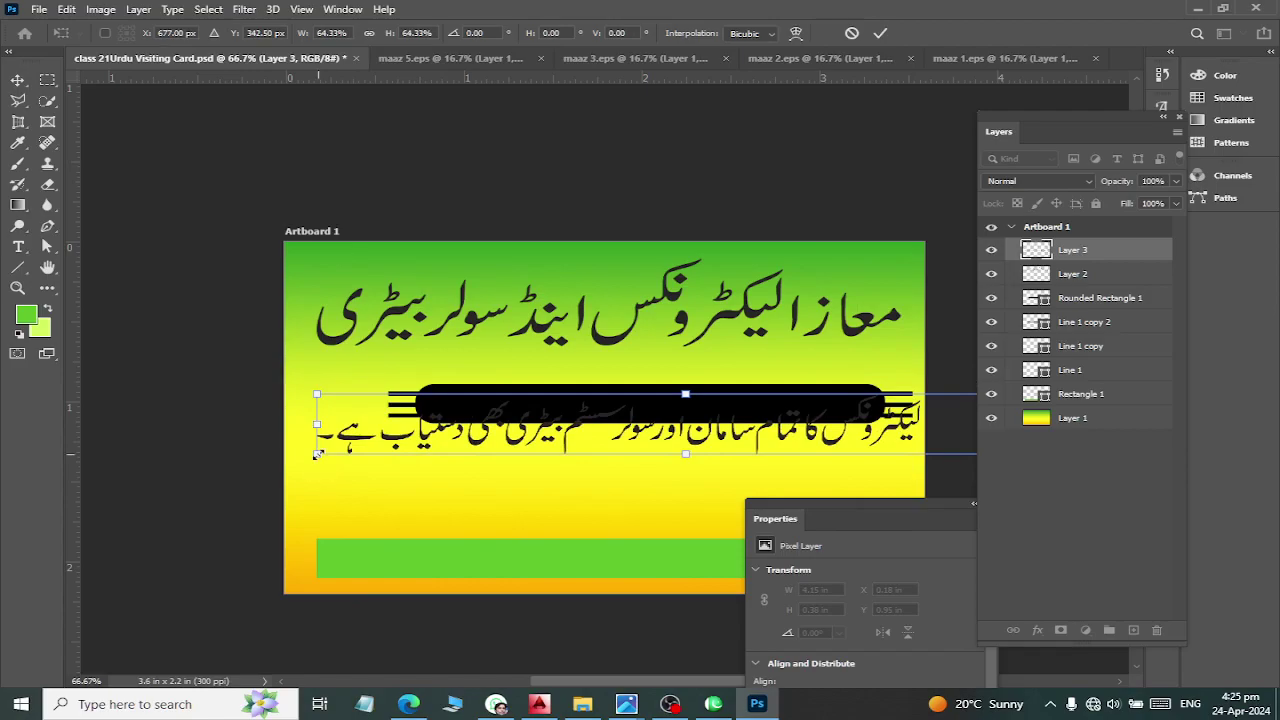
drag(318, 453, 486, 438)
key(alt+Tab)
key(alt+Tab)
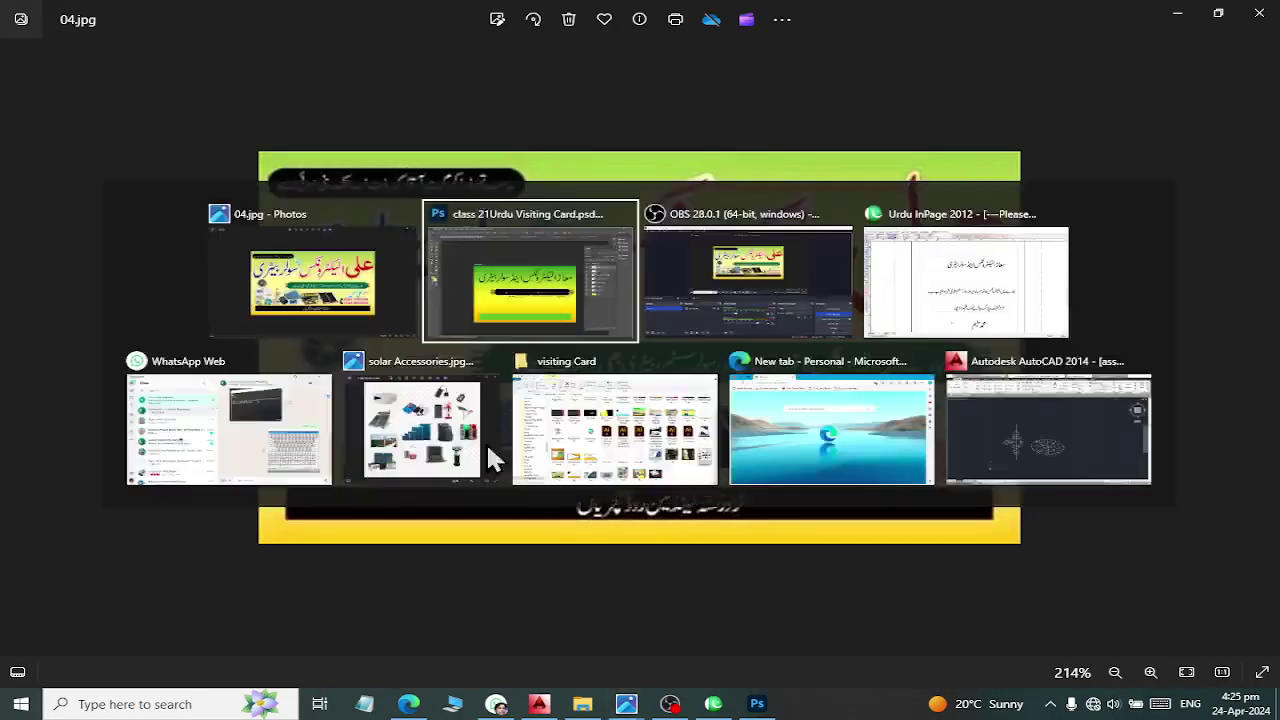
key(alt+Tab)
drag(602, 440, 582, 415)
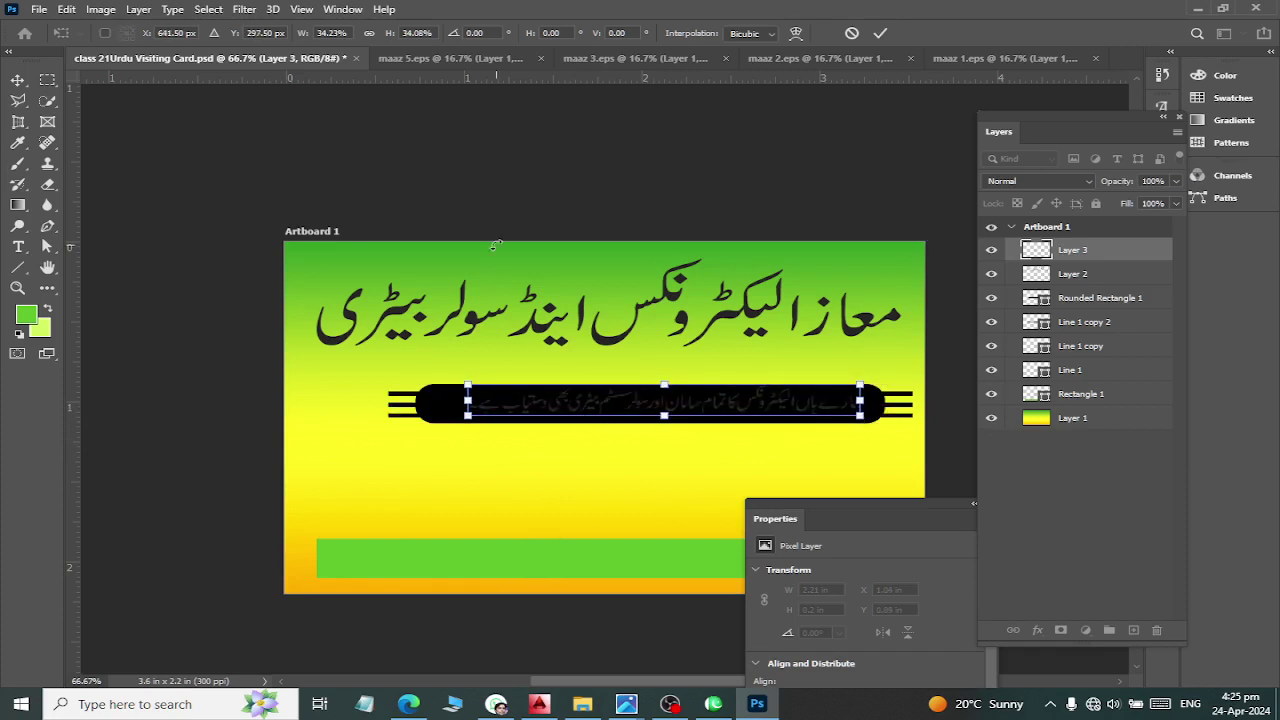
click(17, 82)
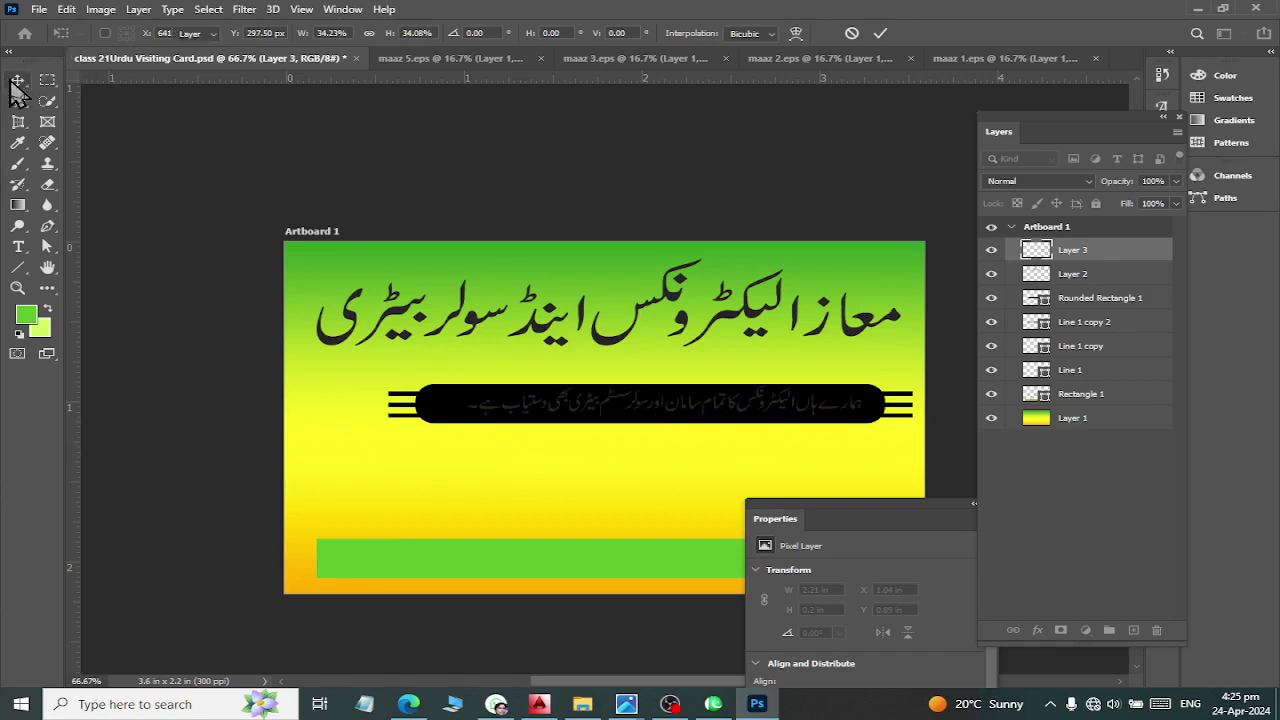
Turn the tagline white with a white Color Overlay blending option
click(1047, 227)
click(1060, 250)
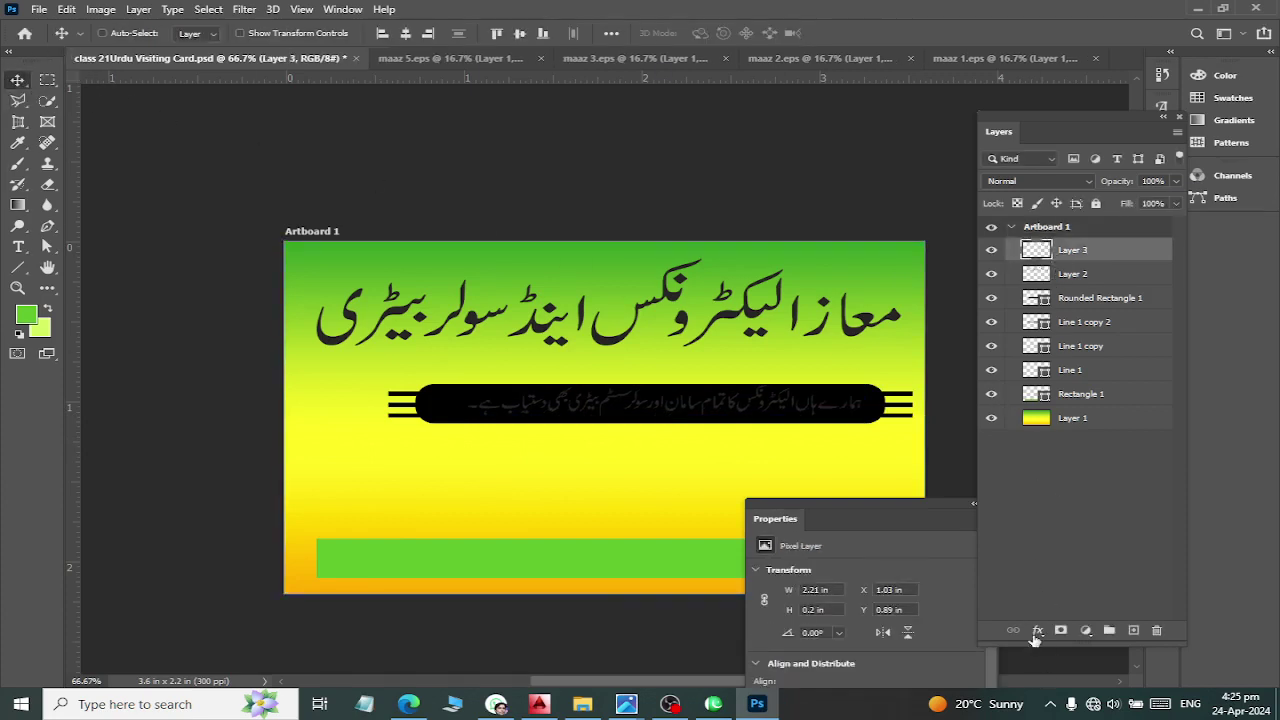
click(1036, 632)
click(1046, 480)
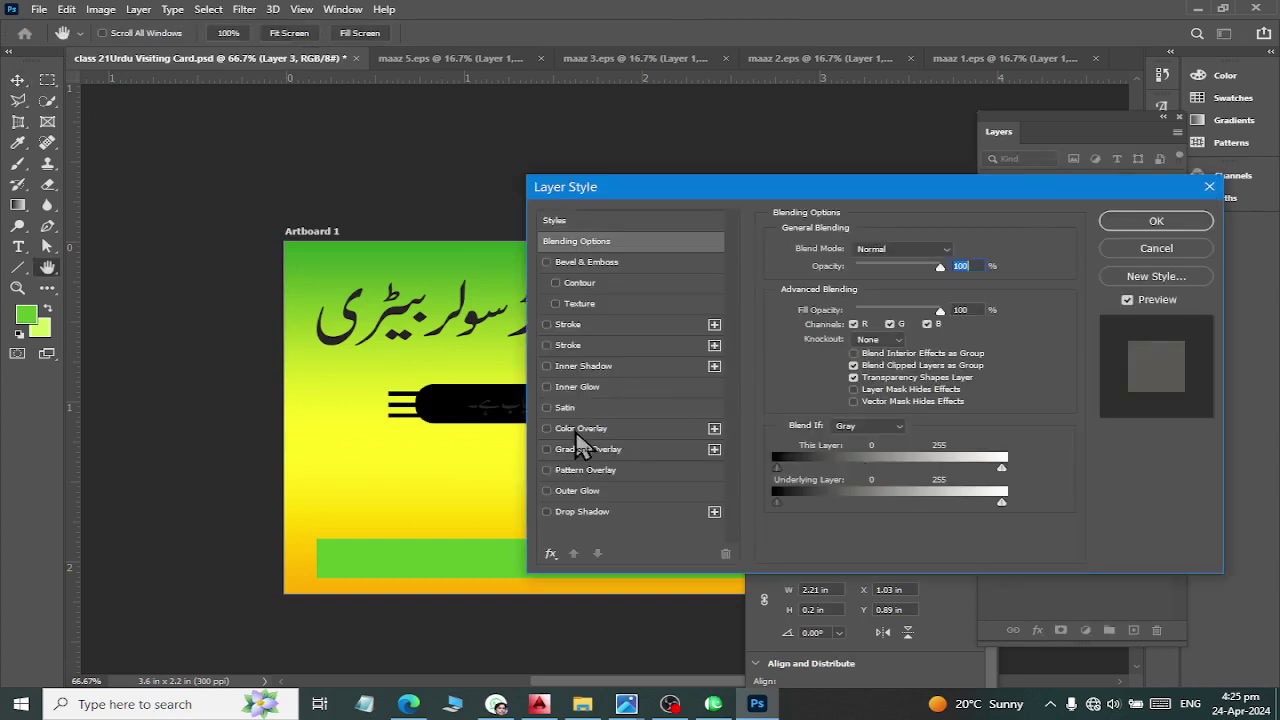
click(580, 430)
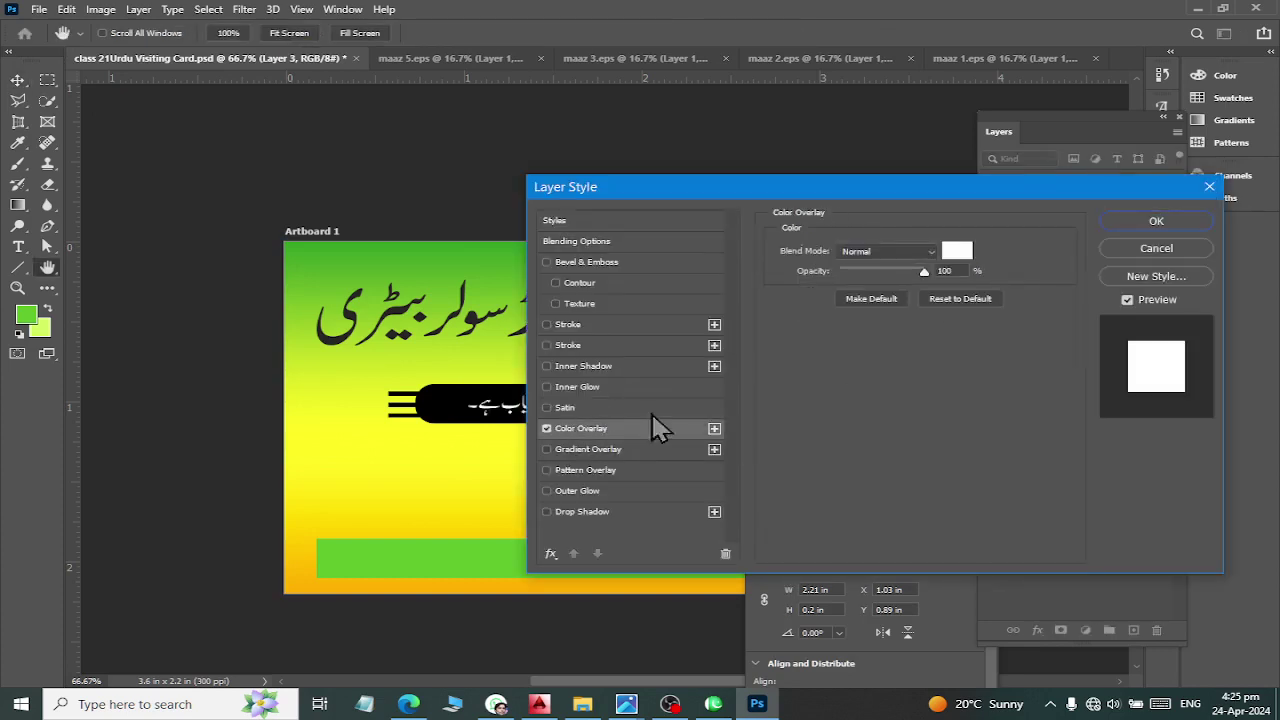
click(1150, 222)
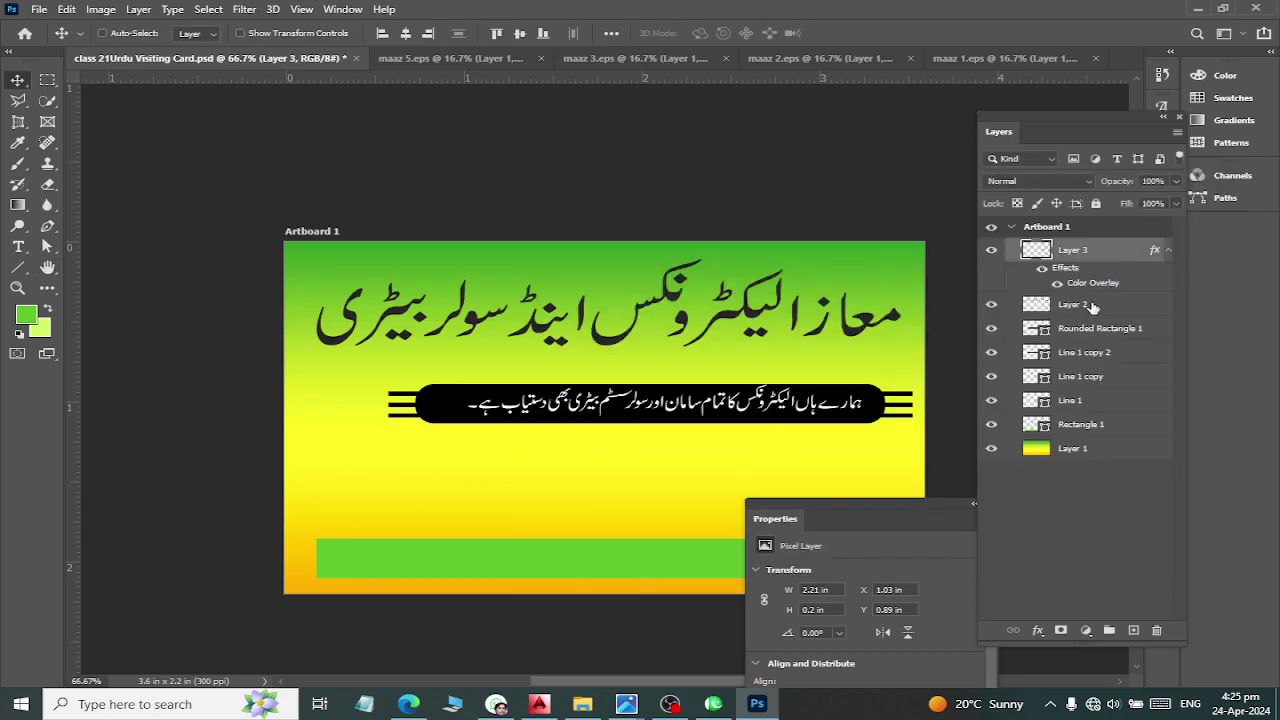
Widen the tagline to about 112% and centre it in the black bar
key(ctrl+t)
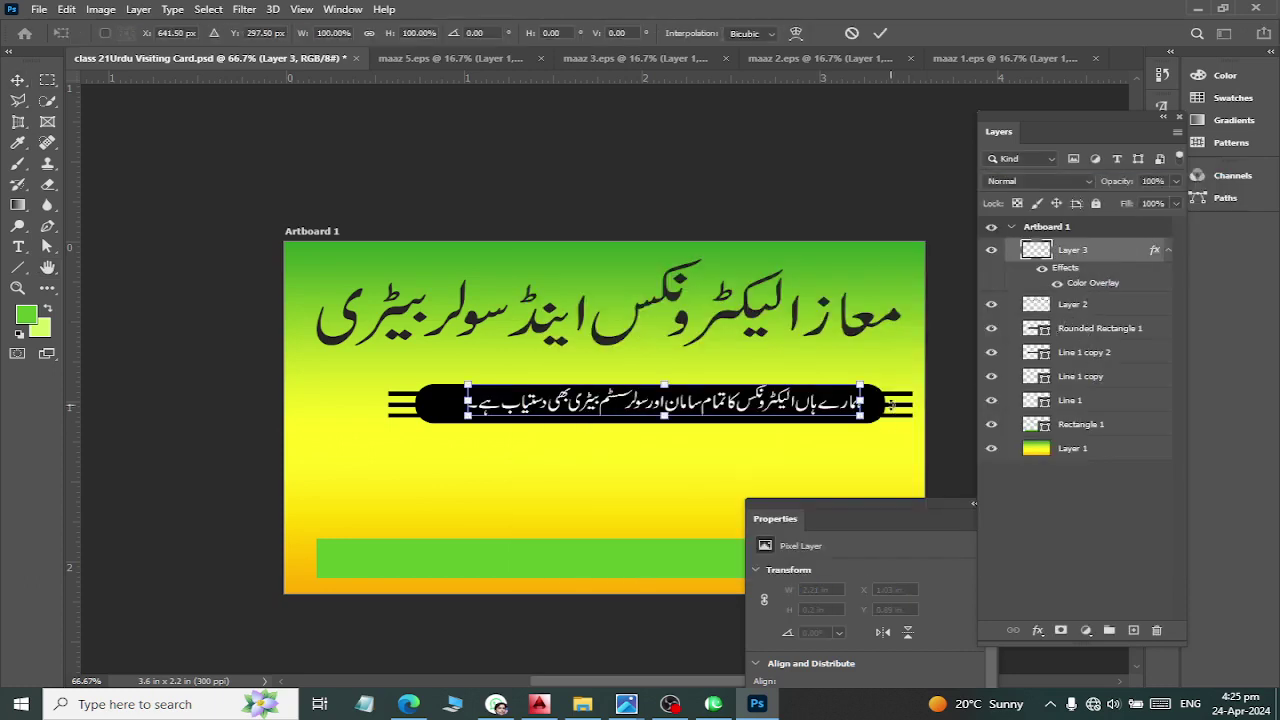
key(super+space)
drag(862, 405, 882, 402)
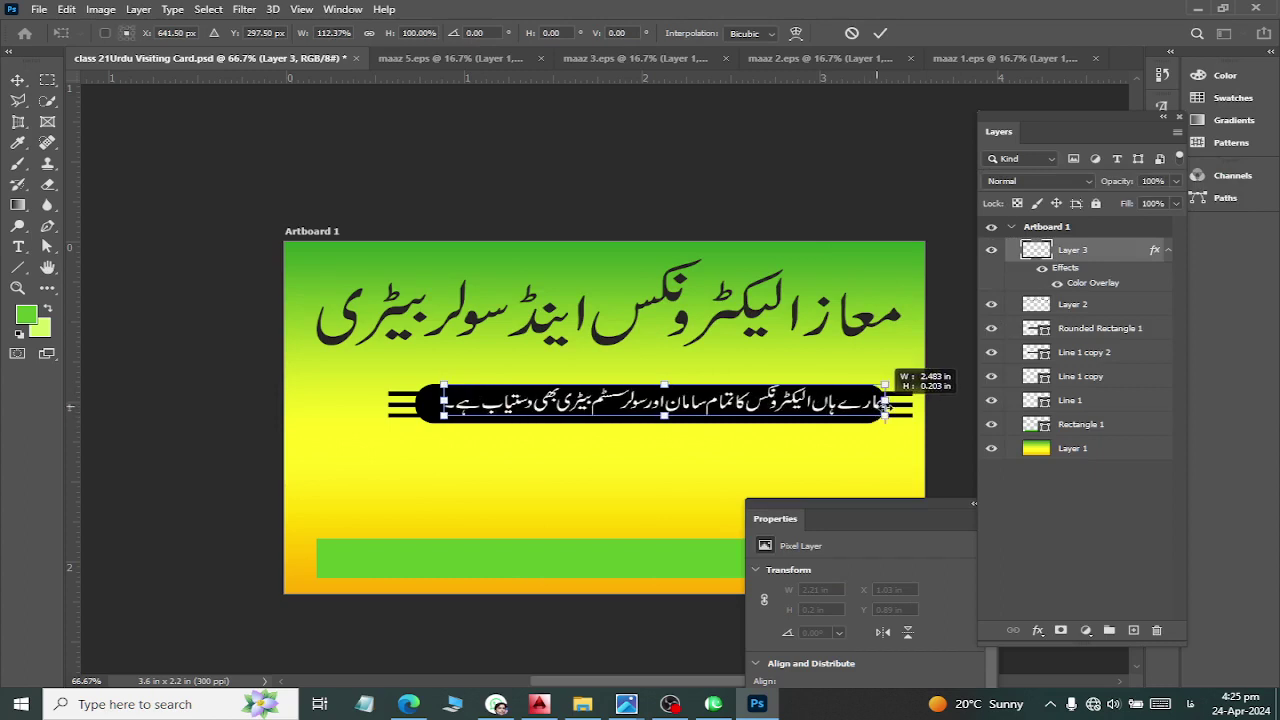
click(17, 80)
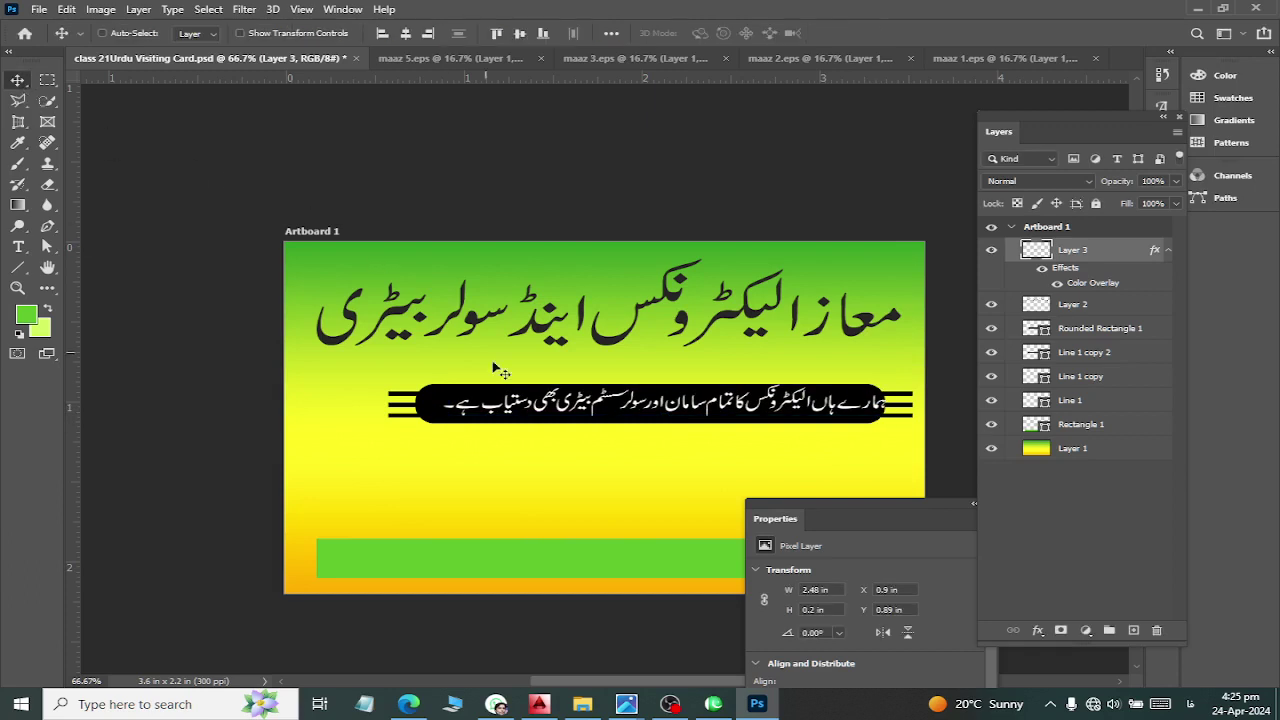
drag(539, 403, 539, 404)
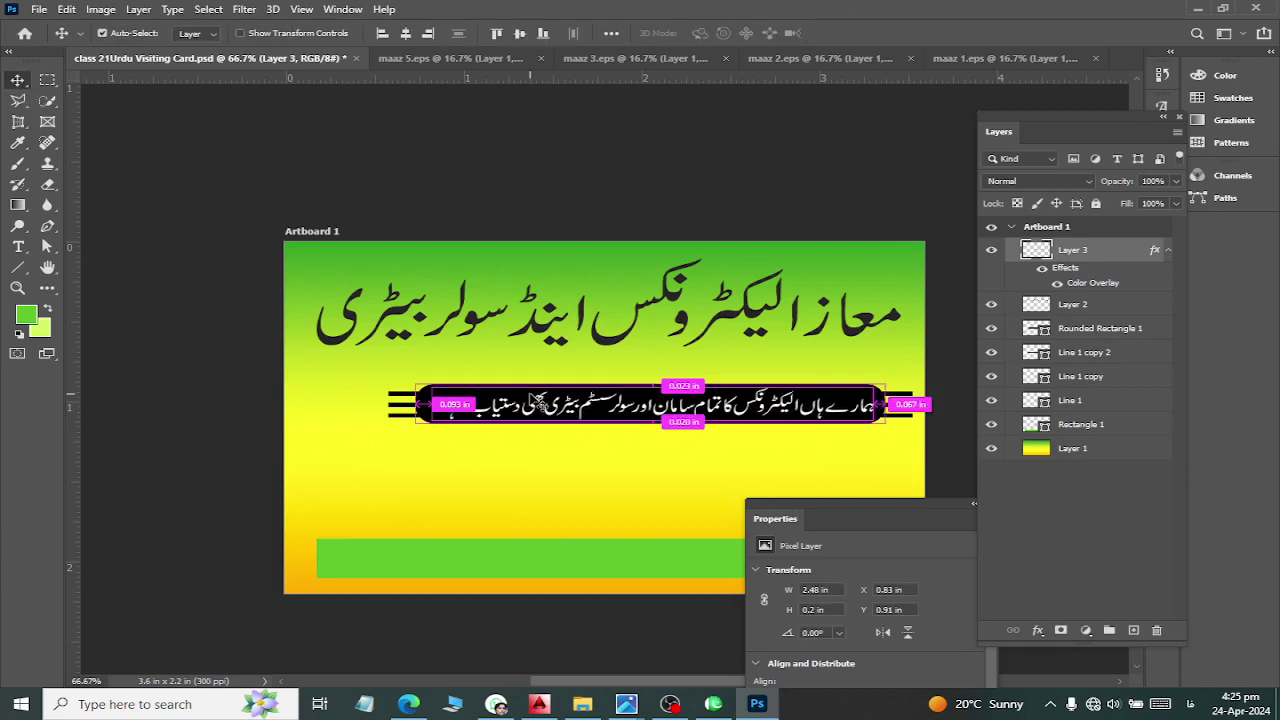
Close the maaz 1 and maaz 2 files without saving changes
click(1040, 60)
click(1095, 58)
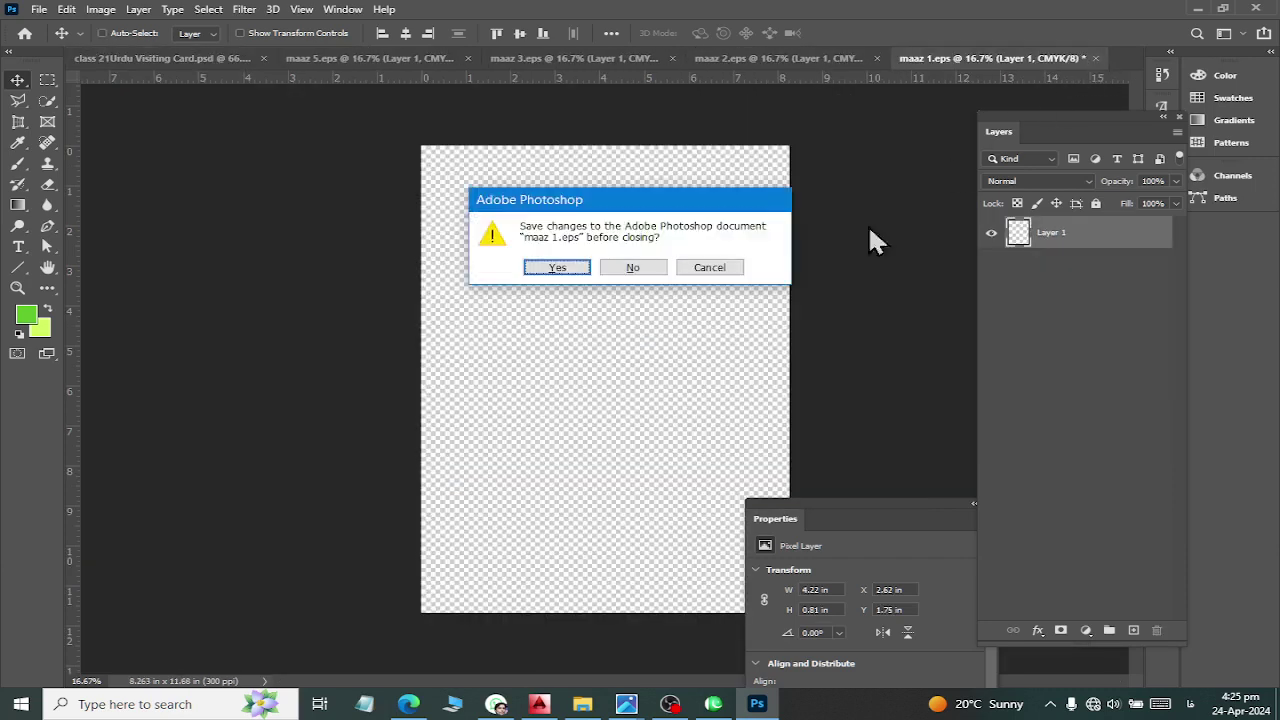
click(633, 267)
click(983, 58)
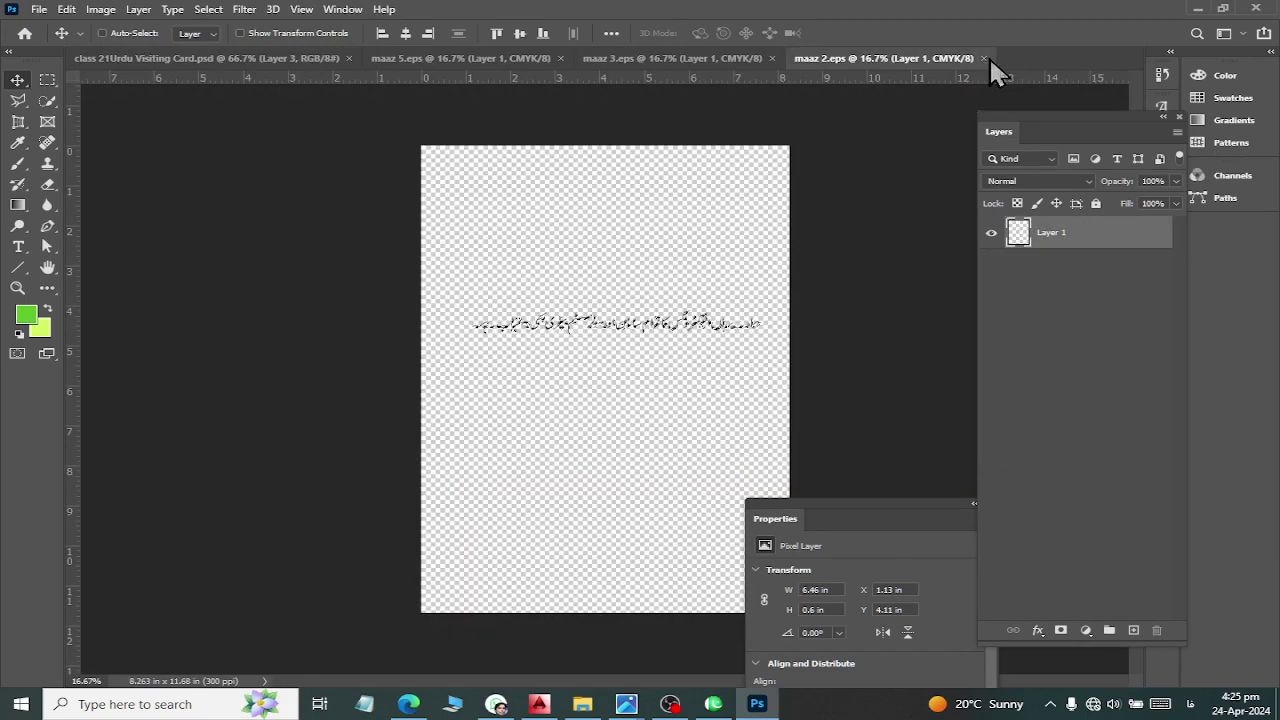
click(983, 58)
click(632, 267)
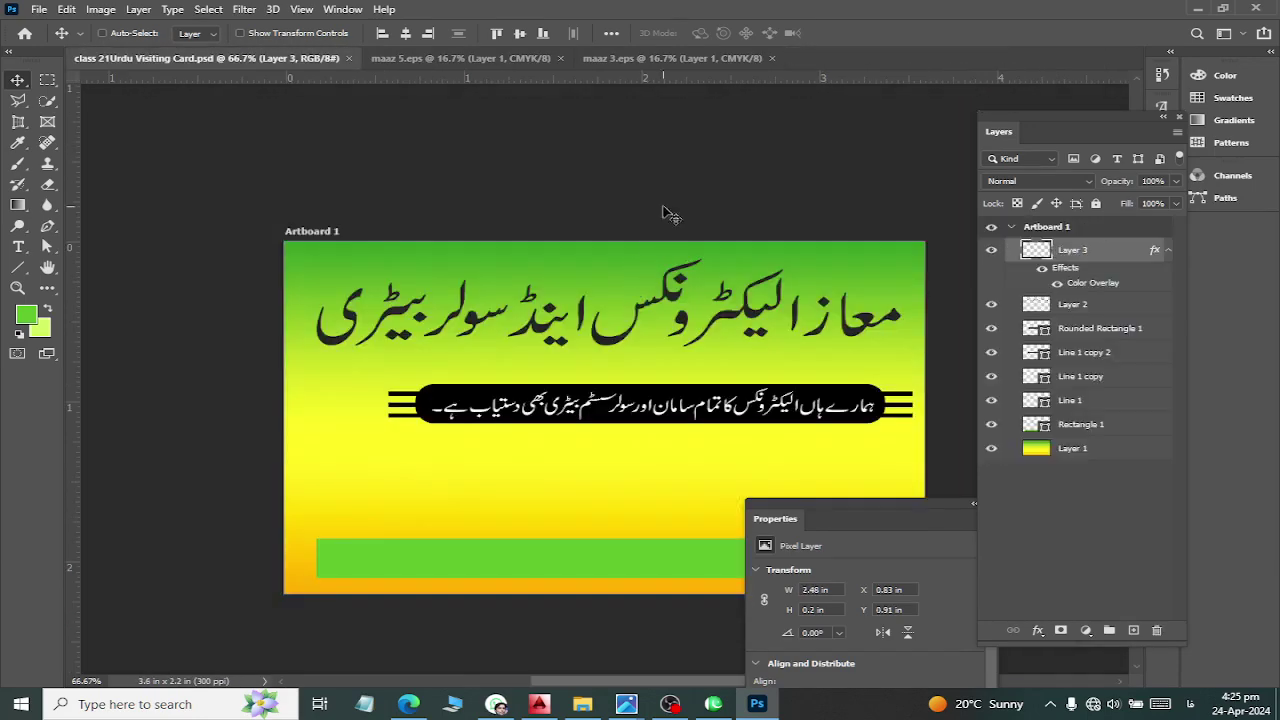
Bring the maaz 3 Urdu address line onto the card and shrink it to about 25%
click(708, 57)
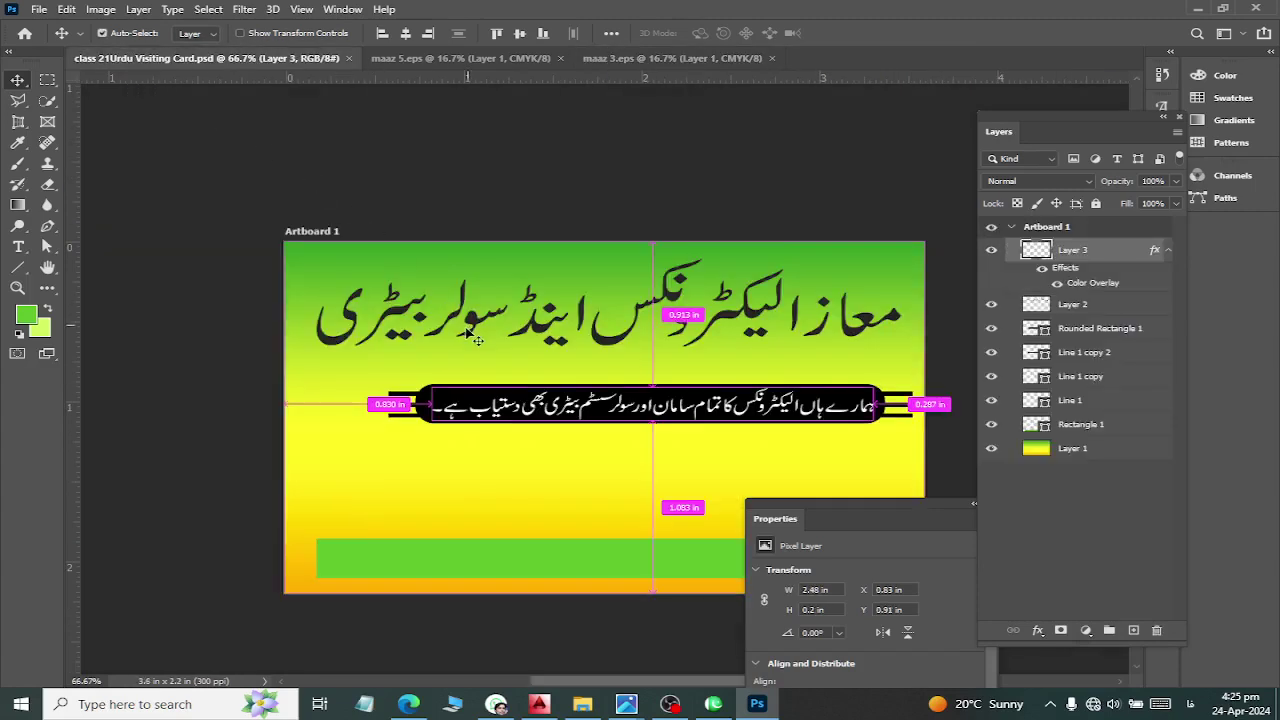
mouse_move(120, 48)
mouse_down()
mouse_move(487, 440)
mouse_move(488, 545)
mouse_up()
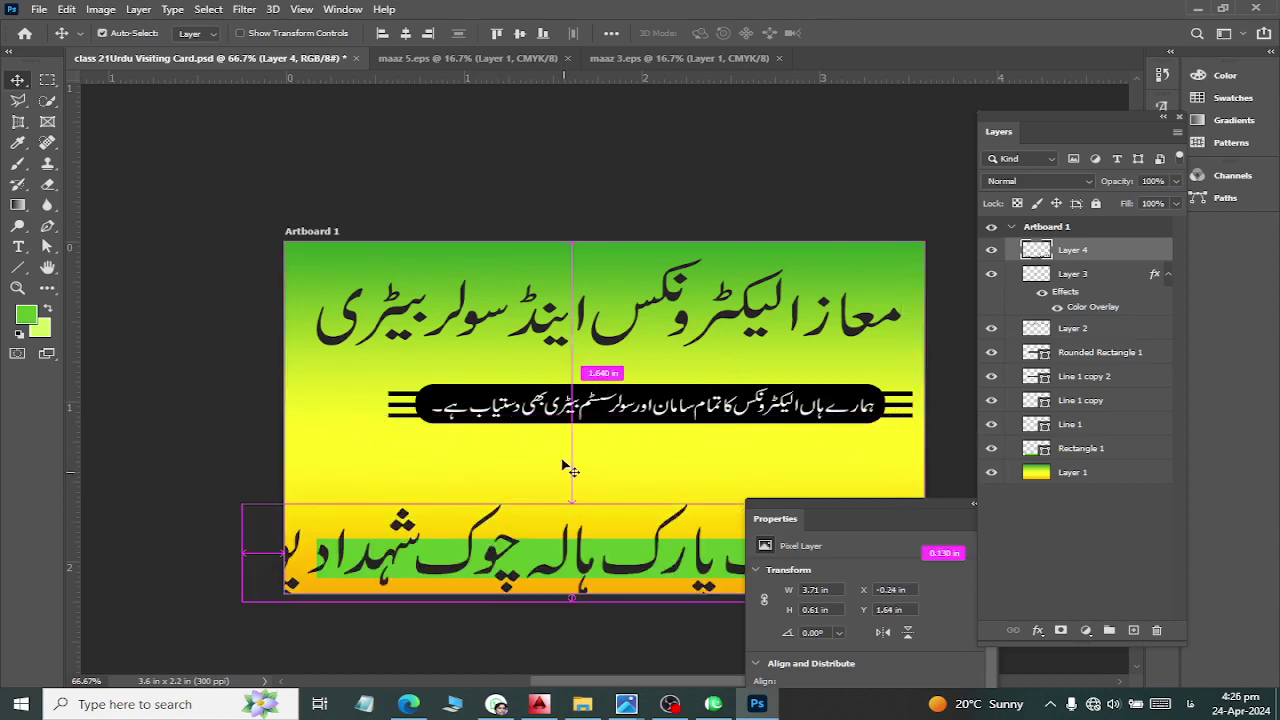
key(ctrl+t)
mouse_move(243, 609)
mouse_down()
mouse_move(286, 484)
mouse_move(373, 473)
mouse_up()
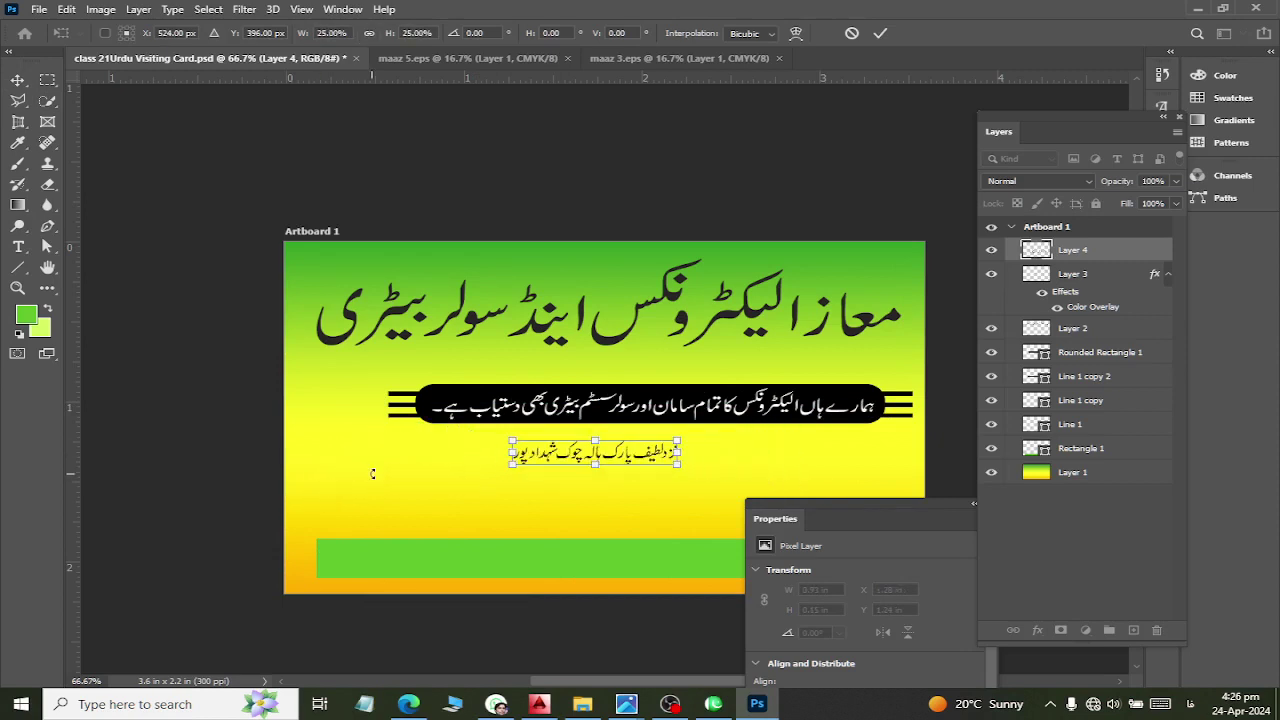
Fit the address line at the green bar's right end, about 28.8% scale
drag(522, 470, 475, 575)
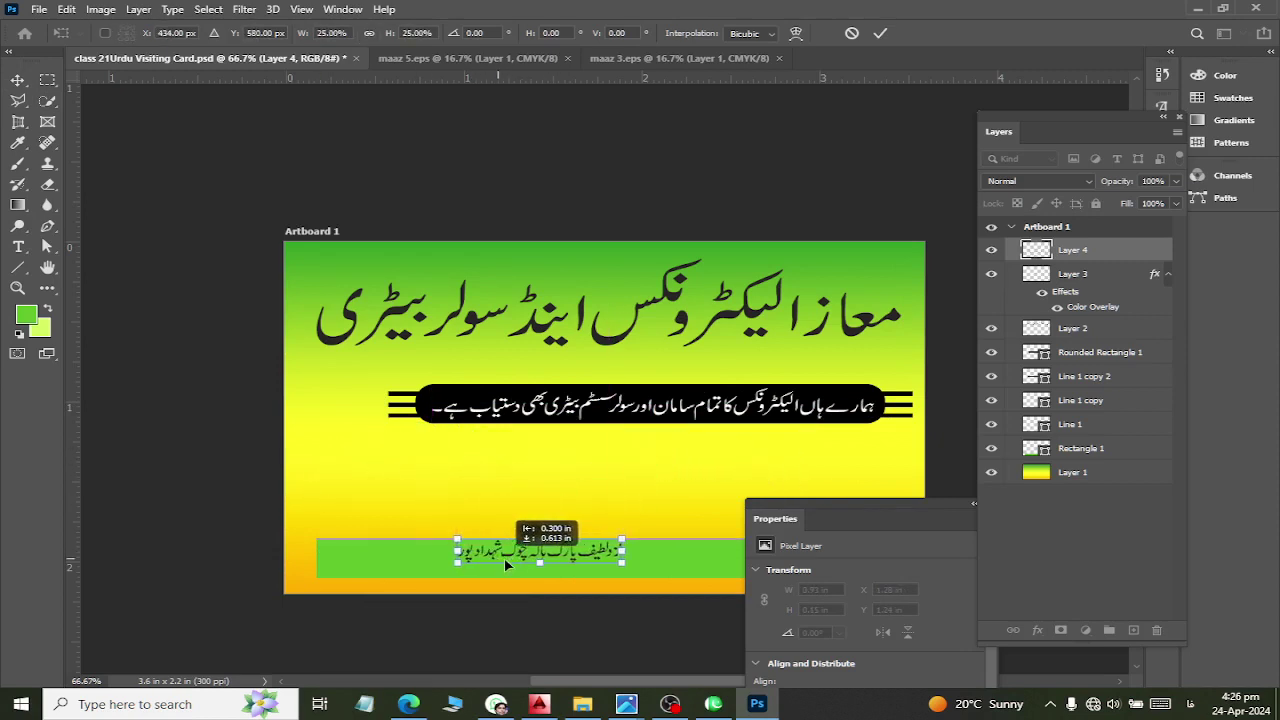
drag(826, 512, 843, 632)
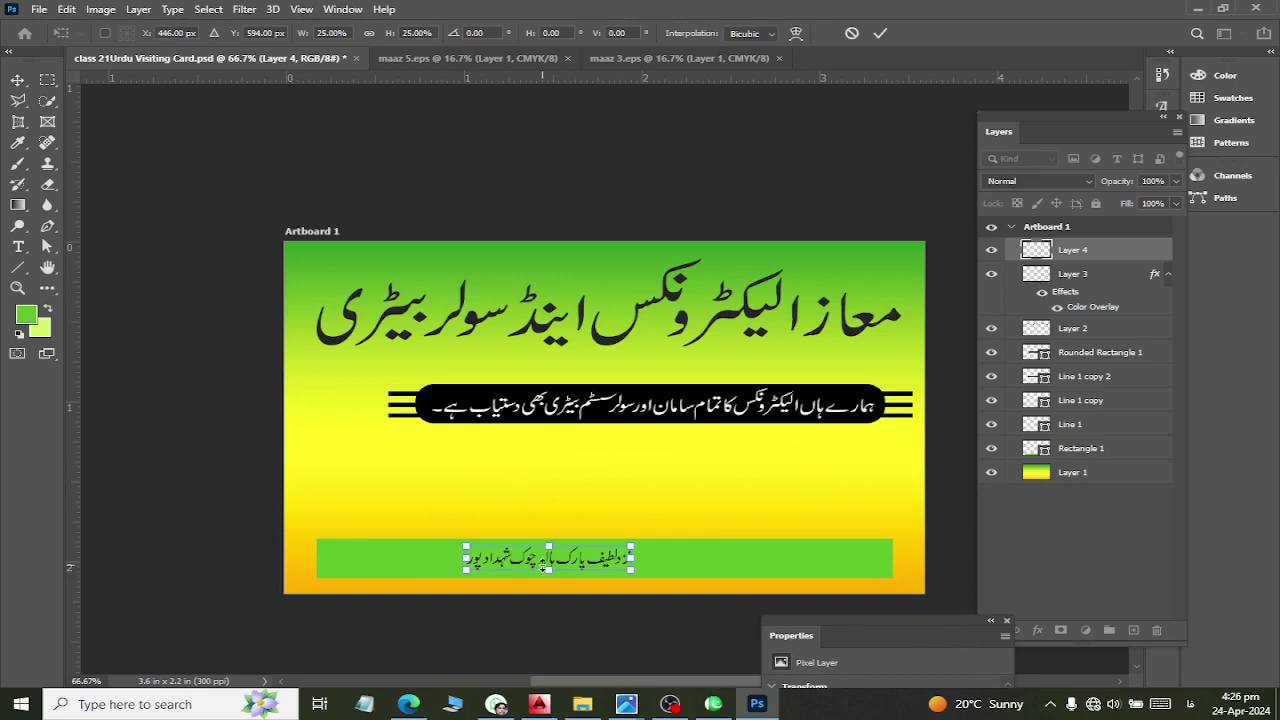
mouse_move(534, 565)
mouse_down()
mouse_move(860, 565)
mouse_move(708, 572)
mouse_up()
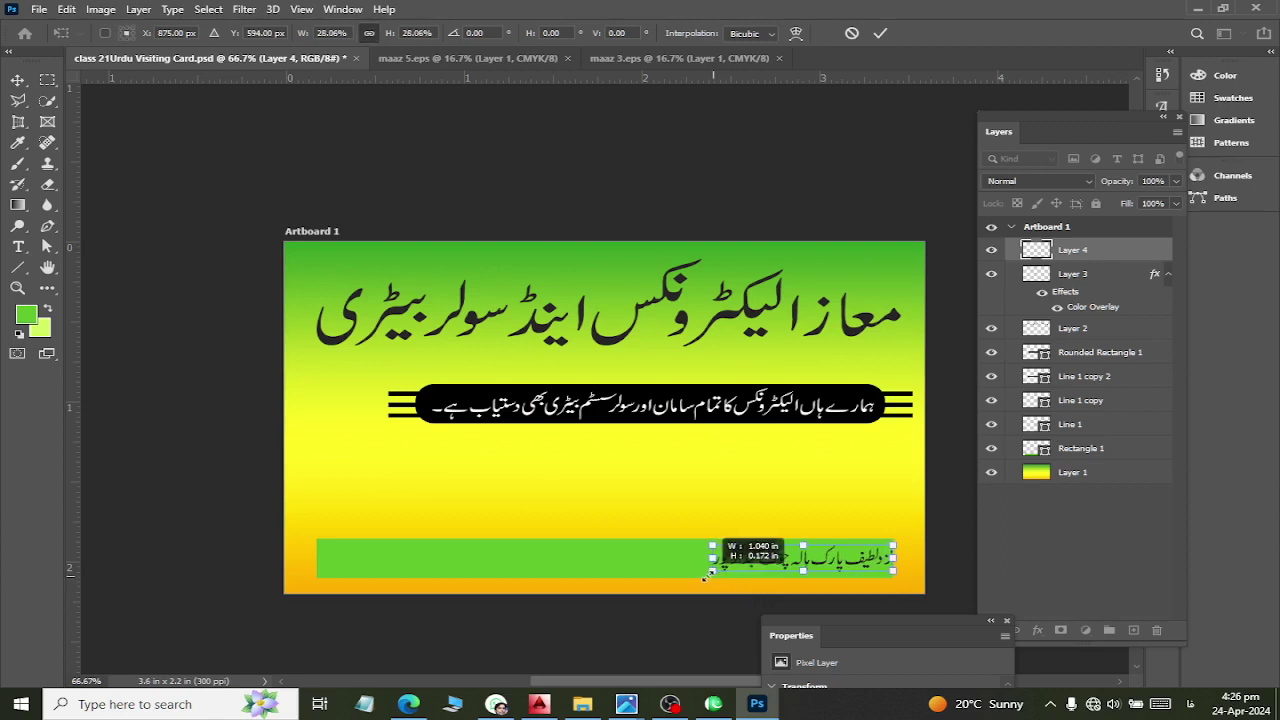
drag(832, 563, 821, 564)
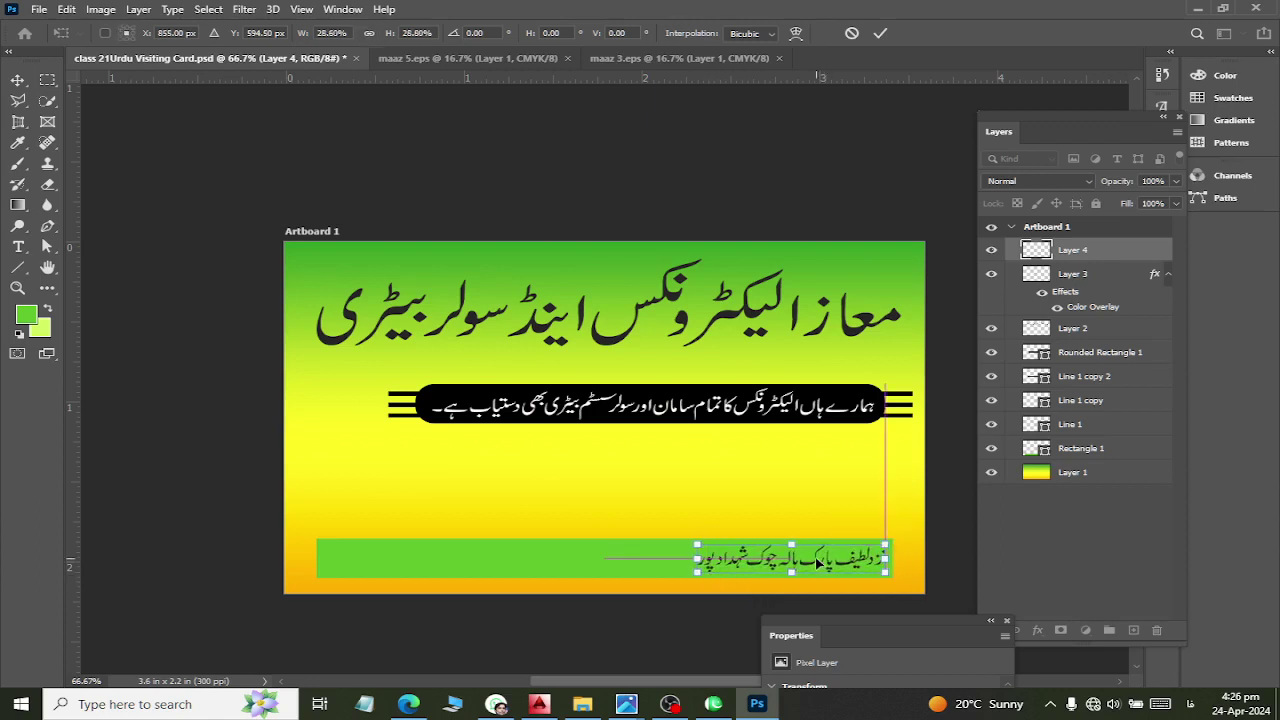
click(18, 80)
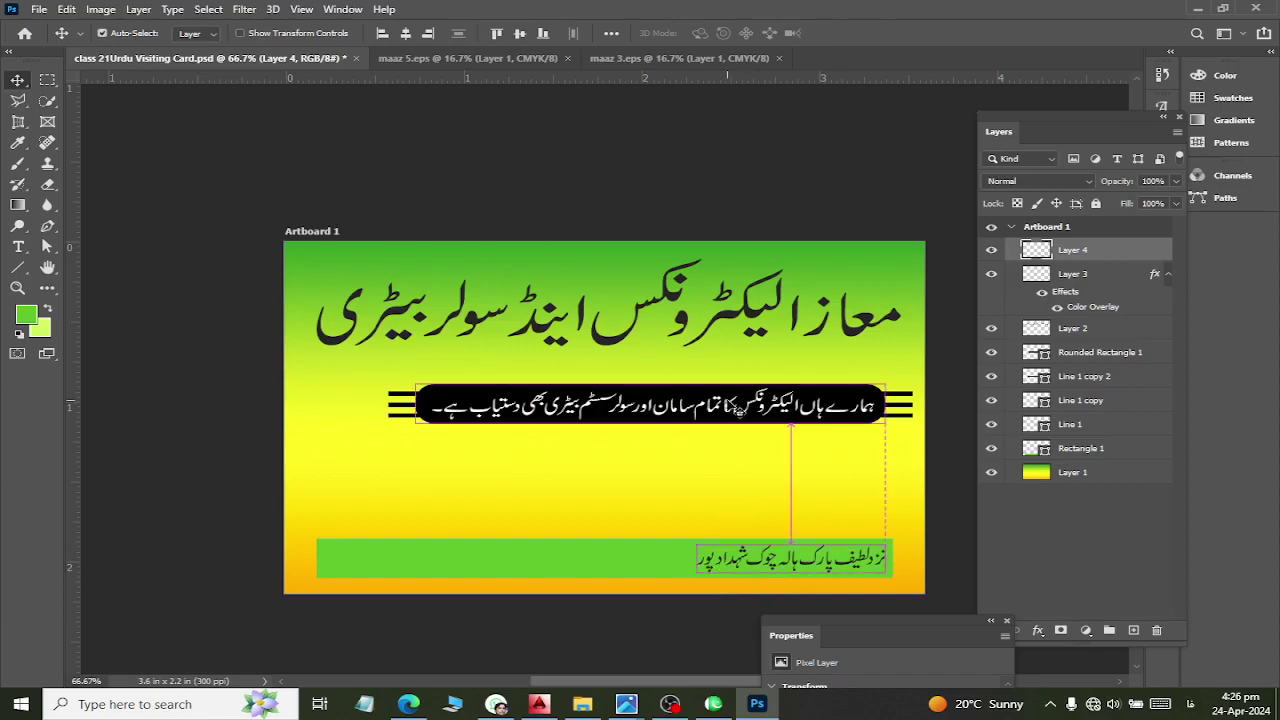
key(alt+Tab)
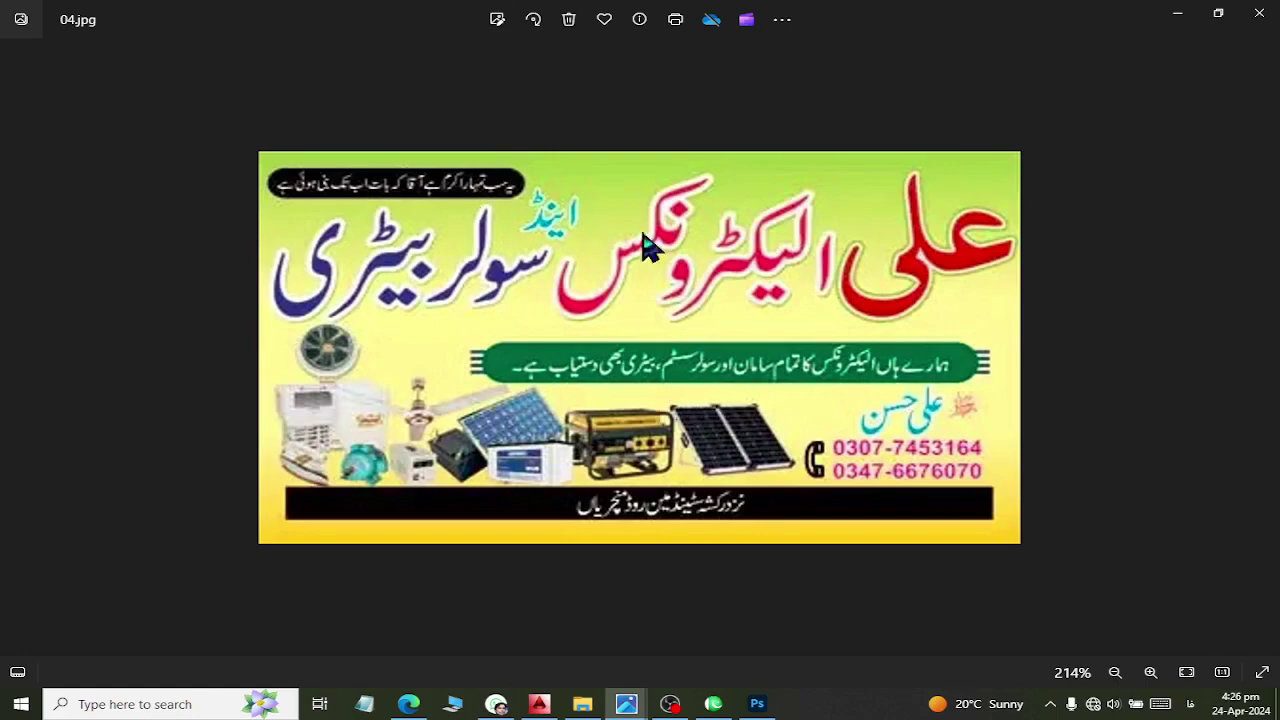
Return from the reference card to the Photoshop card and select Layer 3
key(alt+Tab)
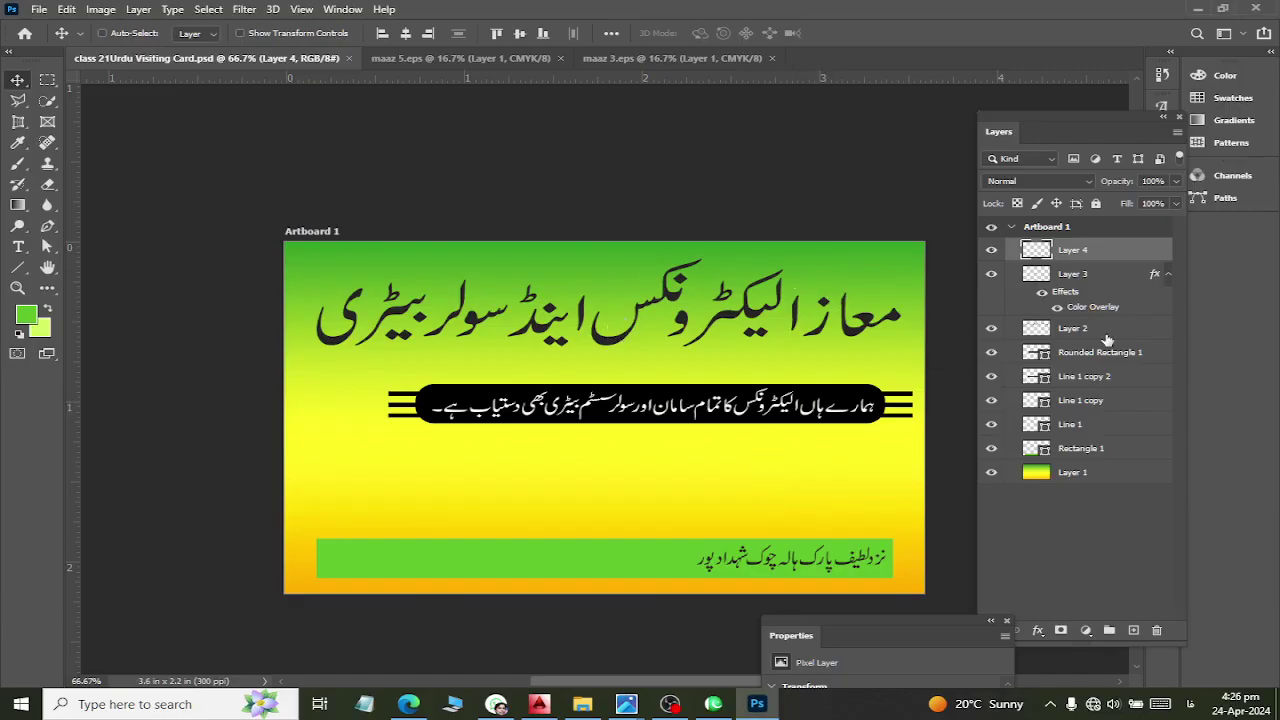
click(1071, 278)
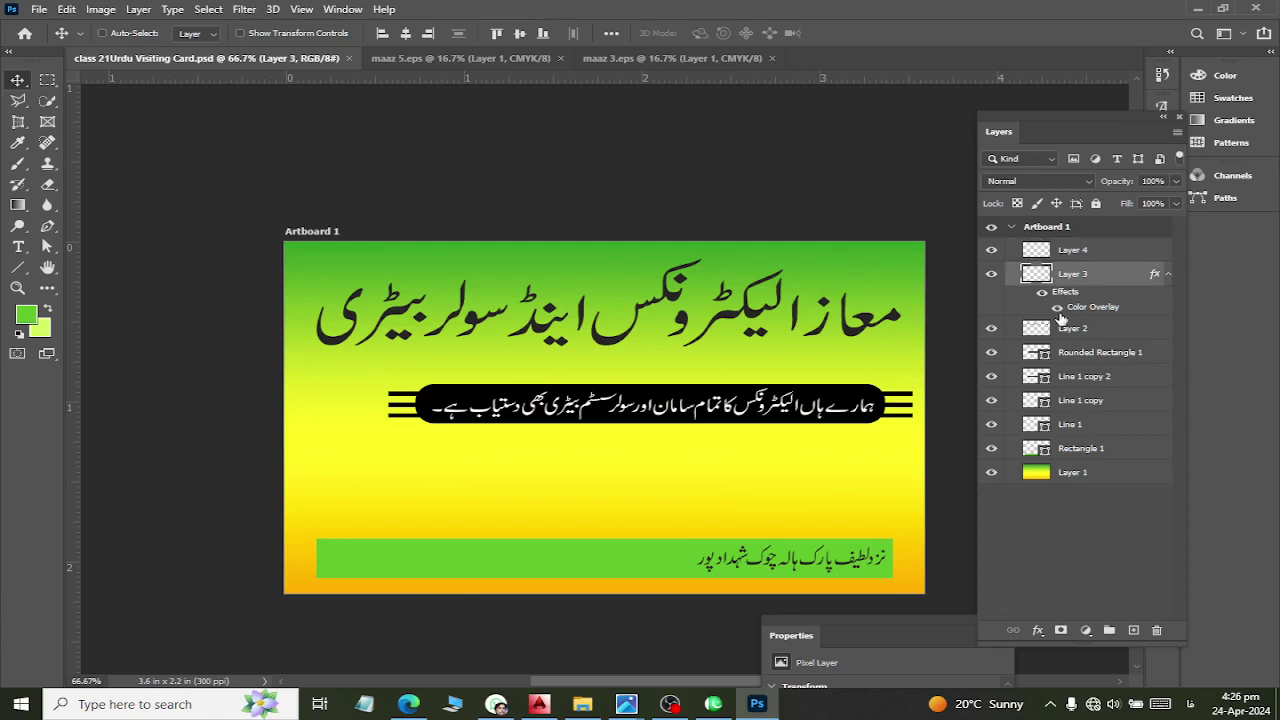
Identify the Layer 2 heading and add a Stroke effect in its Layer Style
click(992, 276)
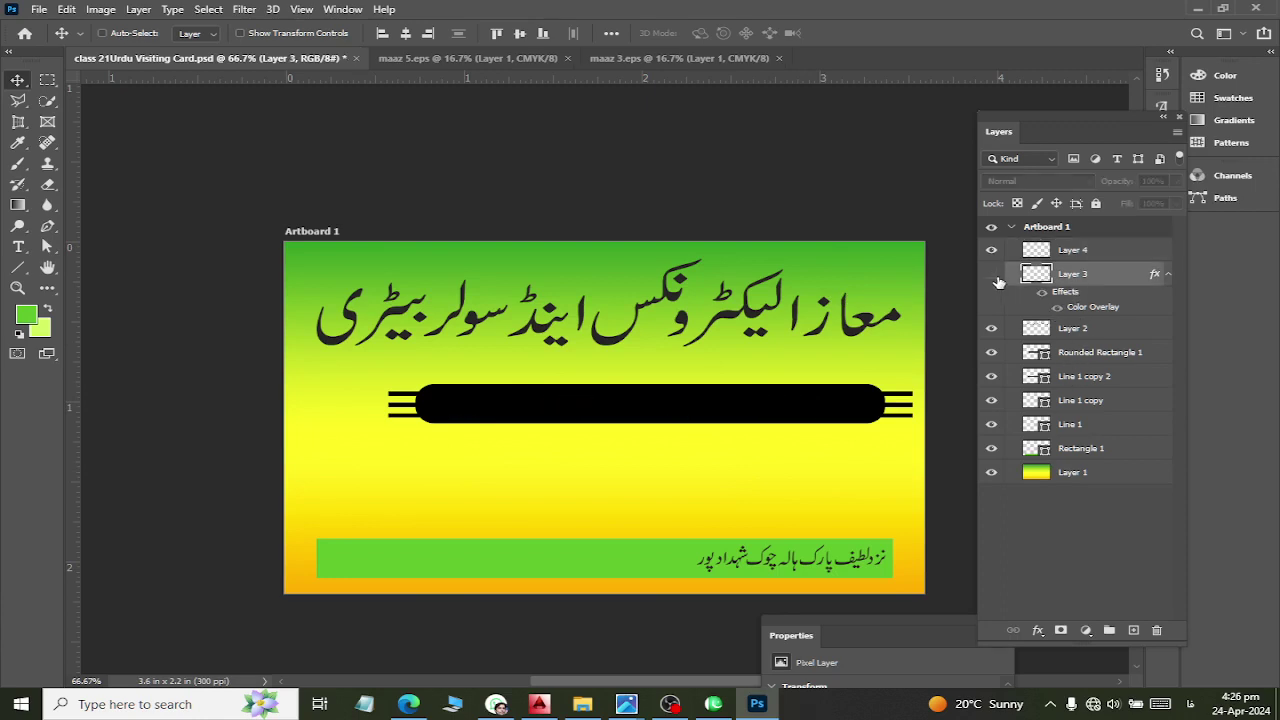
click(991, 329)
click(1072, 331)
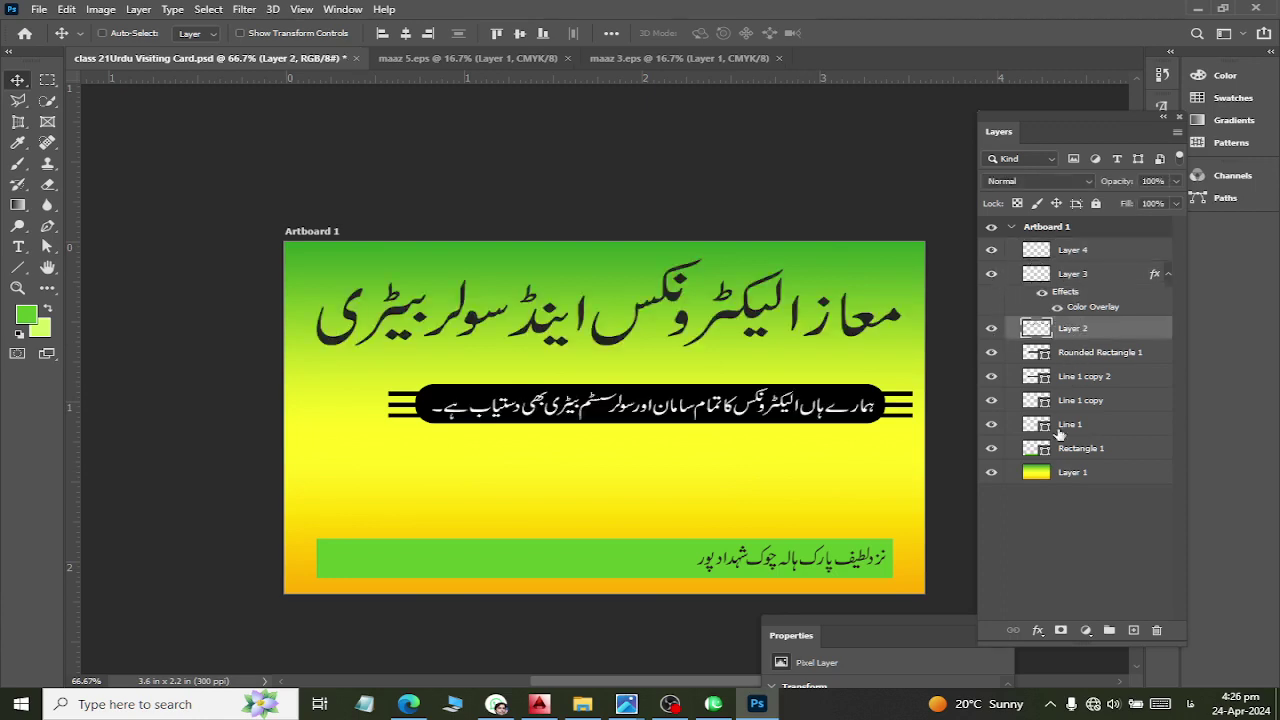
click(1037, 632)
click(886, 451)
click(548, 345)
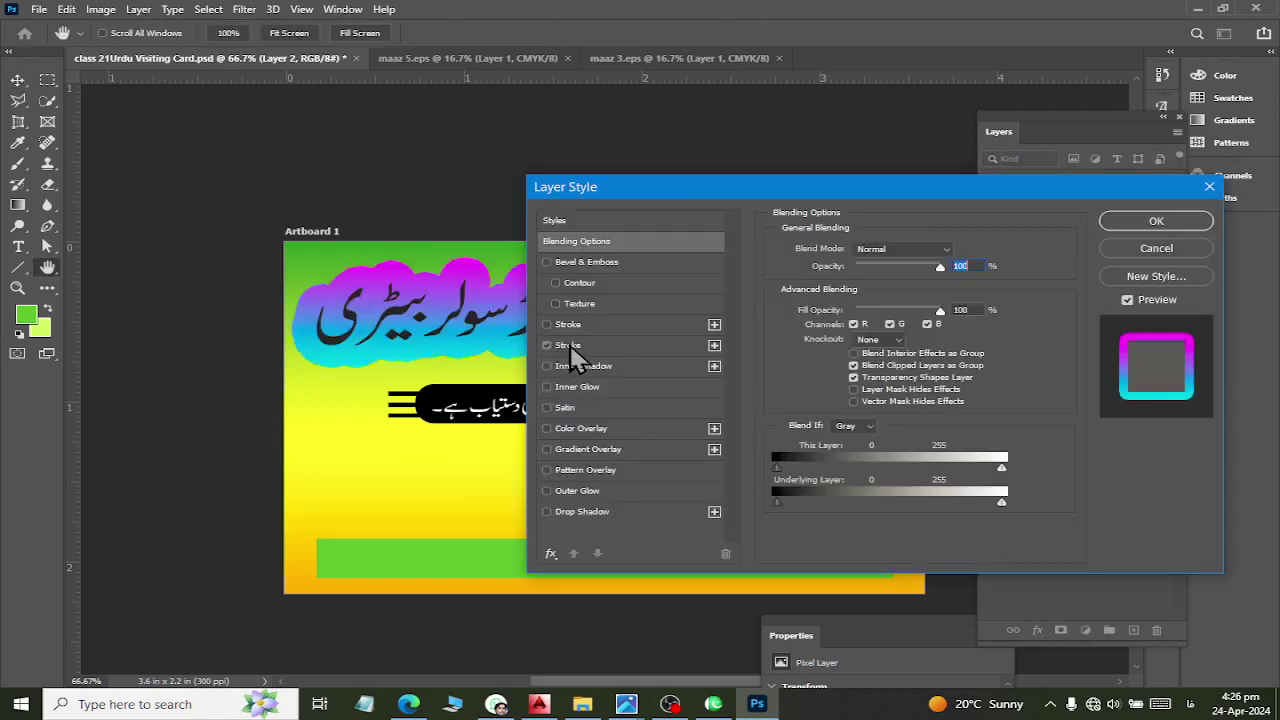
drag(697, 192, 827, 453)
Make the stroke a solid dark red colour, 7 px wide
click(994, 627)
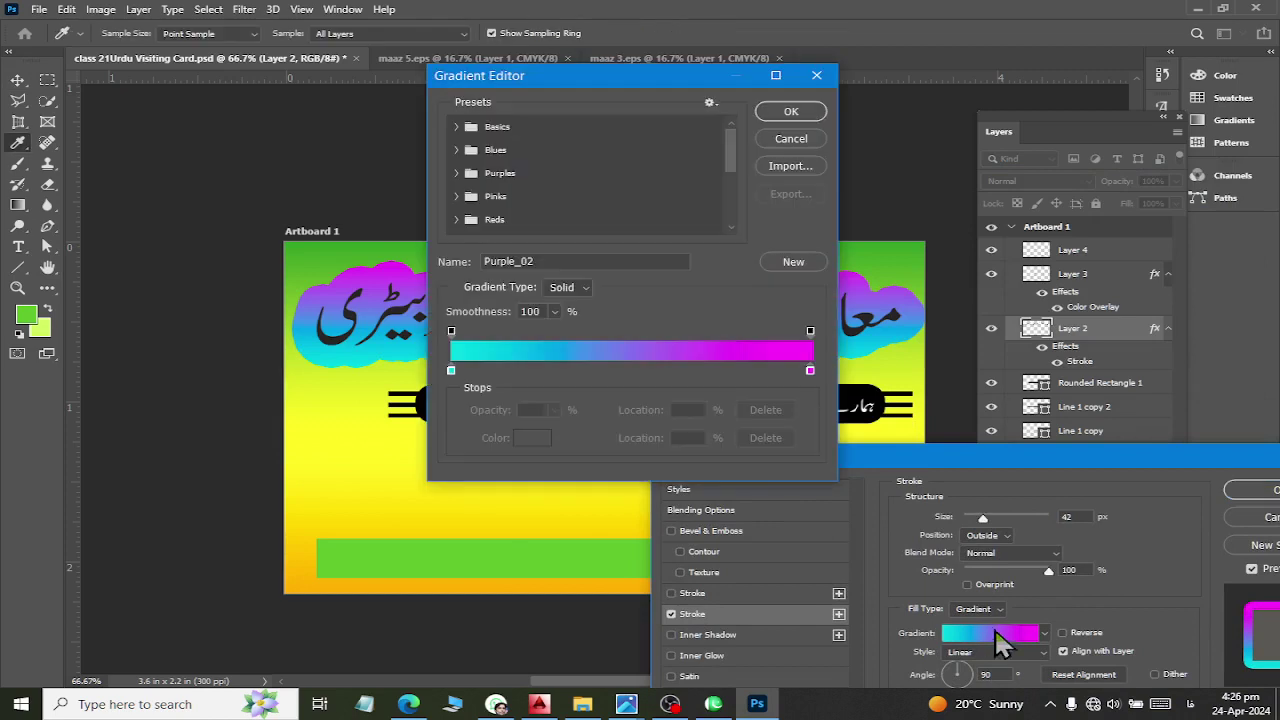
key(Escape)
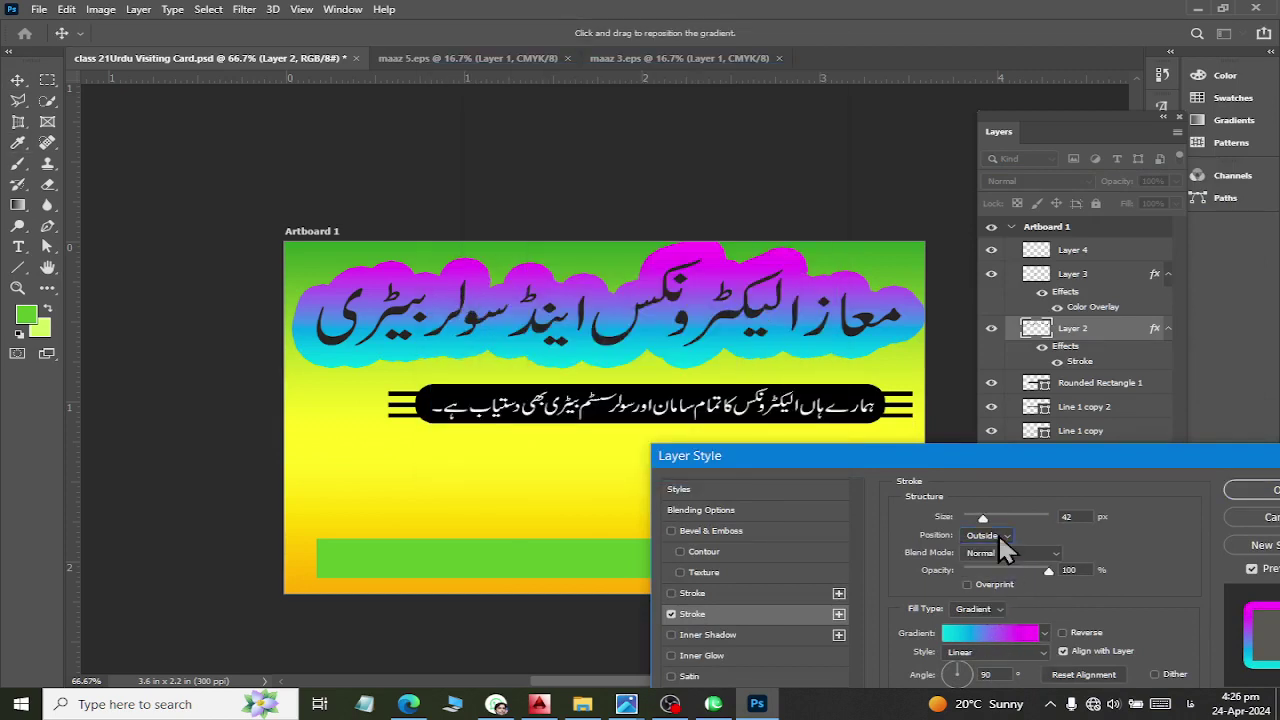
click(985, 608)
click(980, 630)
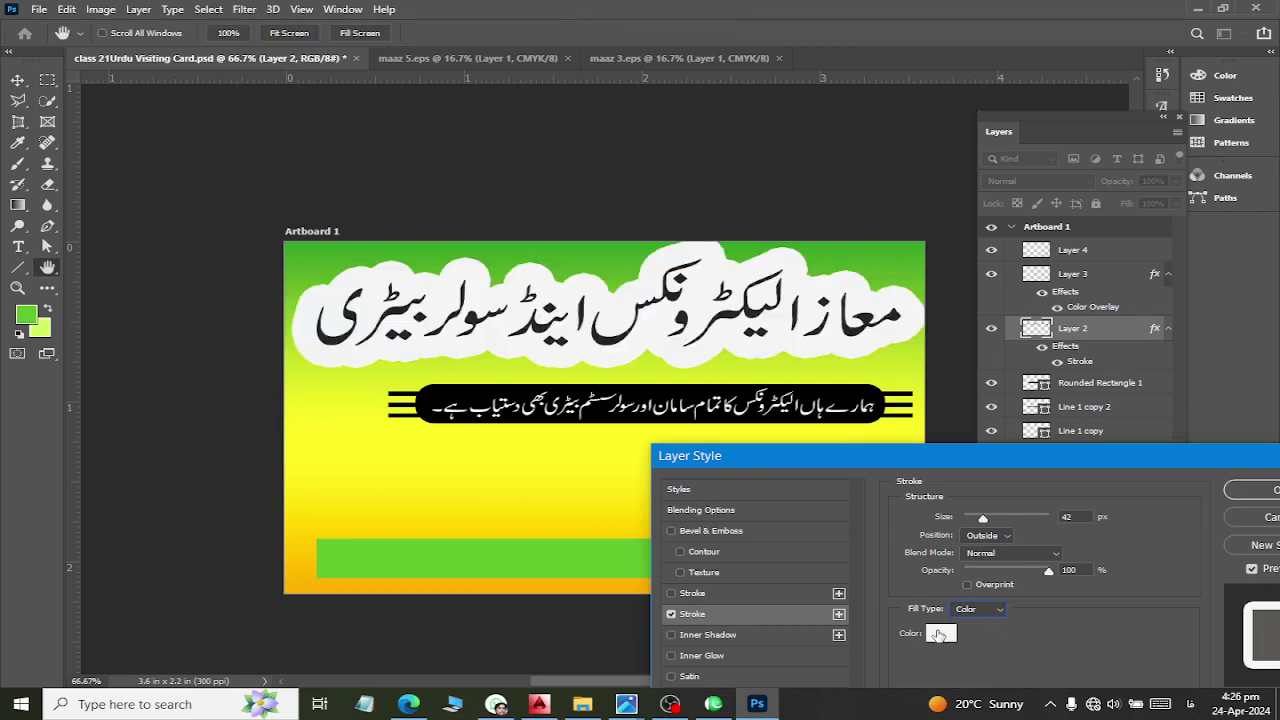
click(941, 633)
click(782, 397)
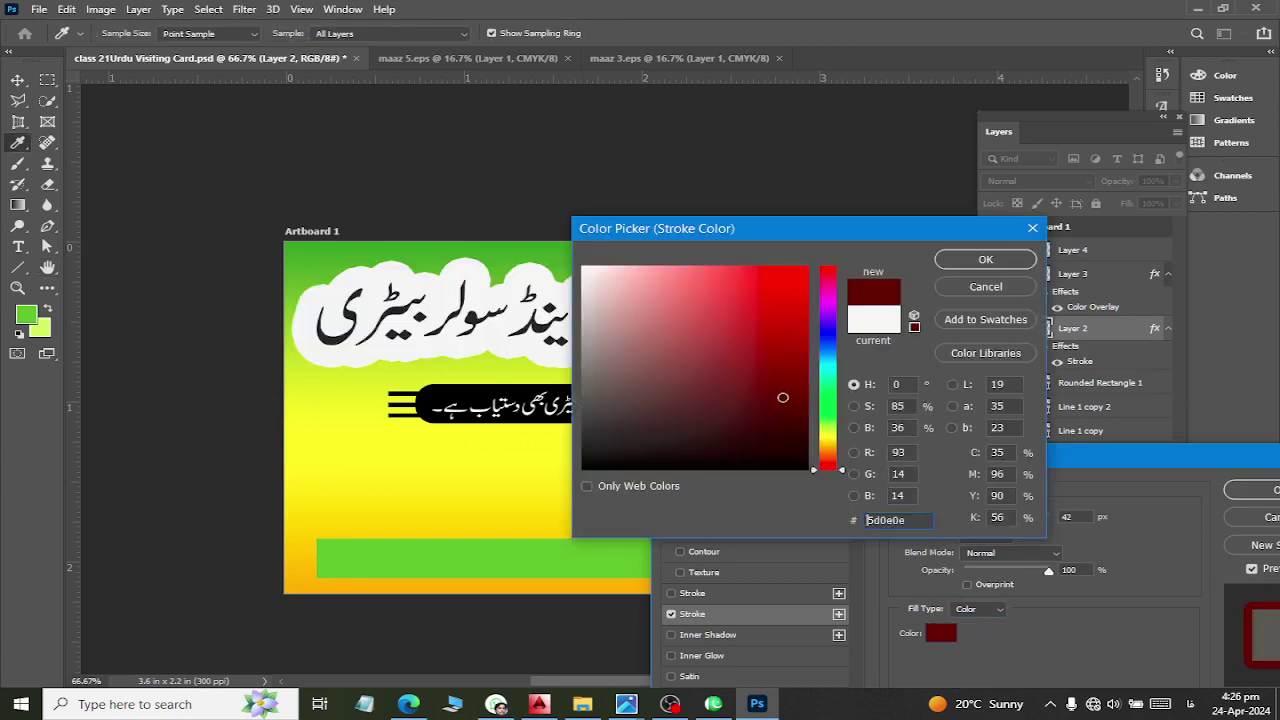
click(985, 262)
drag(993, 521, 972, 519)
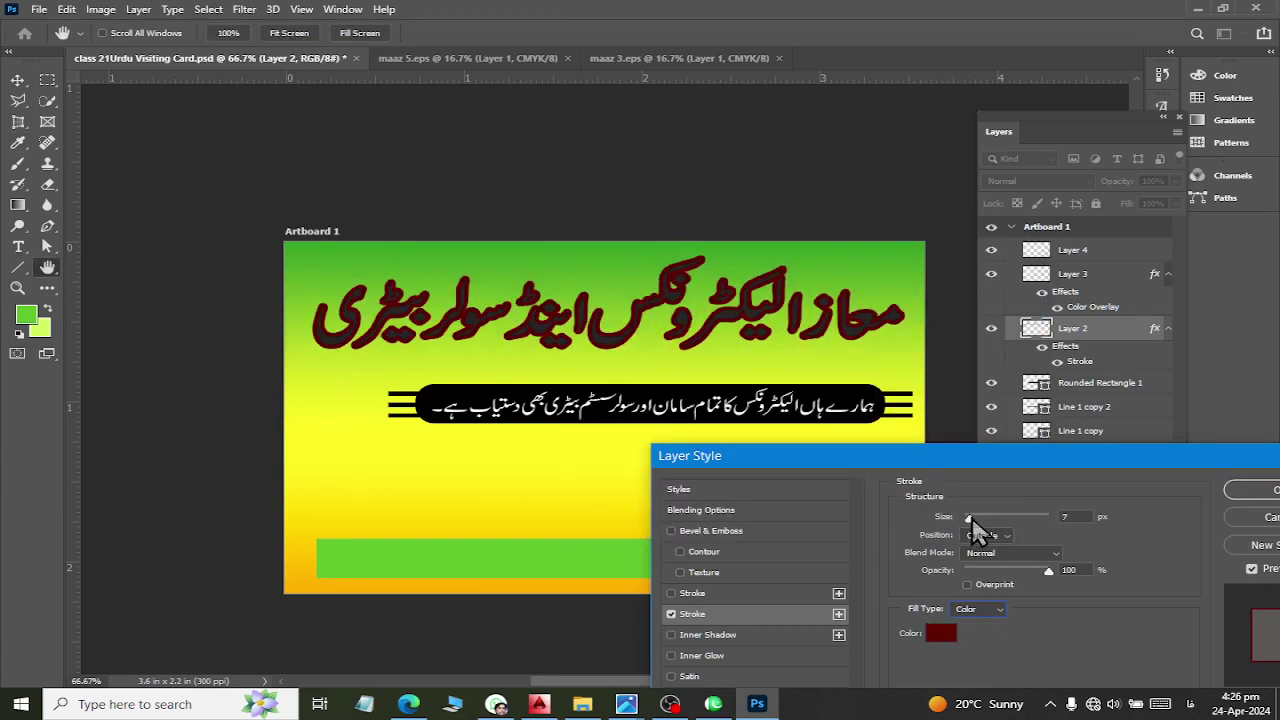
Scroll through the reference card image to compare, then return to Photoshop
key(alt+Tab)
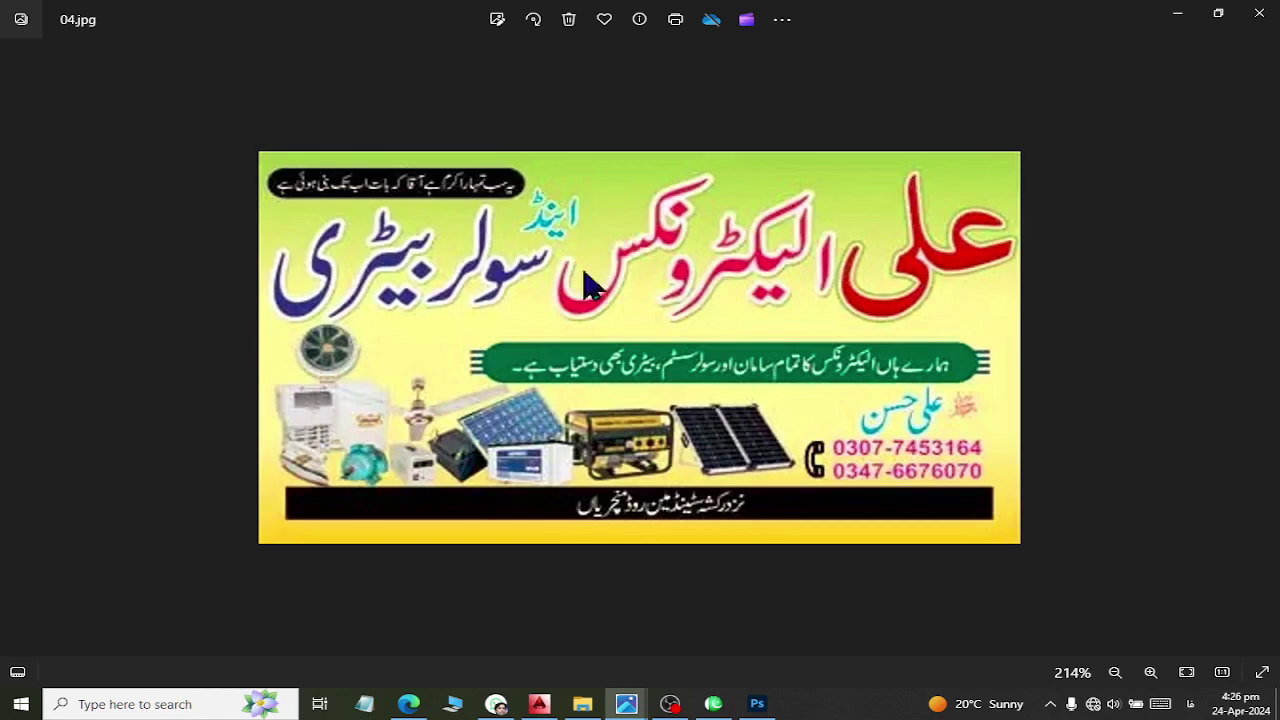
scroll(430, 330, down, 1)
scroll(700, 275, down, 3)
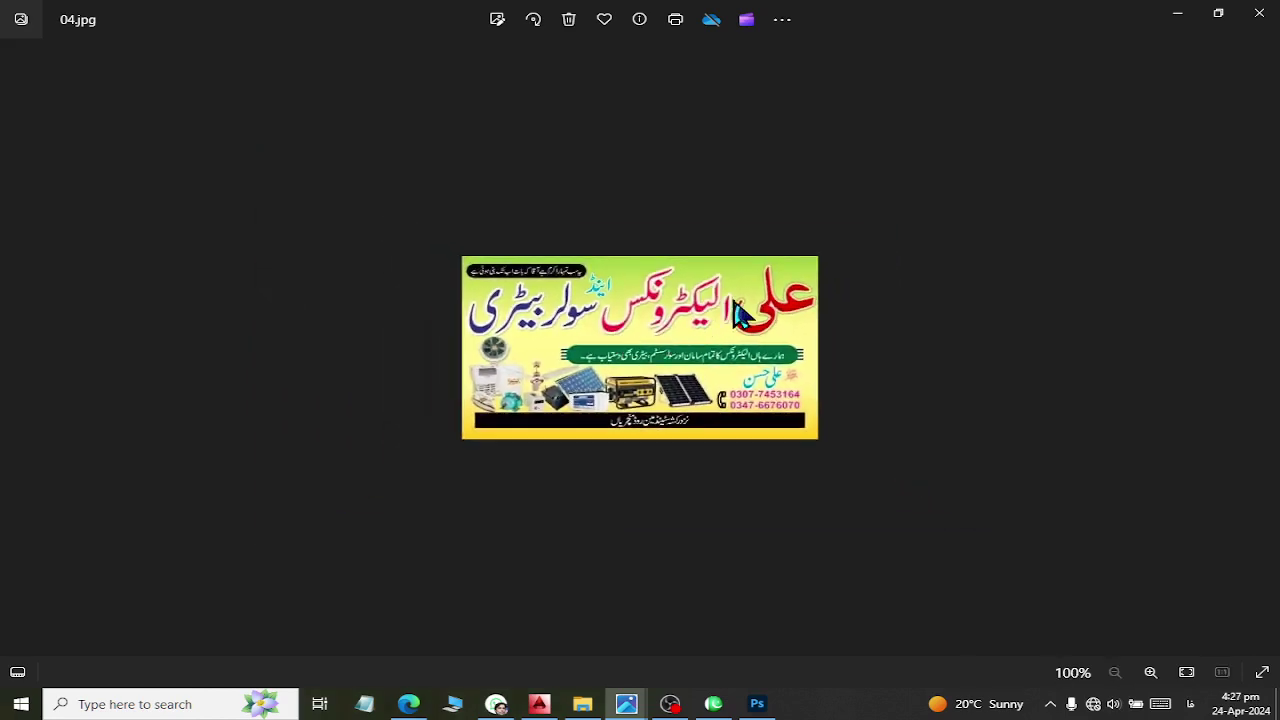
scroll(735, 335, up, 3)
key(alt+Tab)
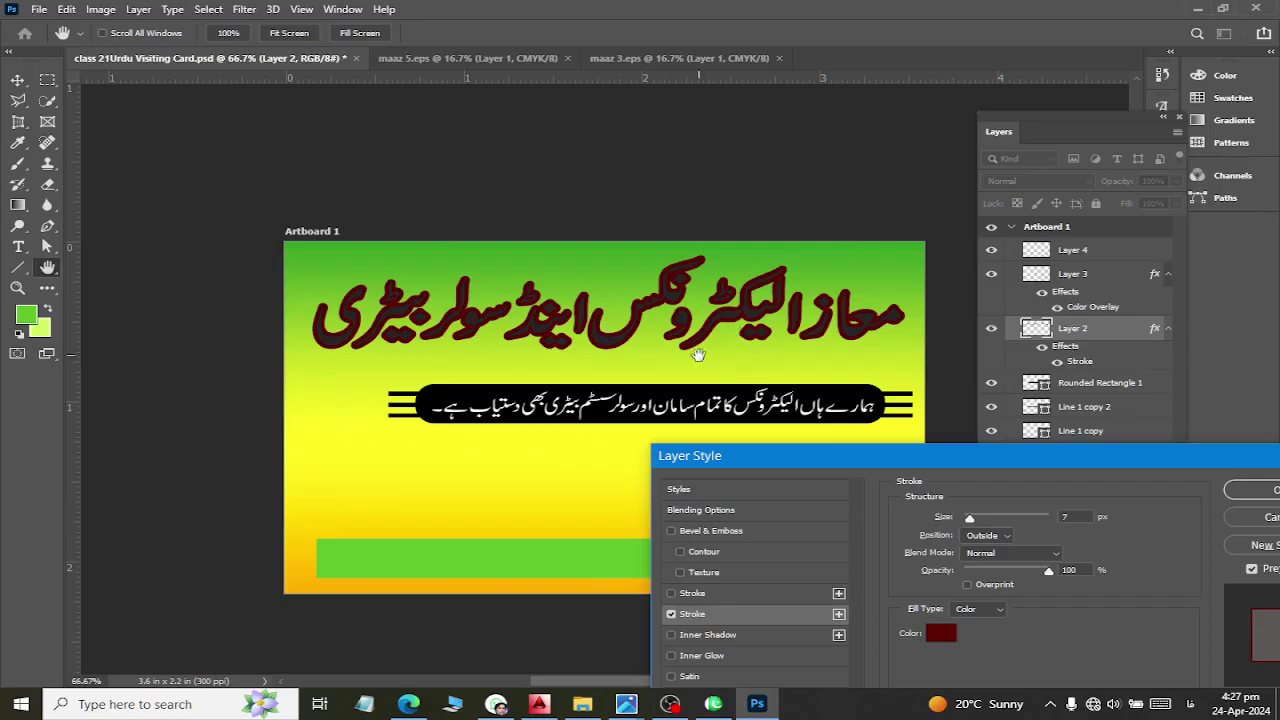
Discard the stroke effect and toggle the heading's visibility to check it
click(1262, 517)
click(992, 329)
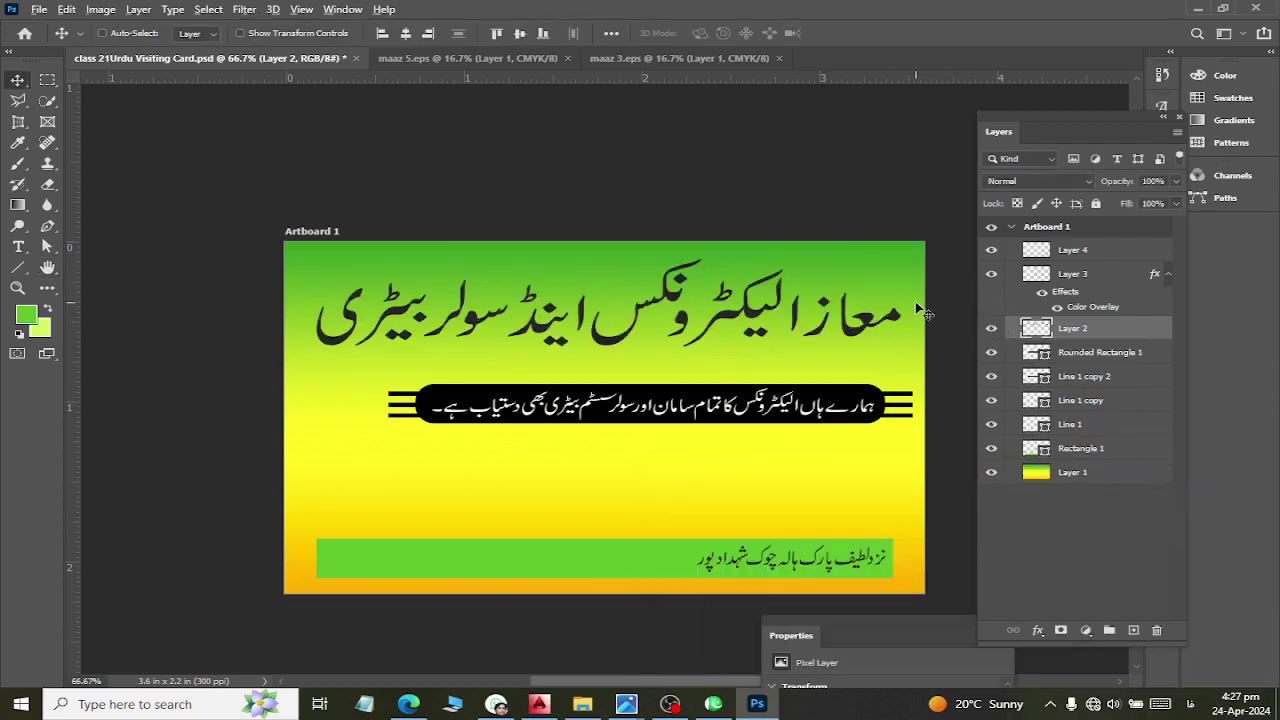
scroll(921, 314, up, 2)
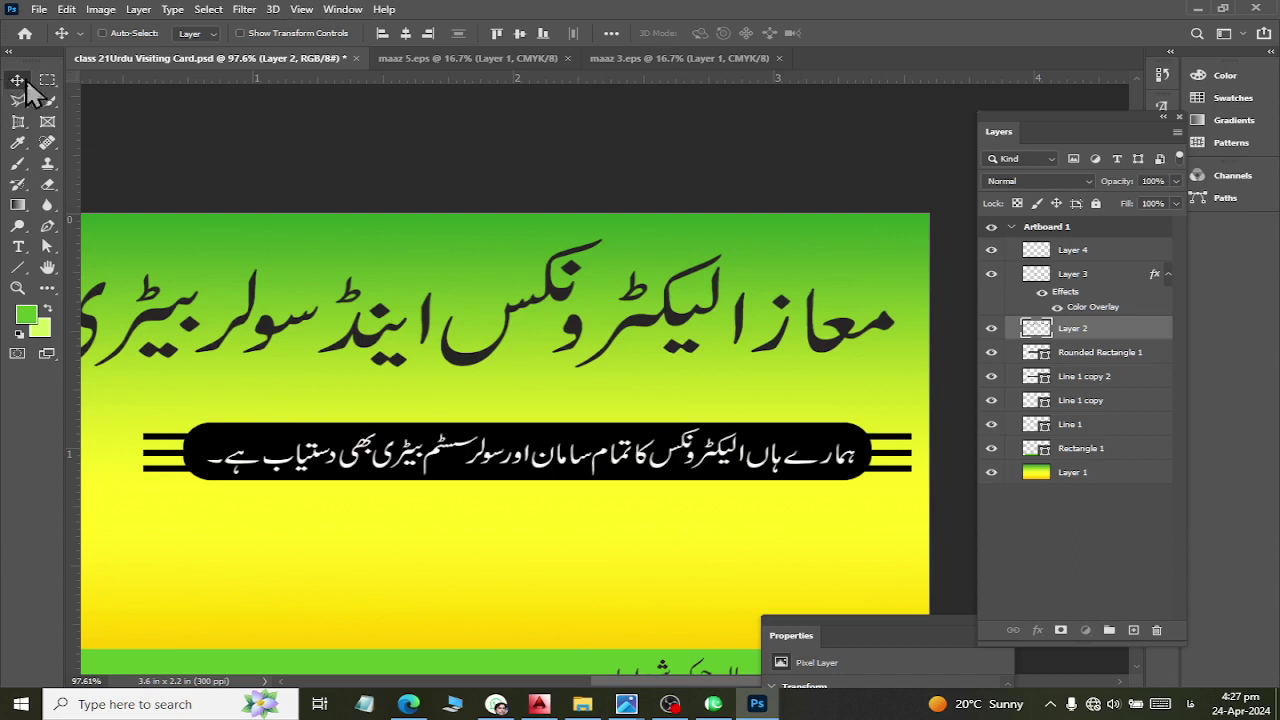
Copy the first headline word معاز onto its own layer with a rectangular selection
click(47, 80)
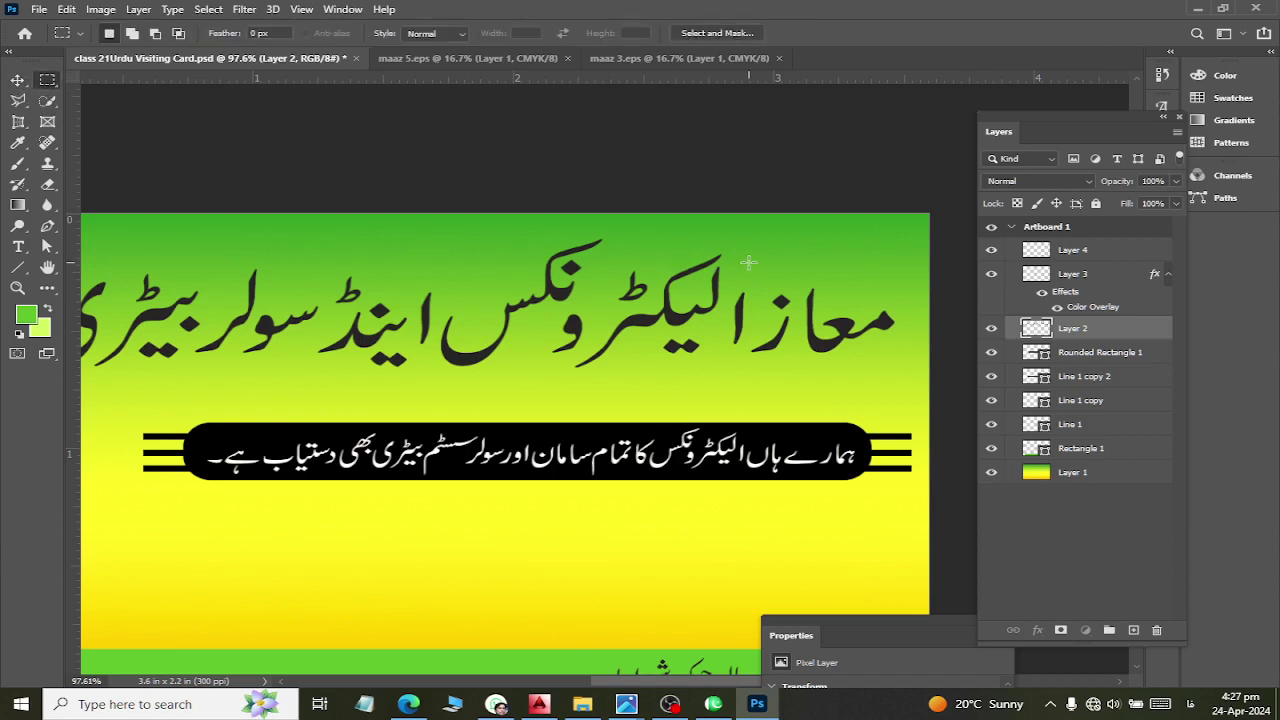
drag(748, 262, 913, 397)
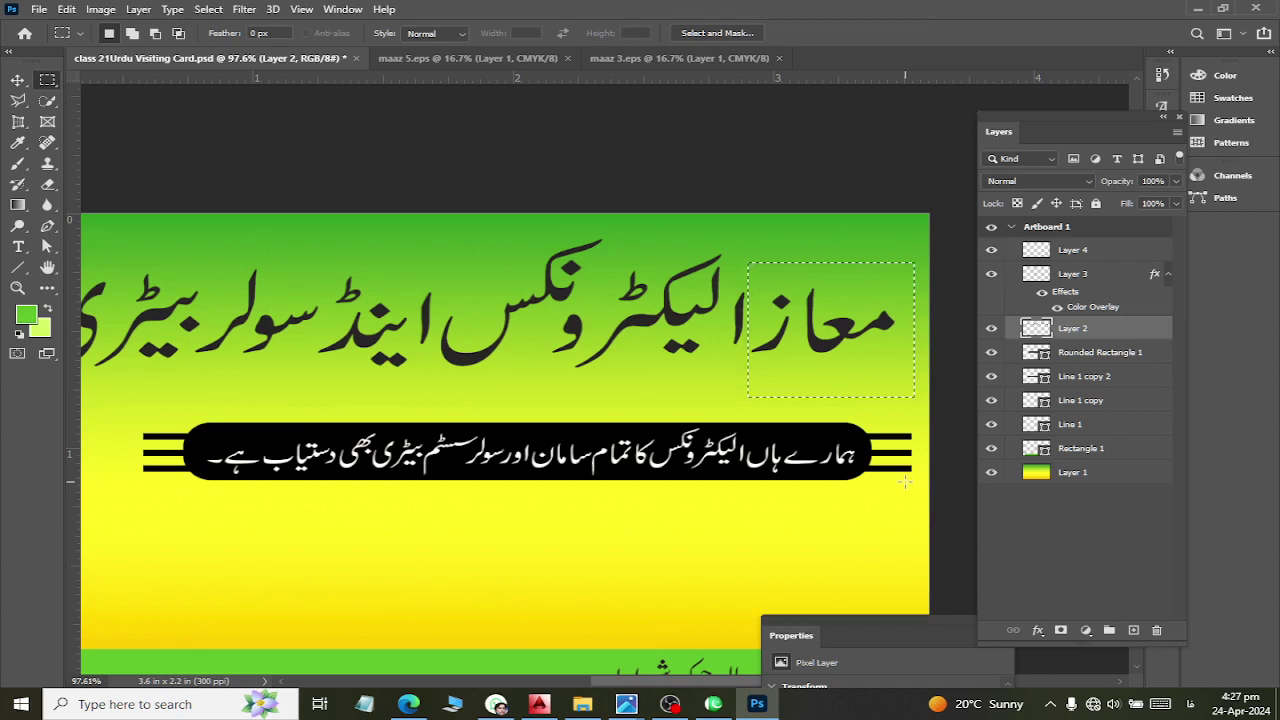
key(ctrl+j)
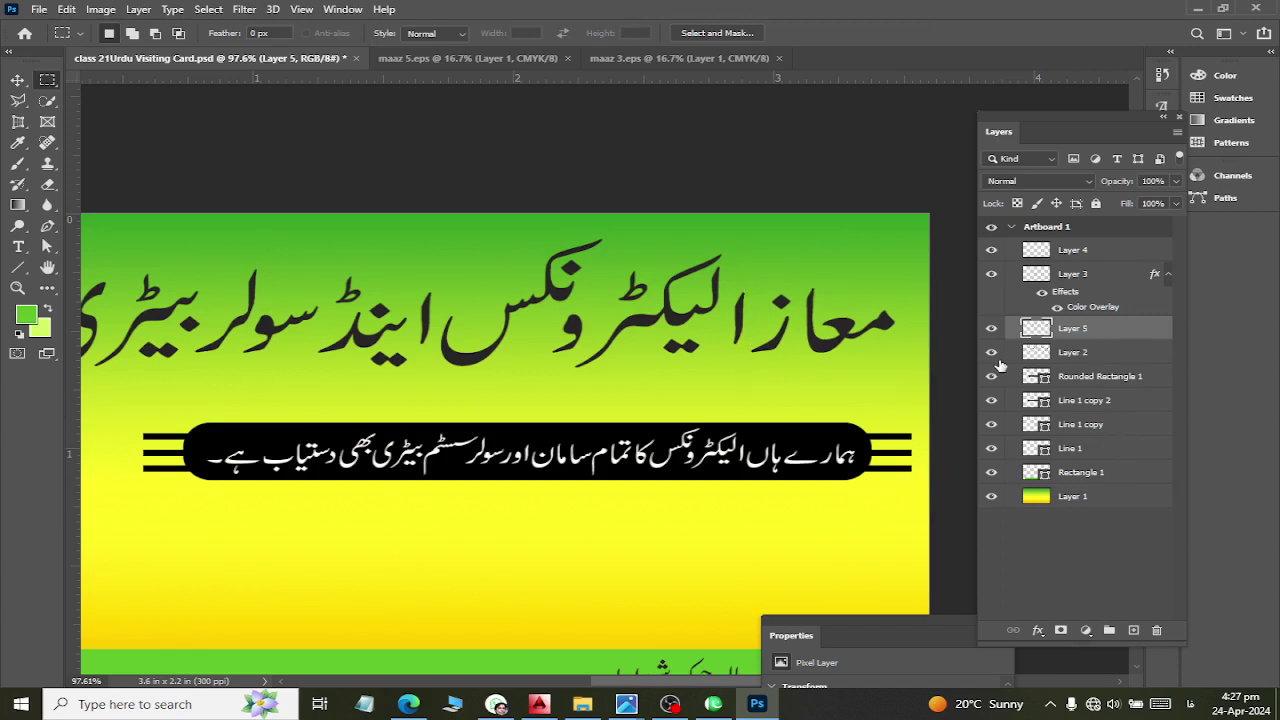
click(993, 356)
click(992, 352)
click(1072, 352)
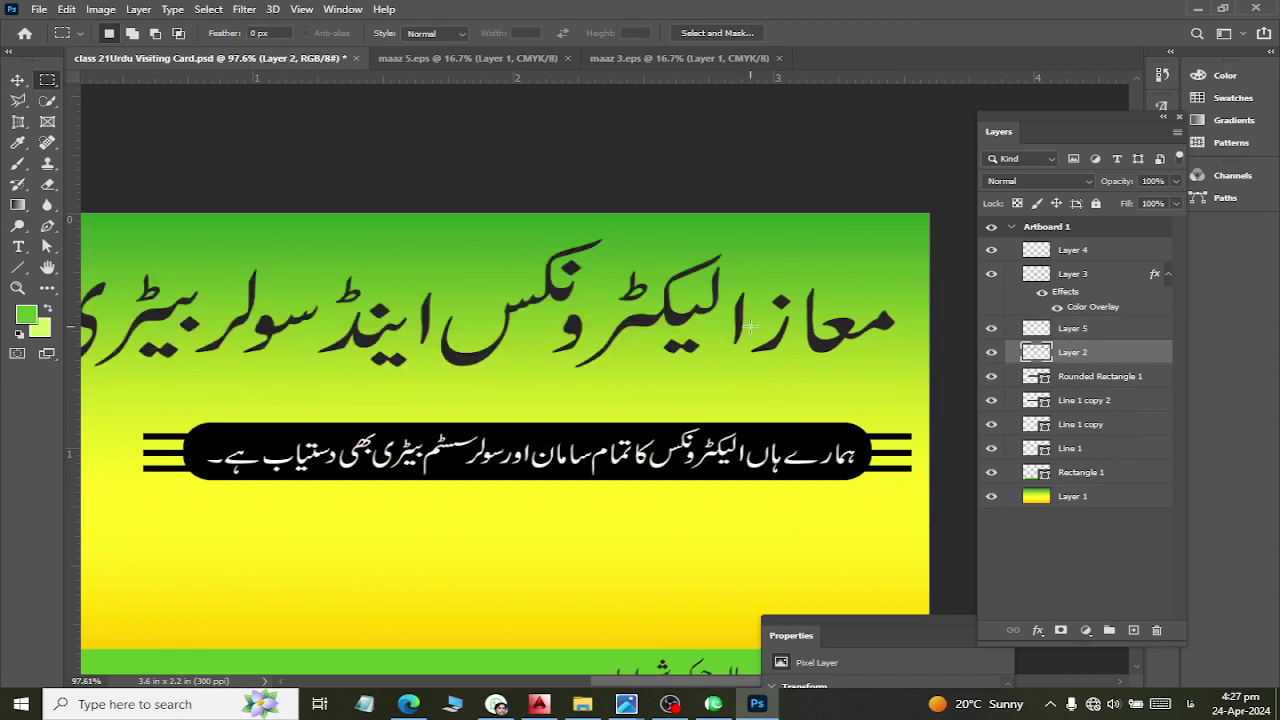
Switch the headline selection tool from rectangles to the Polygonal Lasso
drag(750, 238, 686, 366)
drag(743, 371, 660, 205)
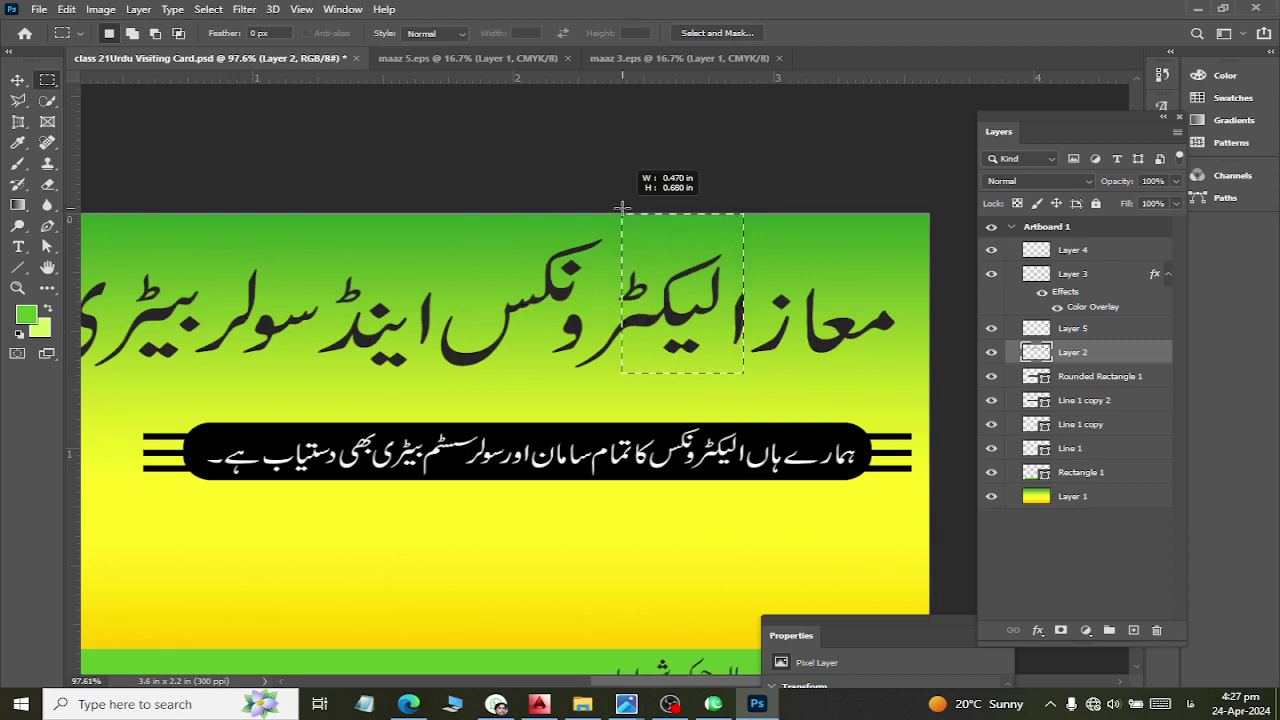
click(18, 100)
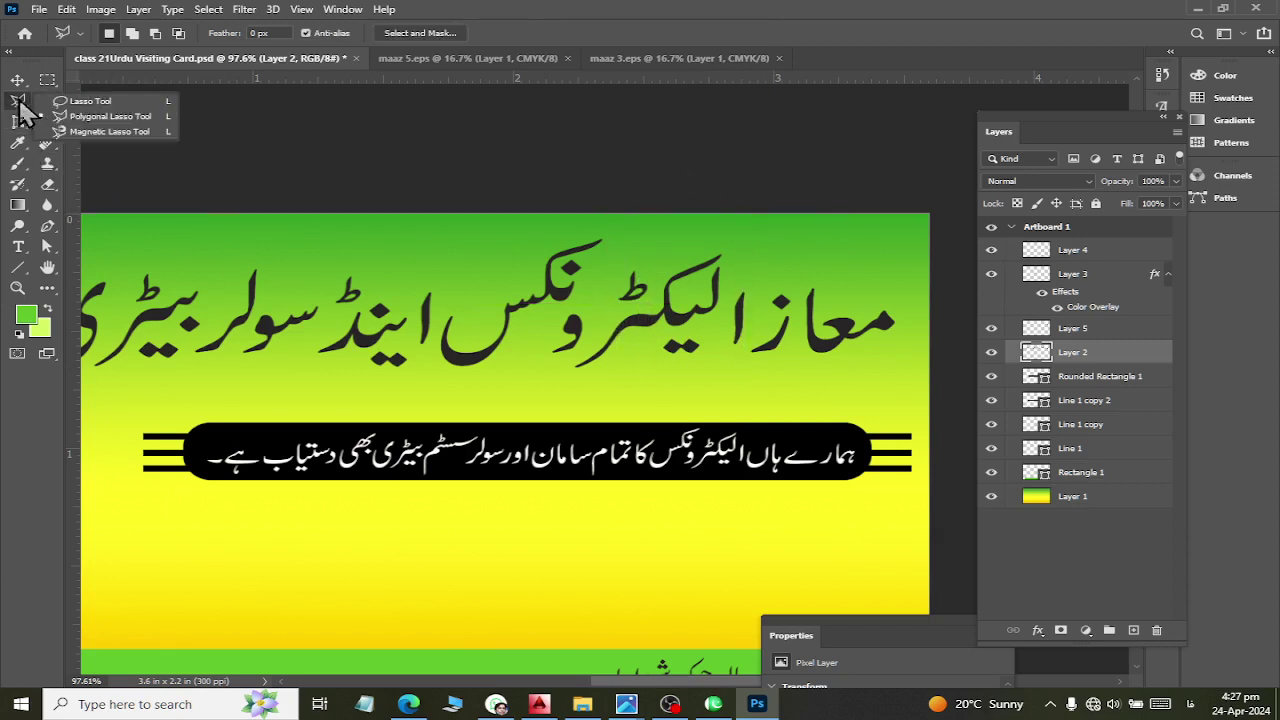
click(95, 114)
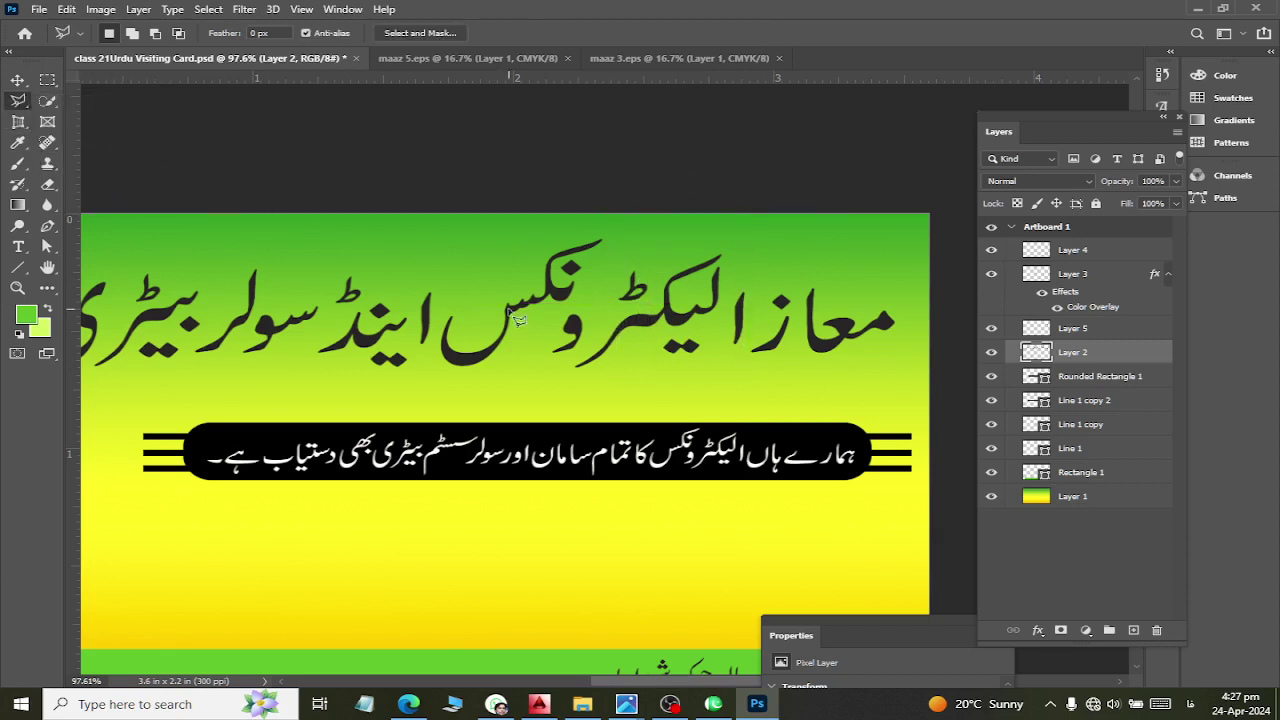
Lasso the word الیکٹرونکس and copy it onto new Layer 6
click(747, 370)
click(750, 219)
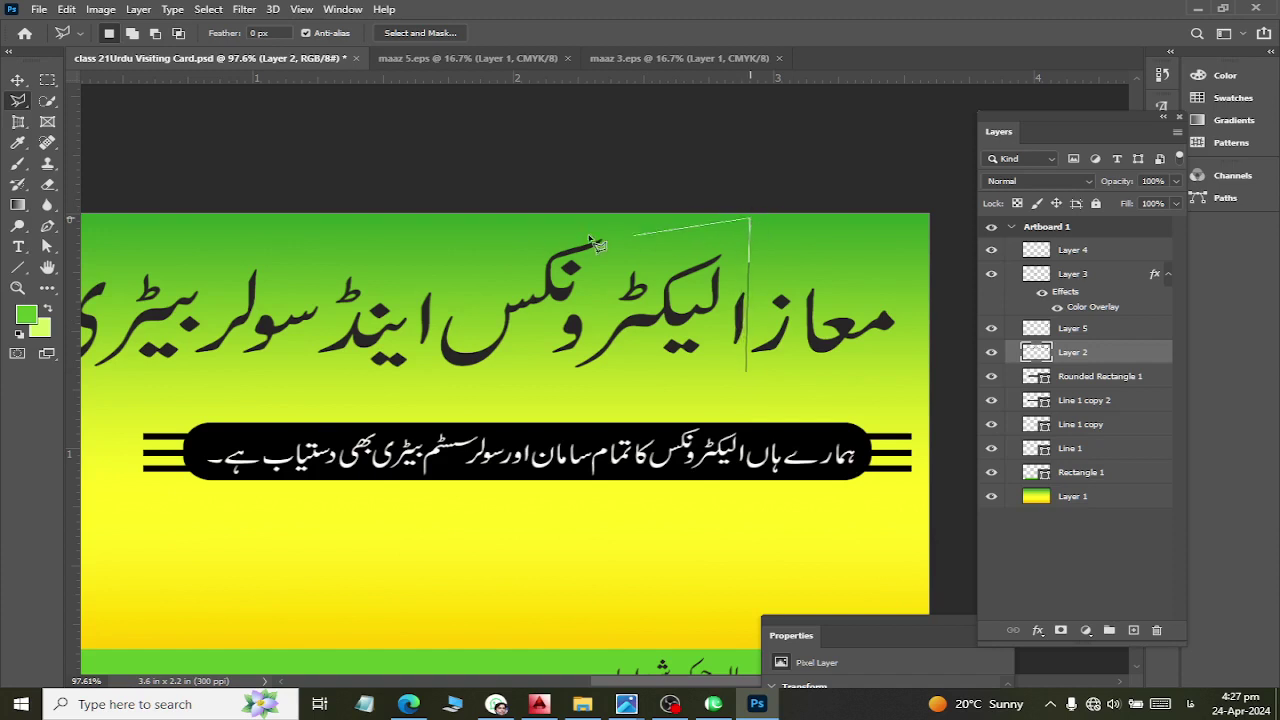
click(438, 236)
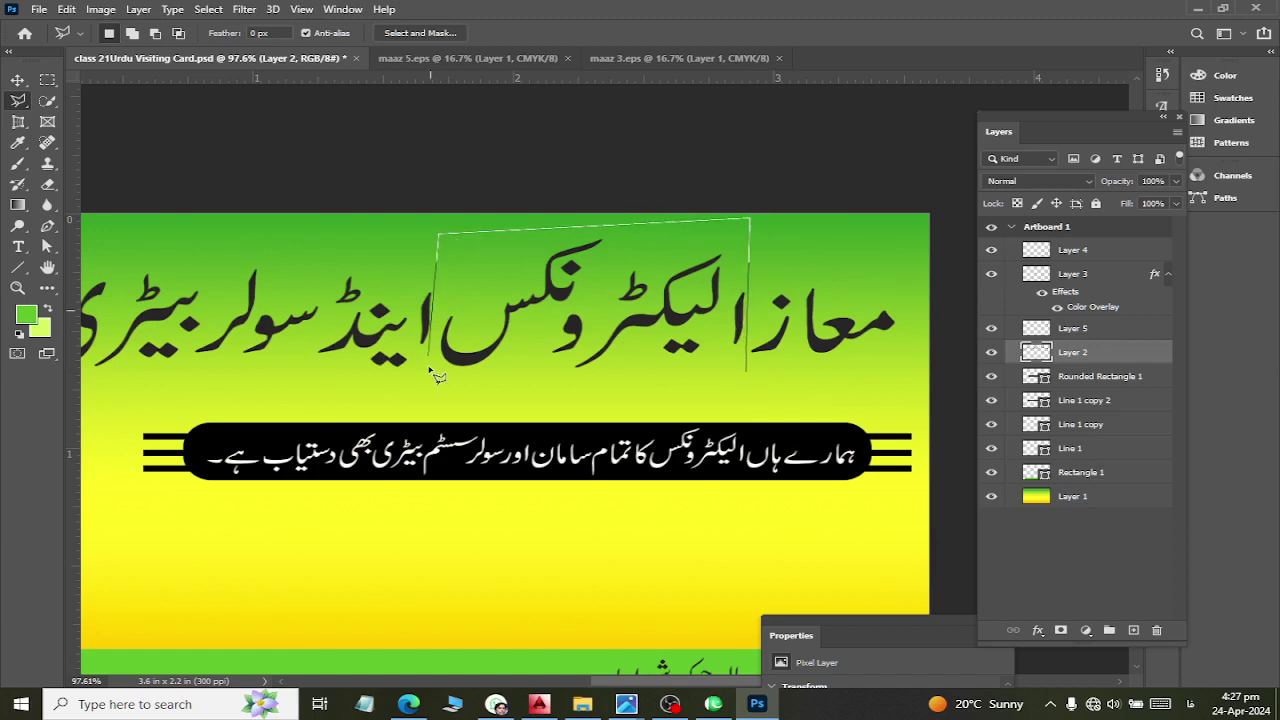
click(432, 374)
click(535, 413)
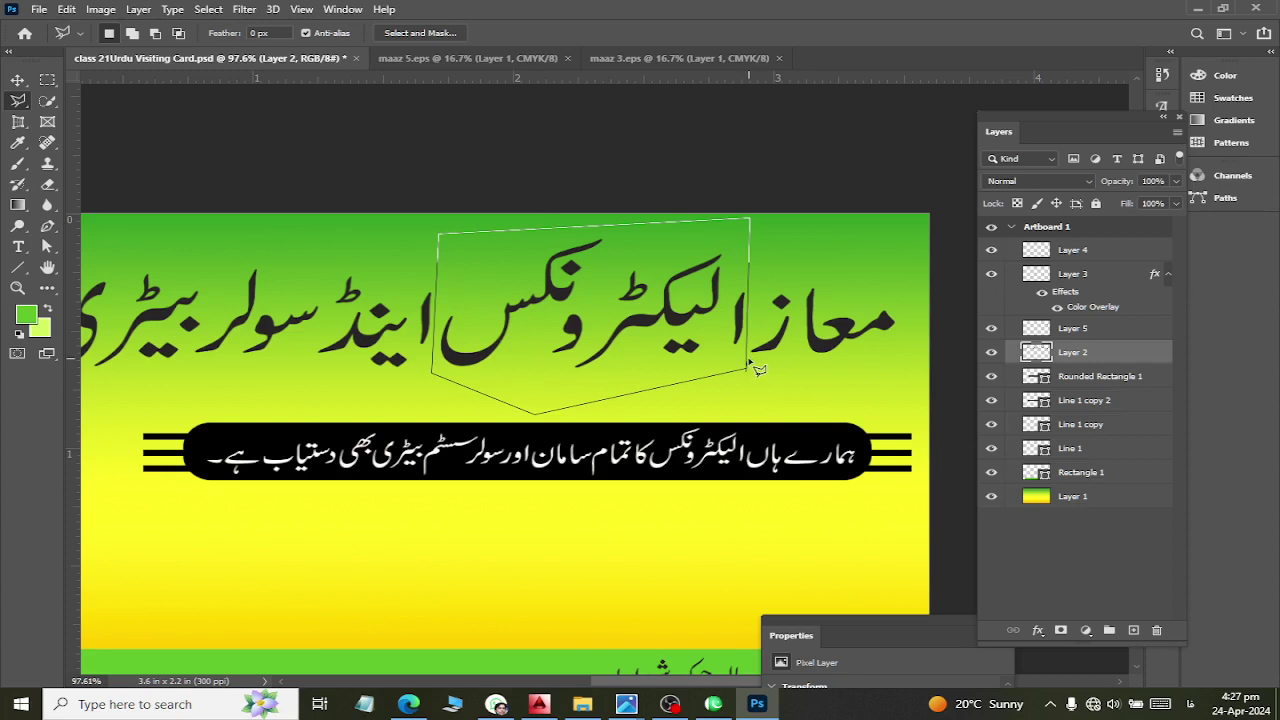
double_click(748, 363)
key(ctrl+j)
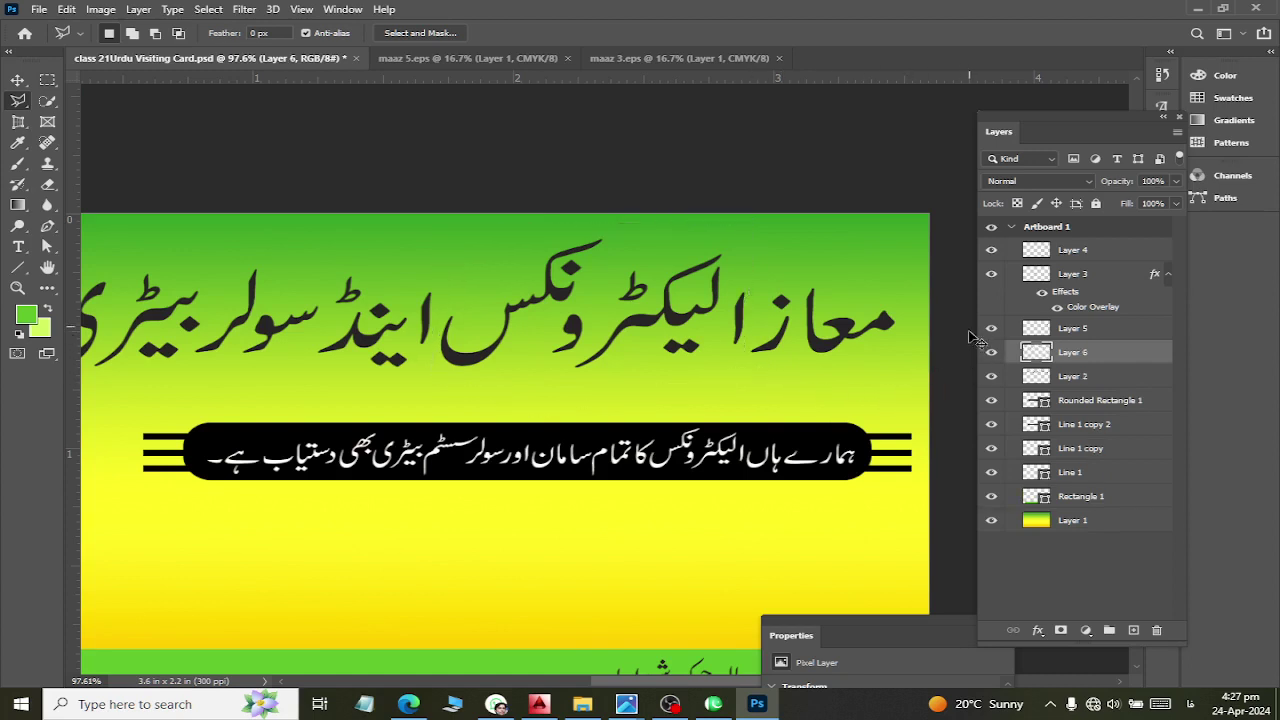
click(1047, 379)
Lasso the words سولر بیٹری and copy them onto new Layer 7
scroll(348, 363, left, 5)
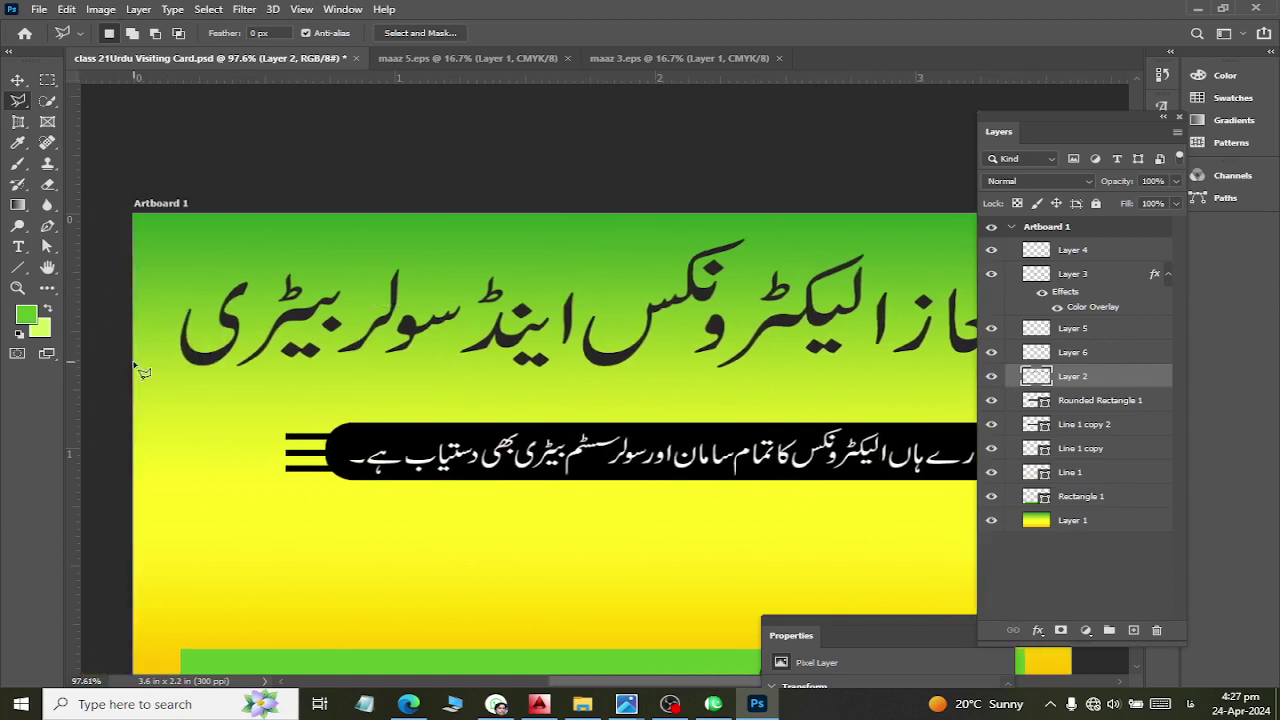
click(427, 356)
click(404, 210)
click(193, 262)
click(157, 298)
click(158, 365)
click(210, 405)
click(431, 356)
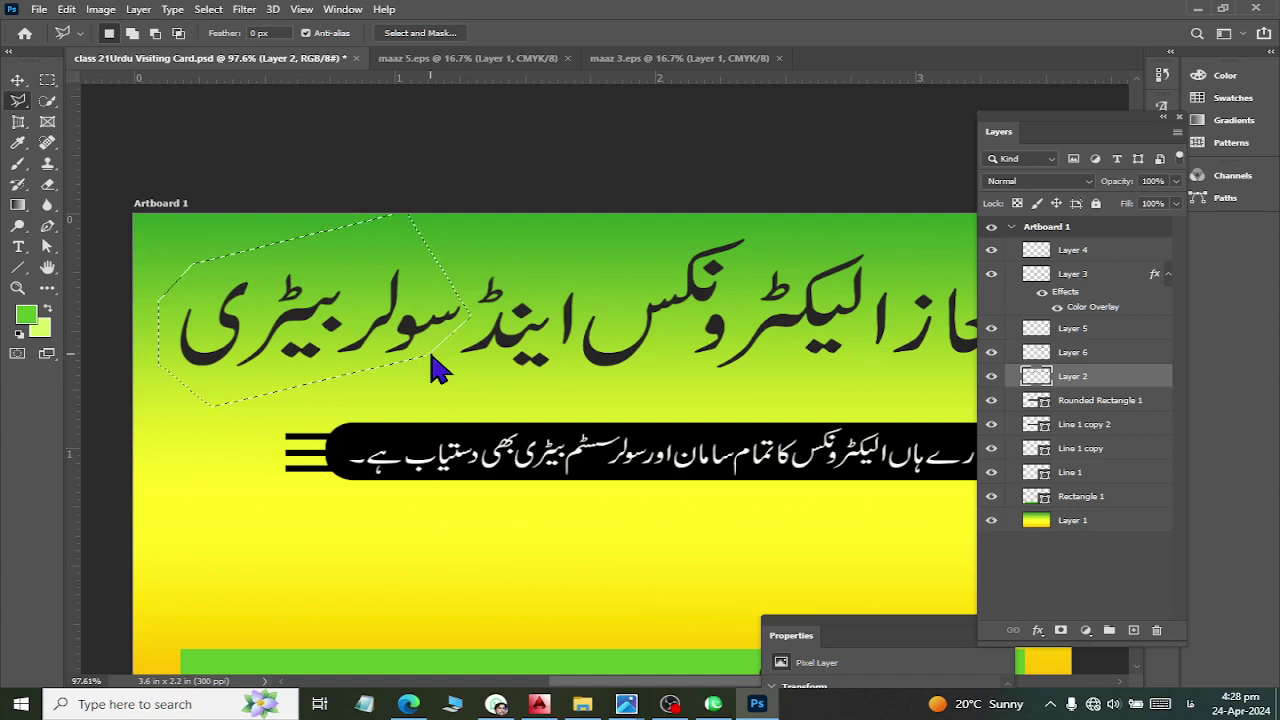
key(ctrl+j)
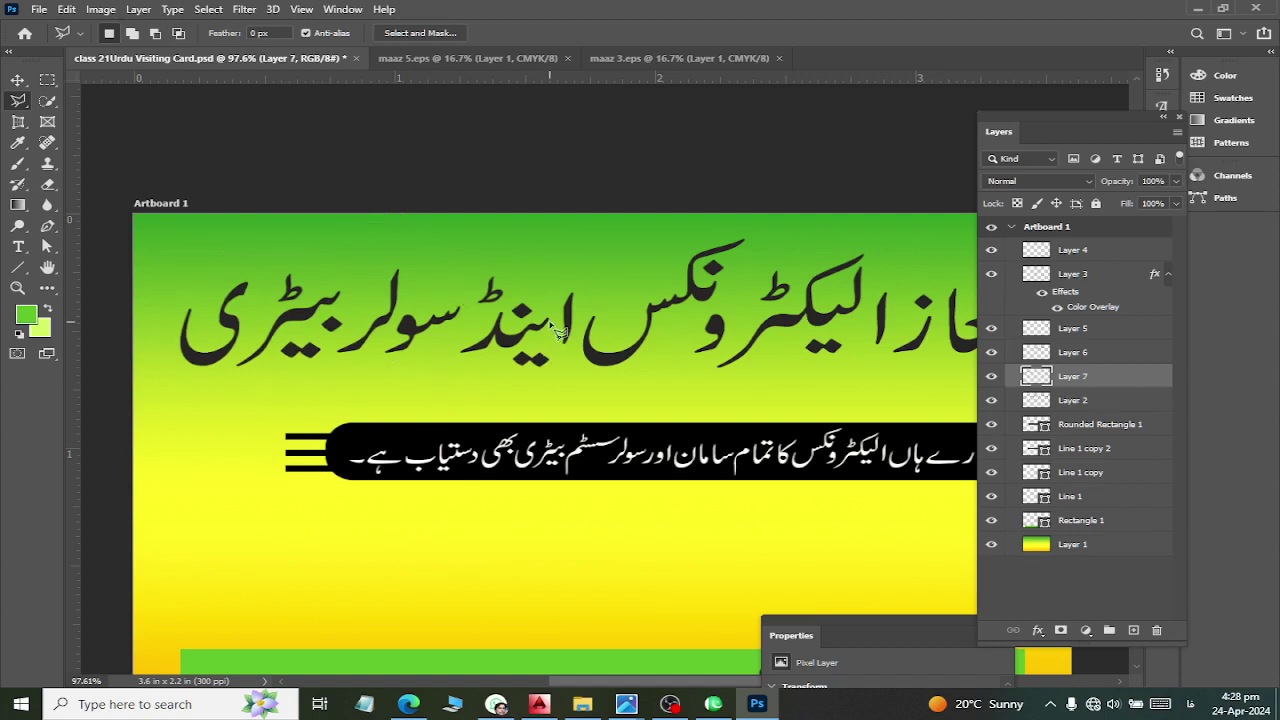
Toggle the headline and separated word layers on and off to verify the copies
click(992, 401)
click(991, 401)
click(991, 376)
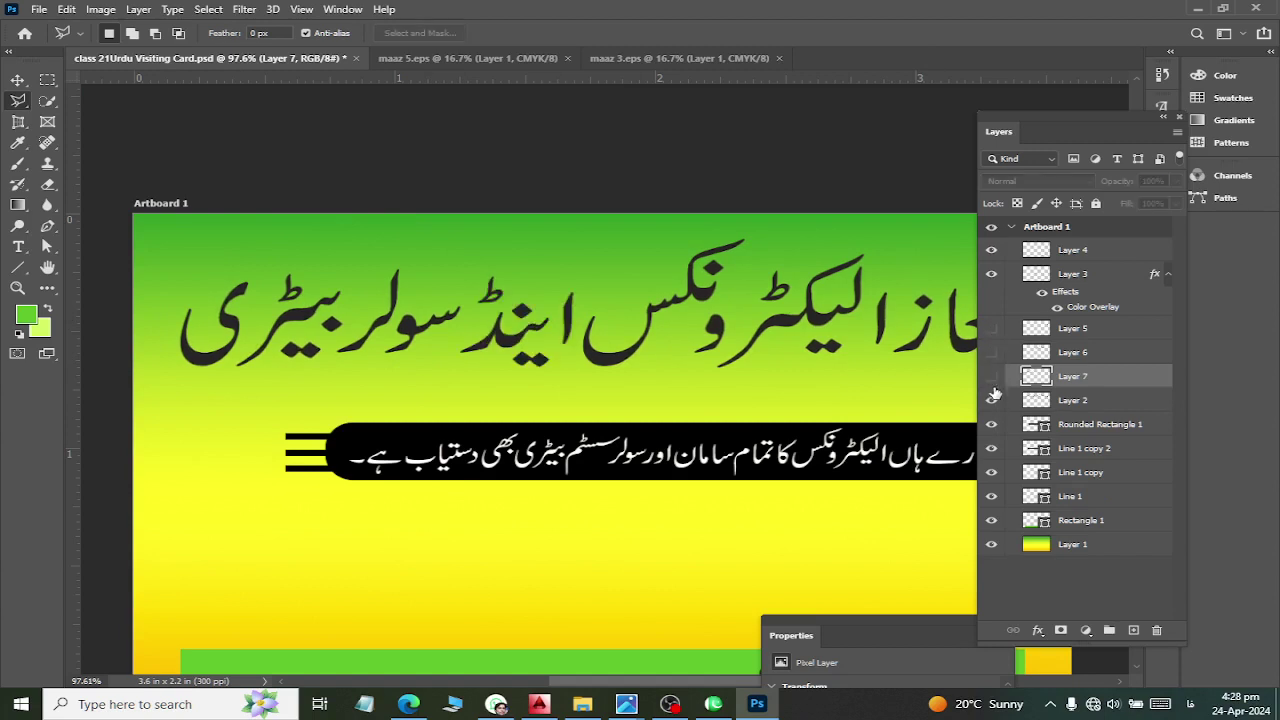
click(992, 401)
click(1036, 404)
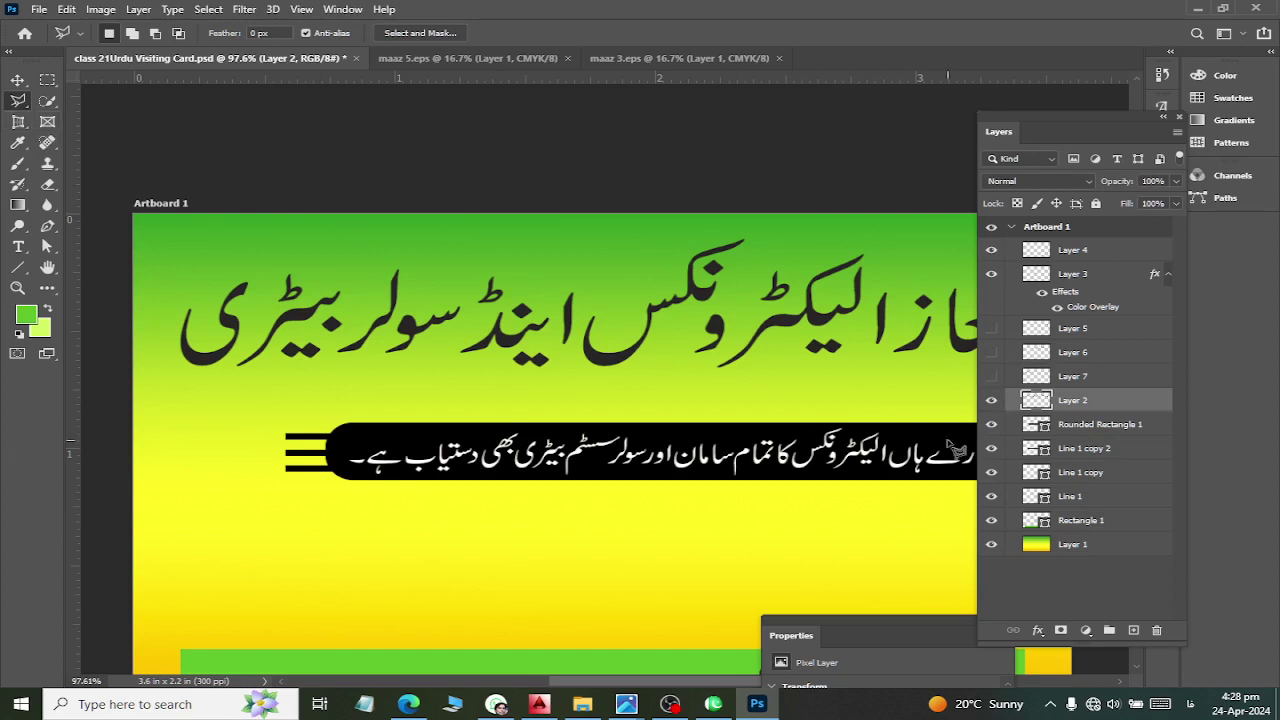
click(991, 401)
click(991, 376)
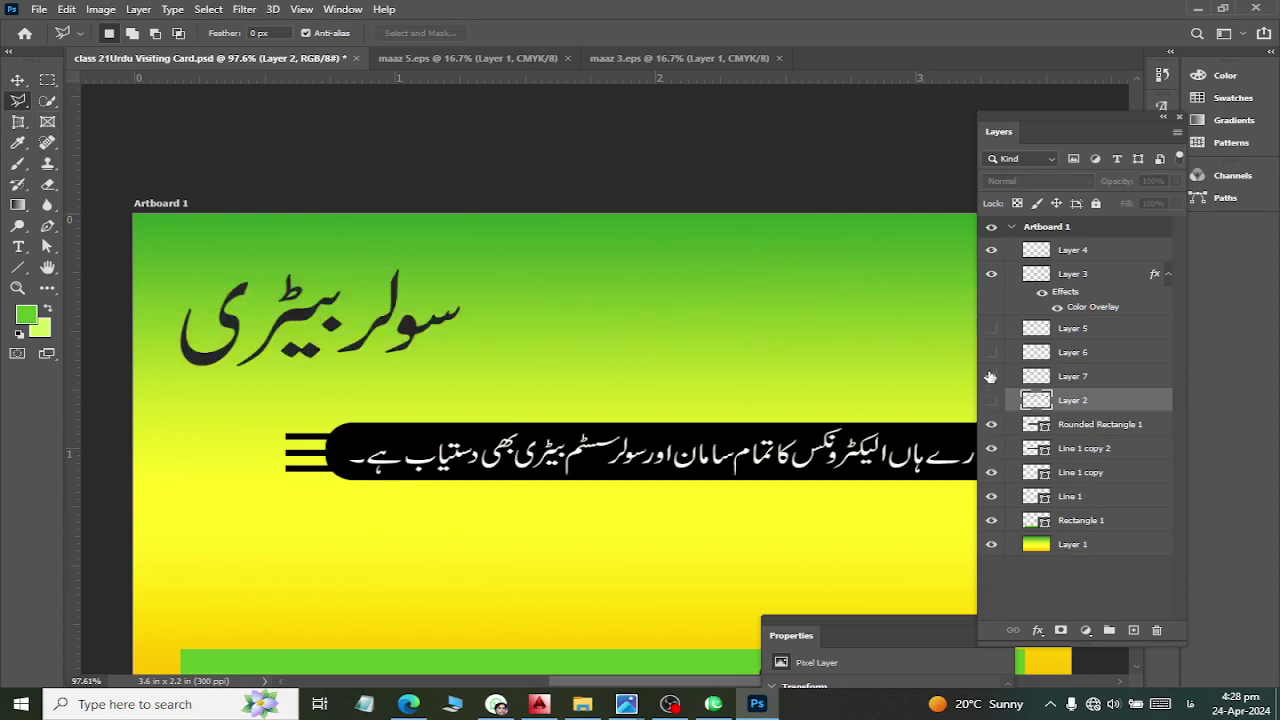
click(991, 352)
click(991, 352)
click(991, 328)
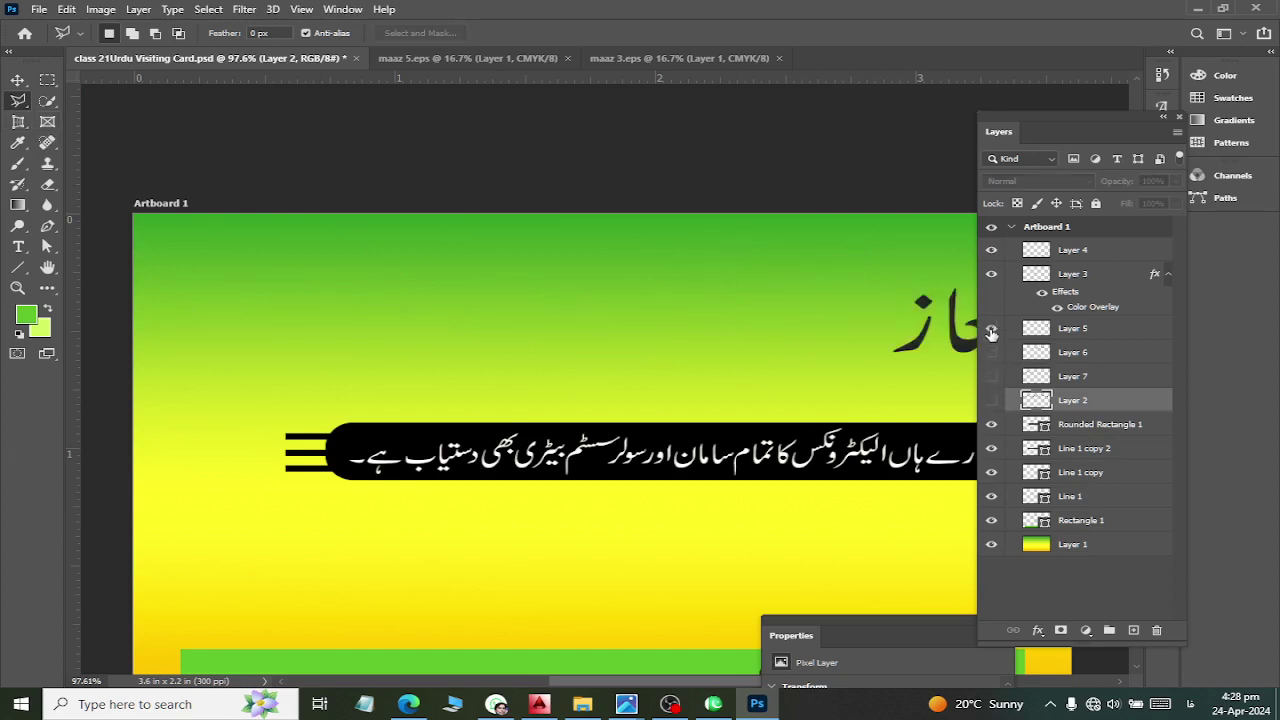
click(991, 401)
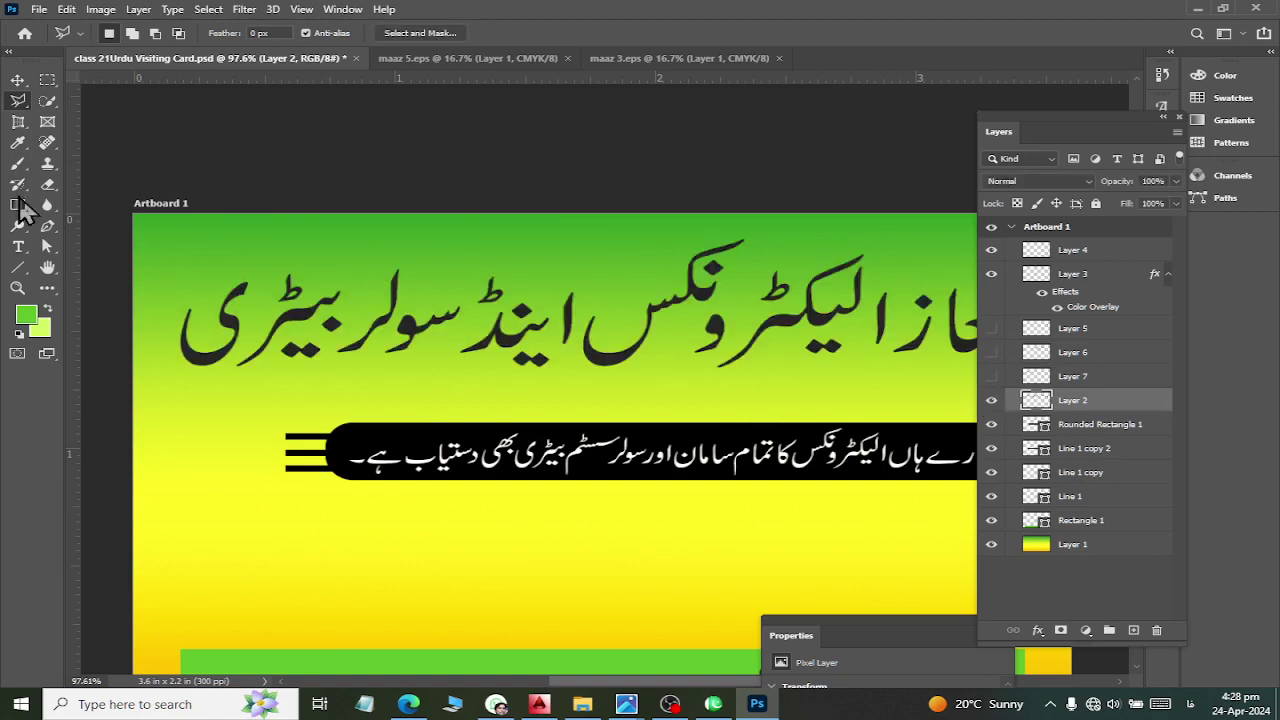
Lasso the word اینڈ and copy it onto new Layer 8
click(439, 364)
click(474, 316)
click(458, 260)
click(539, 228)
click(607, 261)
click(576, 383)
click(503, 410)
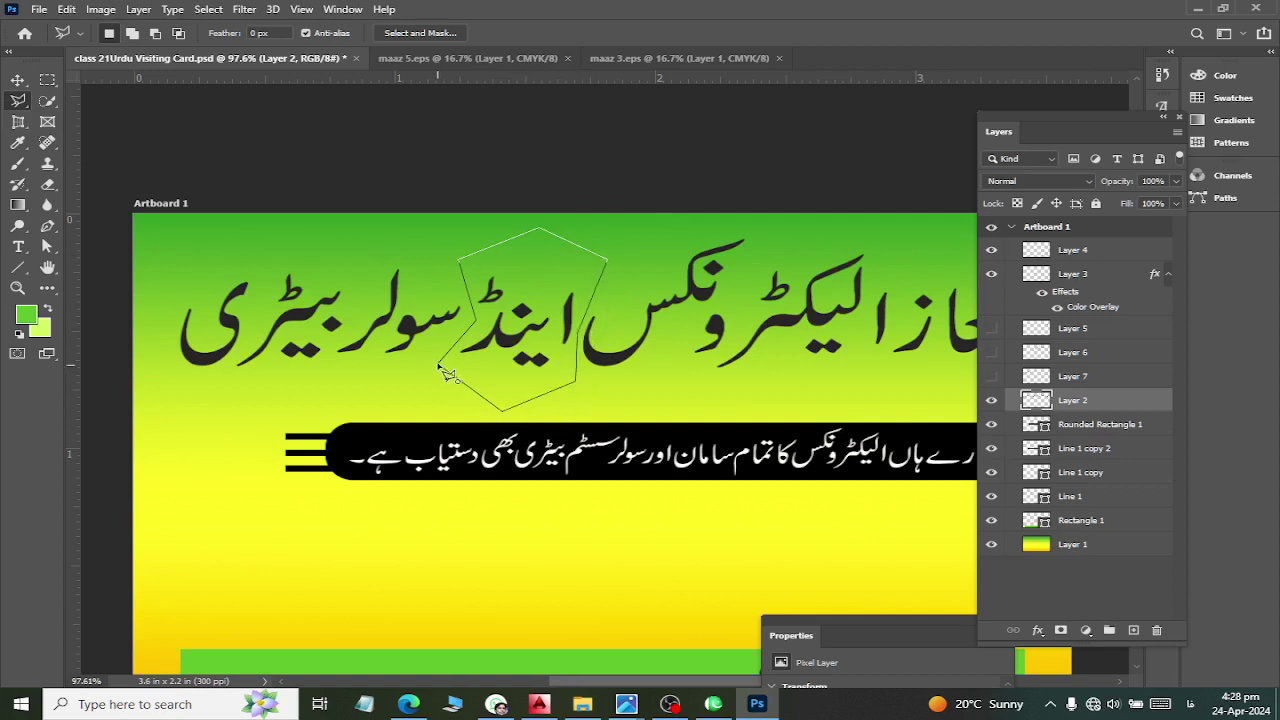
click(441, 366)
double_click(472, 380)
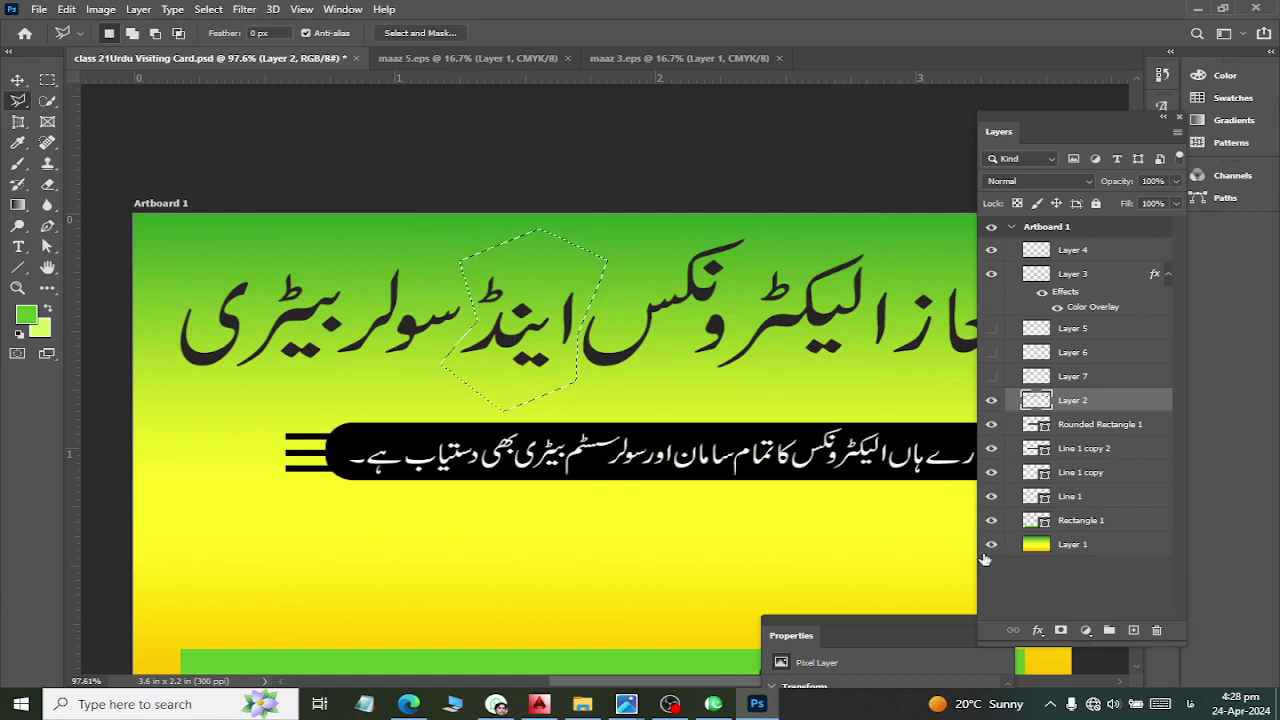
key(ctrl+j)
Reselect the full headline layer and toggle it to check the اینڈ copy
click(1030, 428)
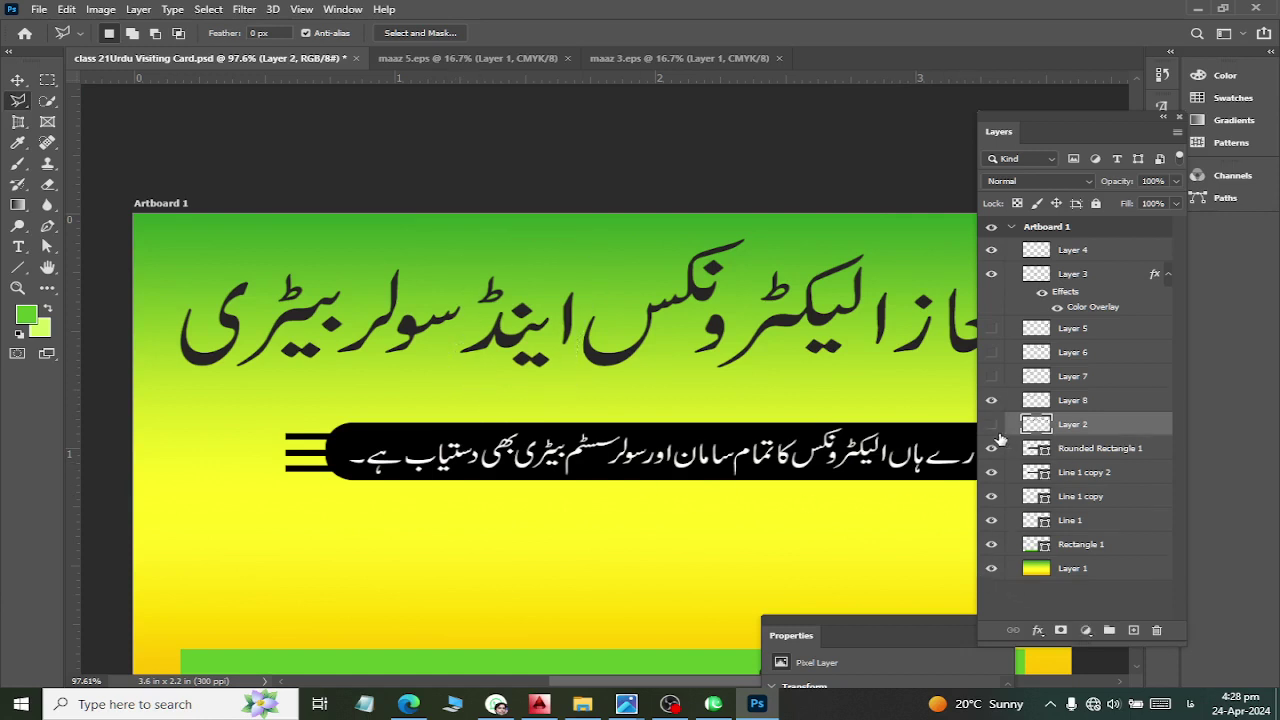
click(992, 425)
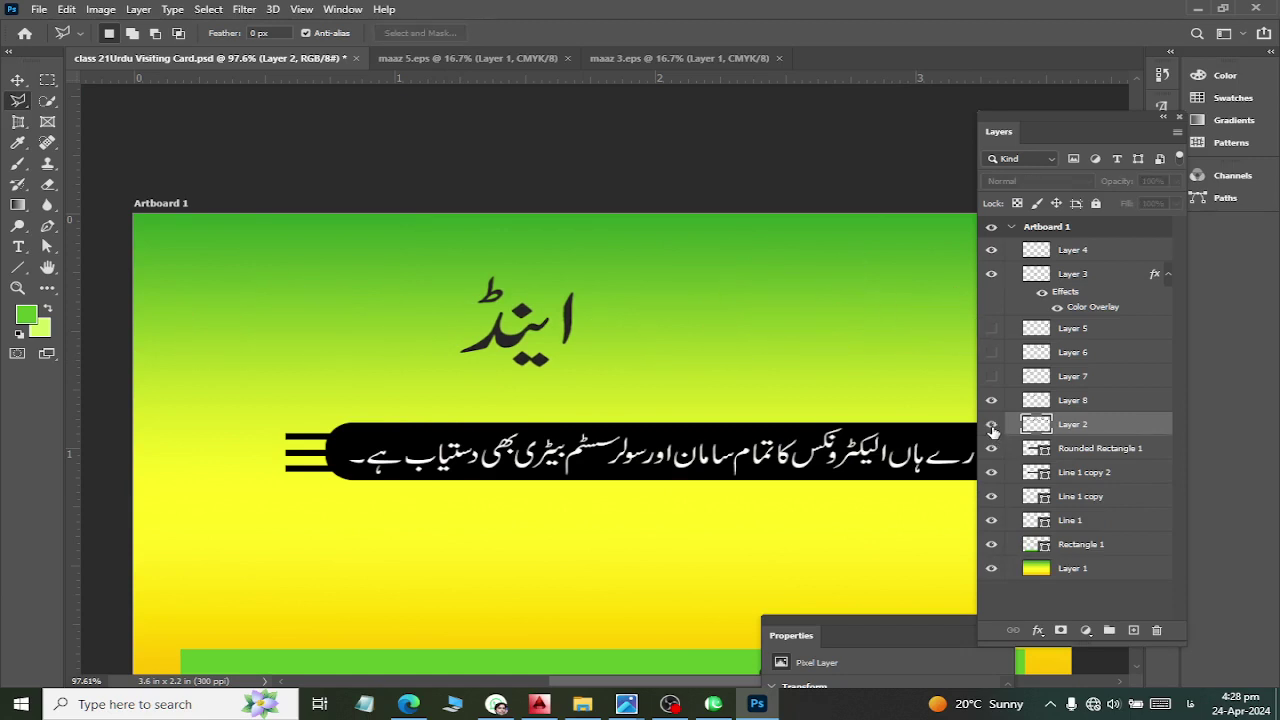
click(992, 425)
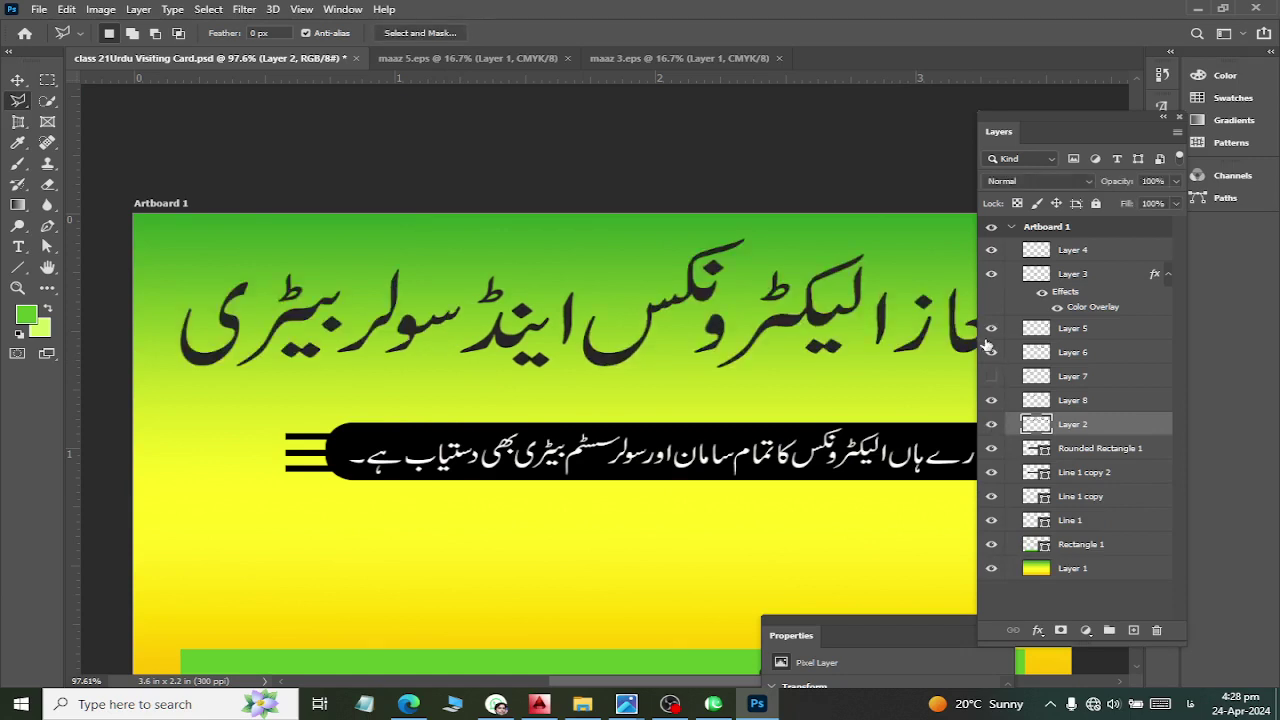
Show the سولر بیٹری layer again, select the معاز layer, and save the card
click(992, 377)
click(1062, 329)
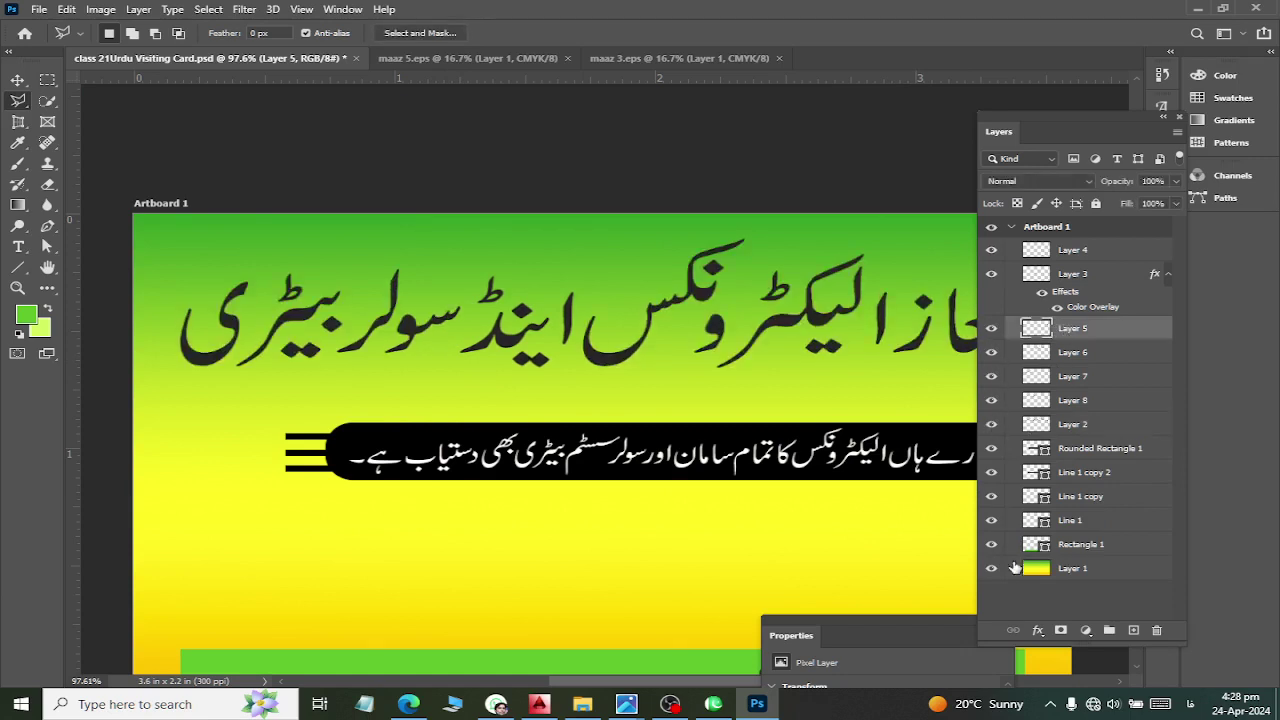
click(1037, 630)
click(785, 130)
scroll(717, 289, right, 4)
scroll(600, 285, right, 1)
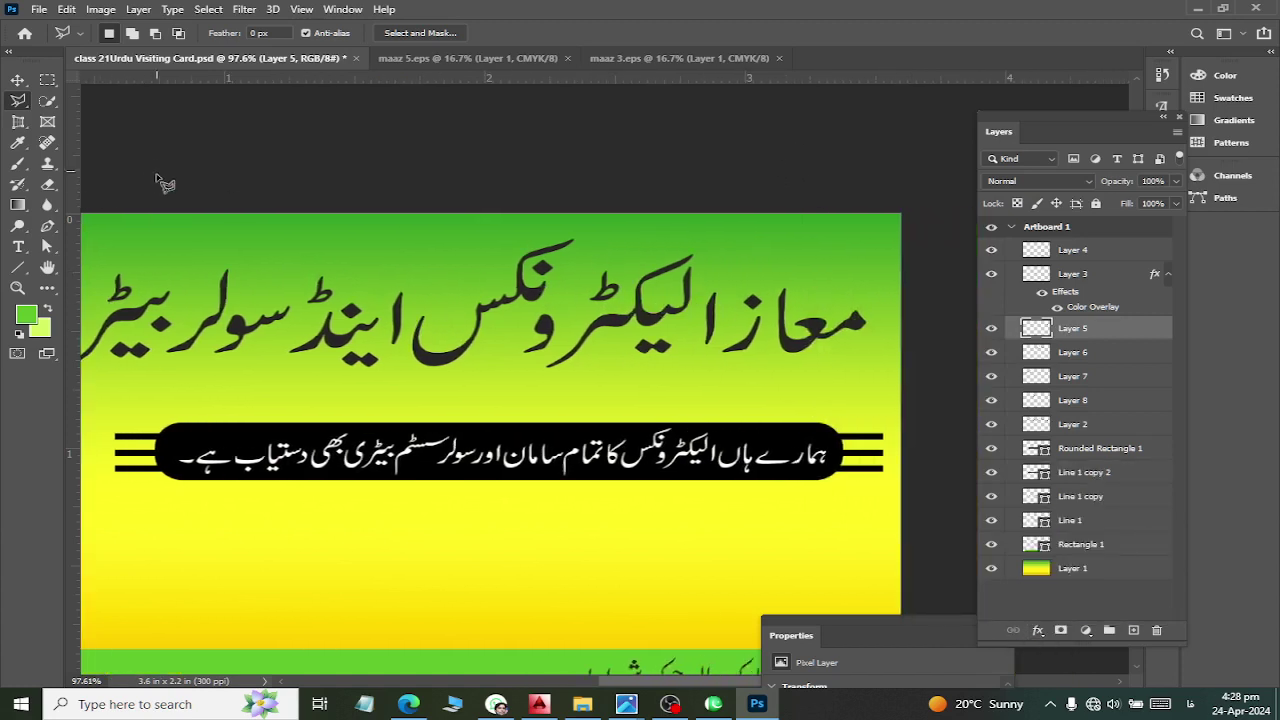
key(ctrl+s)
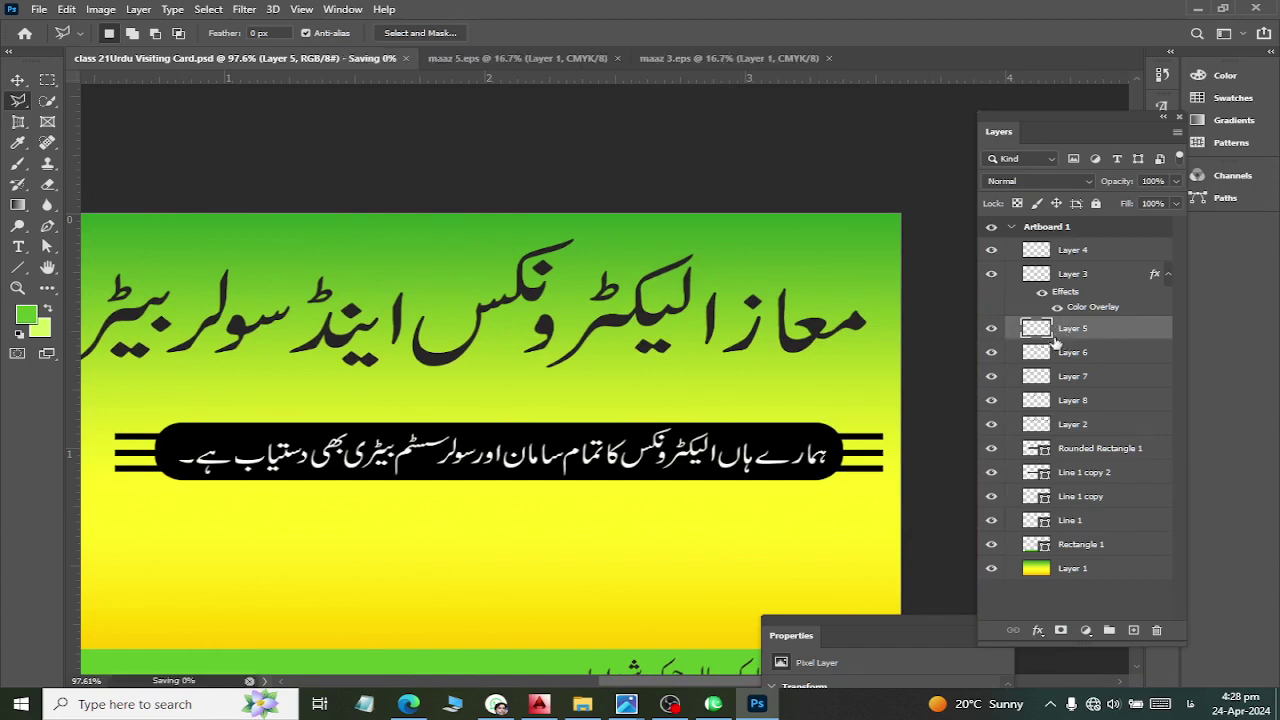
Give the معاز word layer a dark red Color Overlay
click(1038, 632)
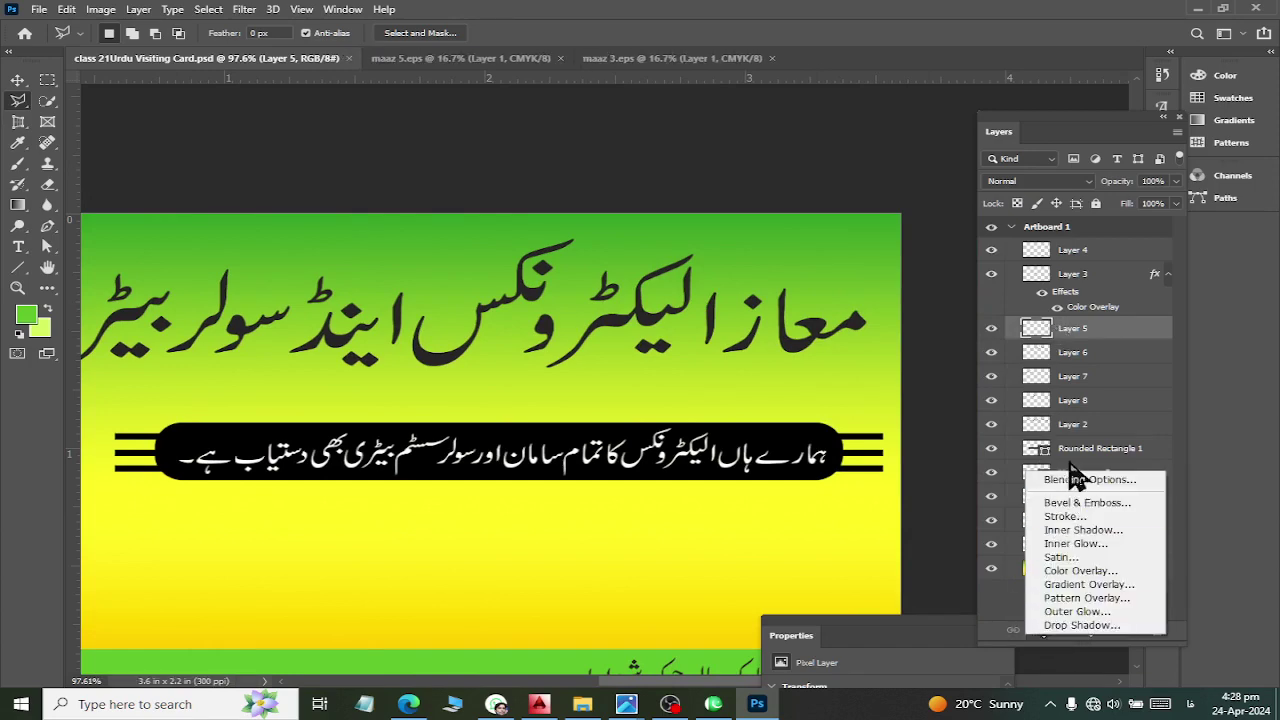
click(940, 493)
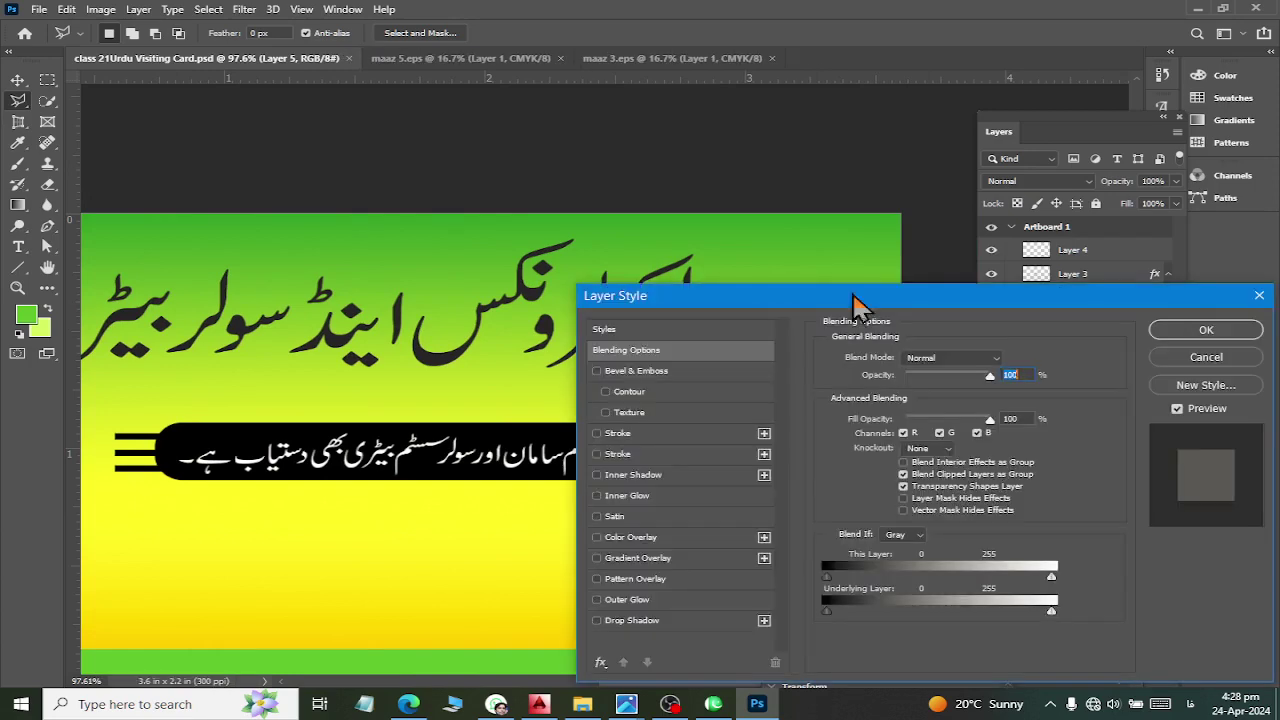
mouse_move(830, 306)
mouse_down()
mouse_move(1130, 92)
mouse_move(640, 396)
mouse_up()
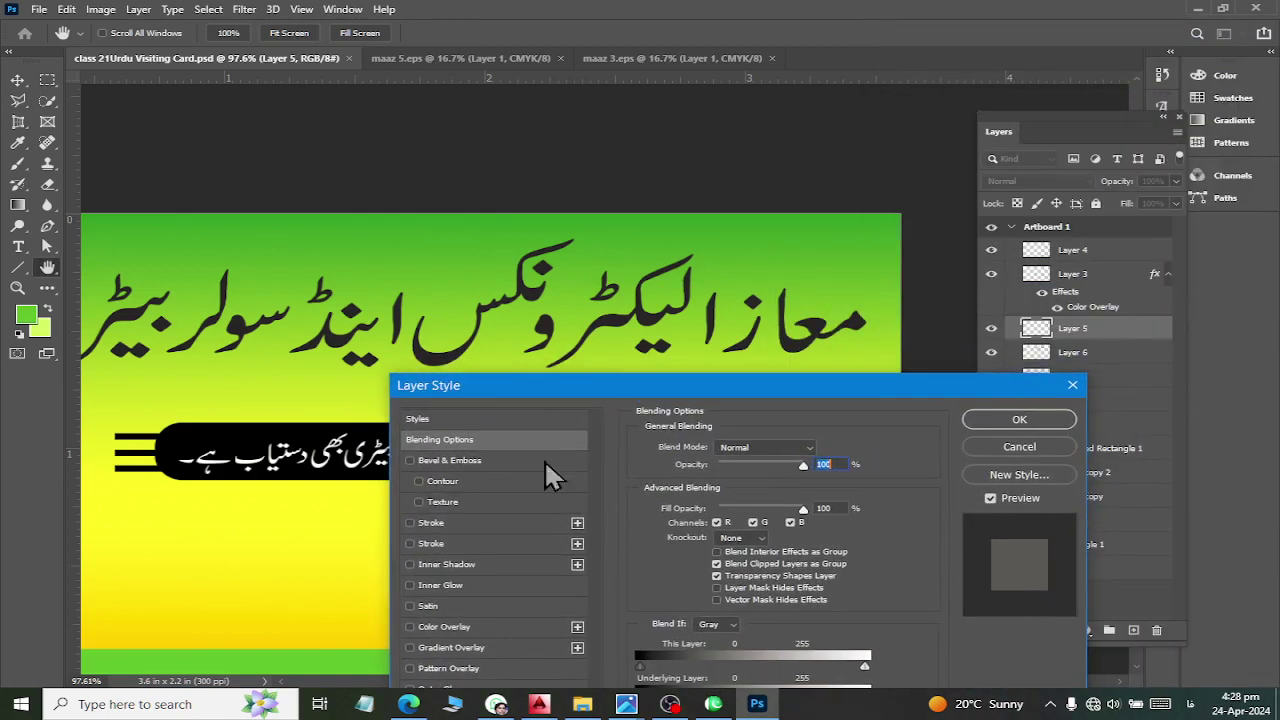
click(406, 626)
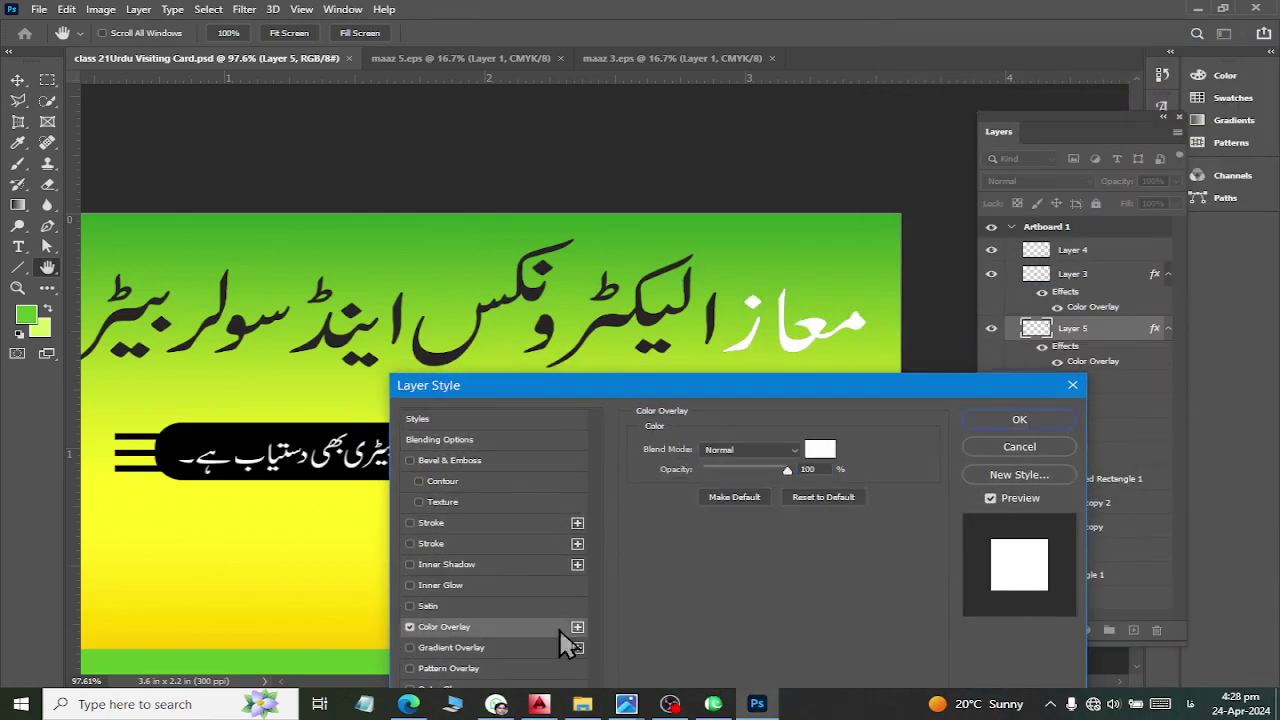
click(830, 449)
drag(722, 432, 807, 331)
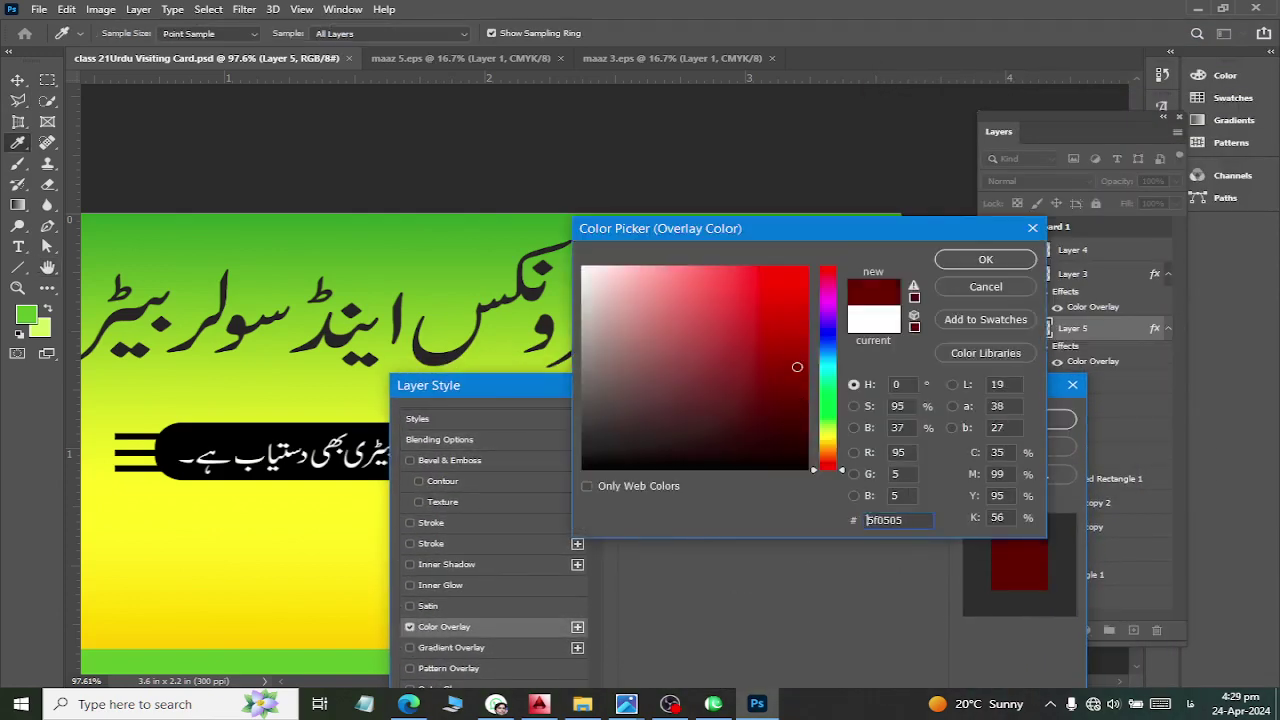
click(945, 262)
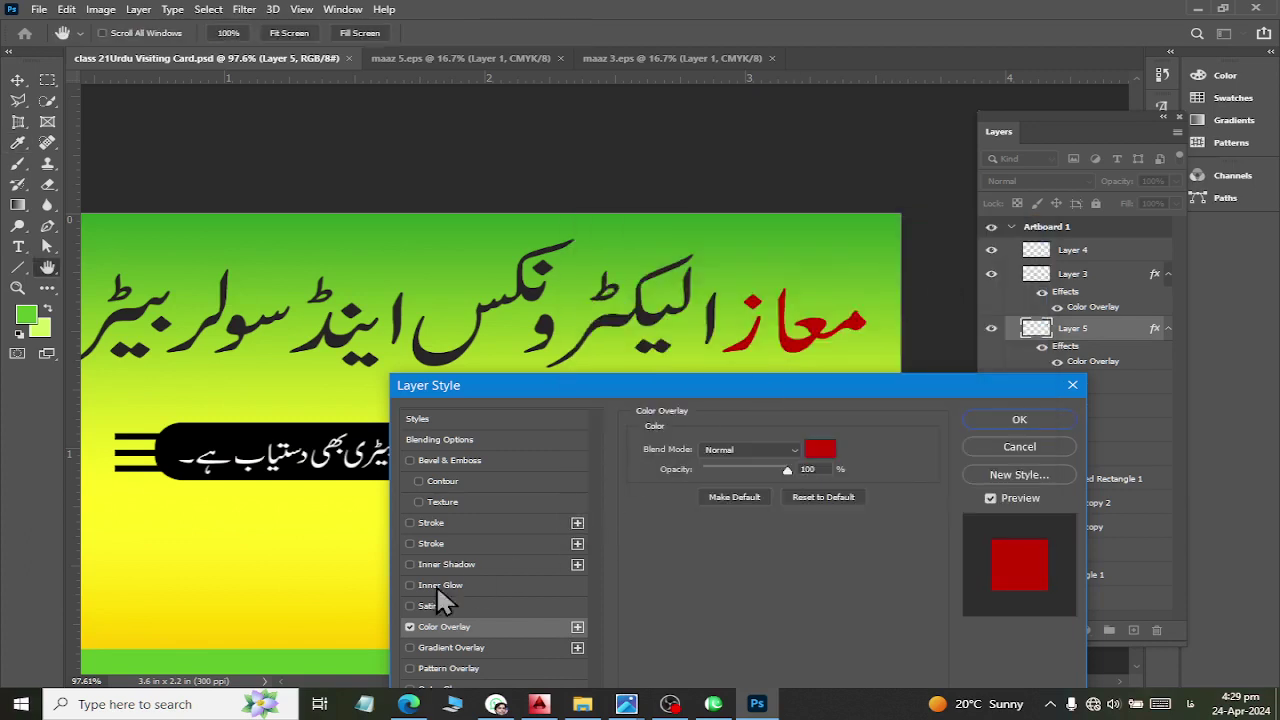
Add a 4 px solid-colour magenta Stroke to the word and apply the styles
click(420, 523)
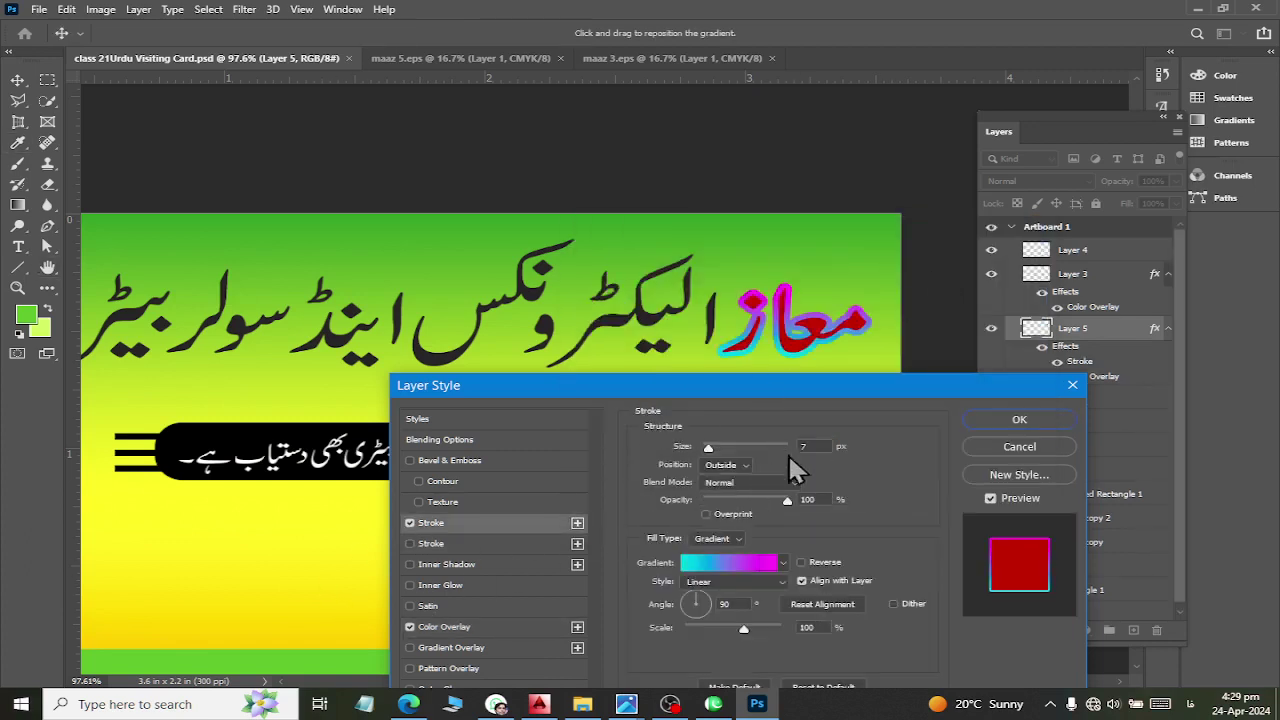
click(733, 539)
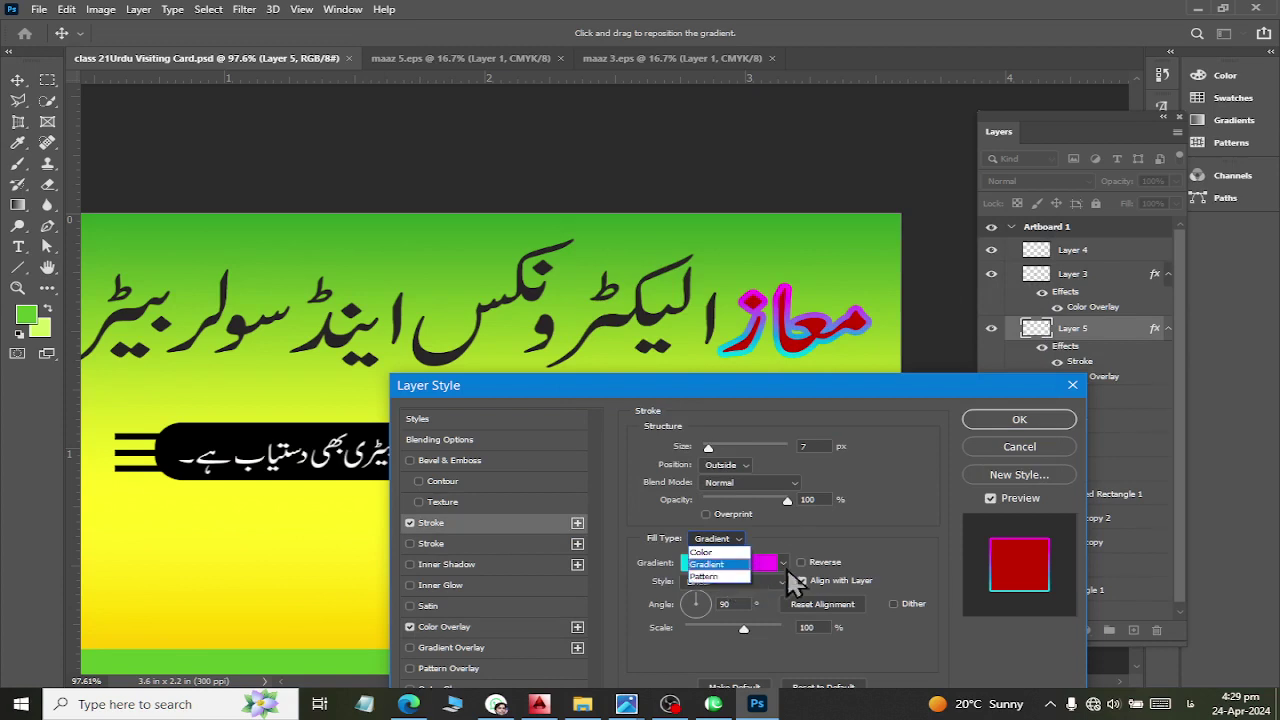
click(802, 443)
text(1)
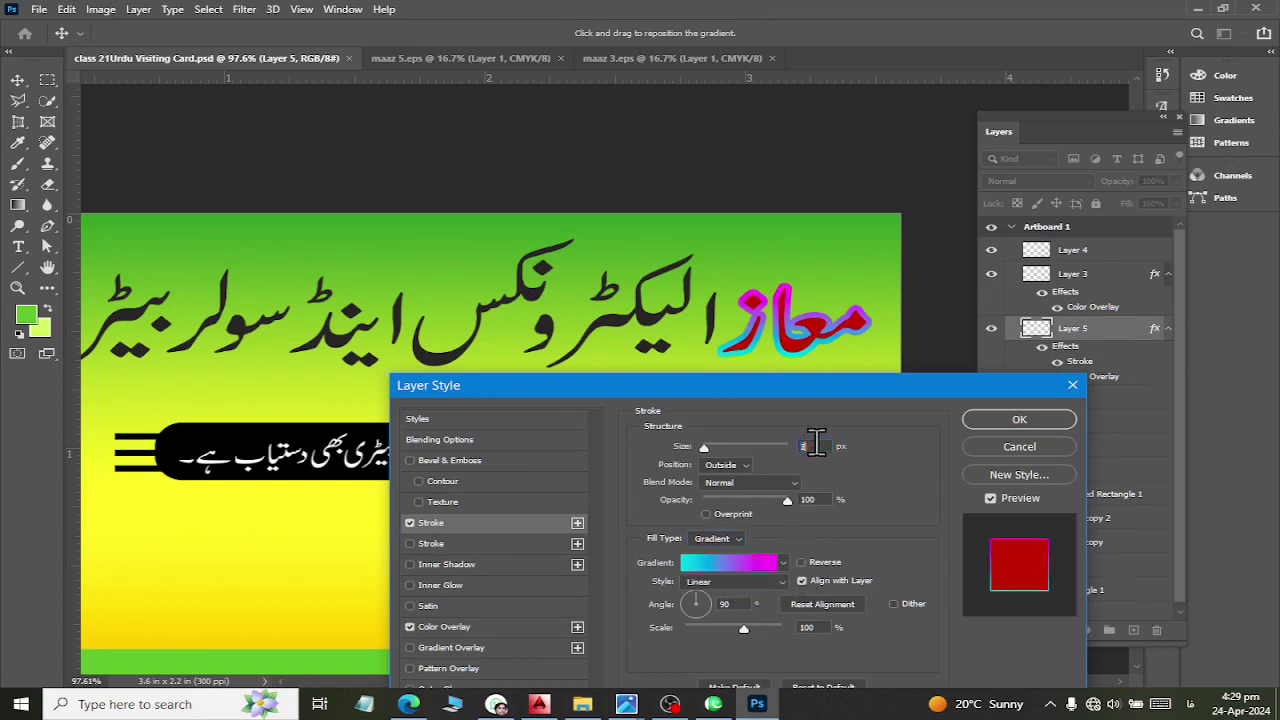
text(4)
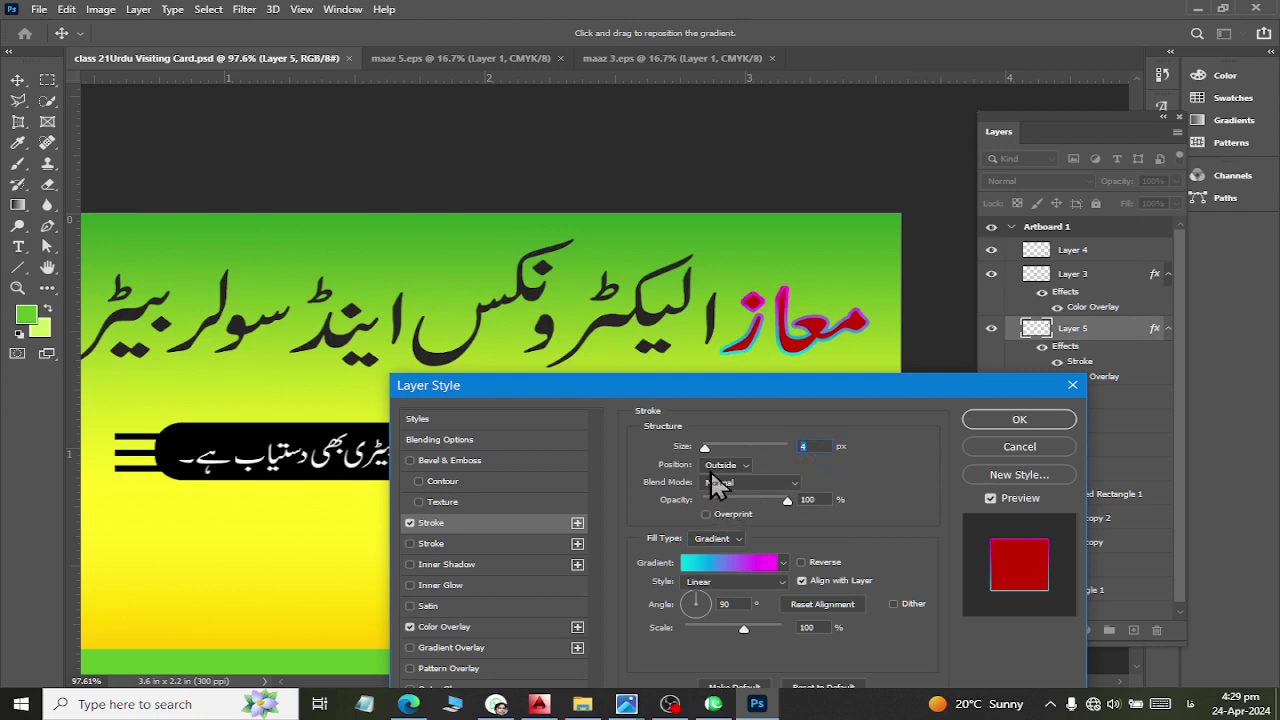
click(718, 539)
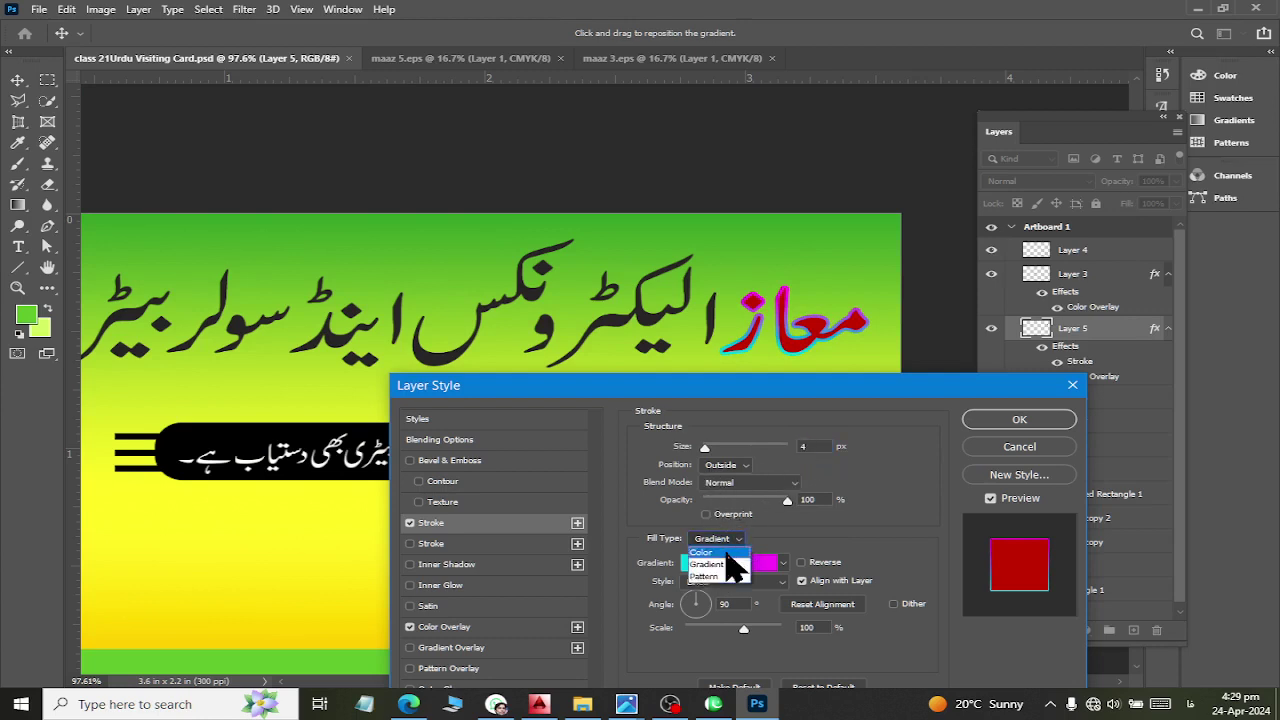
click(724, 549)
click(683, 562)
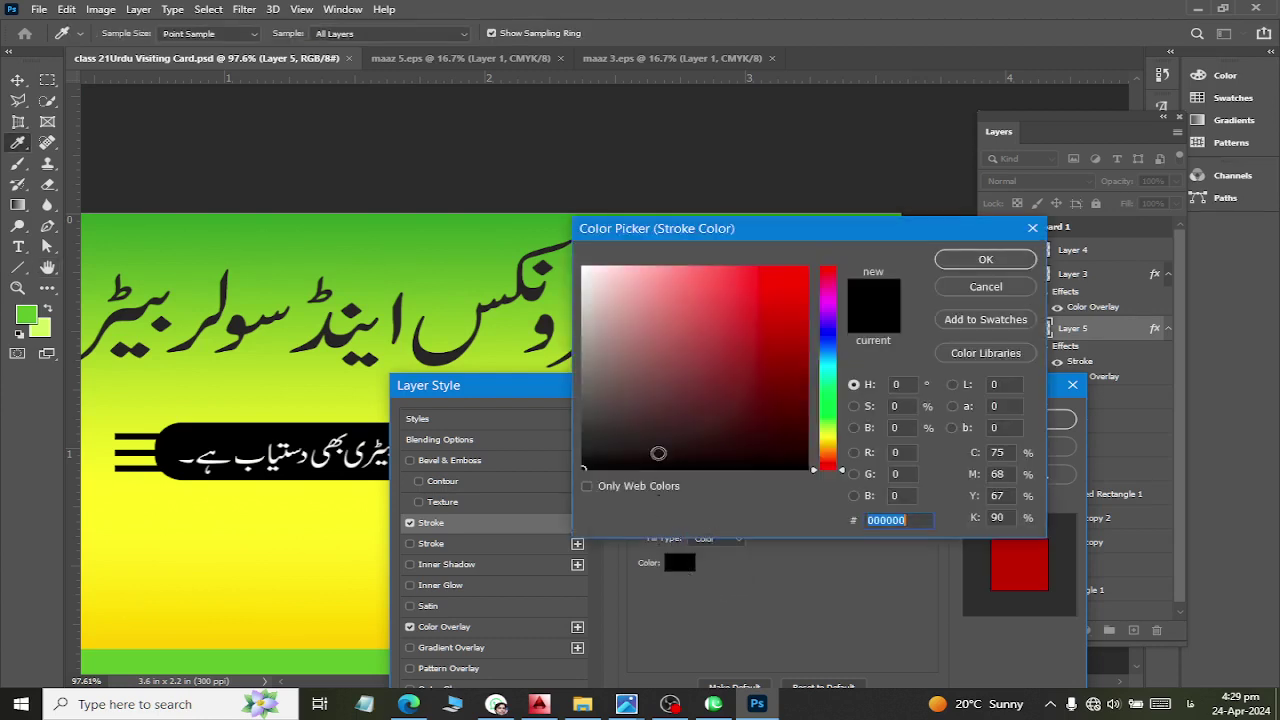
click(758, 275)
drag(825, 365, 825, 299)
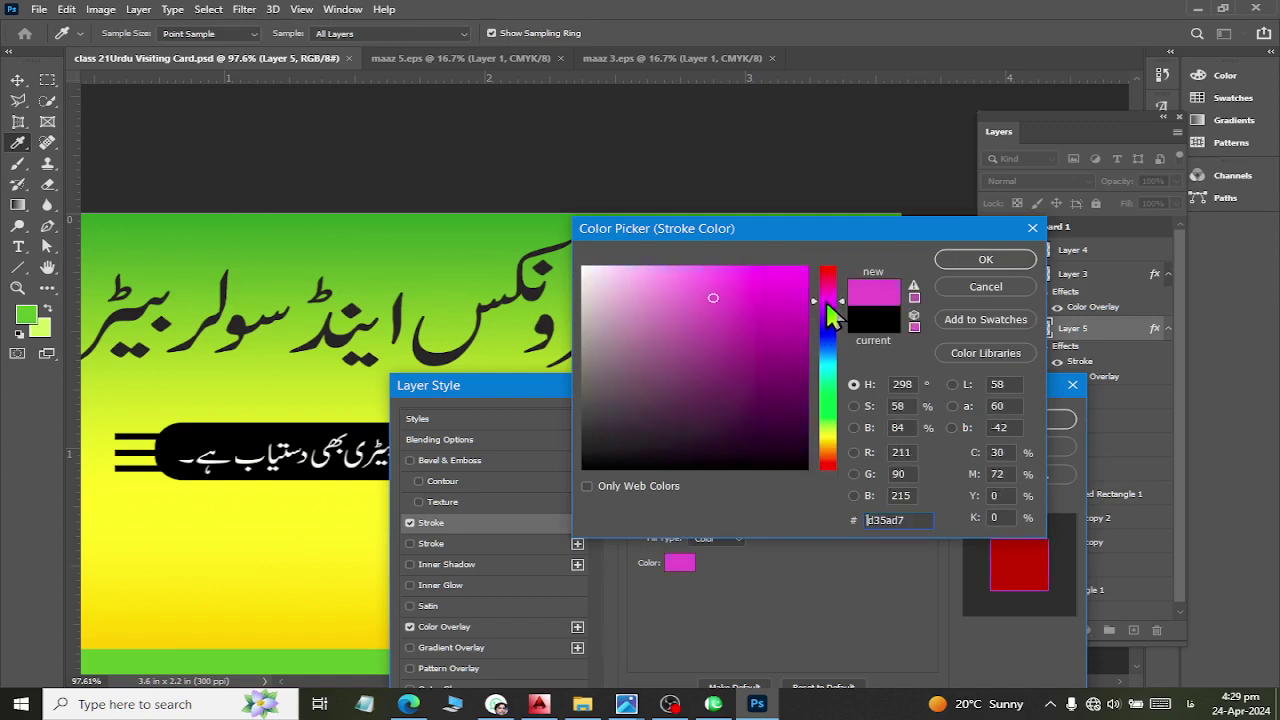
click(985, 259)
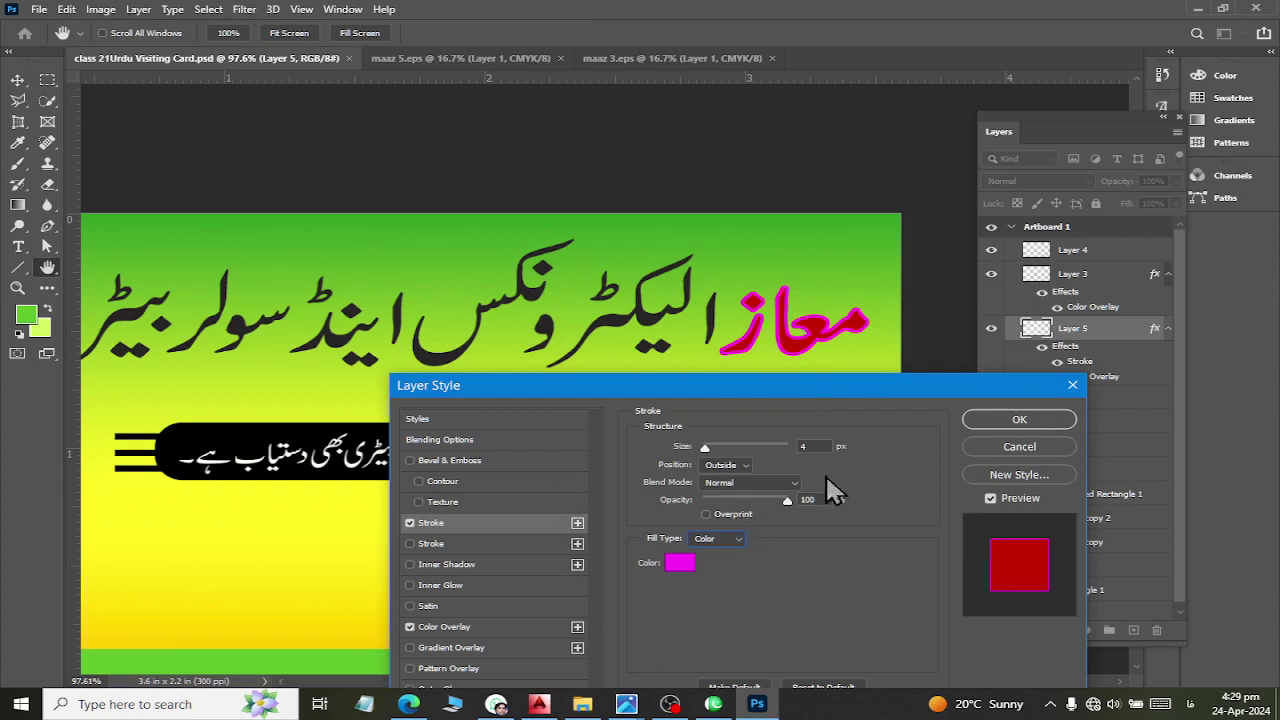
click(1043, 419)
Stretch the red word معاز taller and slightly wider with Free Transform
key(ctrl+t)
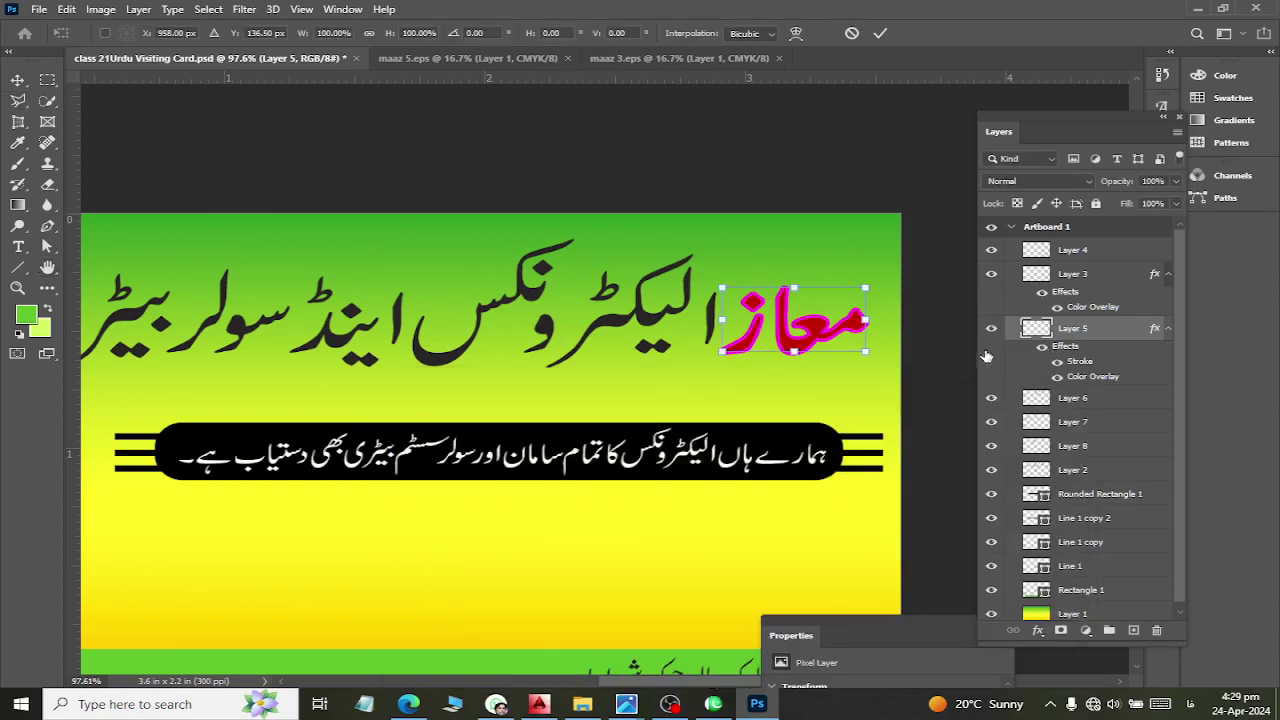
mouse_move(794, 351)
mouse_down()
mouse_move(797, 396)
mouse_move(805, 343)
mouse_up()
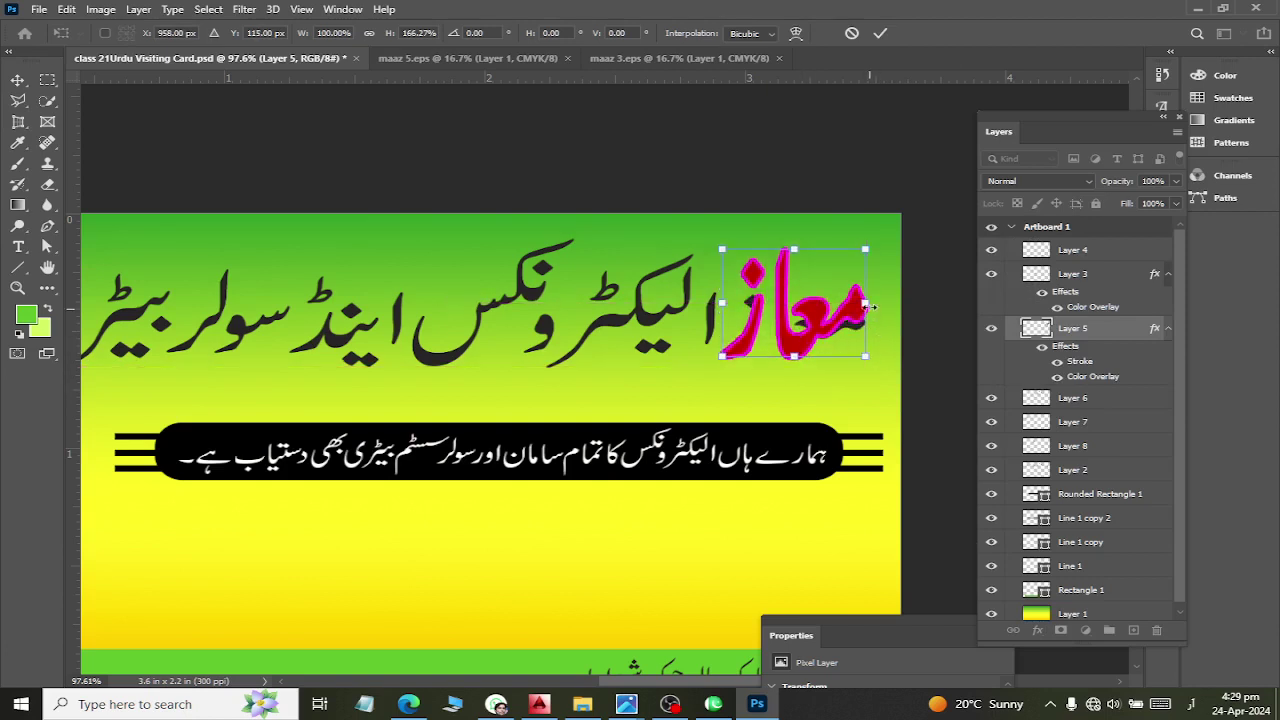
drag(865, 302, 882, 302)
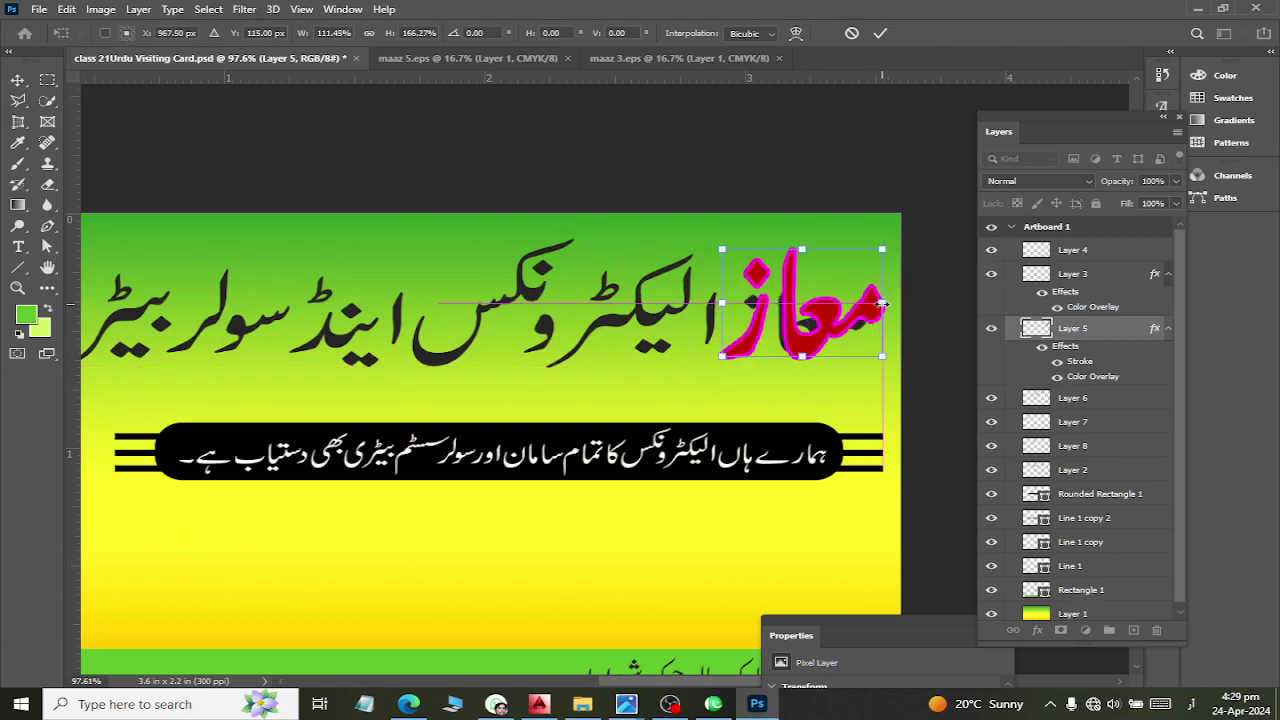
click(18, 80)
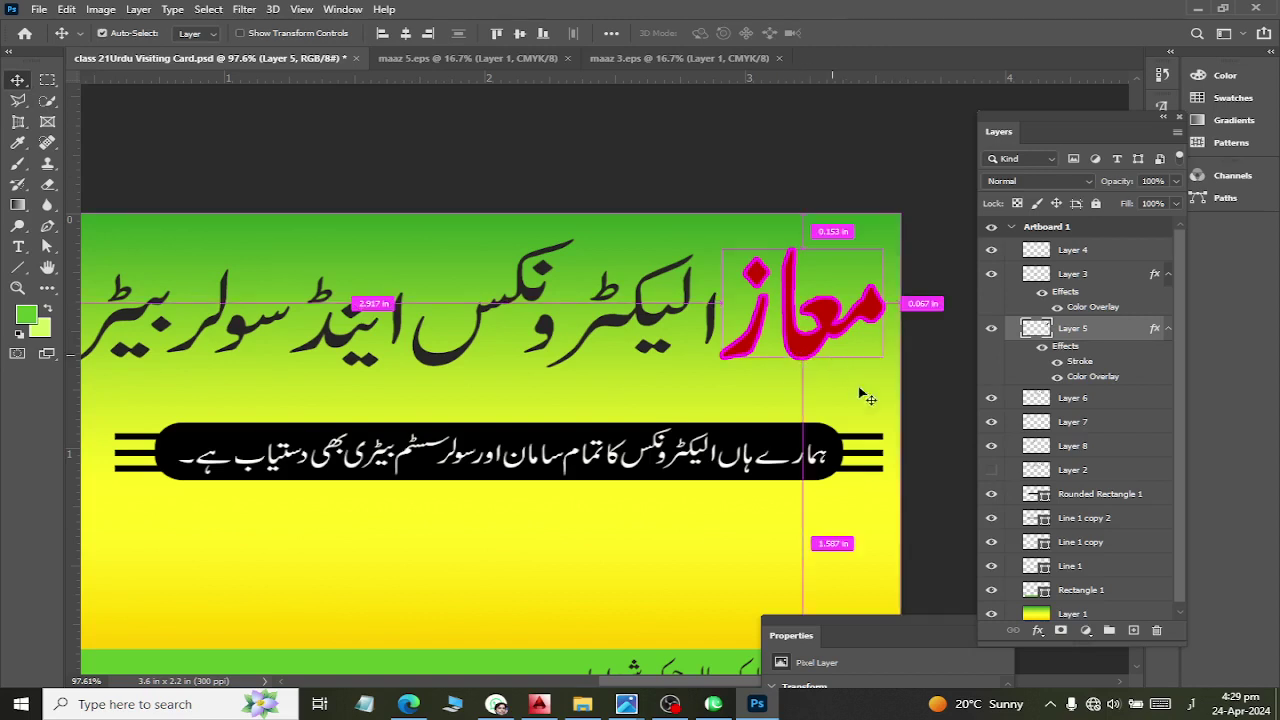
Rotate the red word about -12.7° counter-clockwise
key(ctrl+t)
drag(896, 375, 909, 351)
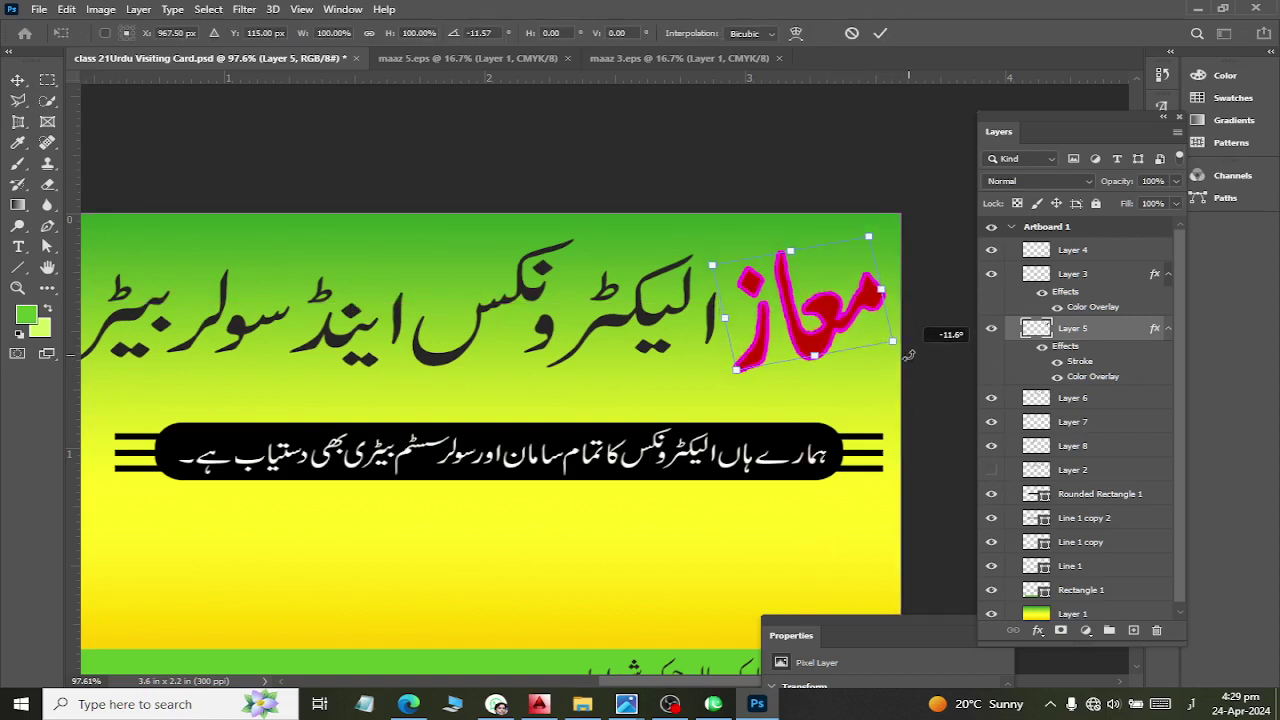
click(17, 80)
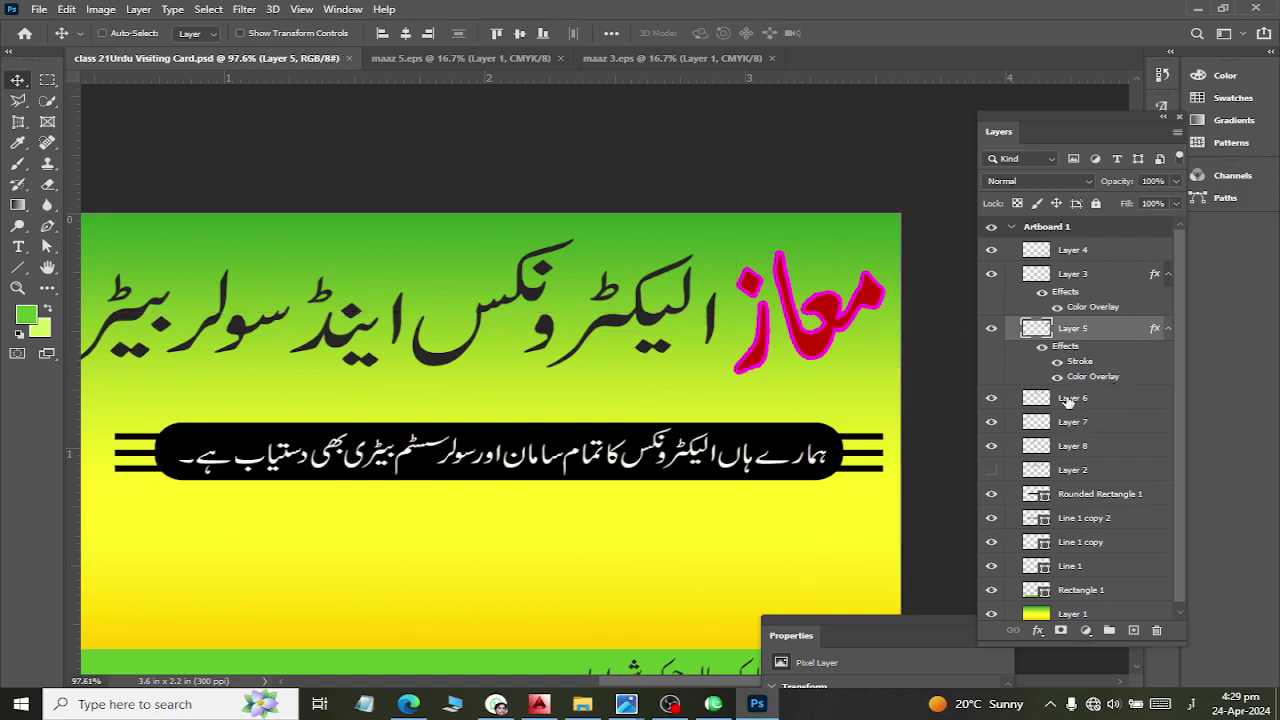
click(1068, 400)
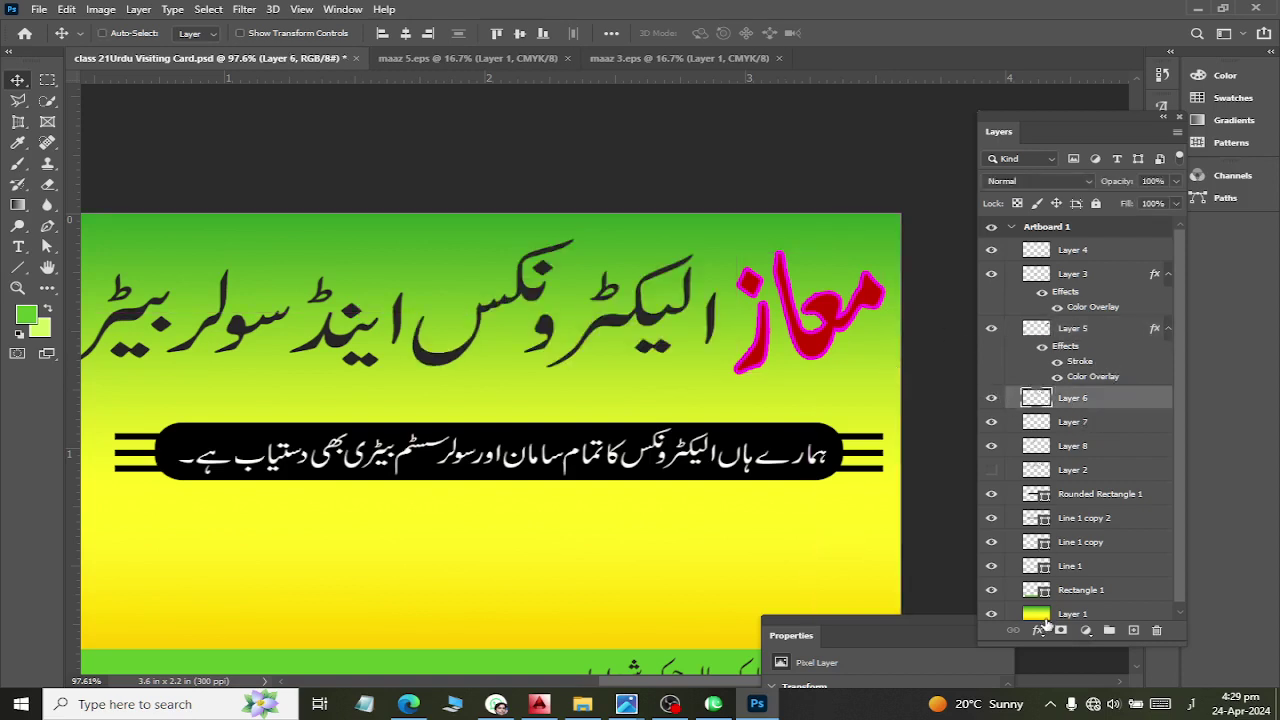
Give الیکٹرونکس on Layer 6 a navy blue (#031557) Color Overlay
click(1046, 628)
click(1070, 490)
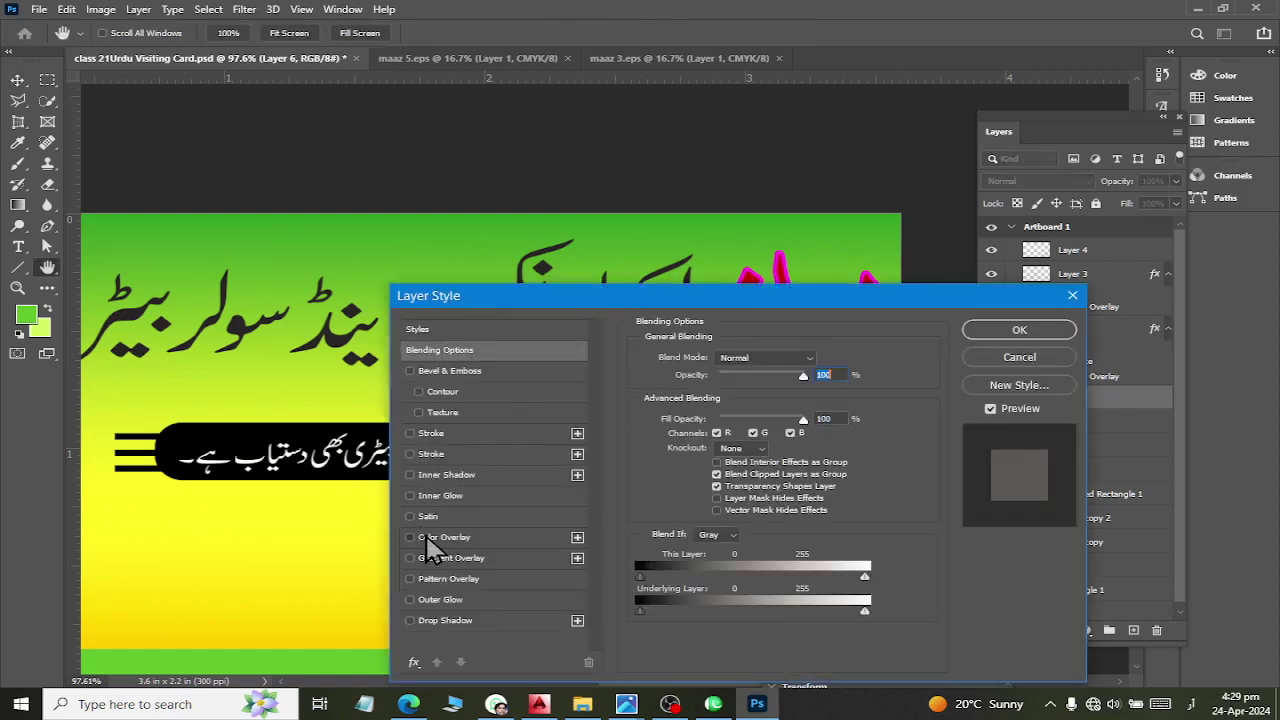
click(440, 537)
click(819, 360)
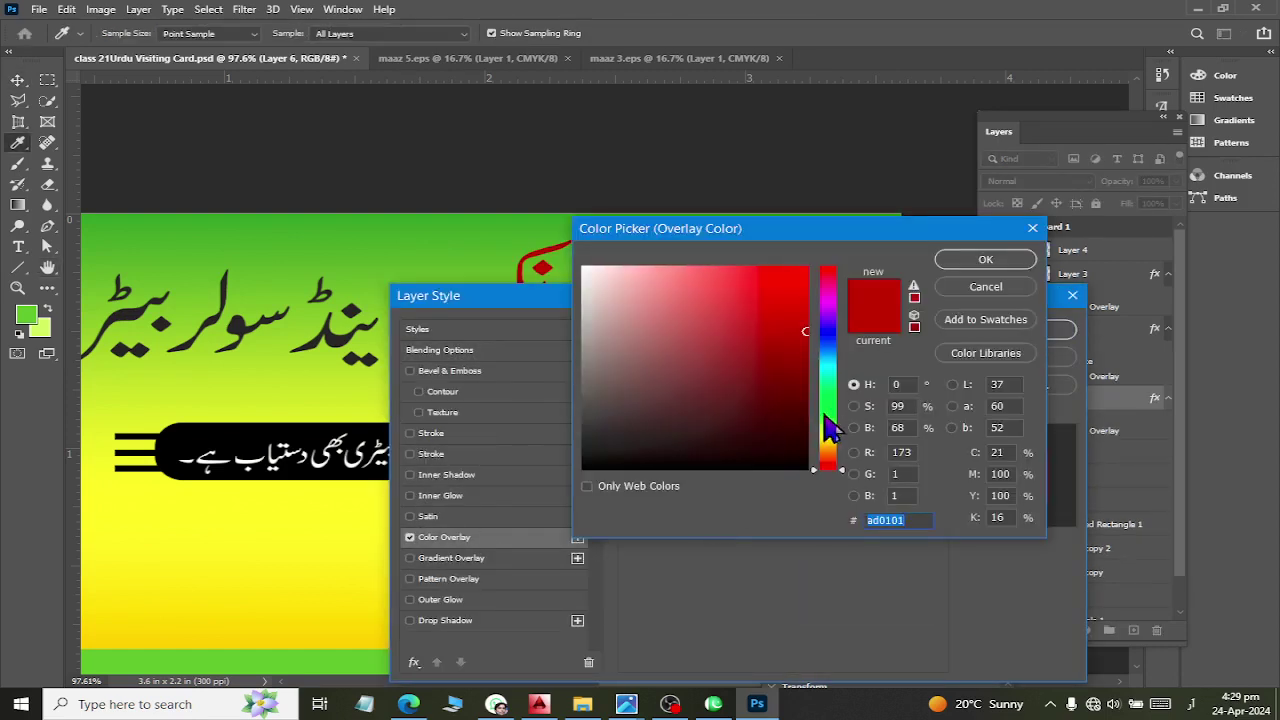
drag(829, 428, 829, 352)
drag(786, 416, 795, 430)
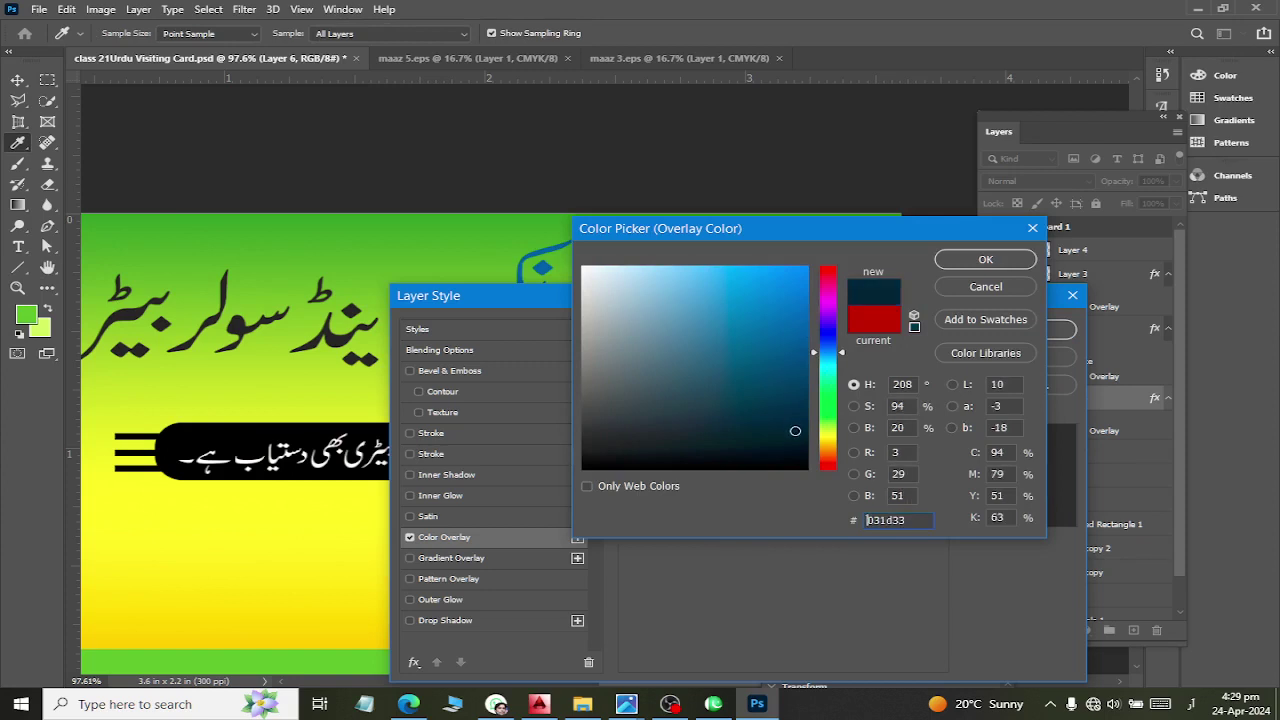
click(943, 262)
click(819, 360)
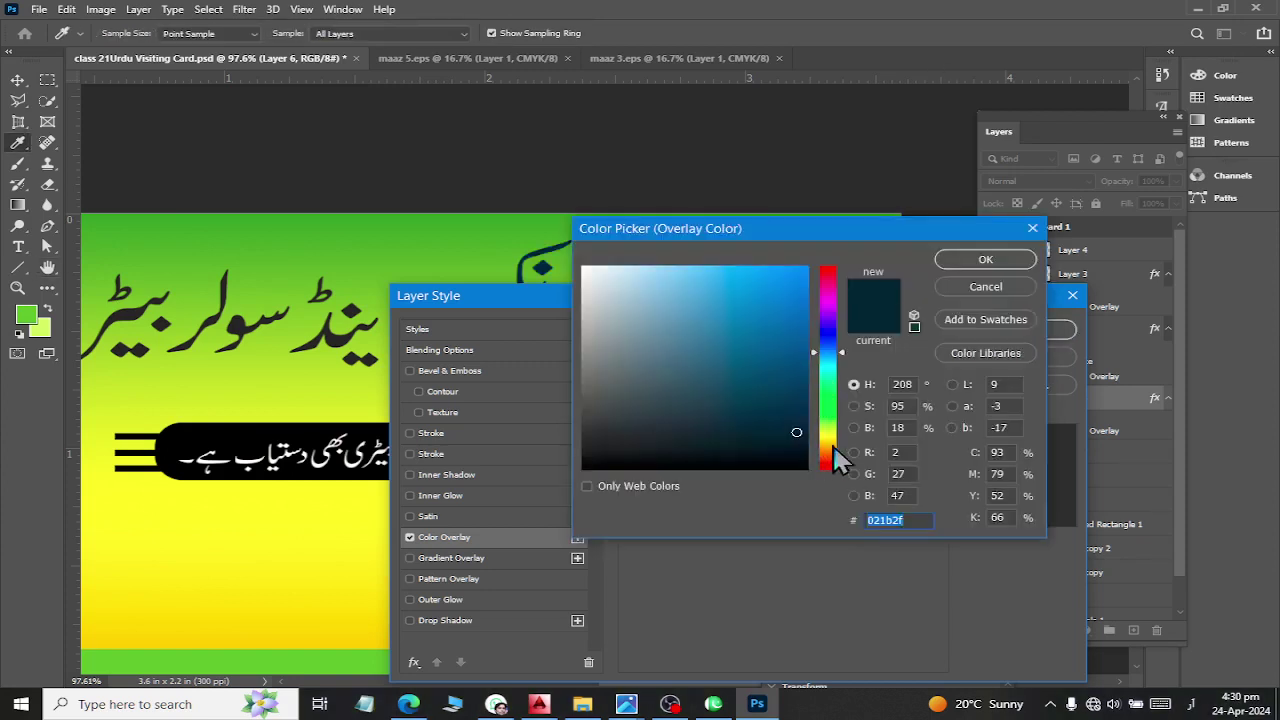
drag(829, 460, 837, 345)
drag(799, 408, 802, 399)
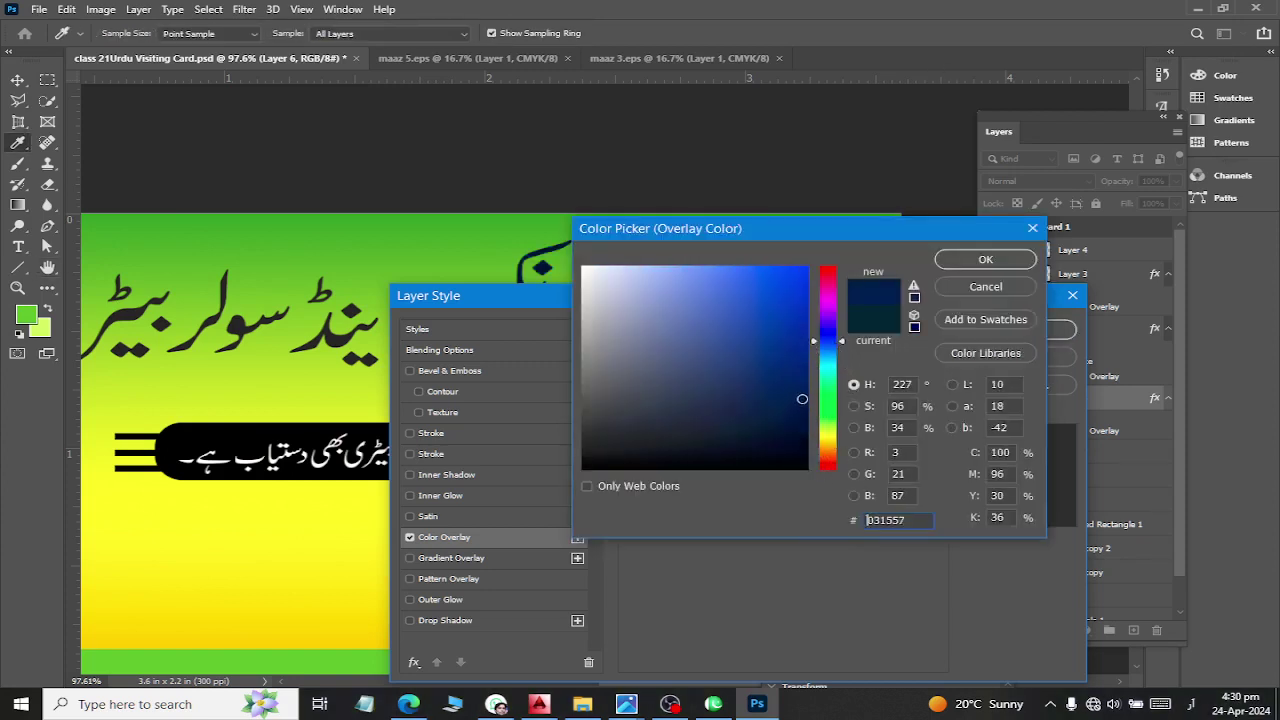
key(Return)
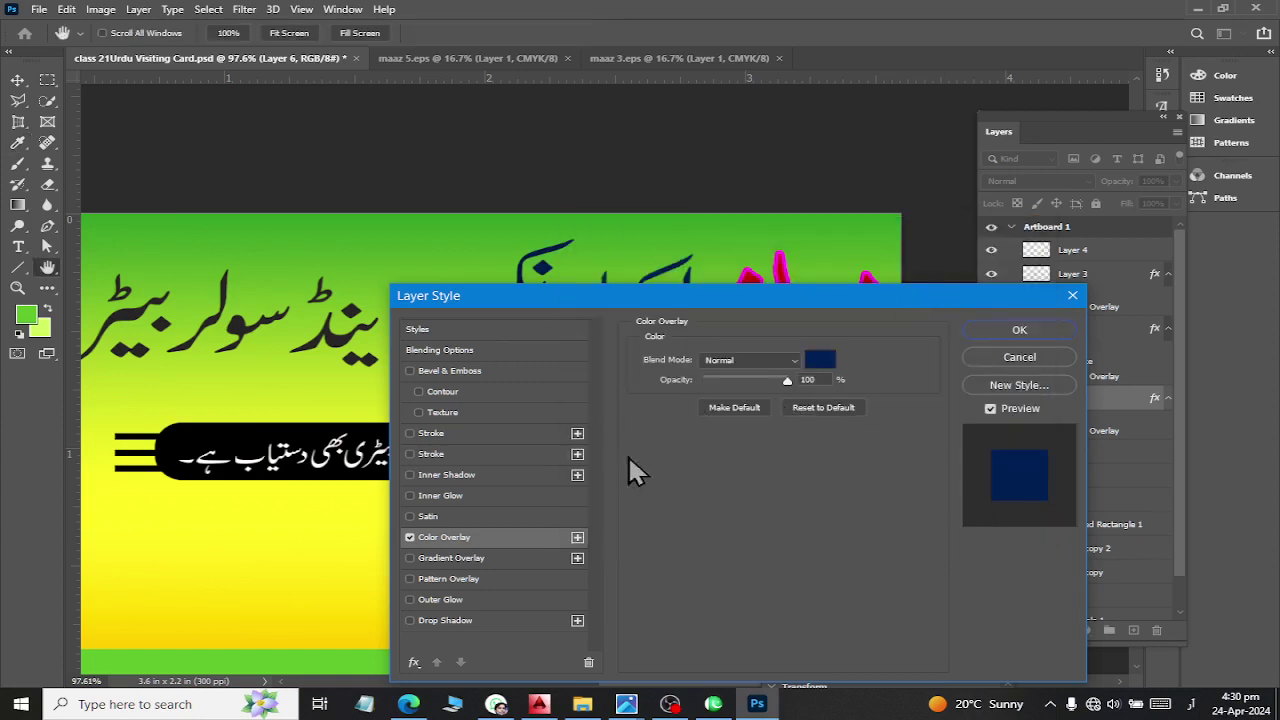
Add a white (ffffff) Stroke to the word and apply the styles
click(431, 435)
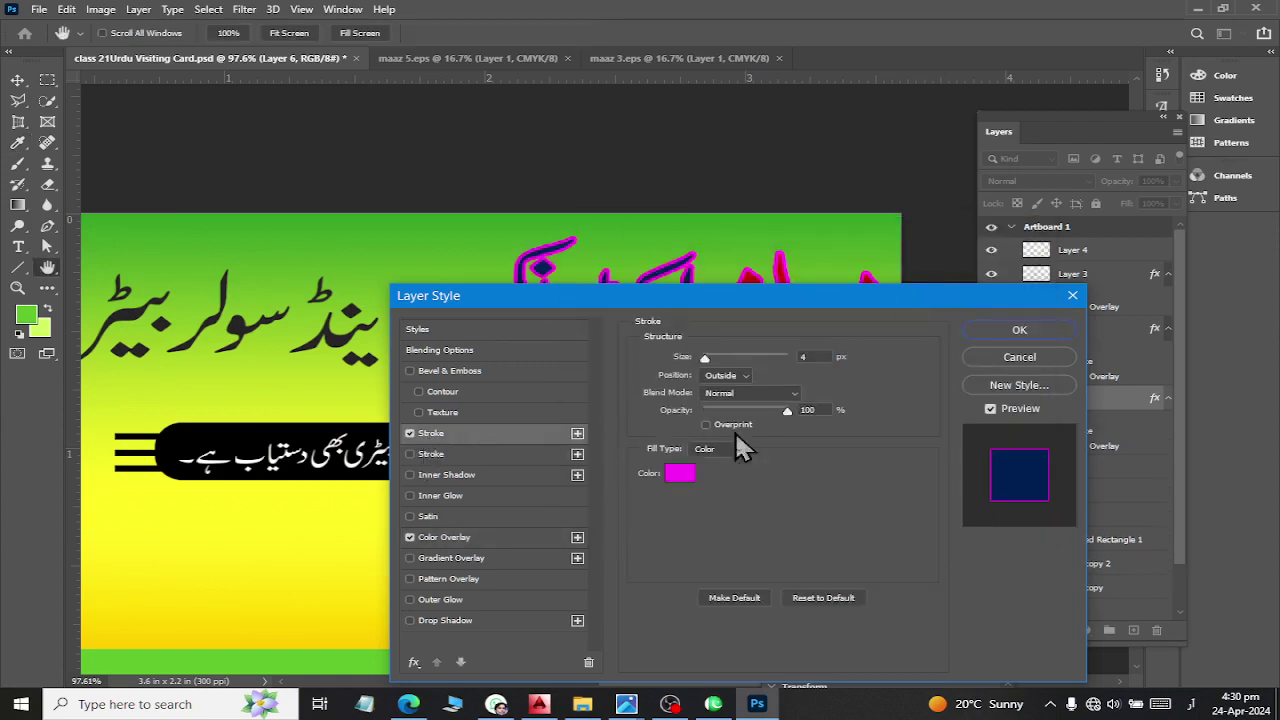
click(690, 478)
text(ffffff)
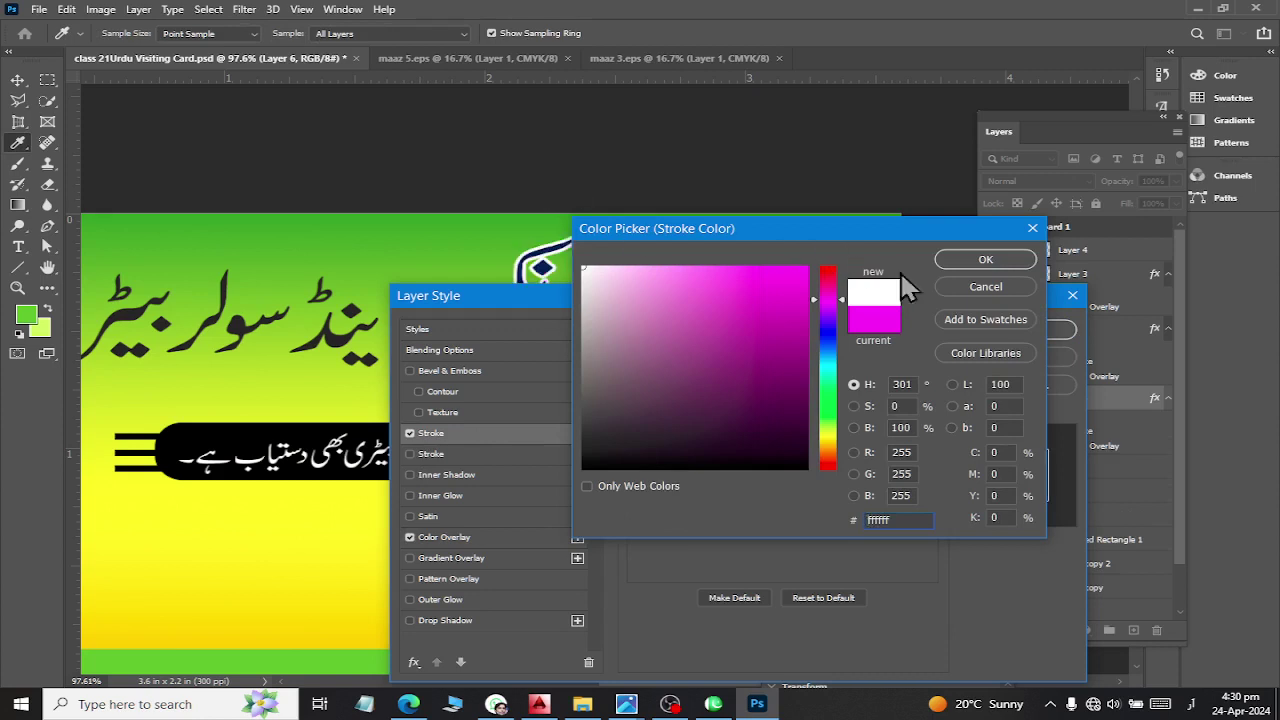
click(962, 262)
click(1039, 330)
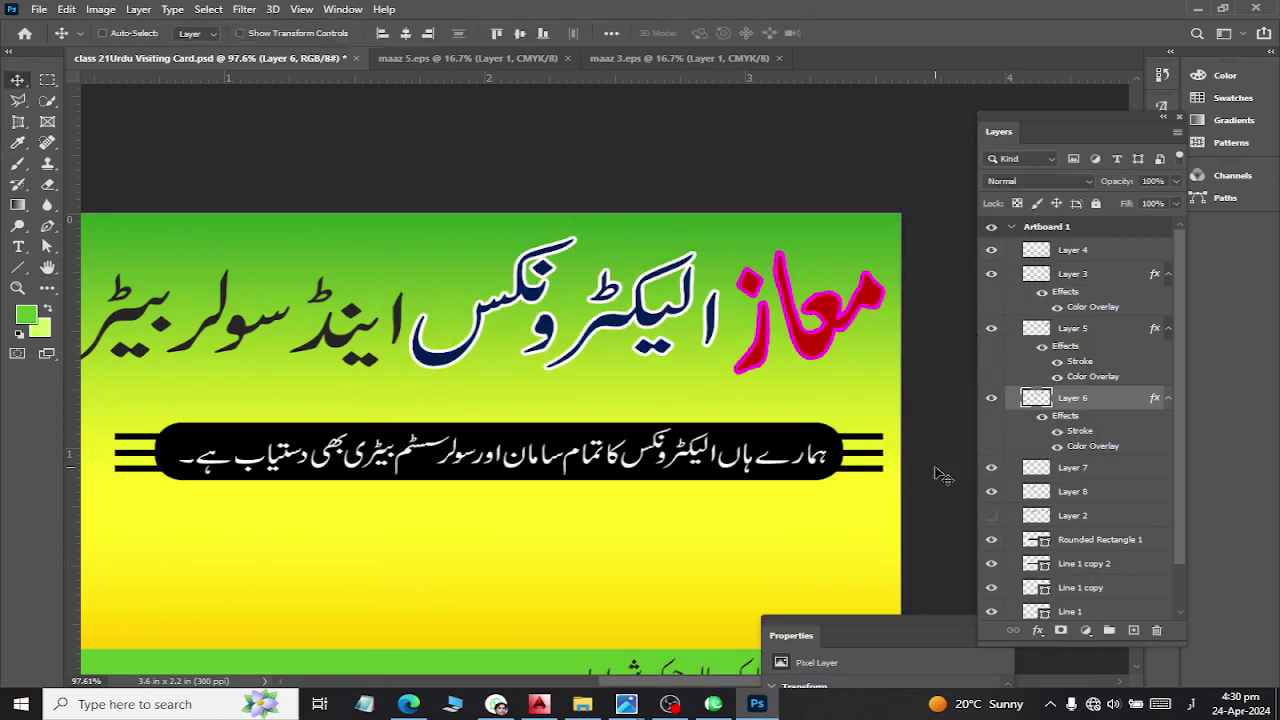